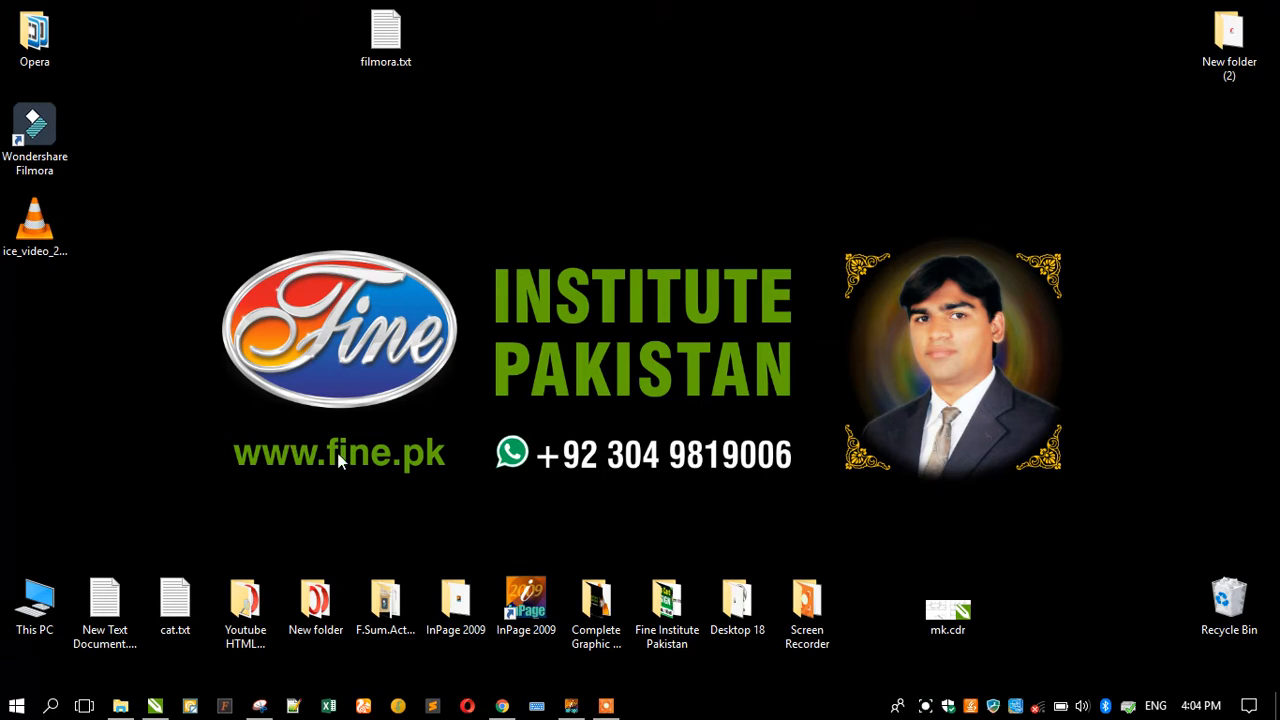
right_click(240, 373)
click(282, 401)
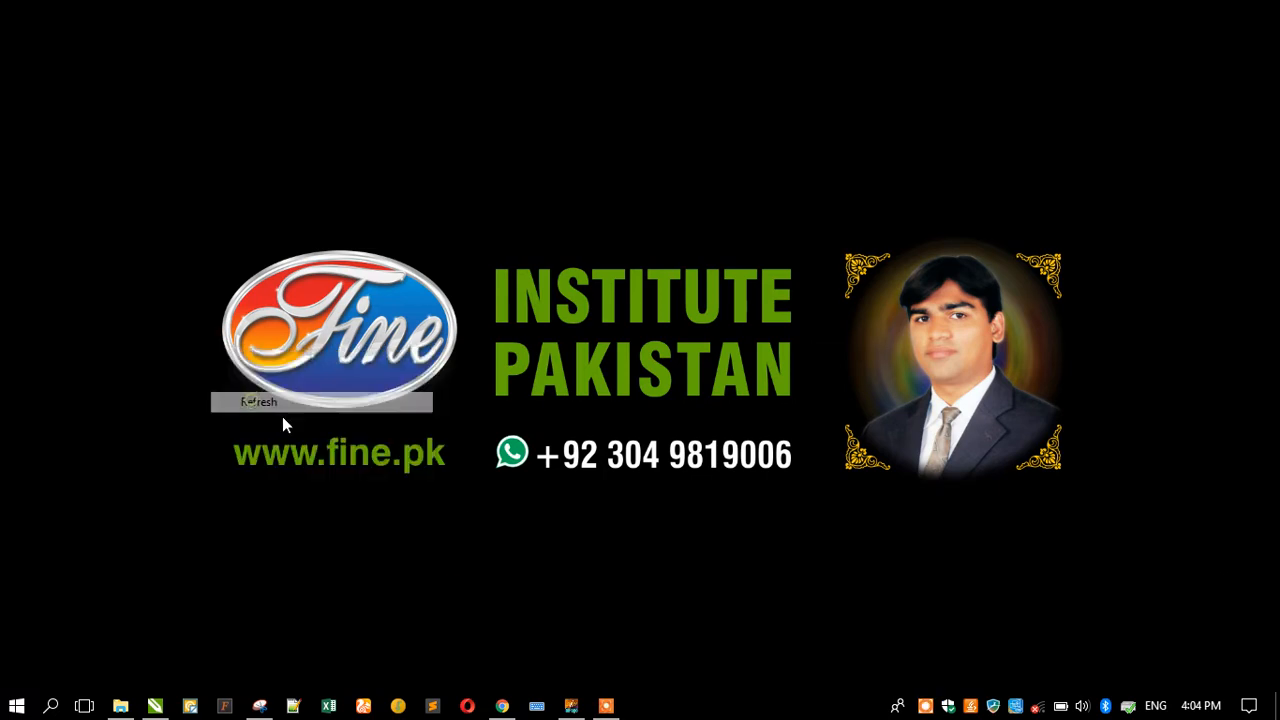
Switch to InPage and create a new one-page A4 portrait document with the default settings.
click(583, 707)
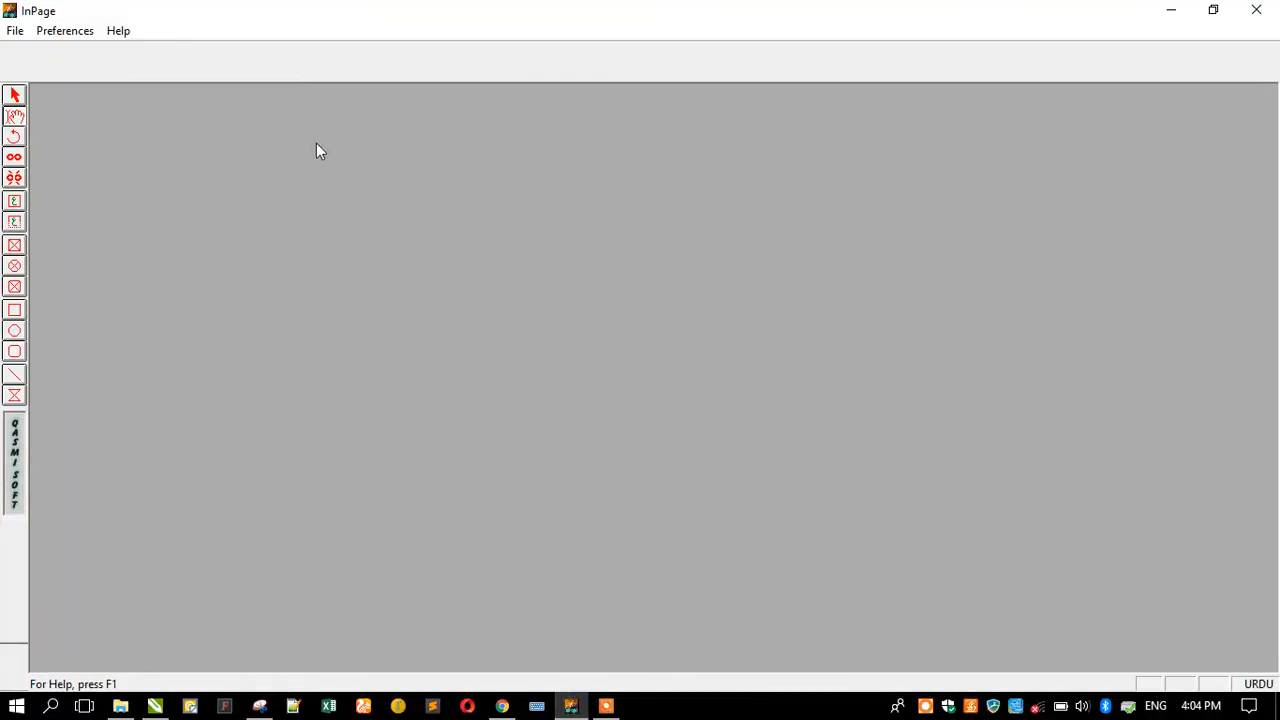
click(16, 31)
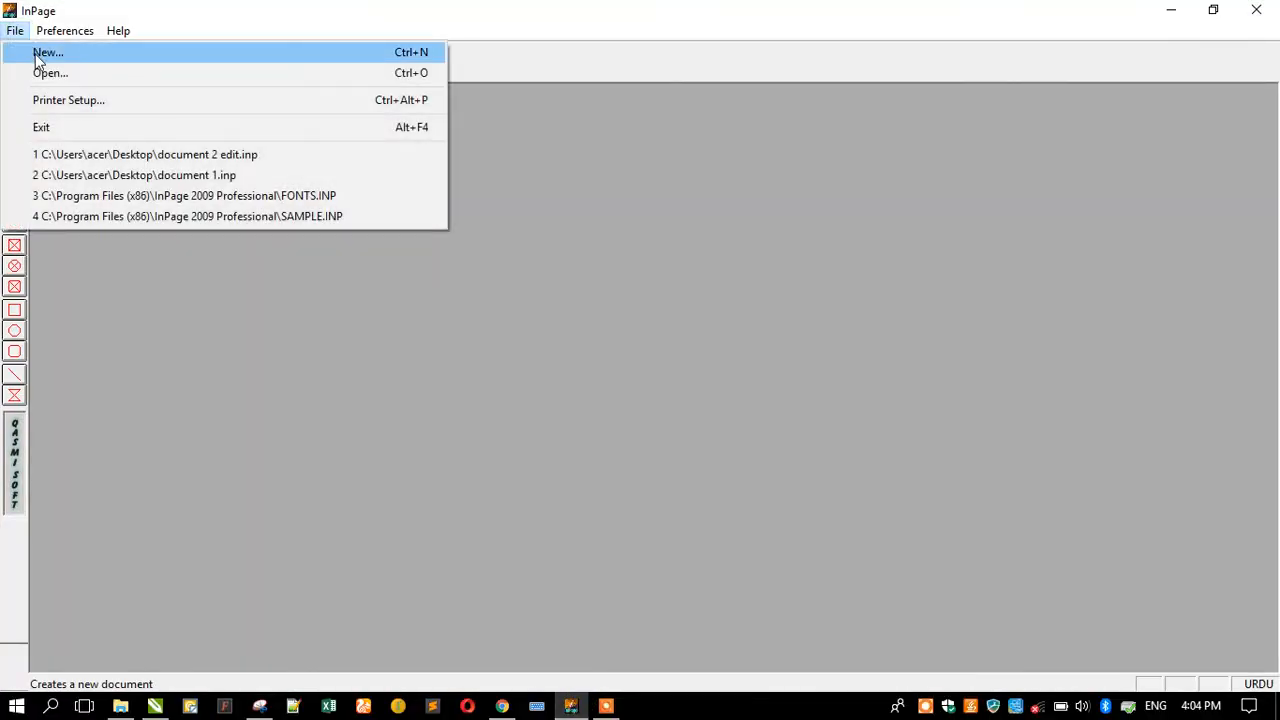
click(37, 55)
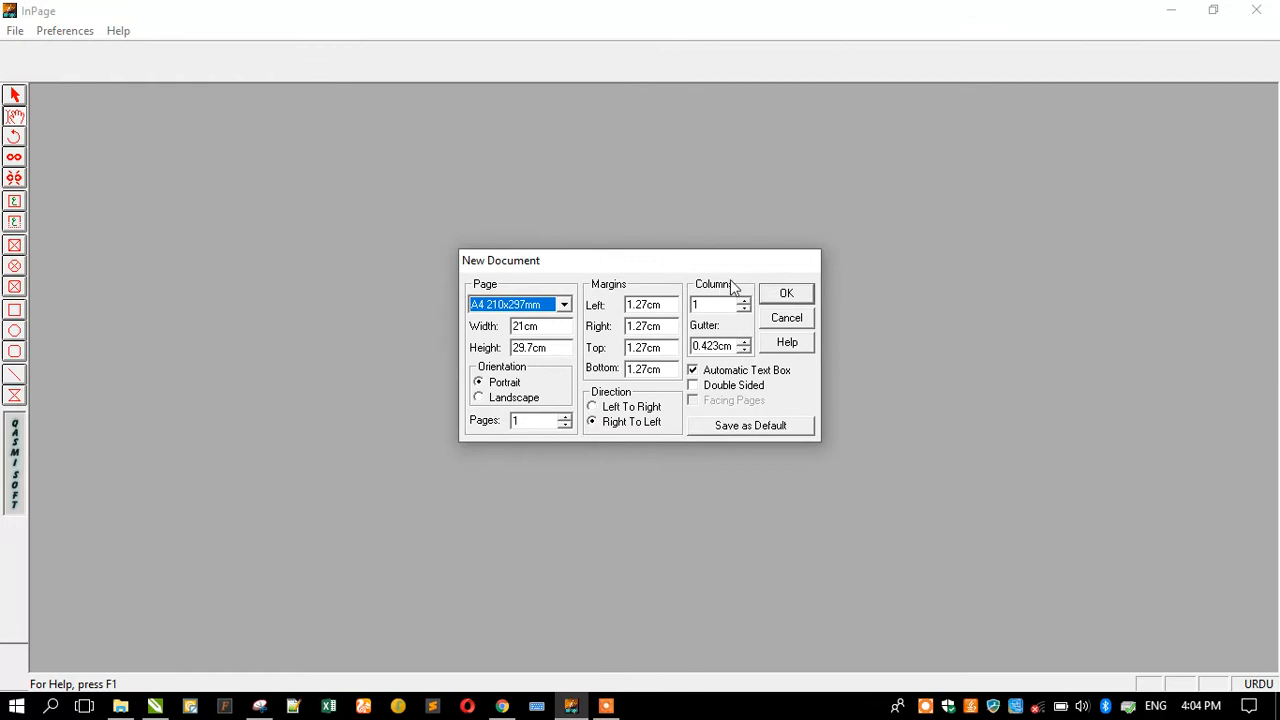
click(777, 297)
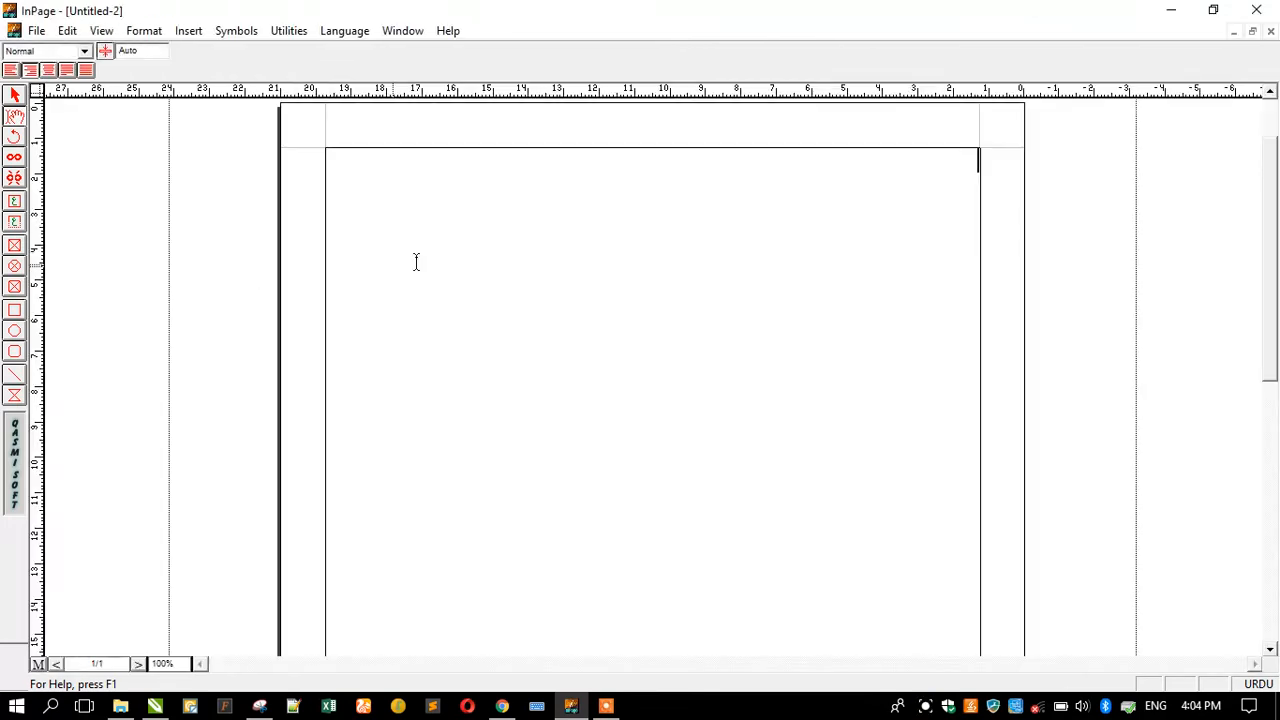
Select all objects on the page and view the object properties of the page's text box.
right_click(480, 194)
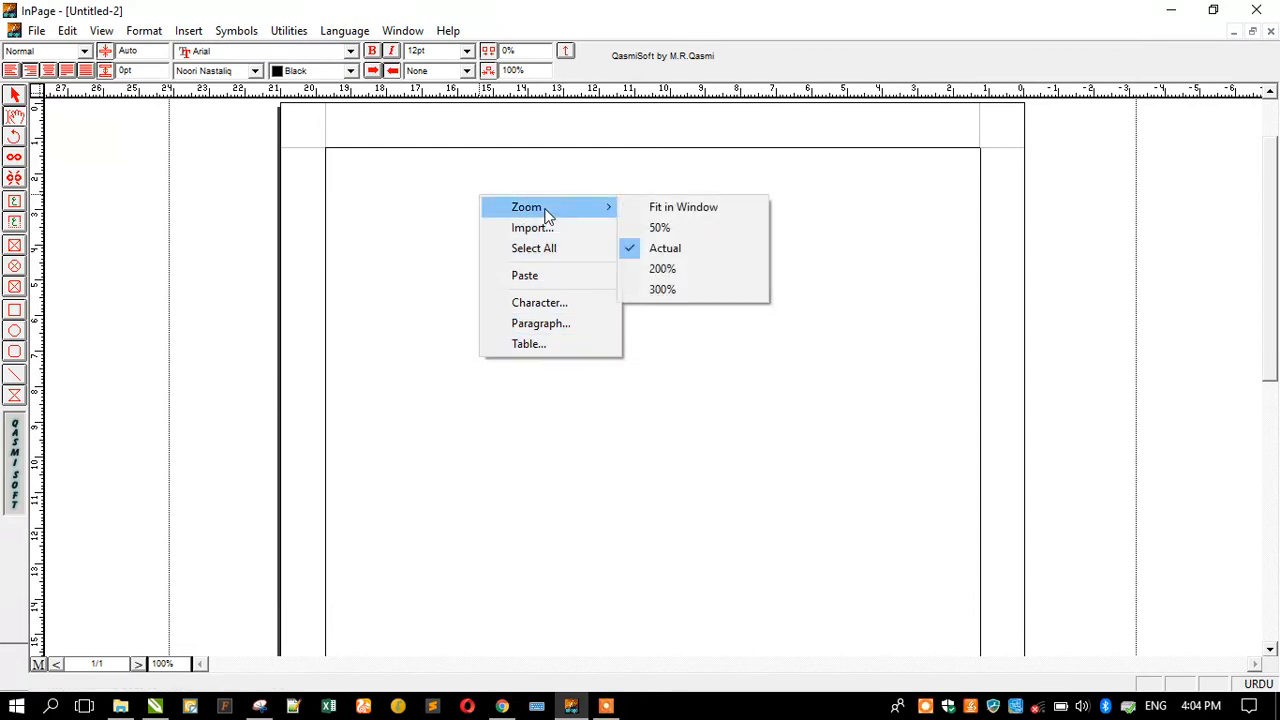
click(13, 97)
right_click(486, 221)
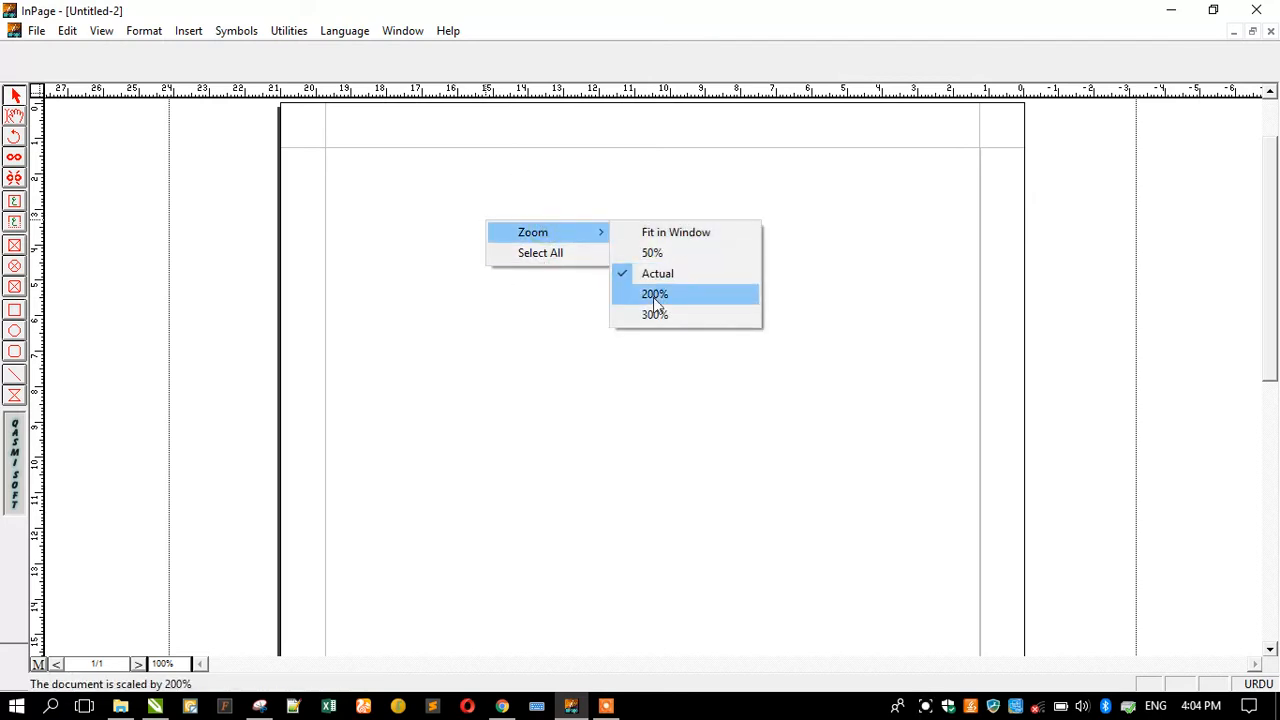
click(559, 253)
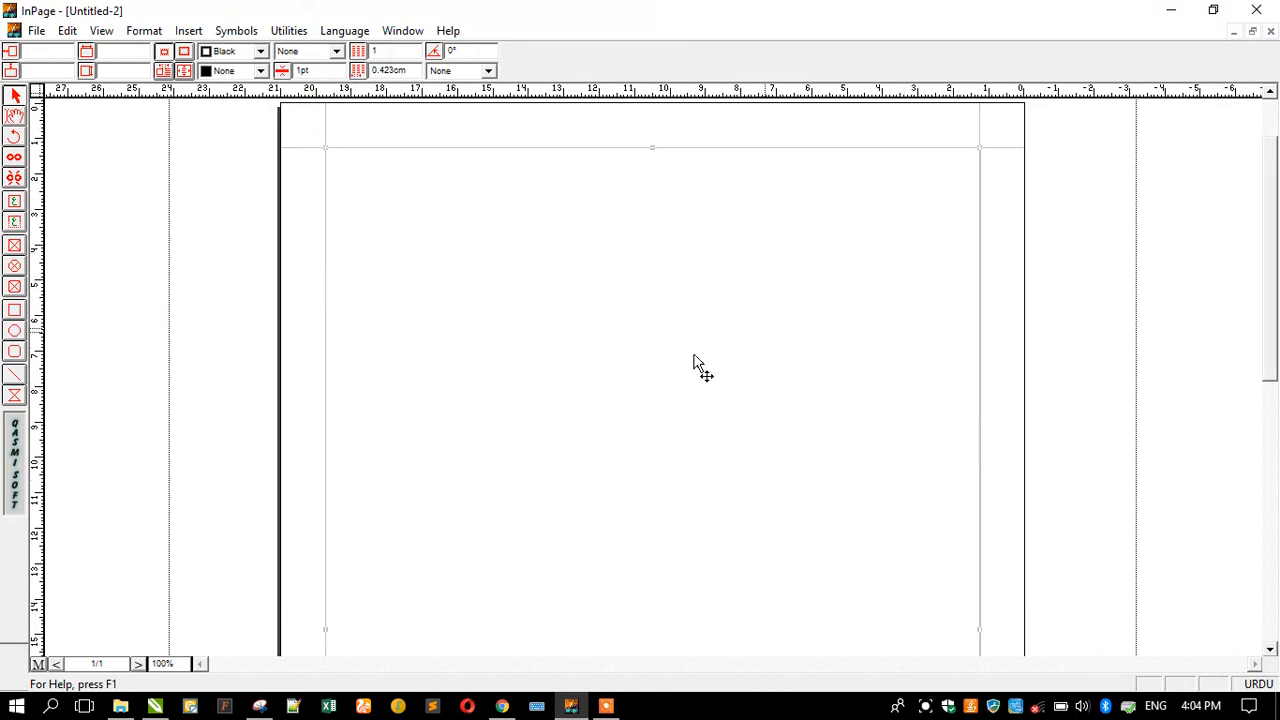
right_click(541, 221)
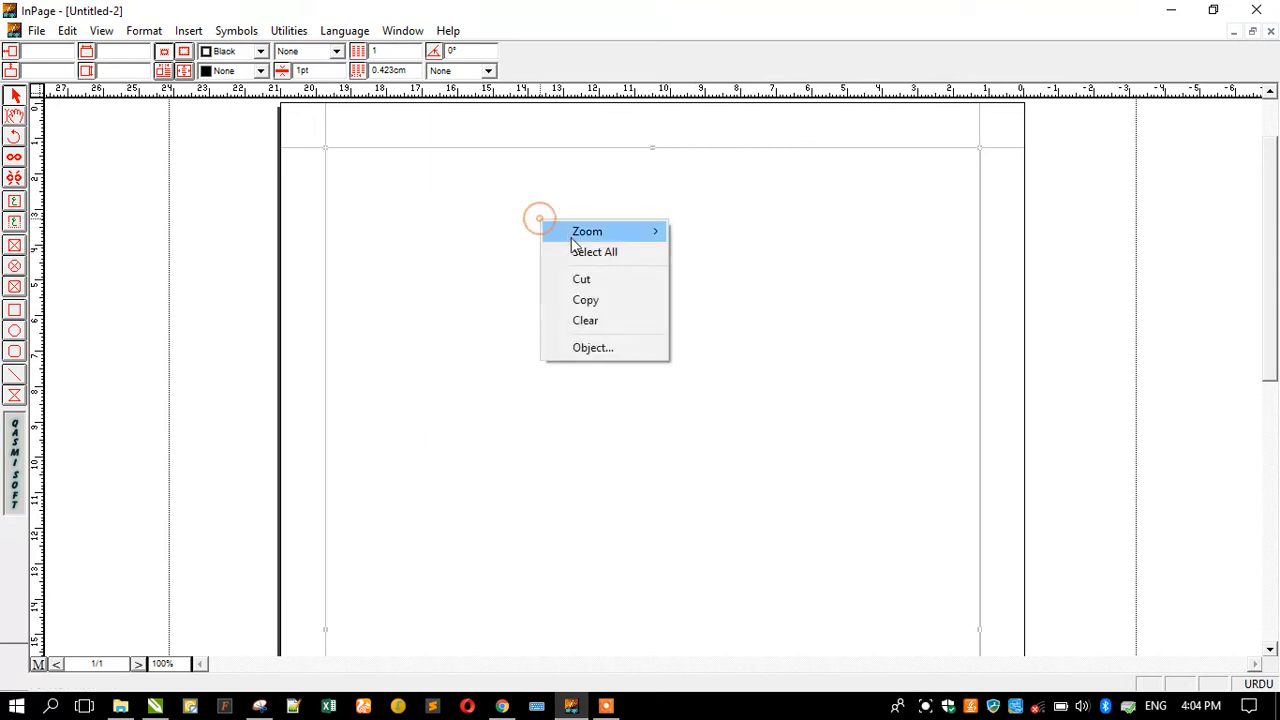
mouse_move(587, 238)
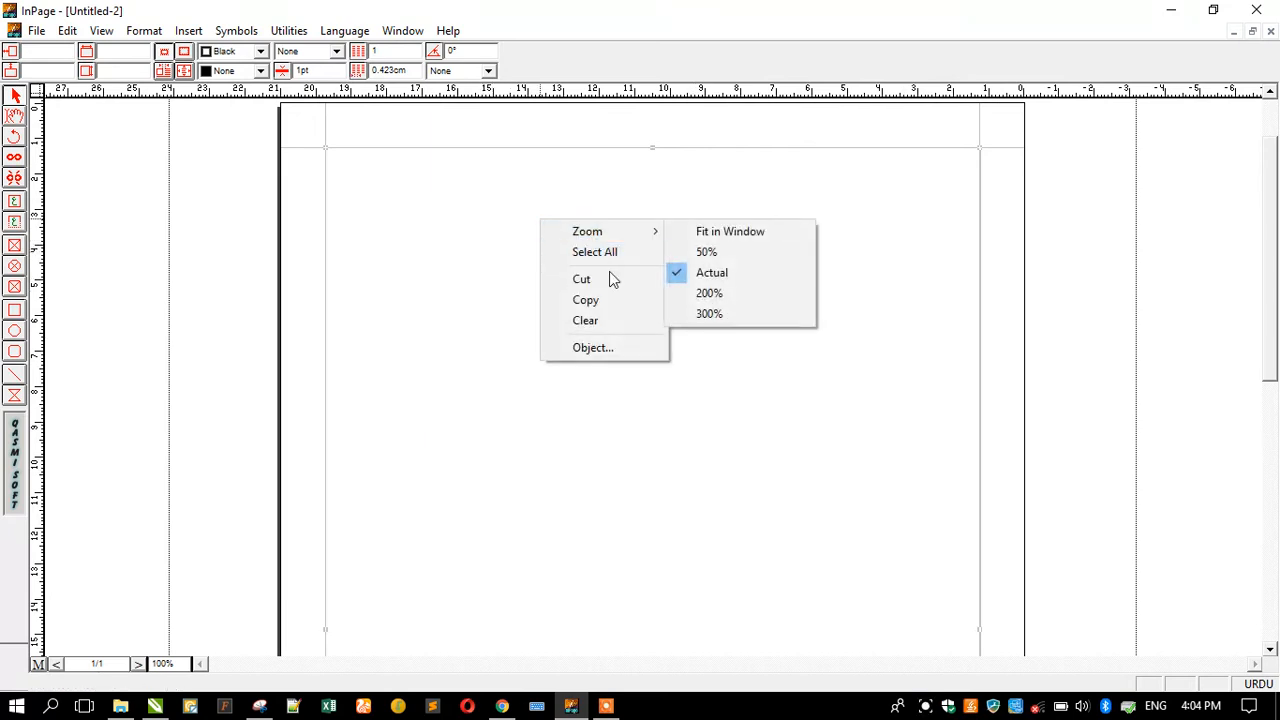
click(617, 350)
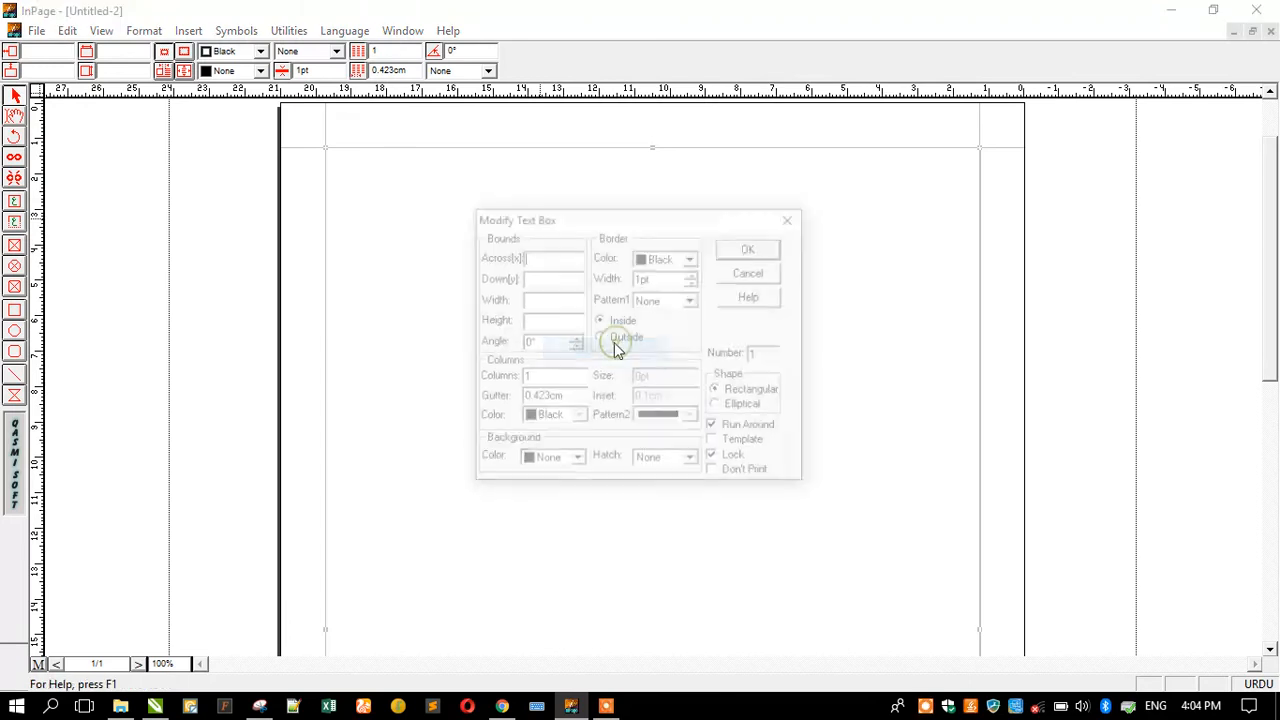
click(764, 278)
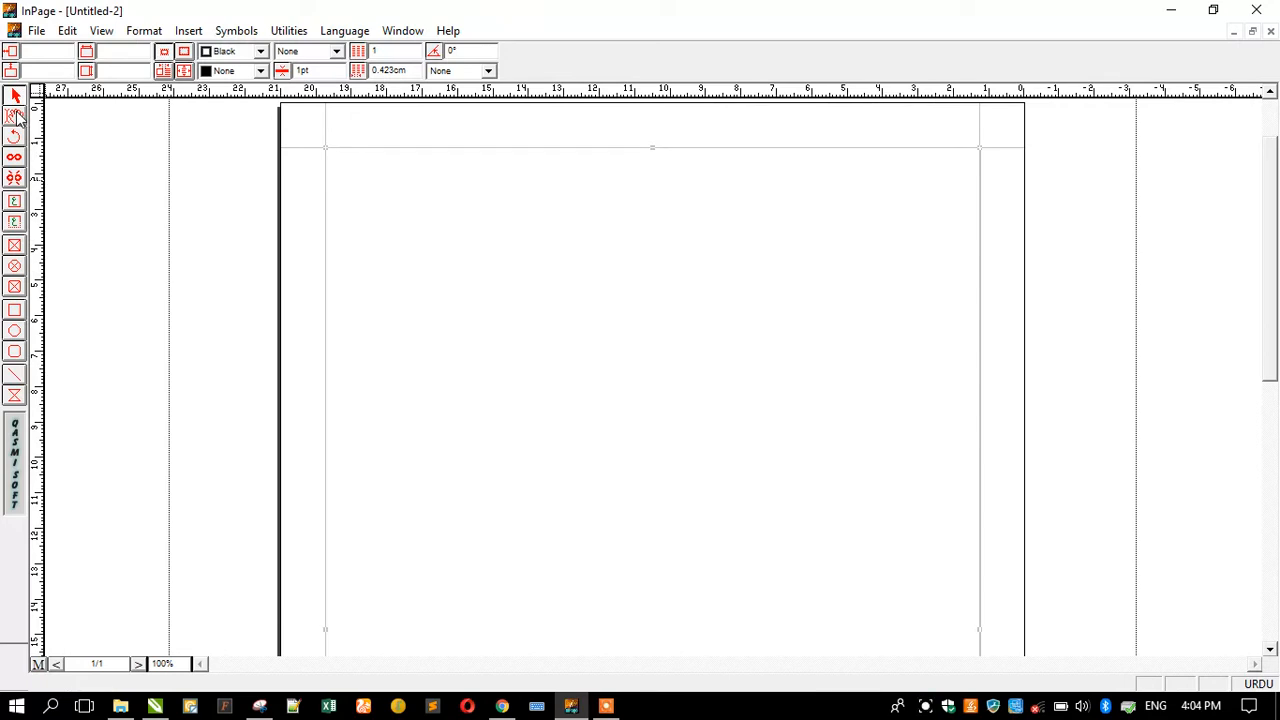
Return to text editing in the page frame and examine the file types available for import.
click(14, 115)
click(640, 192)
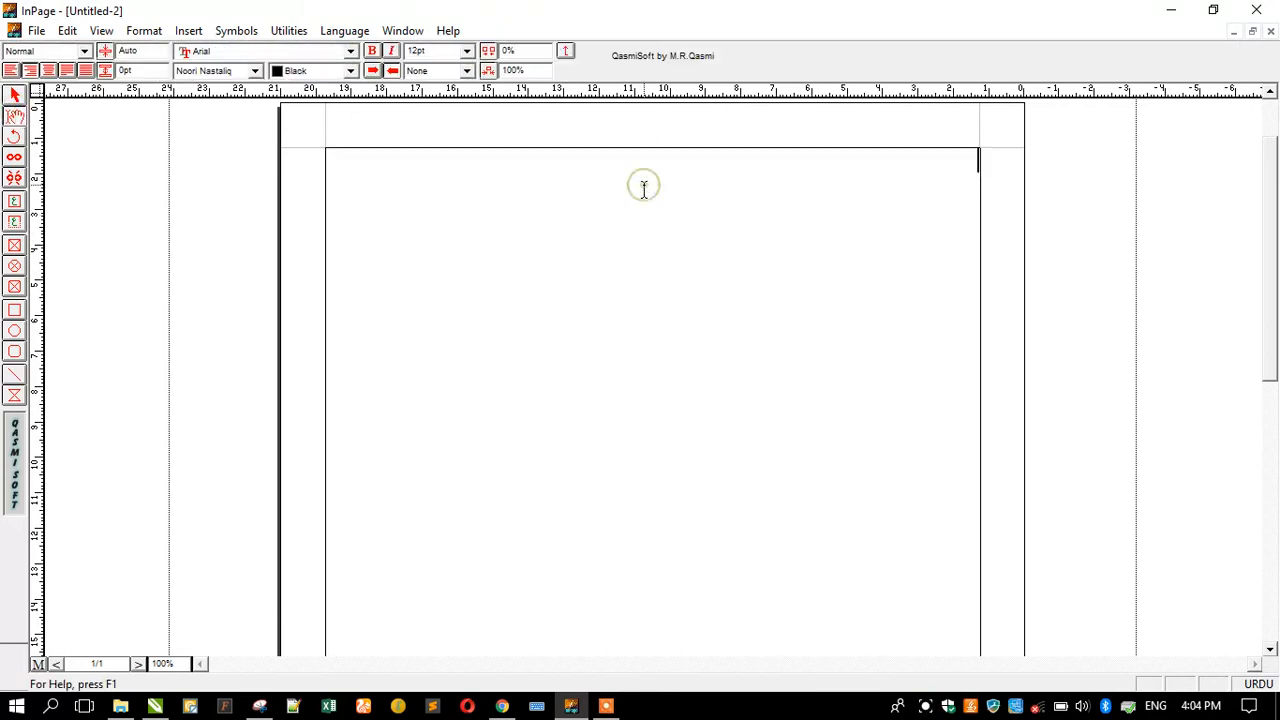
right_click(644, 190)
mouse_move(686, 197)
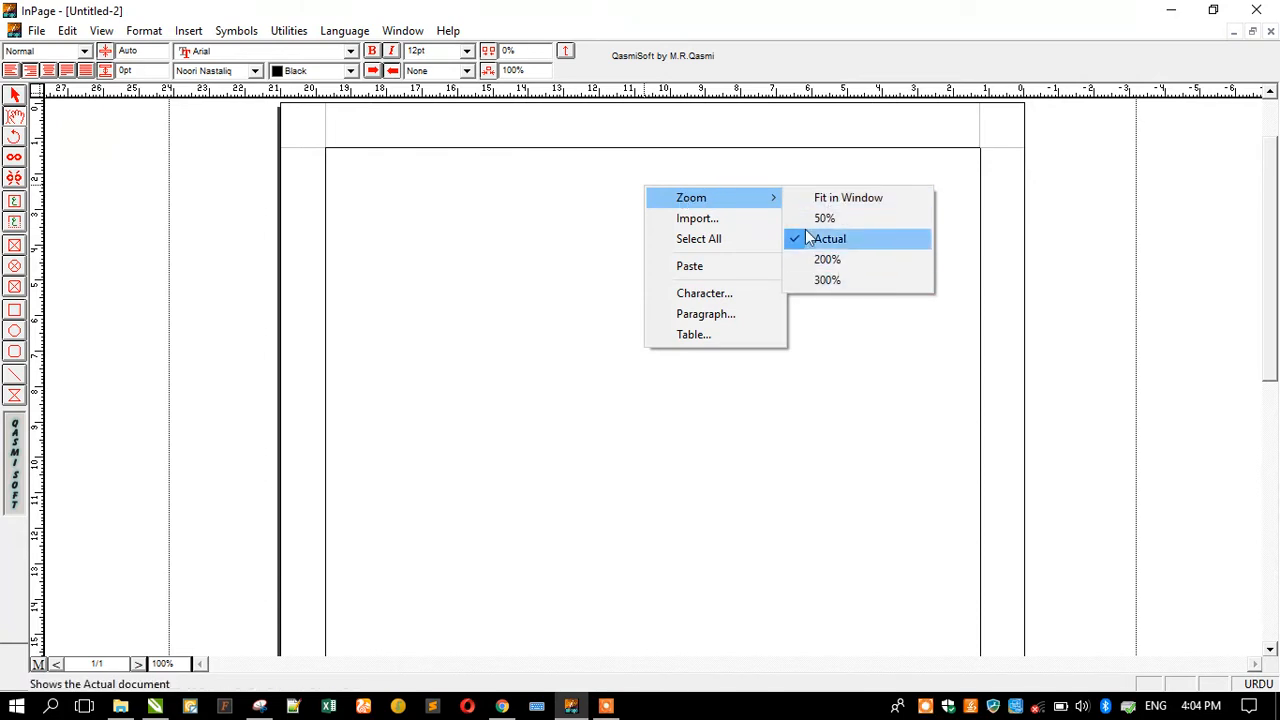
click(711, 219)
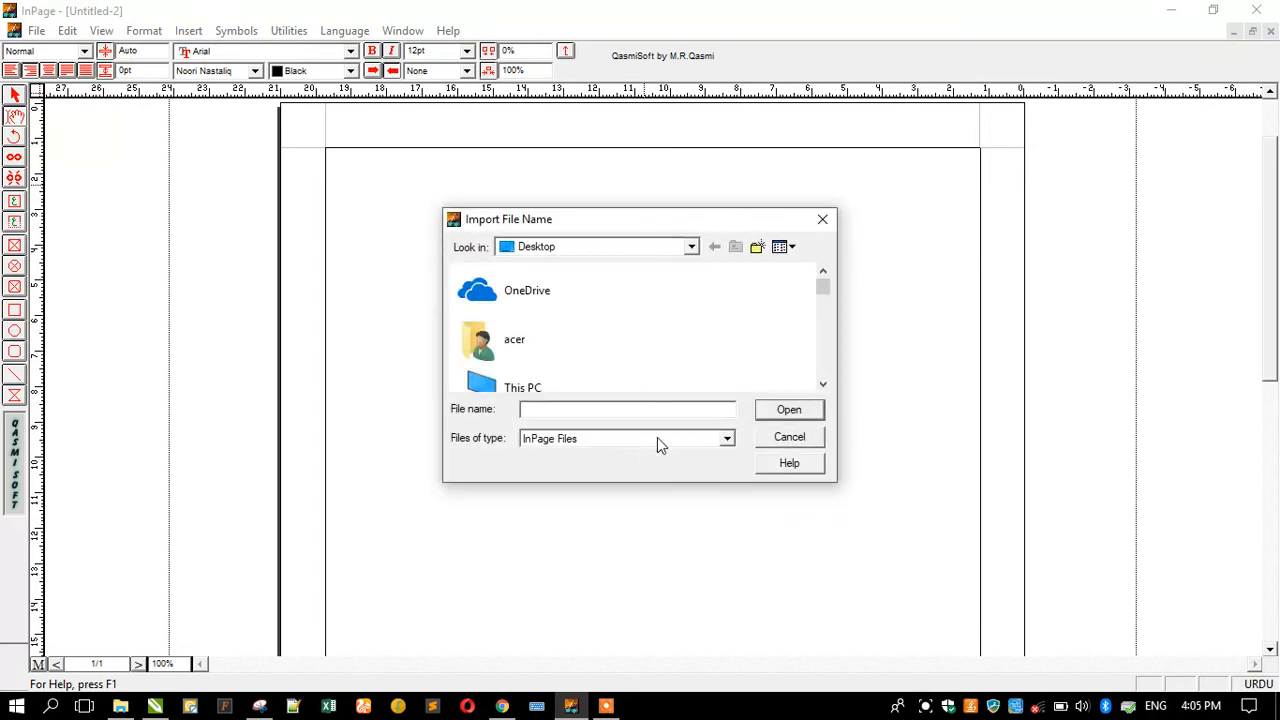
click(658, 439)
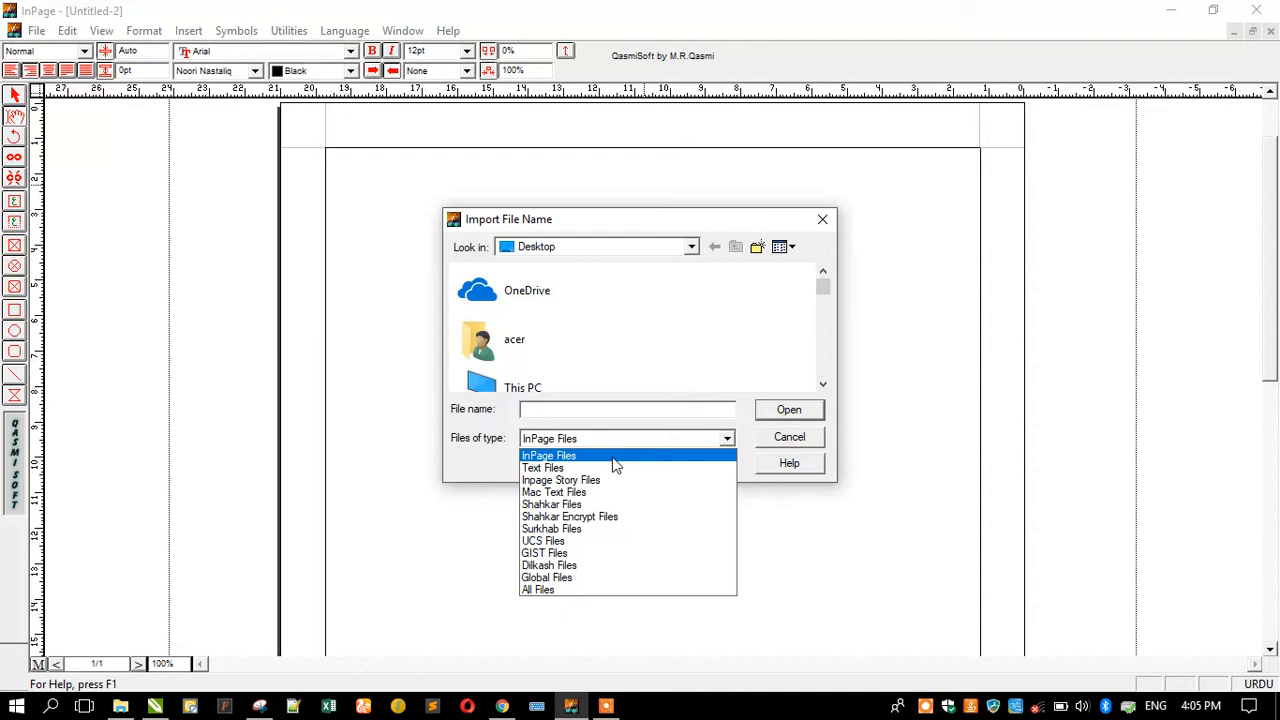
click(790, 440)
click(790, 438)
Copy the "144 subscribers" text from the Fine Institute Pakistan YouTube channel in Chrome and paste it into the InPage document.
right_click(586, 216)
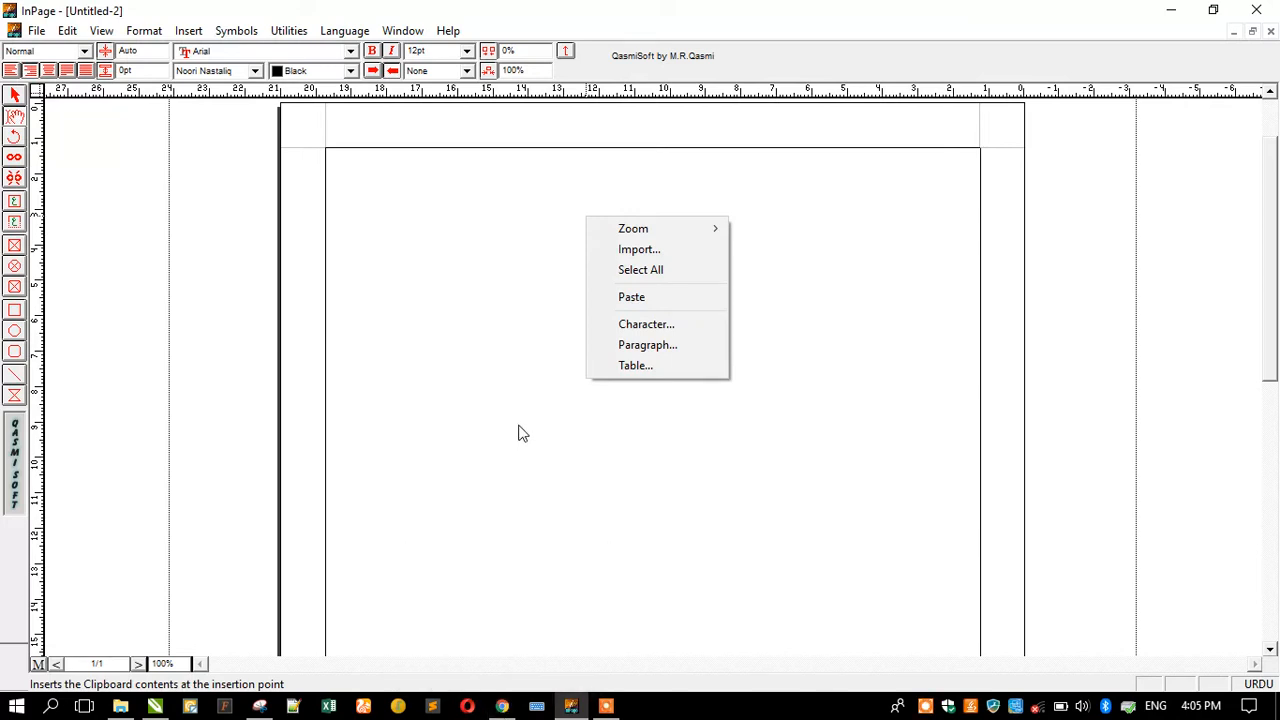
click(502, 706)
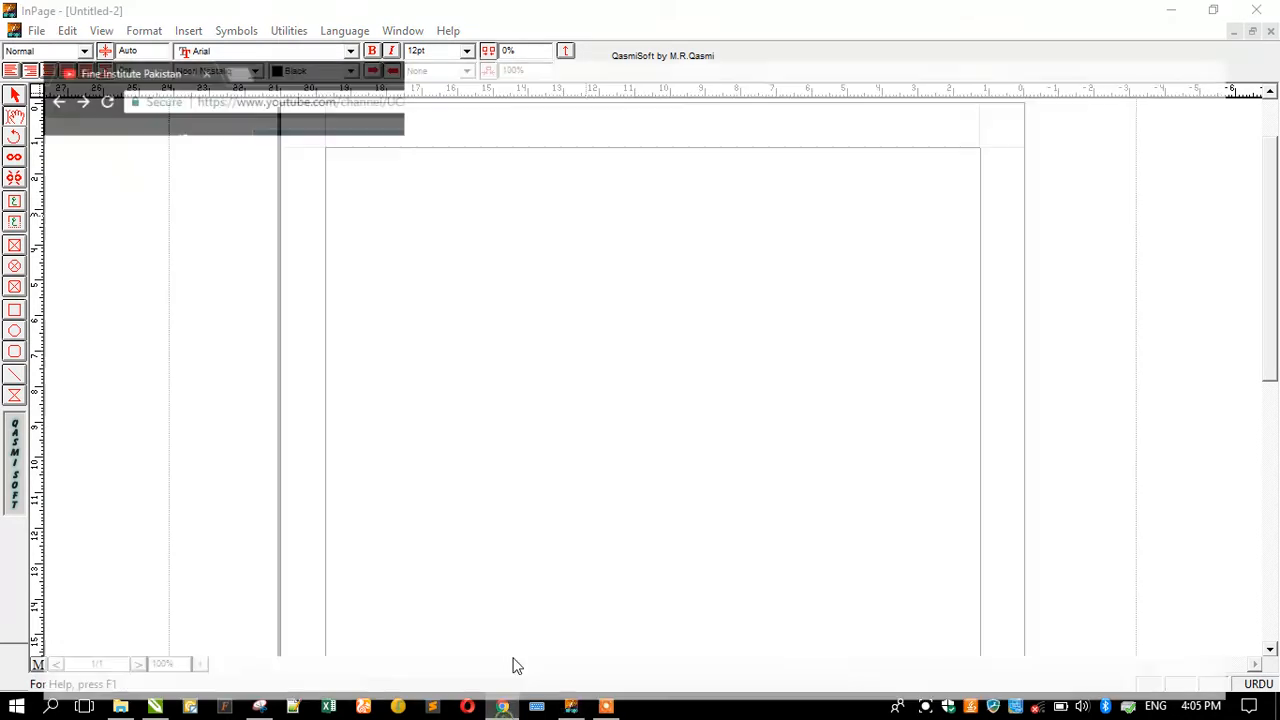
drag(425, 372, 519, 367)
key(ctrl+c)
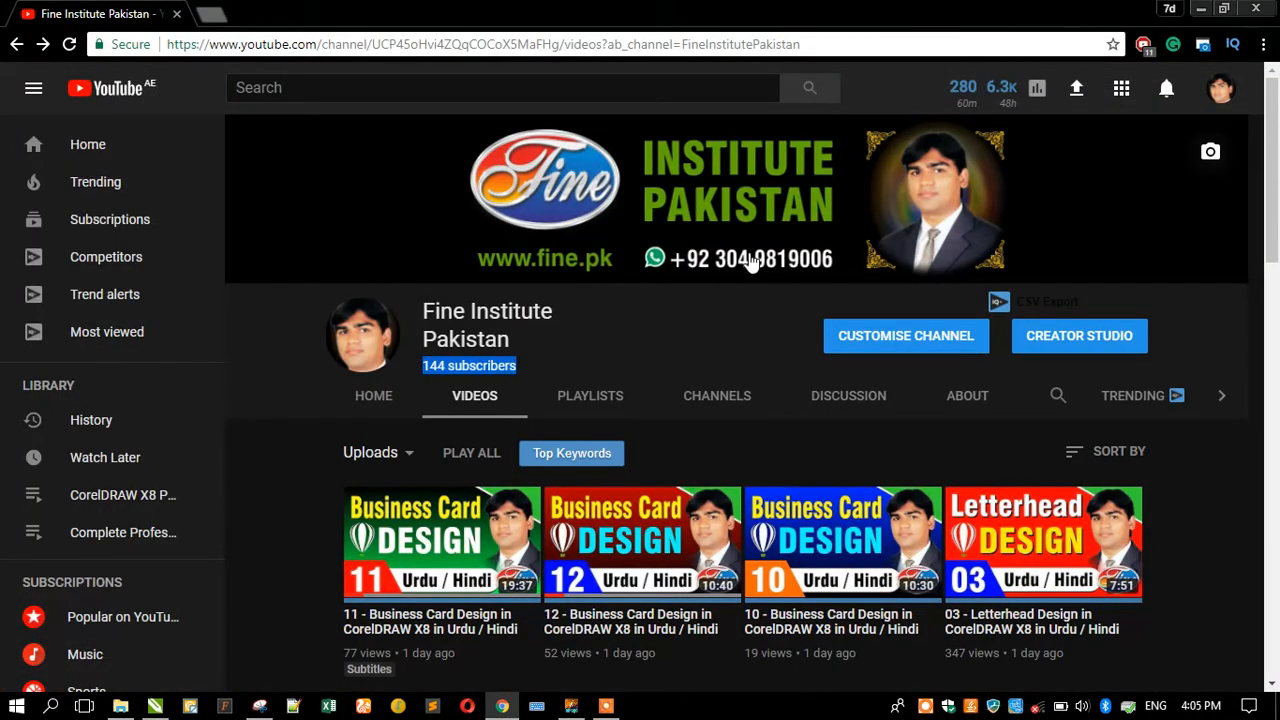
click(1200, 8)
key(ctrl+v)
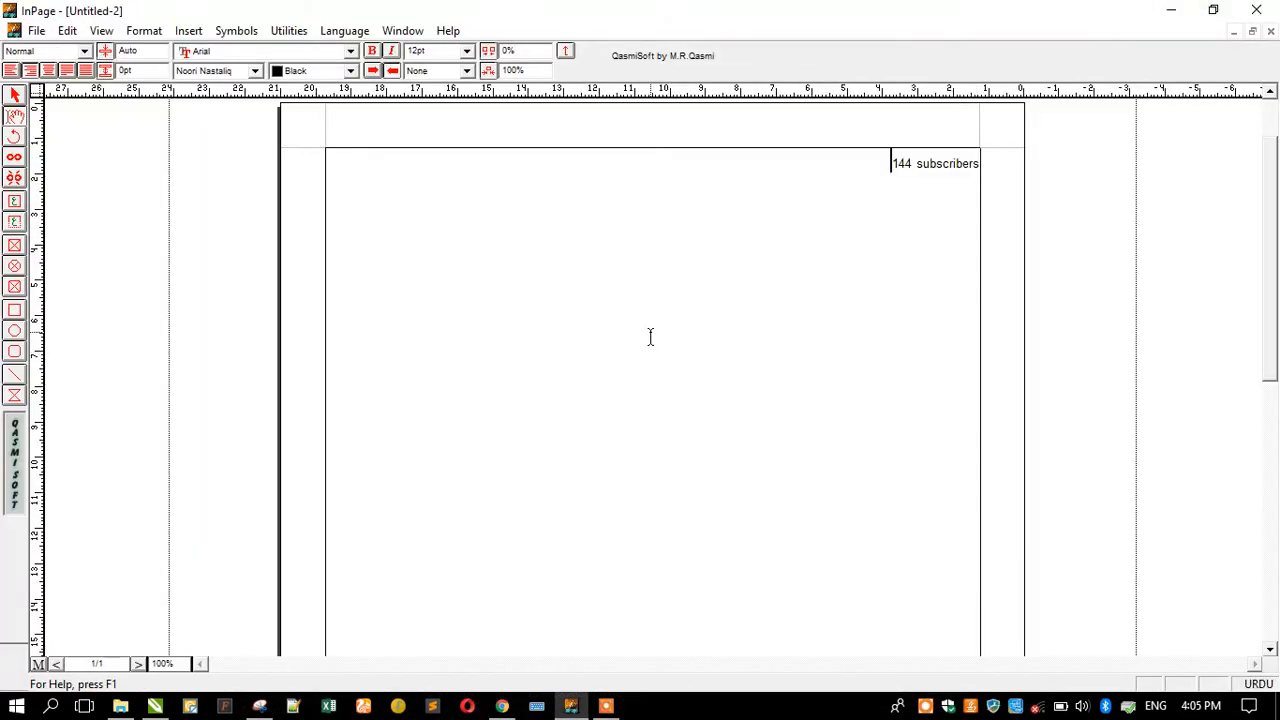
Select all the text on the page and delete it.
double_click(857, 163)
click(857, 163)
click(823, 200)
key(ctrl+a)
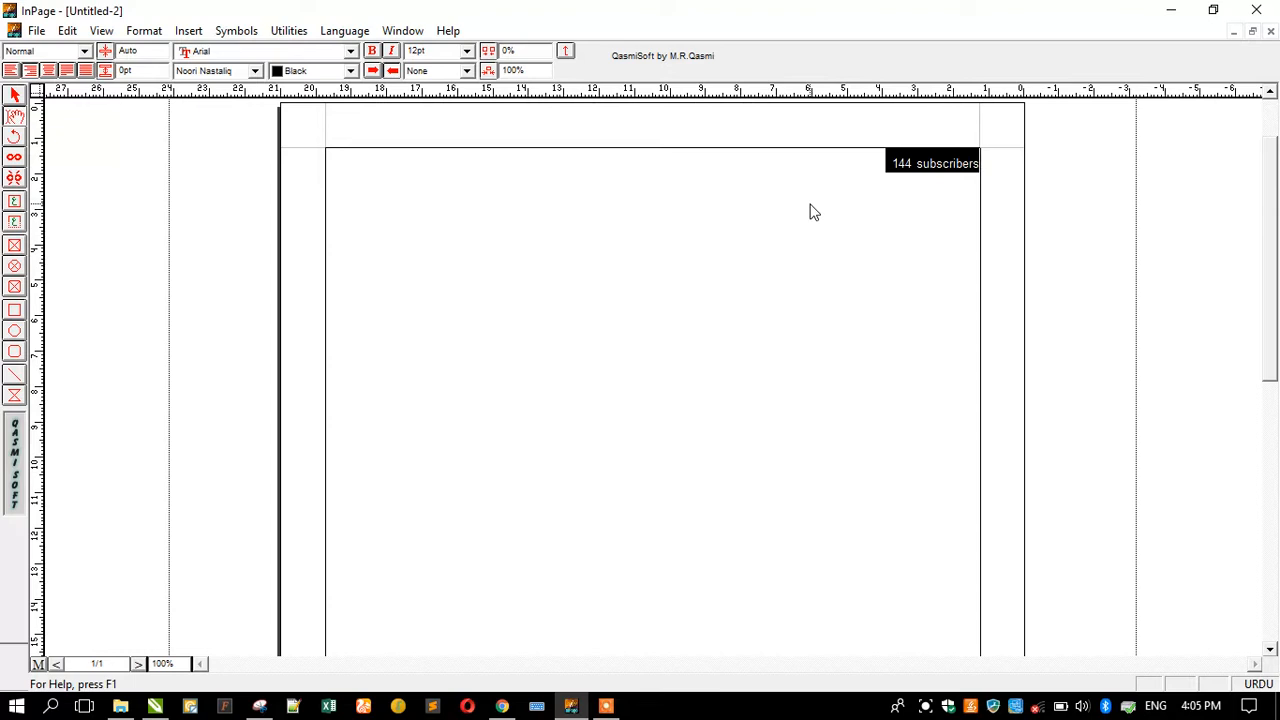
key(Delete)
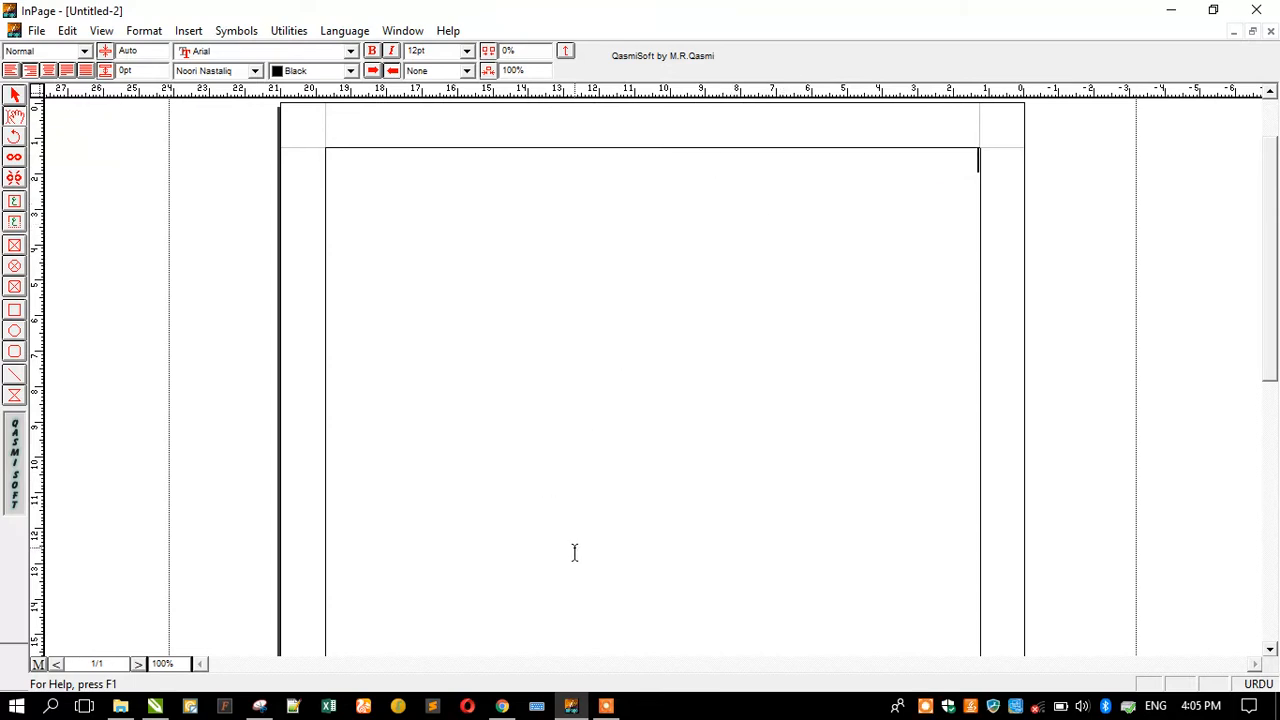
Set the document zoom to 300%.
right_click(587, 221)
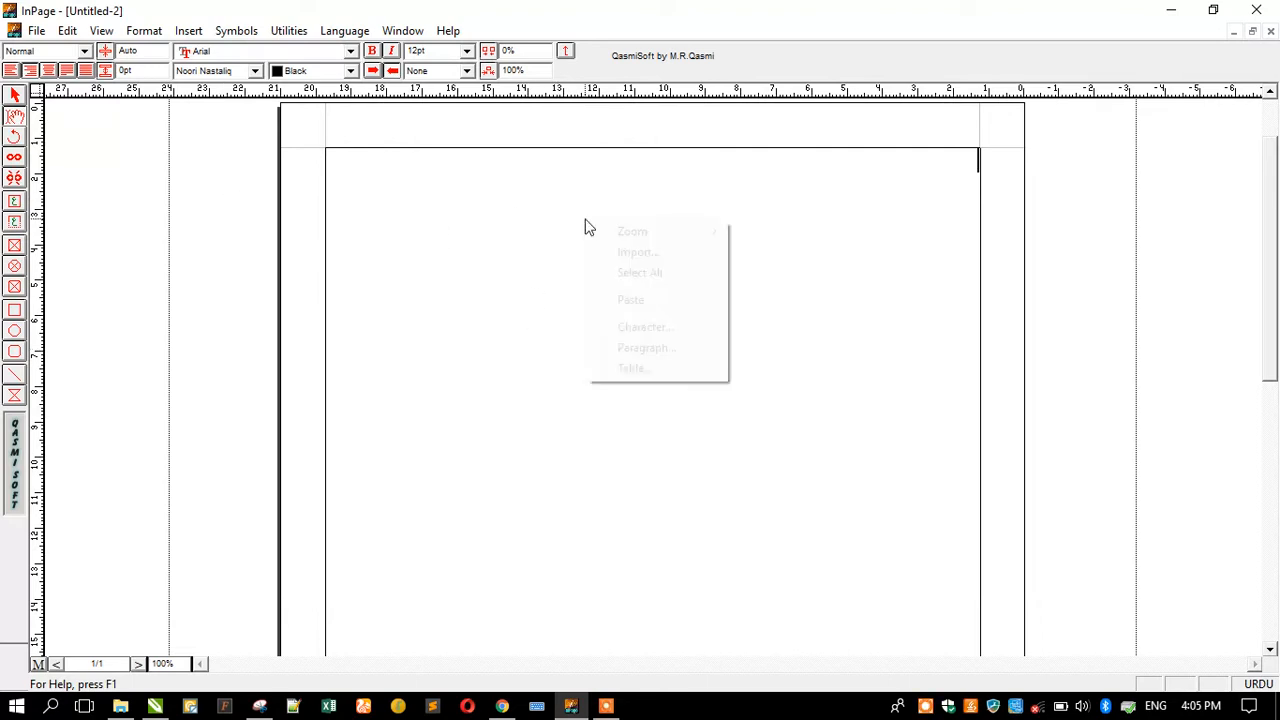
mouse_move(723, 234)
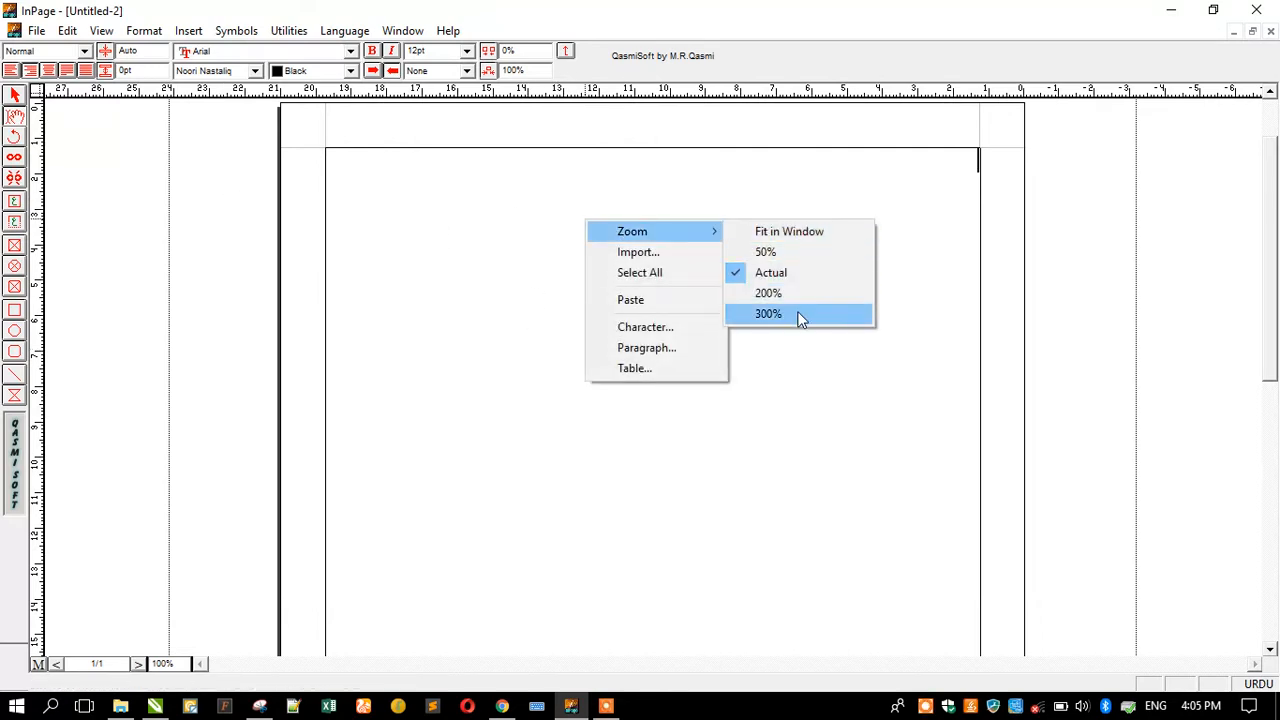
click(797, 314)
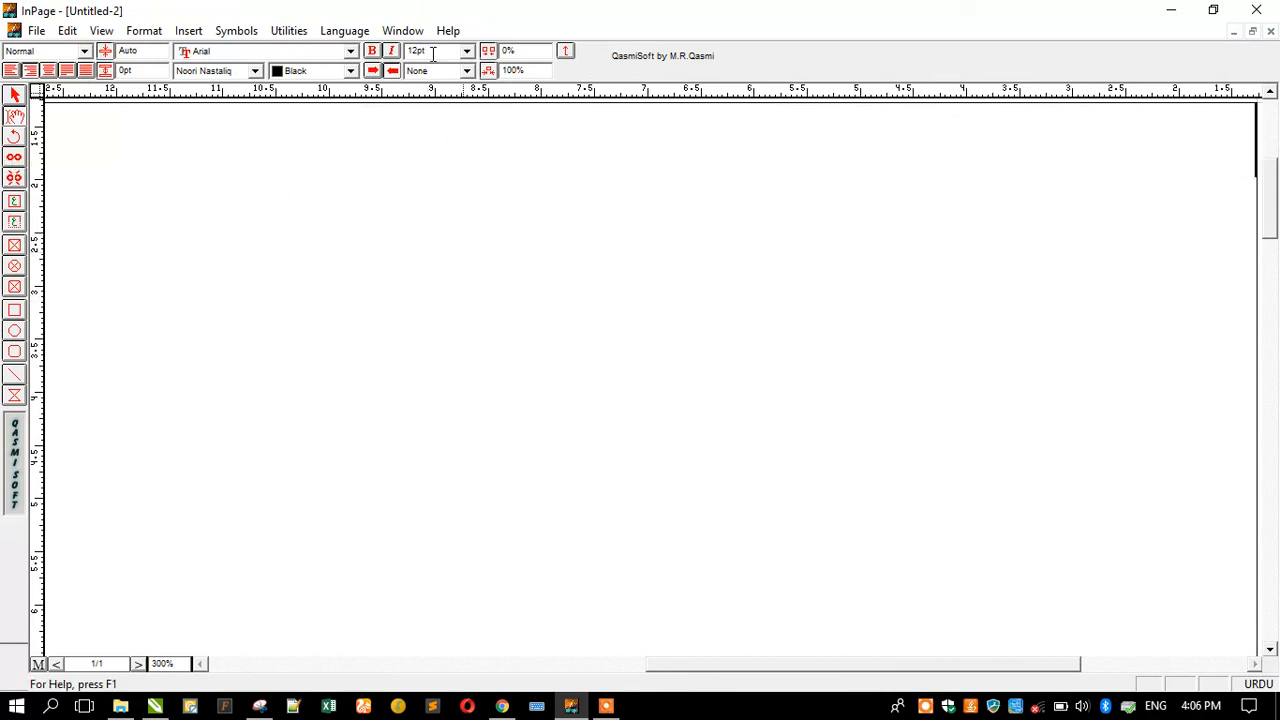
Check which keyboard layout is set in the keyboard preferences.
click(67, 30)
mouse_move(134, 388)
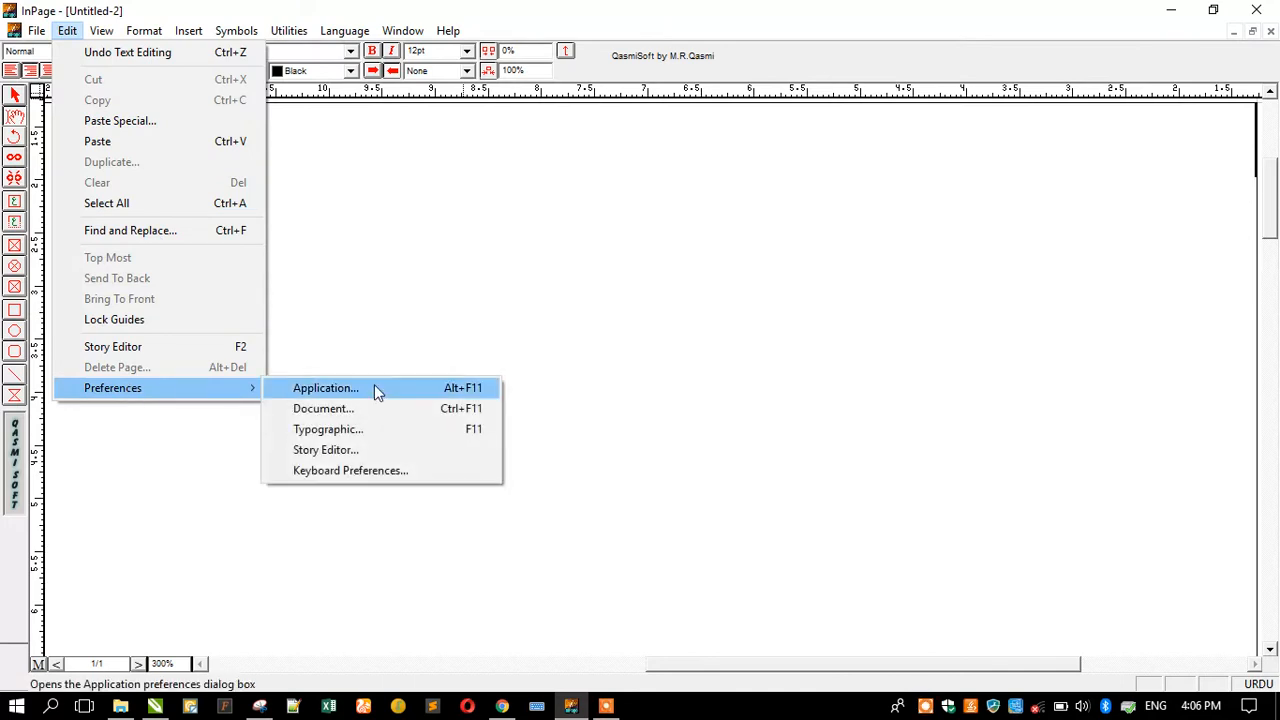
click(363, 472)
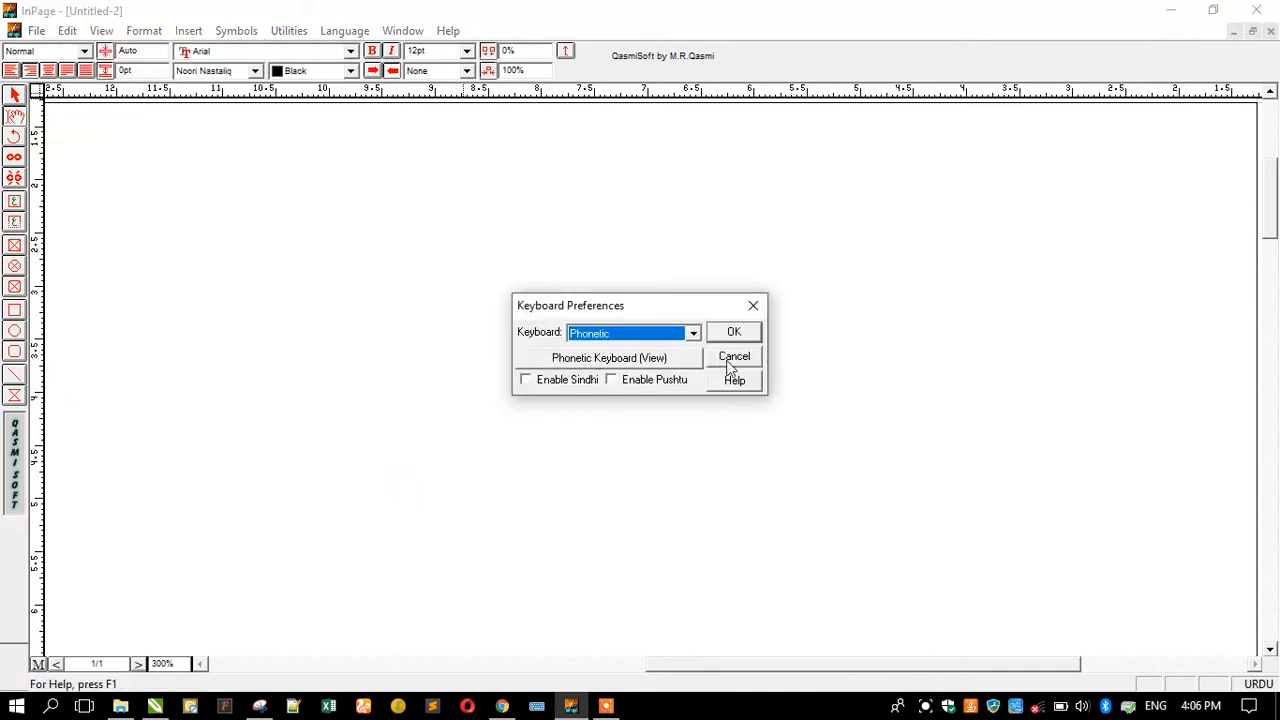
click(726, 360)
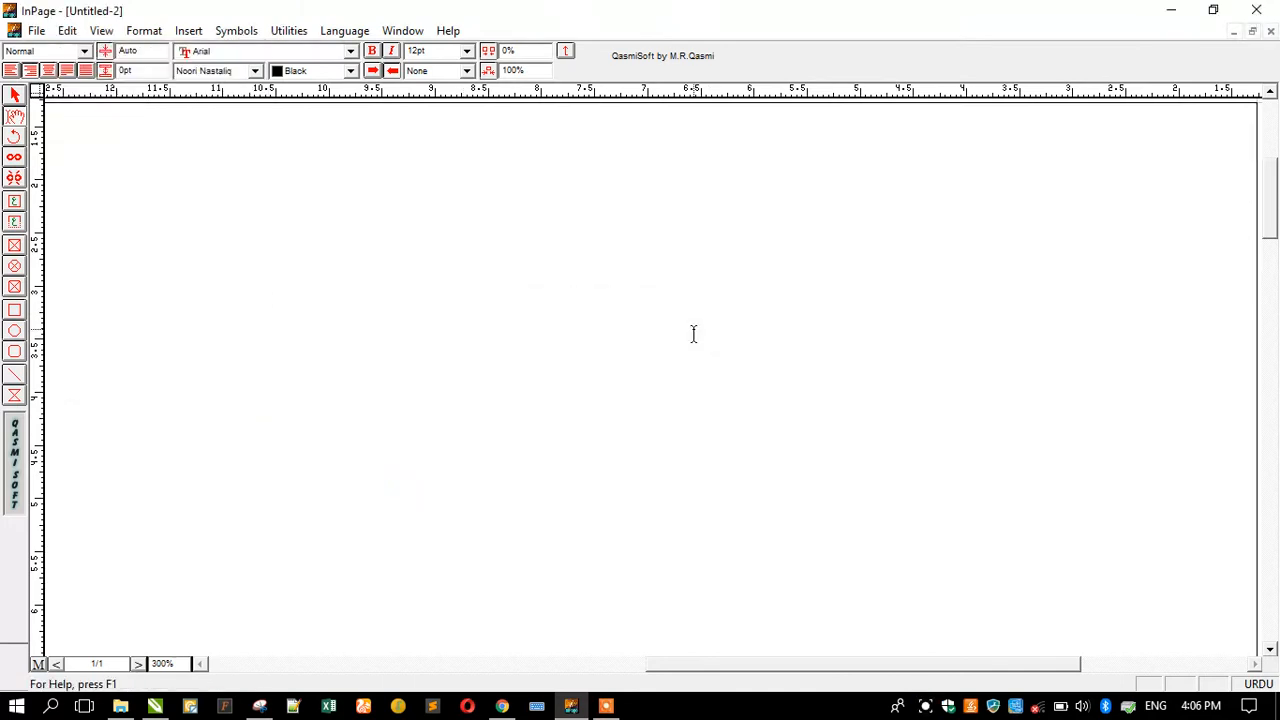
Enter the Urdu word "اسلام" at the start of the page, correcting mistyped letters.
text(ھگ)
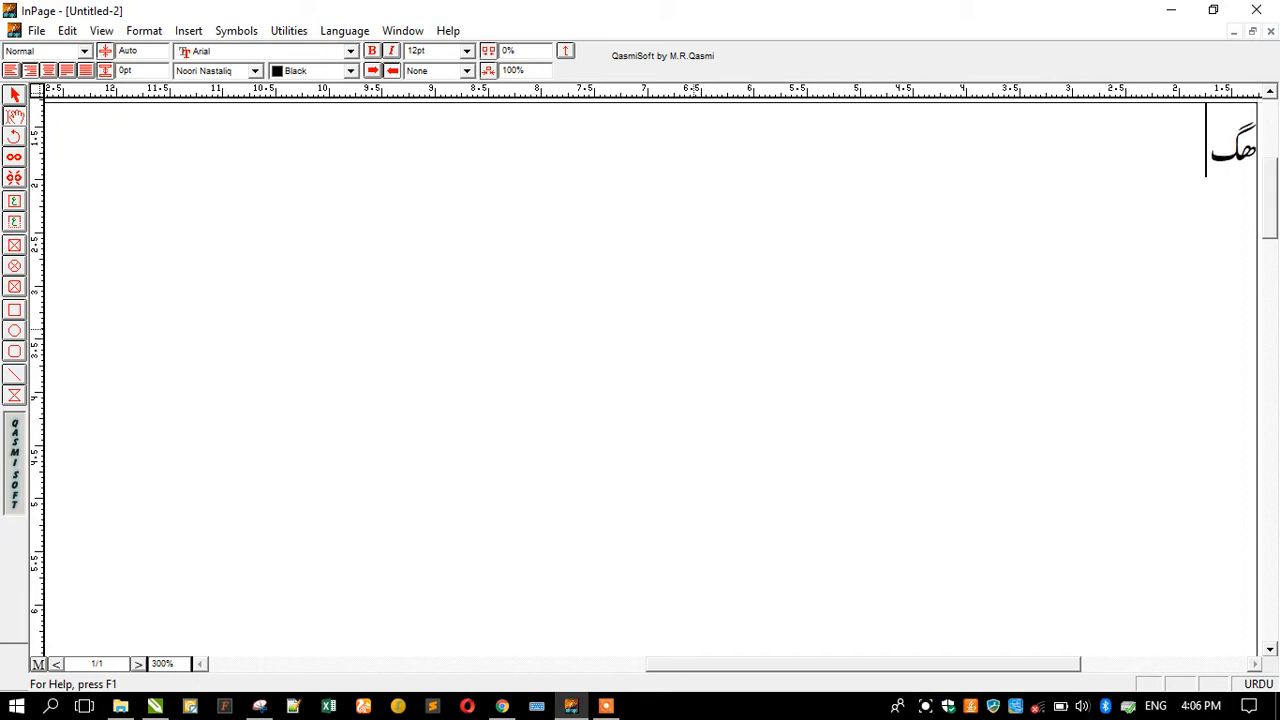
key(BackSpace)
key(BackSpace)
text(اس)
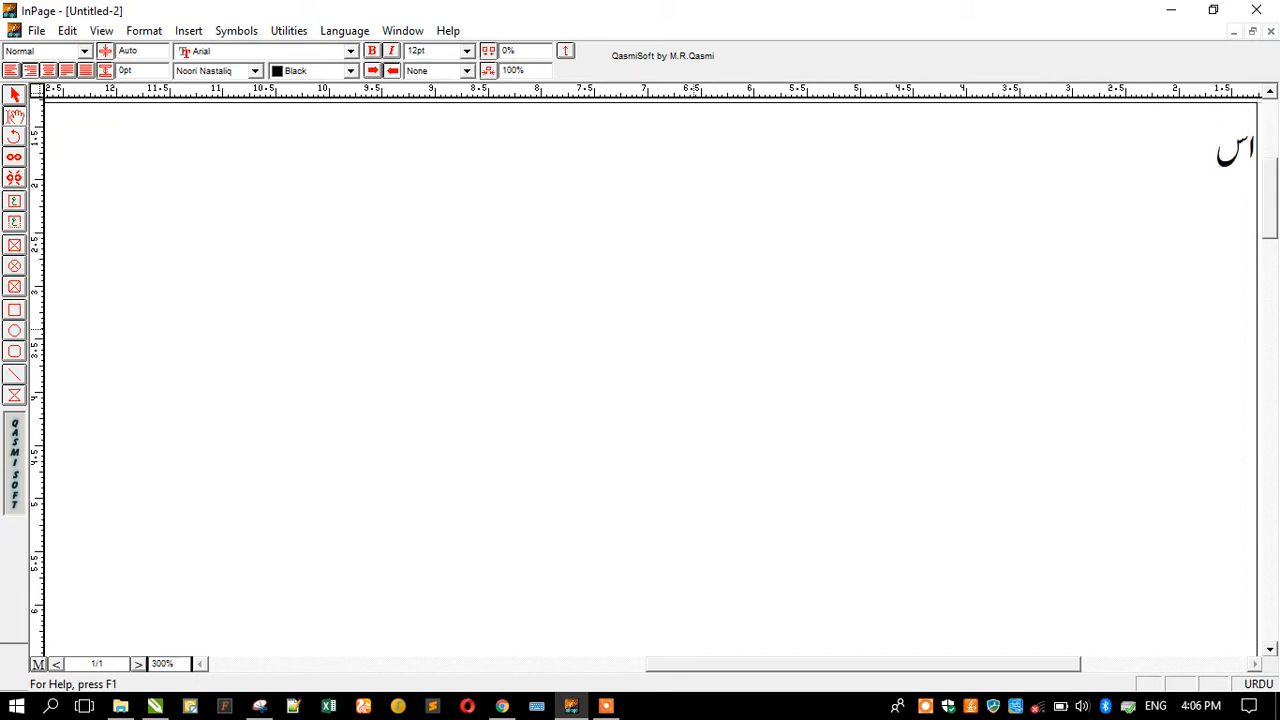
text(گ)
key(BackSpace)
text(لھ)
key(BackSpace)
text(اسل)
key(BackSpace)
text(م)
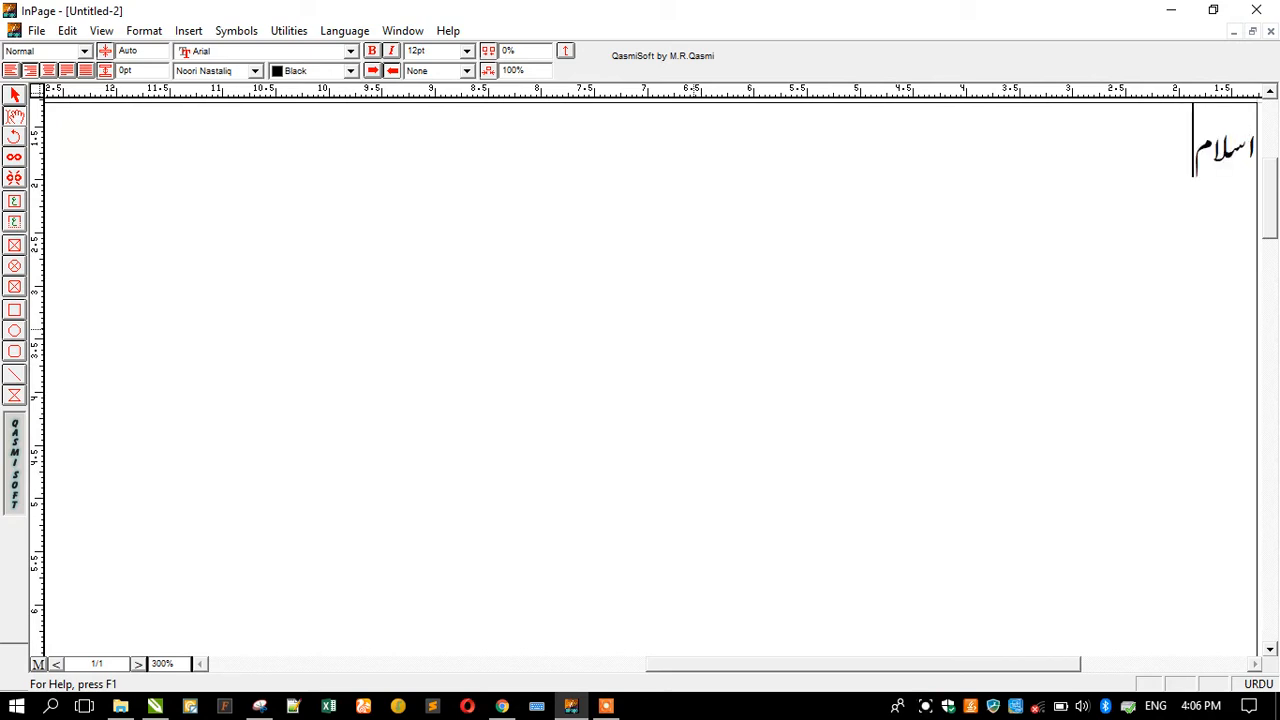
Add the word "علیکم" after "اسلام" on the same line.
text( ع)
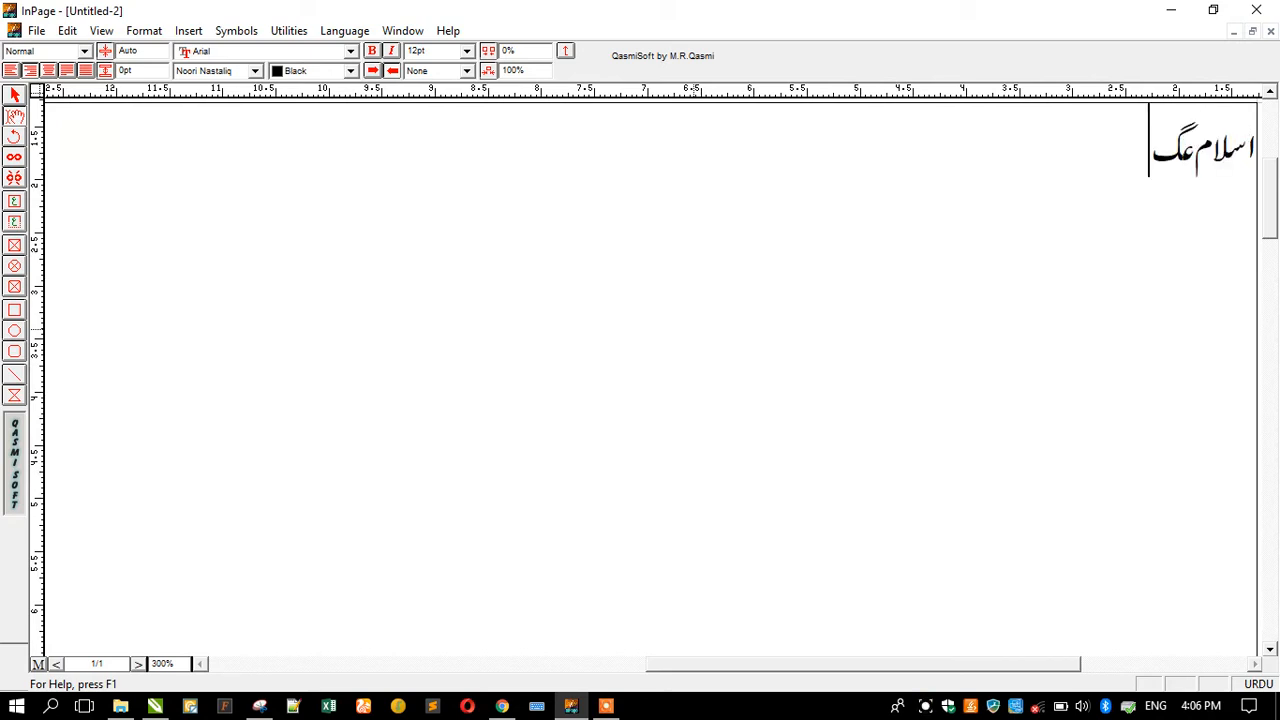
text(لی)
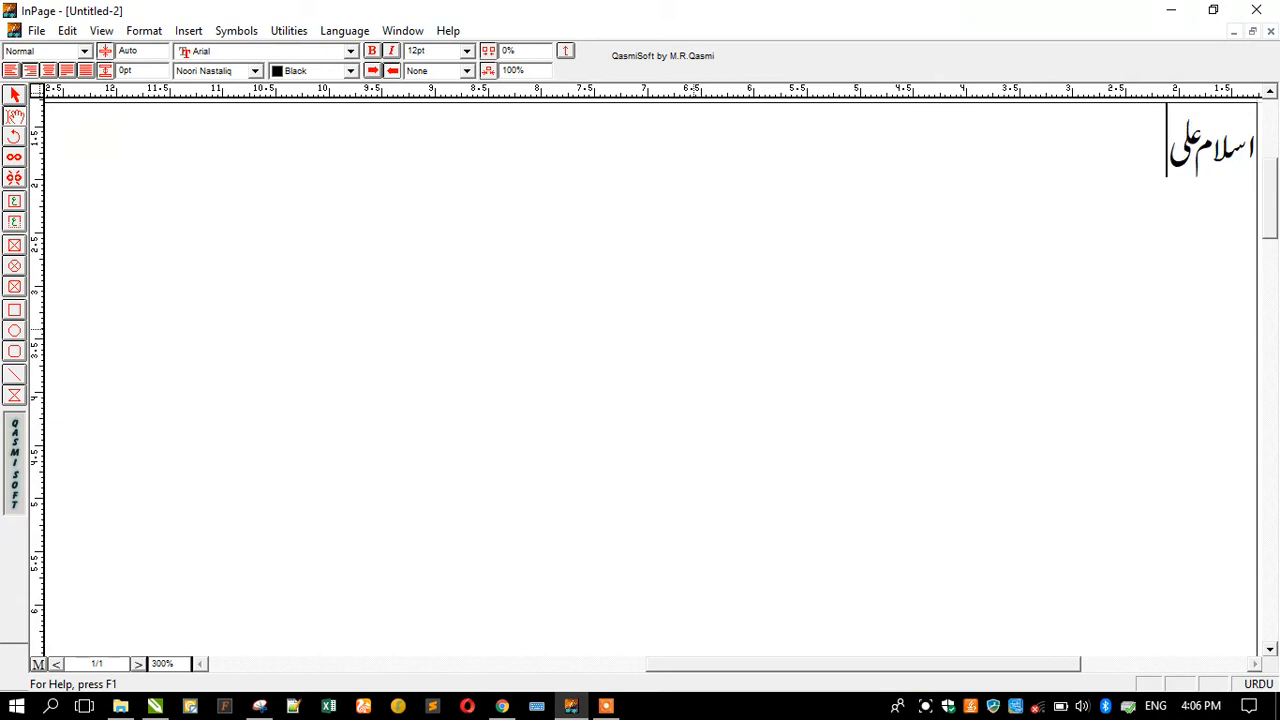
text(ک)
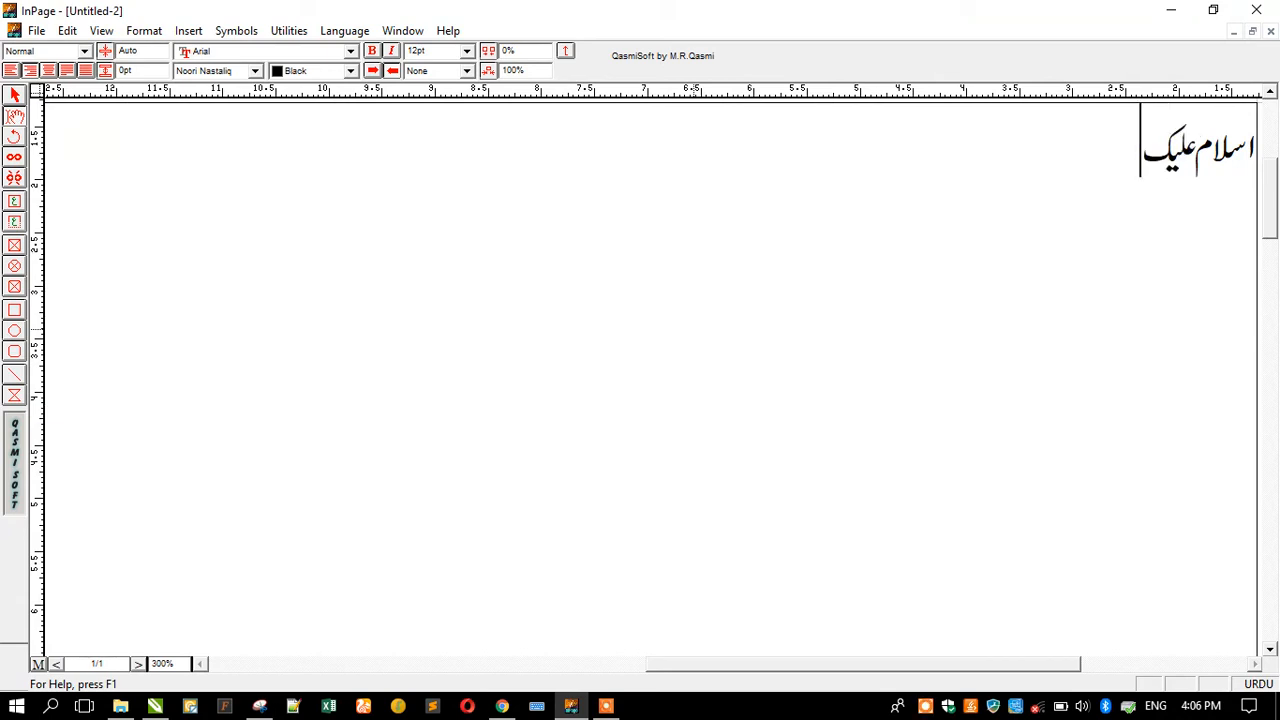
text(م)
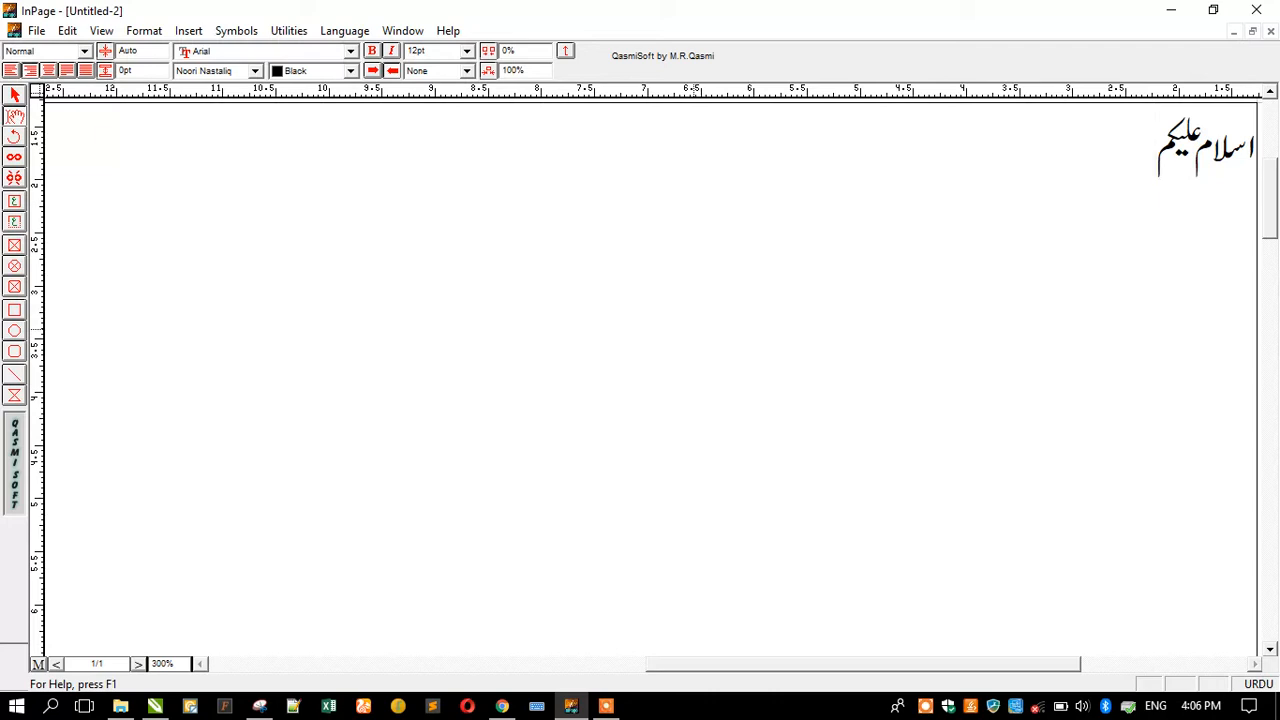
drag(729, 172, 1265, 175)
click(694, 185)
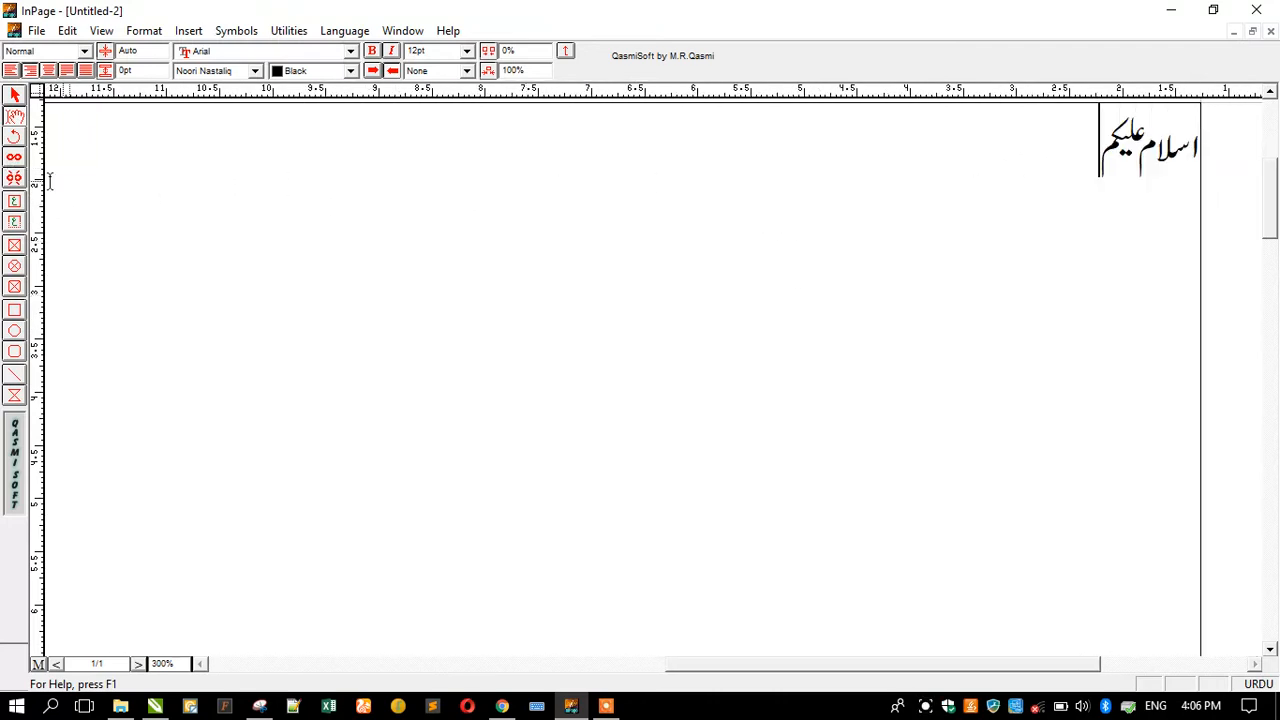
click(17, 139)
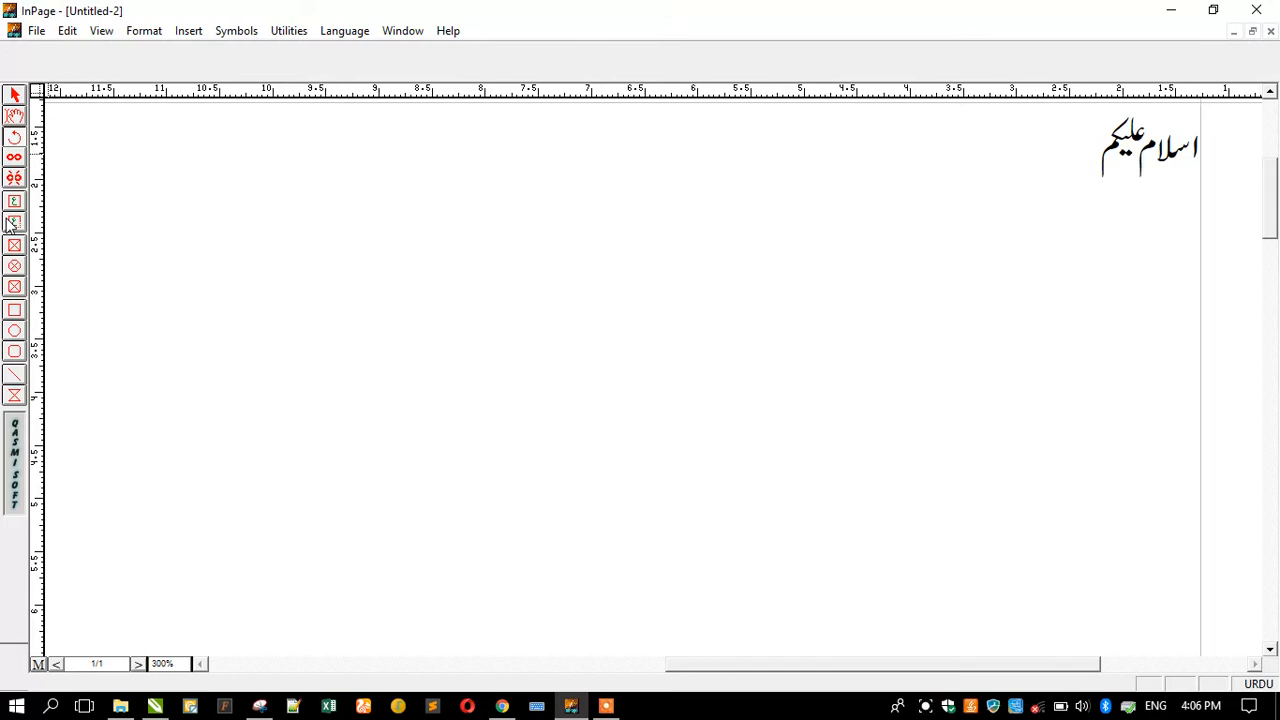
click(13, 98)
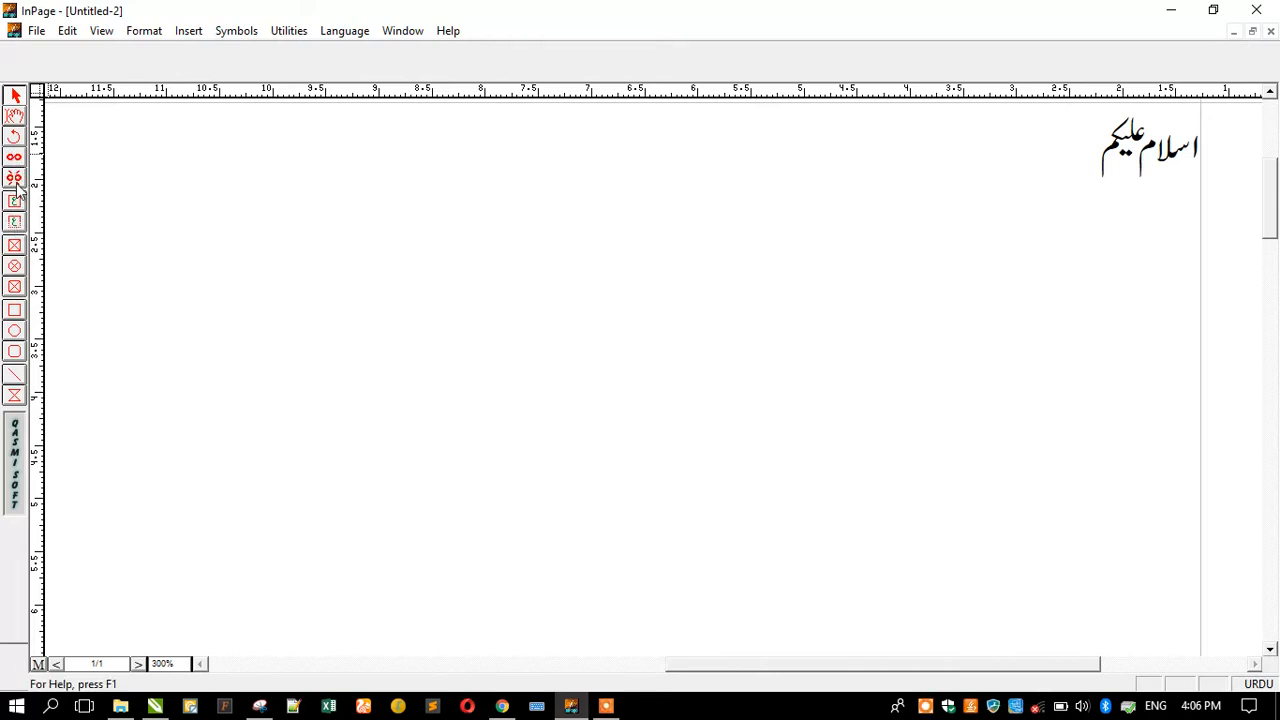
click(15, 162)
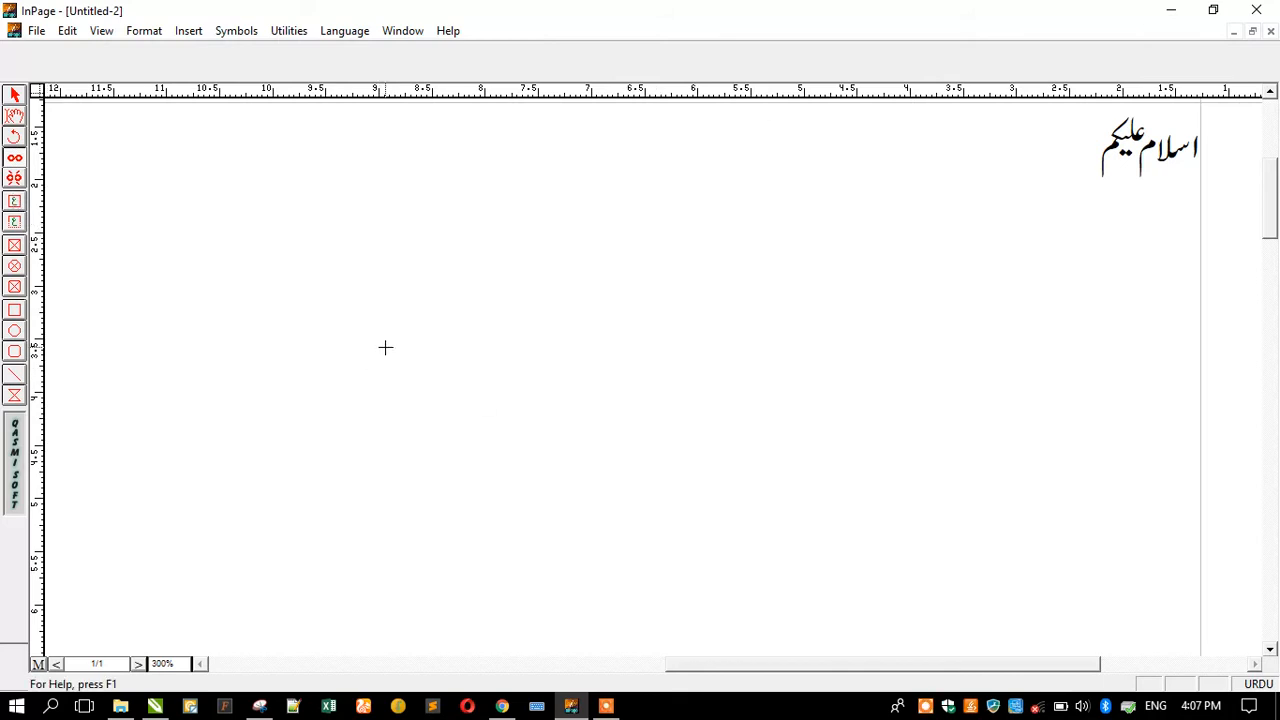
Draw an empty text box below the Urdu greeting, narrow it to about 5.8 × 3 cm and place it just under the text.
click(16, 204)
drag(797, 336, 226, 617)
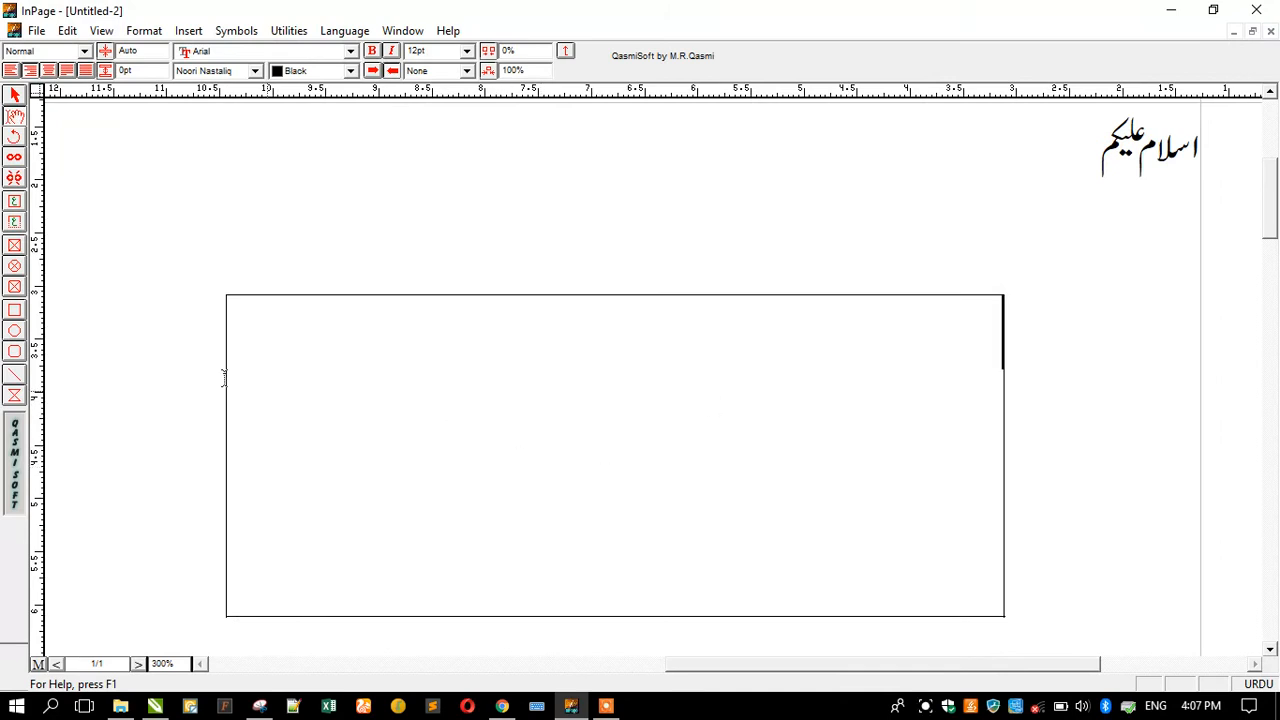
click(14, 95)
click(291, 398)
drag(426, 401, 566, 366)
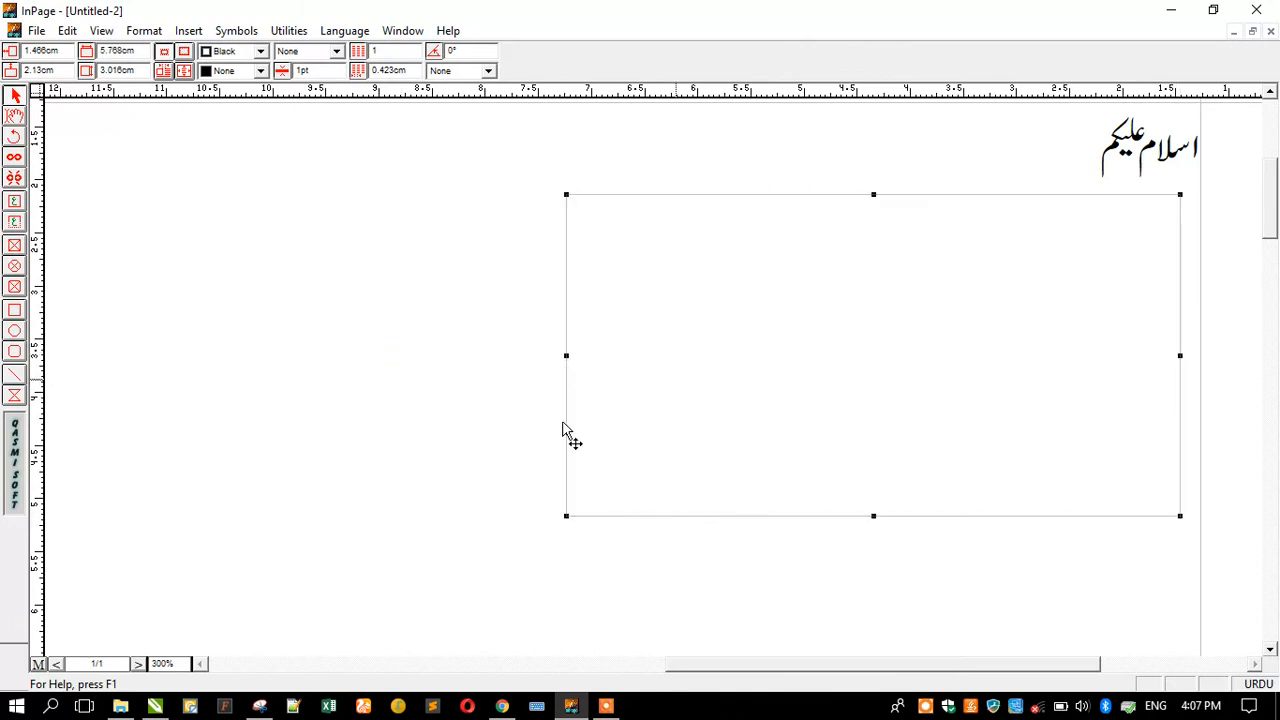
drag(620, 409, 551, 449)
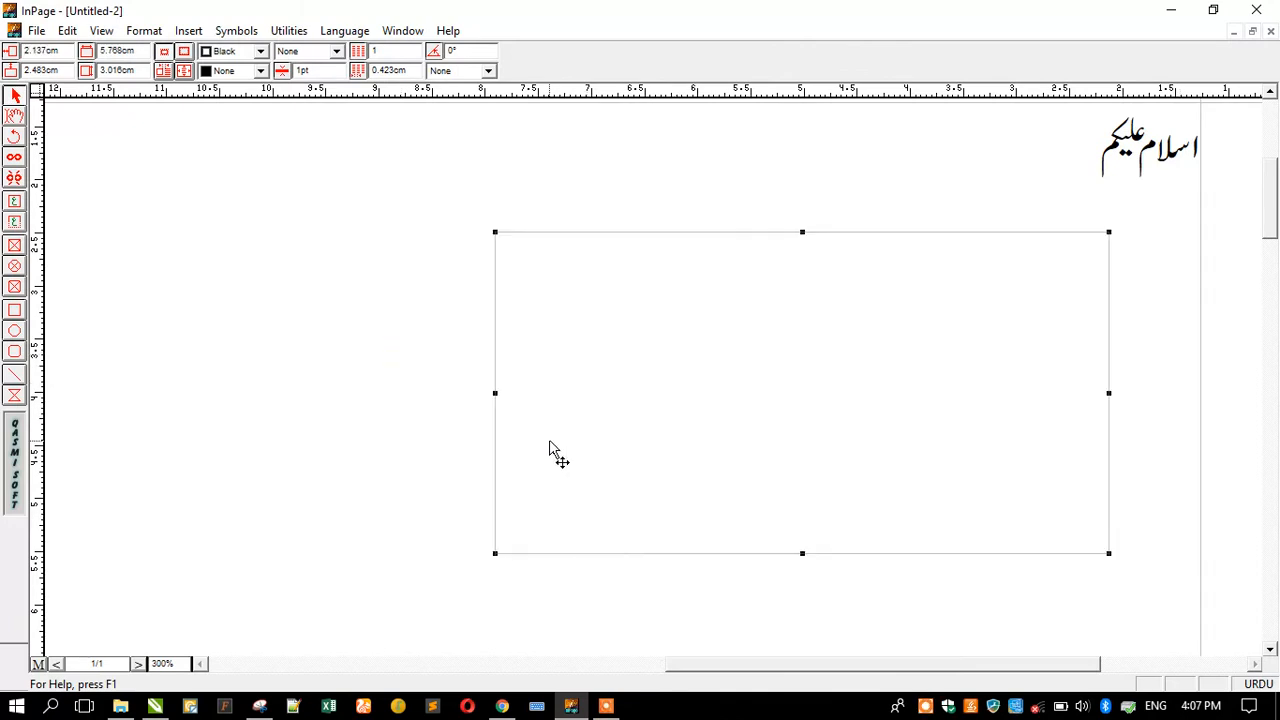
Set the document zoom to actual size.
right_click(331, 241)
mouse_move(378, 244)
click(522, 287)
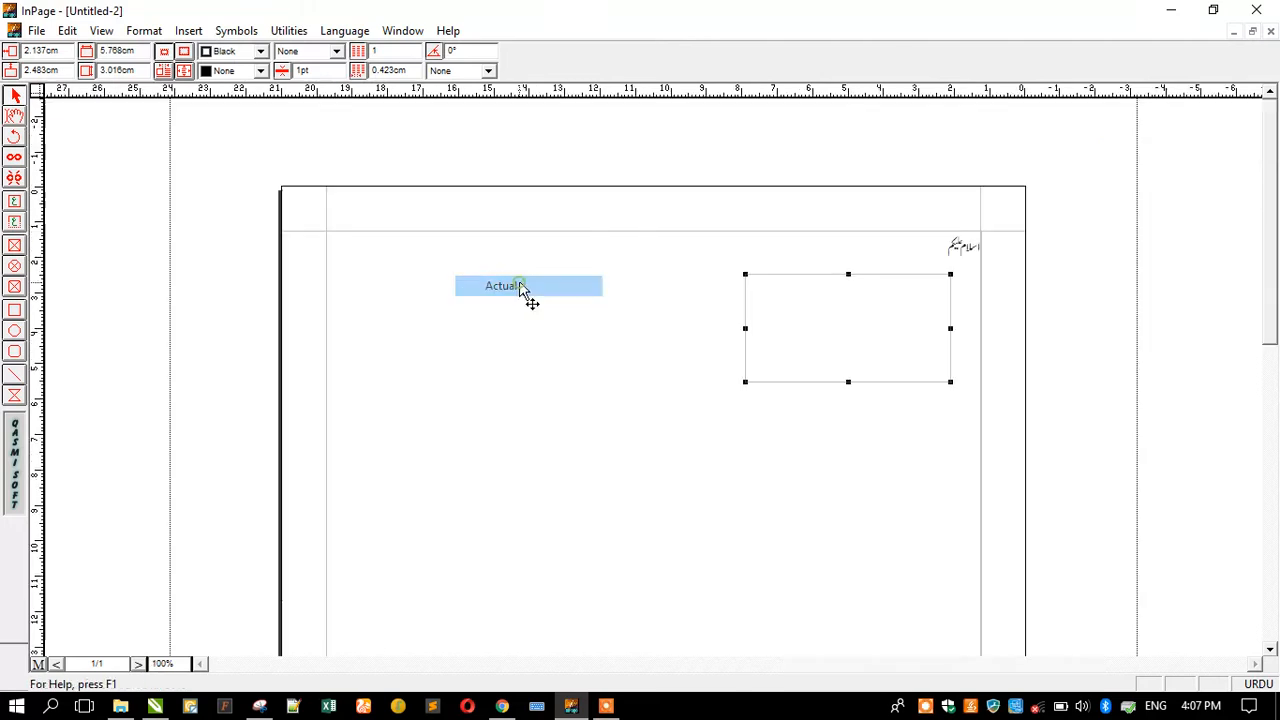
Move the empty text box slightly farther from the greeting, to about 3.3 cm horizontally and 3.1 cm vertically.
click(491, 280)
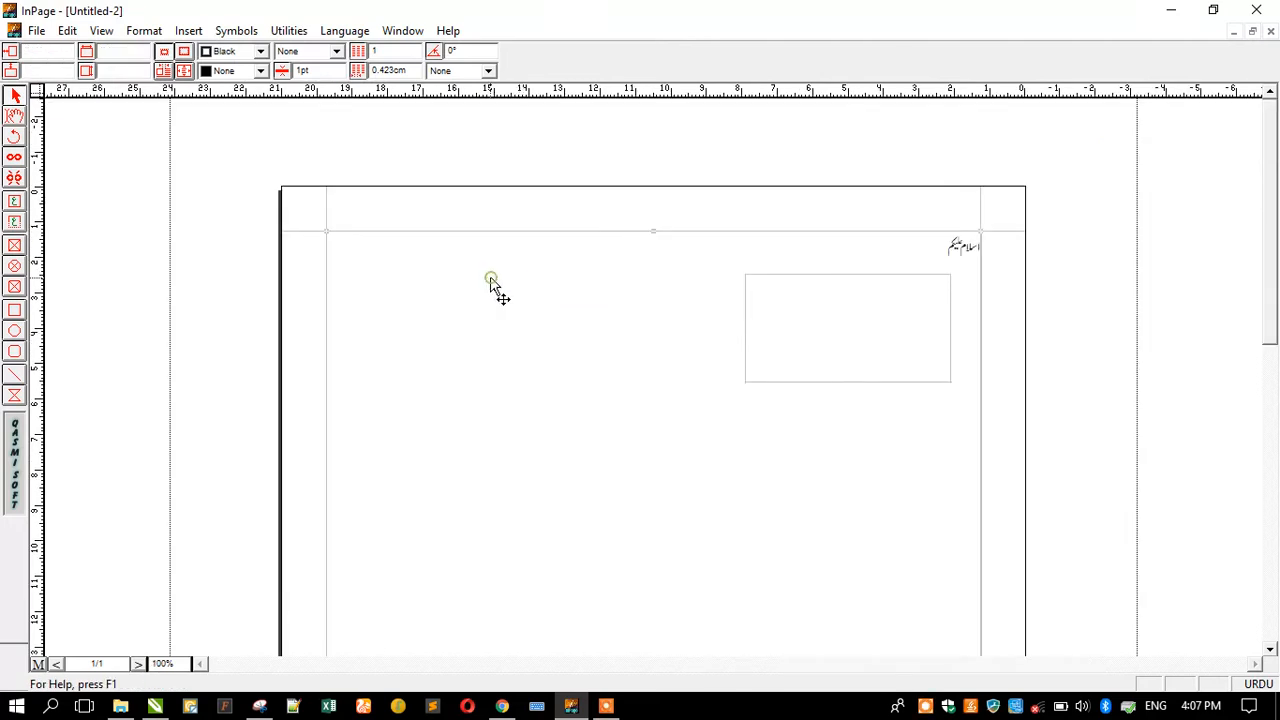
click(301, 241)
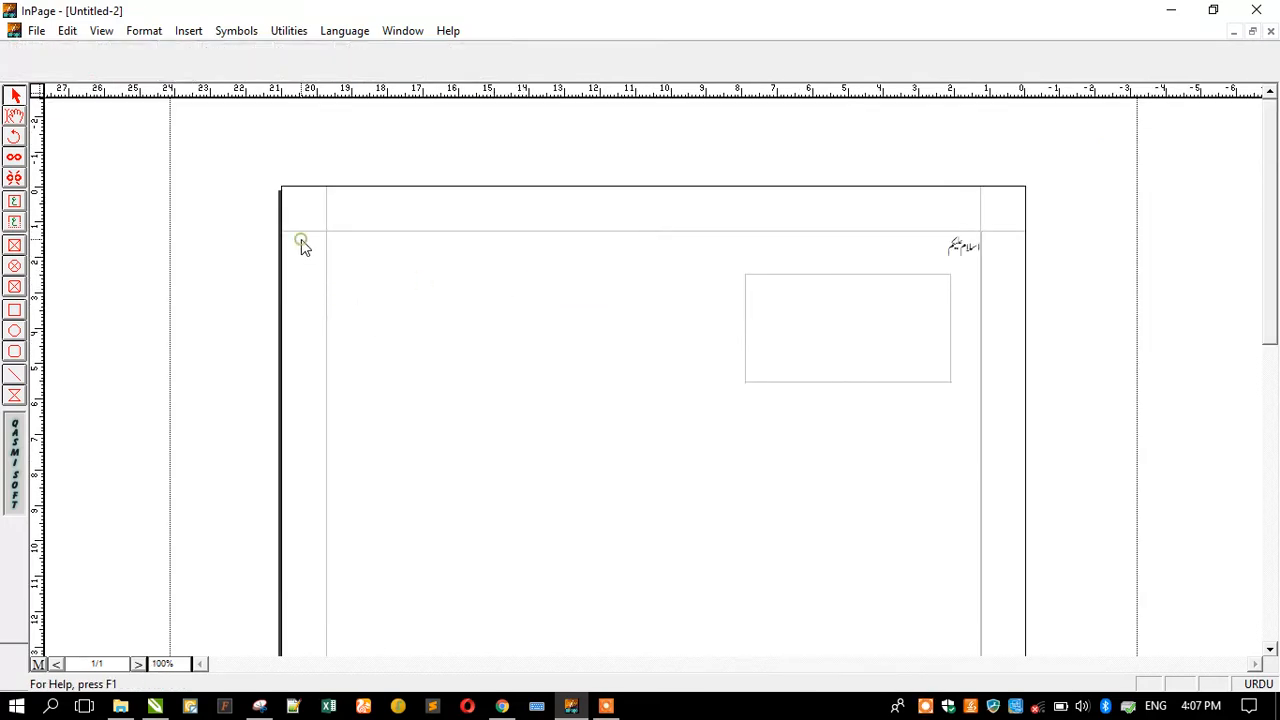
click(347, 260)
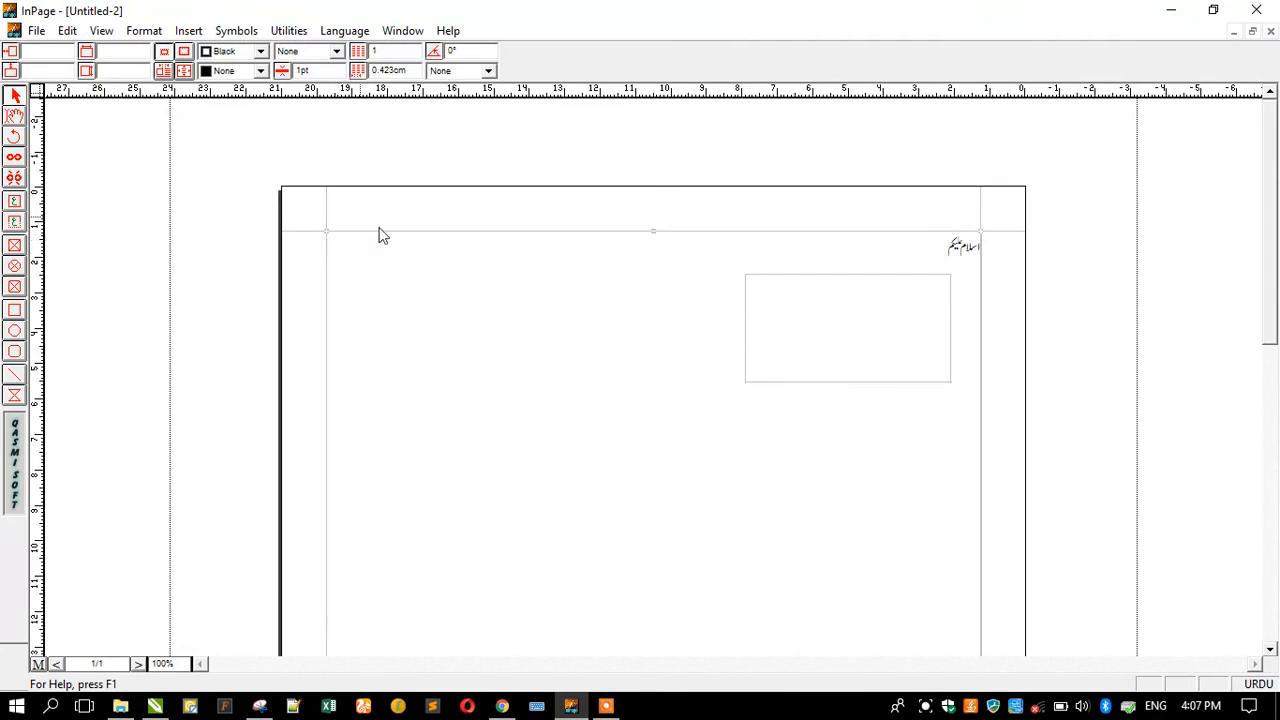
click(920, 300)
drag(894, 329, 853, 349)
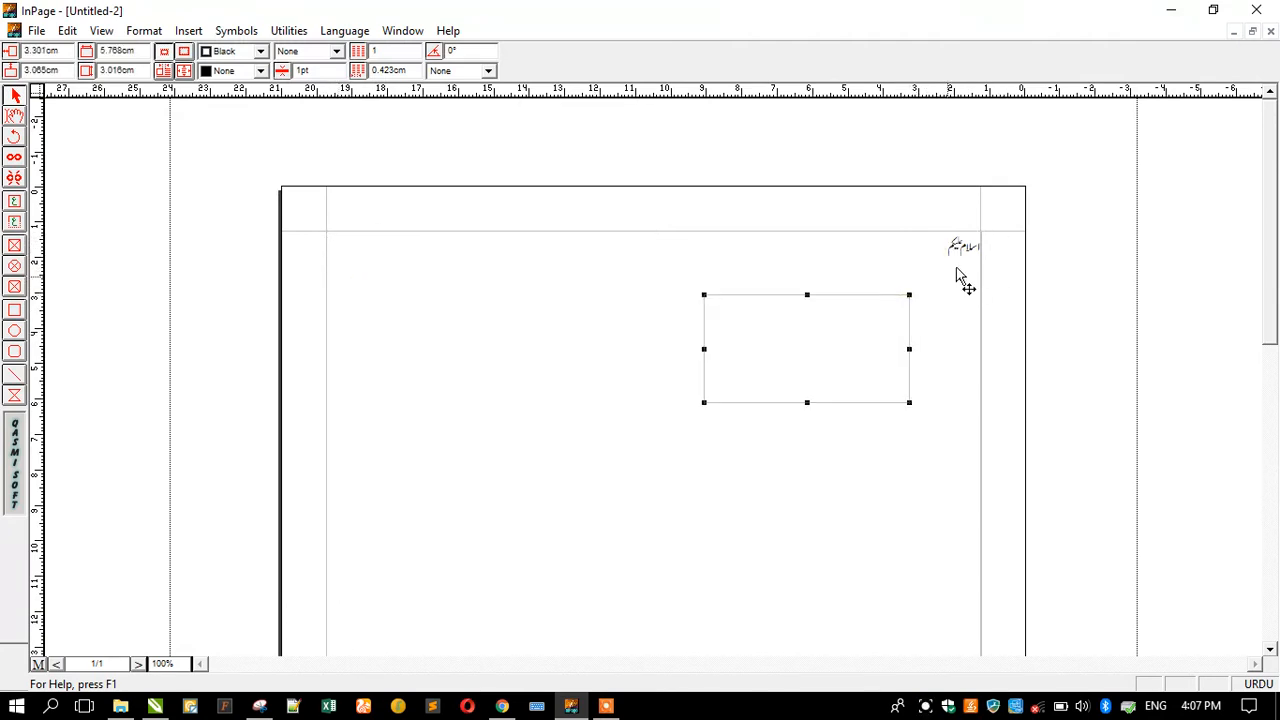
Examine the shortcut-menu options for the page's main text frame.
click(976, 232)
click(969, 243)
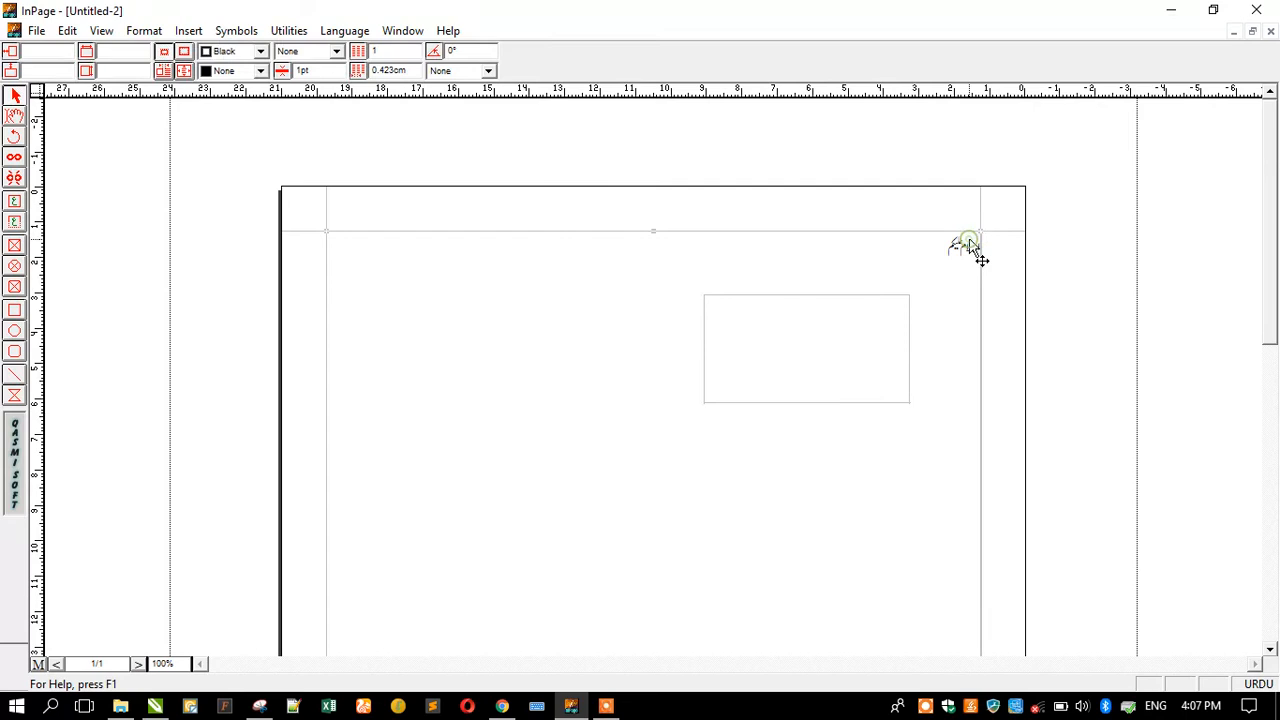
right_click(446, 248)
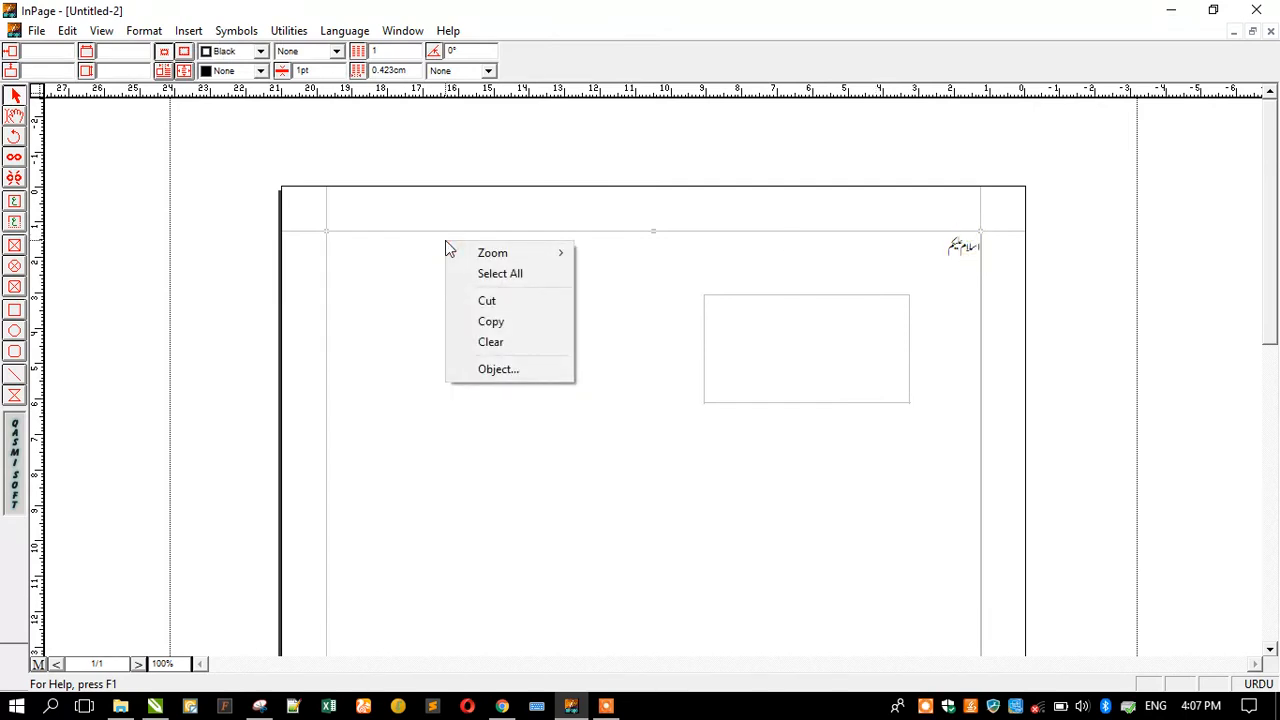
click(415, 275)
Move the empty text box so it overlaps the page's upper-left corner.
drag(764, 334, 986, 380)
click(428, 280)
drag(1072, 381, 382, 218)
Zoom the document out to fit the whole page in the window.
right_click(540, 362)
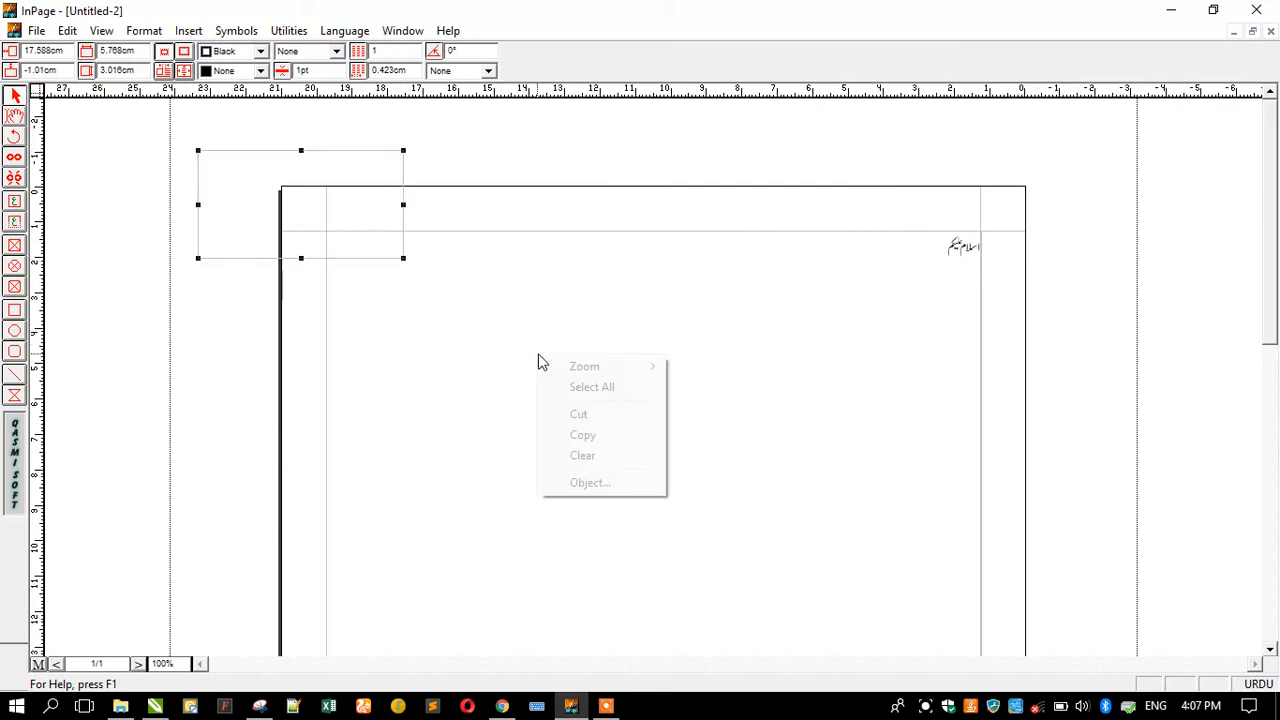
mouse_move(575, 372)
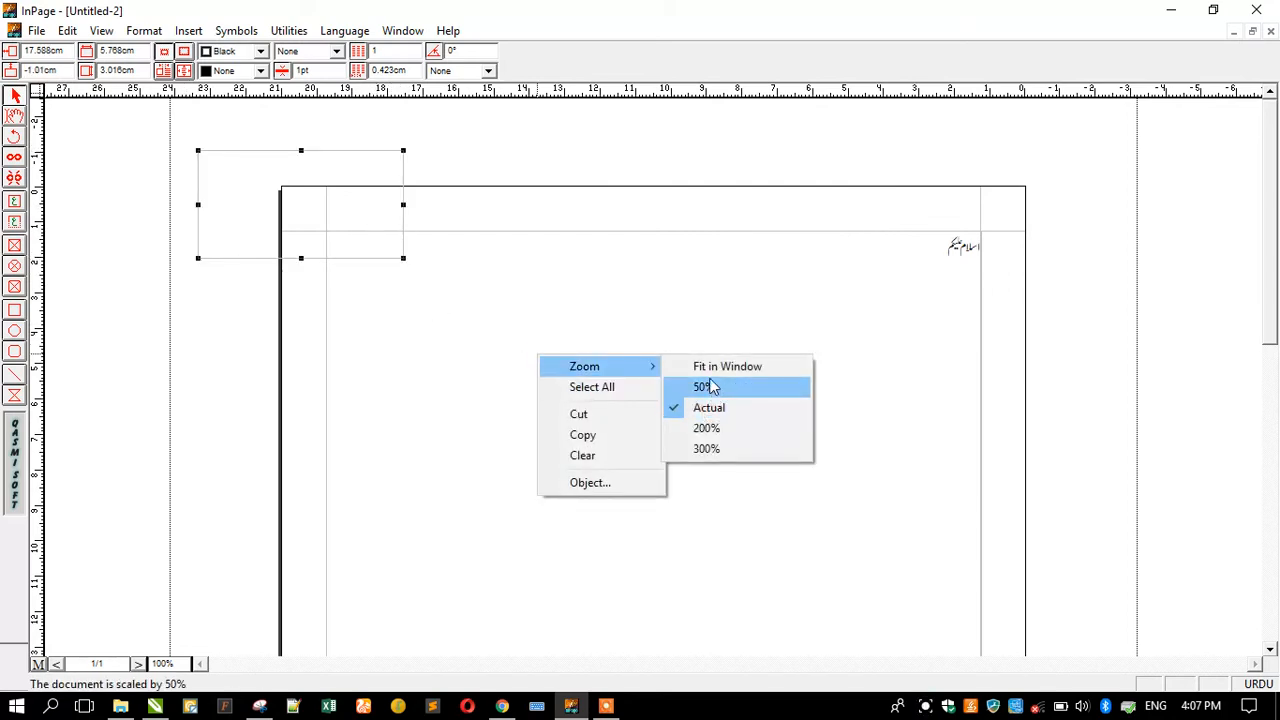
click(709, 386)
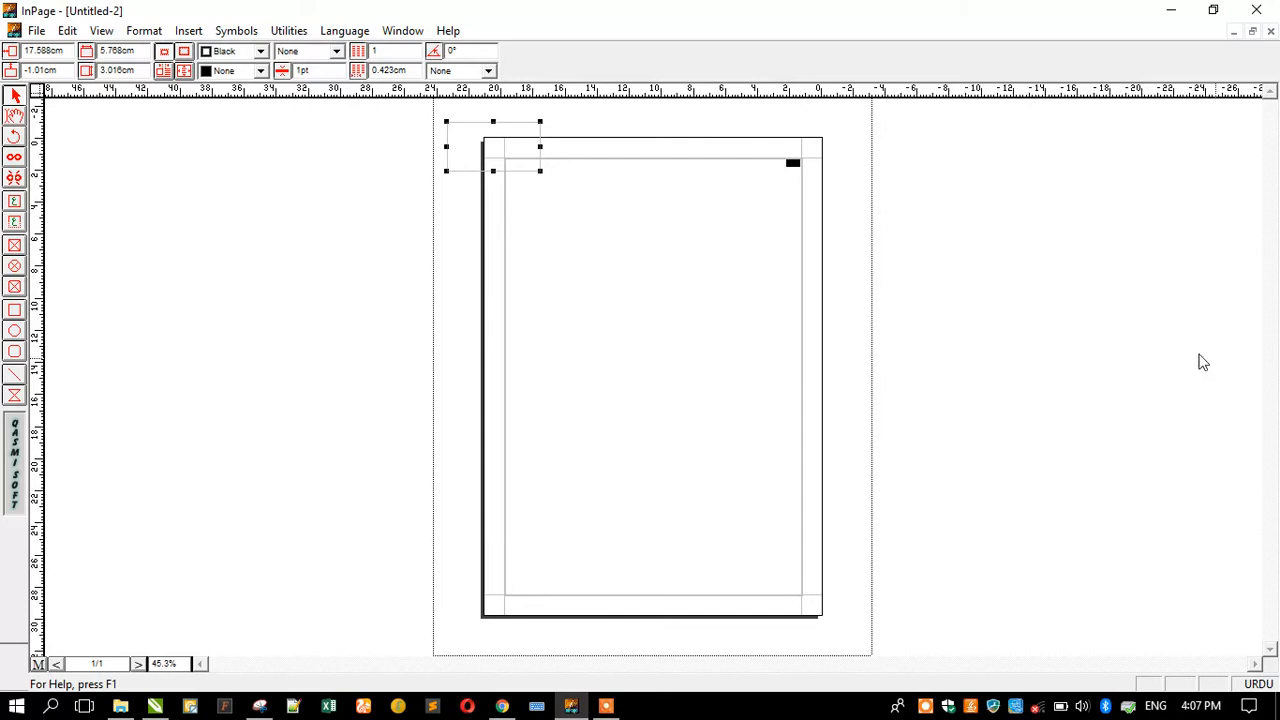
Return the zoom to actual size and move the empty text box to about 6.5 cm horizontally and 3.3 cm vertically.
drag(456, 132, 718, 203)
right_click(652, 205)
mouse_move(692, 209)
click(800, 248)
drag(807, 269, 691, 347)
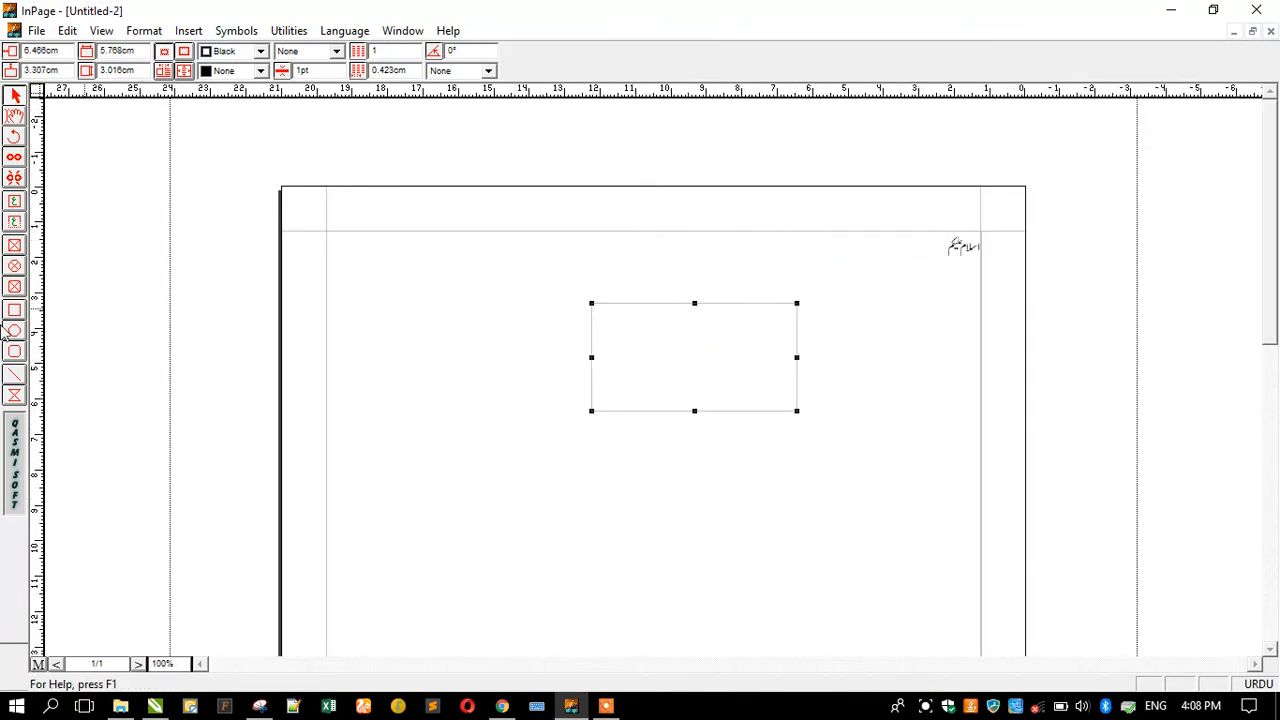
Try several freehand rotations of the empty text box with the Rotate tool, undoing each one.
click(14, 138)
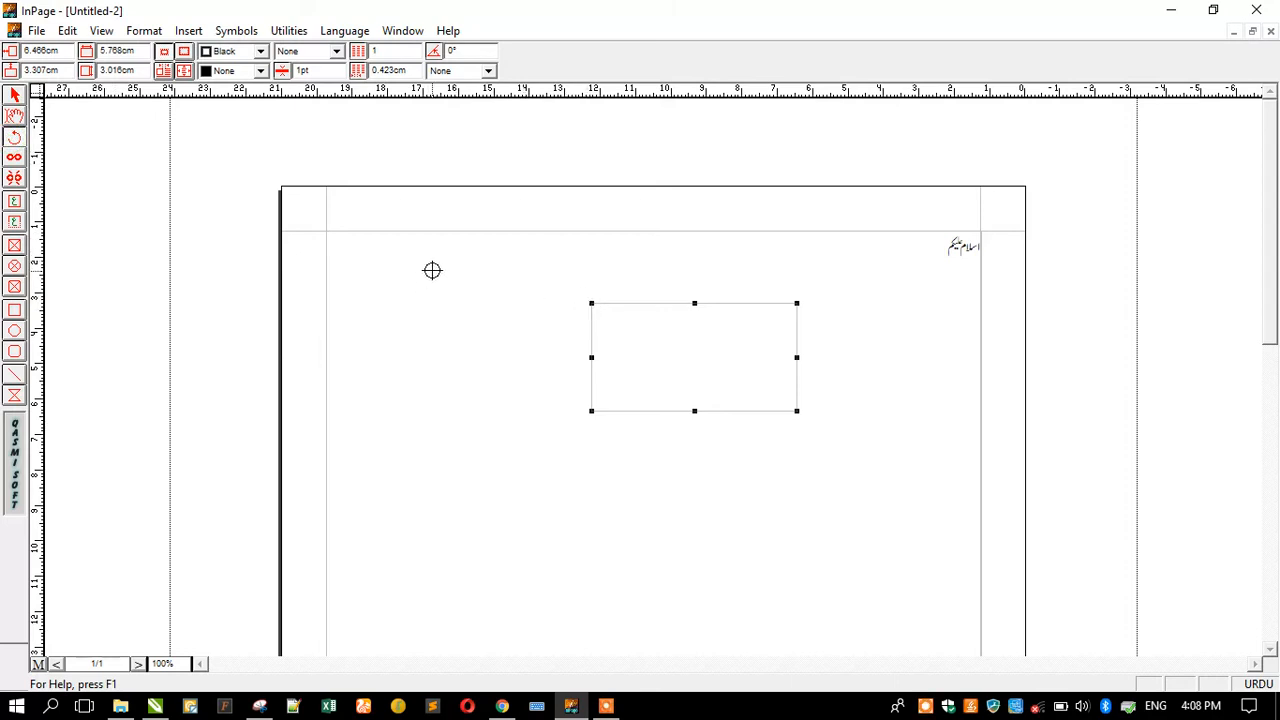
mouse_move(777, 257)
mouse_down()
mouse_move(829, 294)
mouse_move(837, 283)
mouse_move(534, 306)
mouse_move(613, 403)
mouse_move(789, 416)
mouse_move(731, 413)
mouse_up()
key(ctrl+z)
drag(618, 371, 576, 404)
key(ctrl+z)
drag(714, 329, 802, 337)
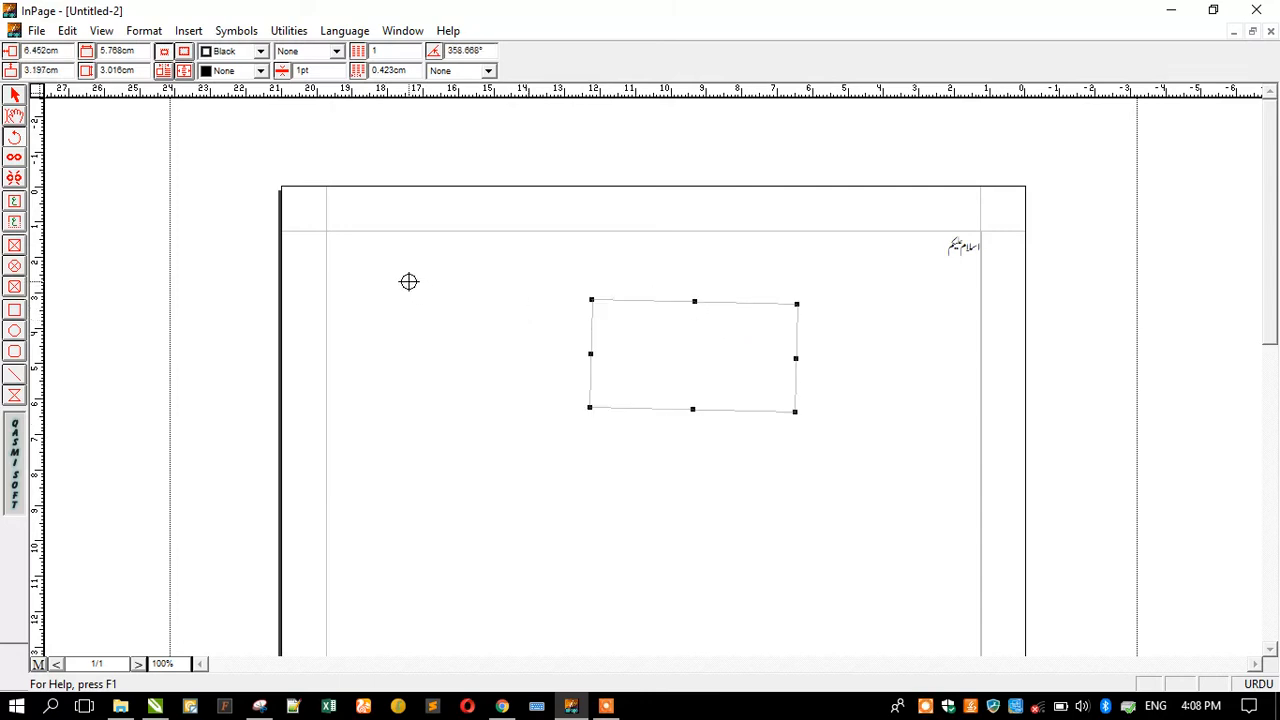
key(ctrl+z)
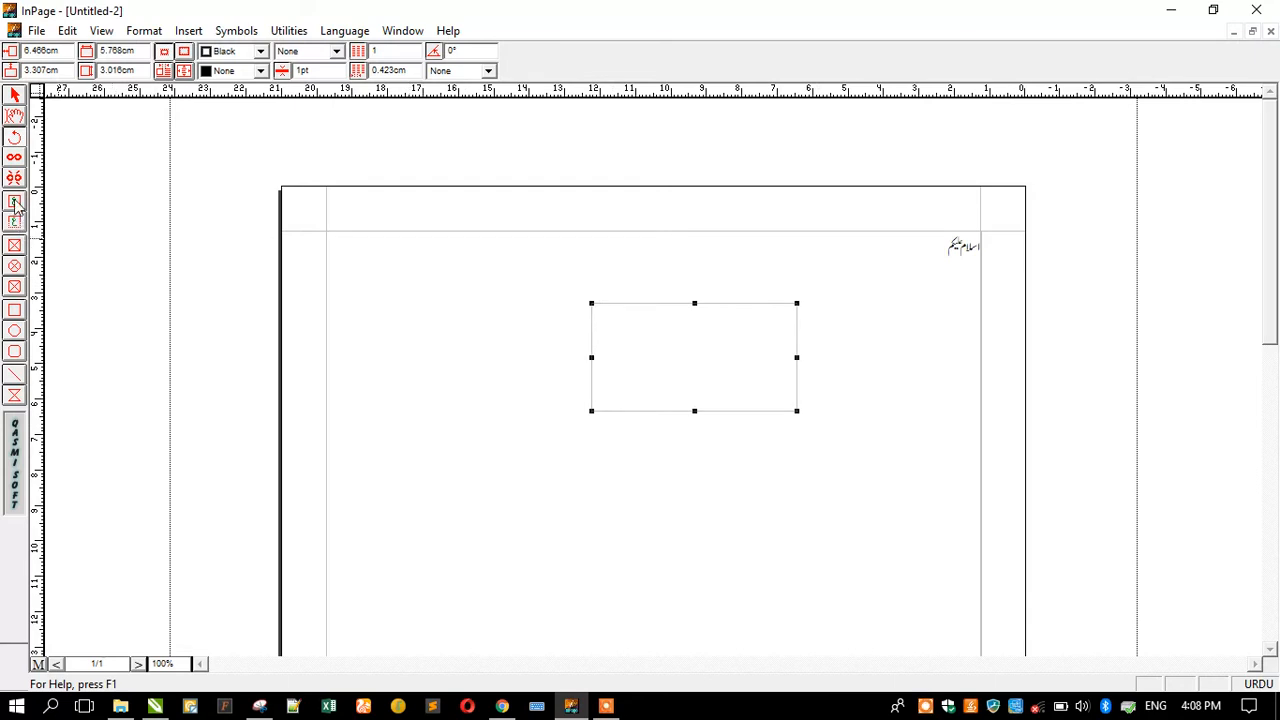
drag(700, 367, 480, 286)
key(ctrl+z)
Enter a line of sample Urdu letters in the text box and rotate the box by about 4.4°.
click(15, 115)
click(734, 322)
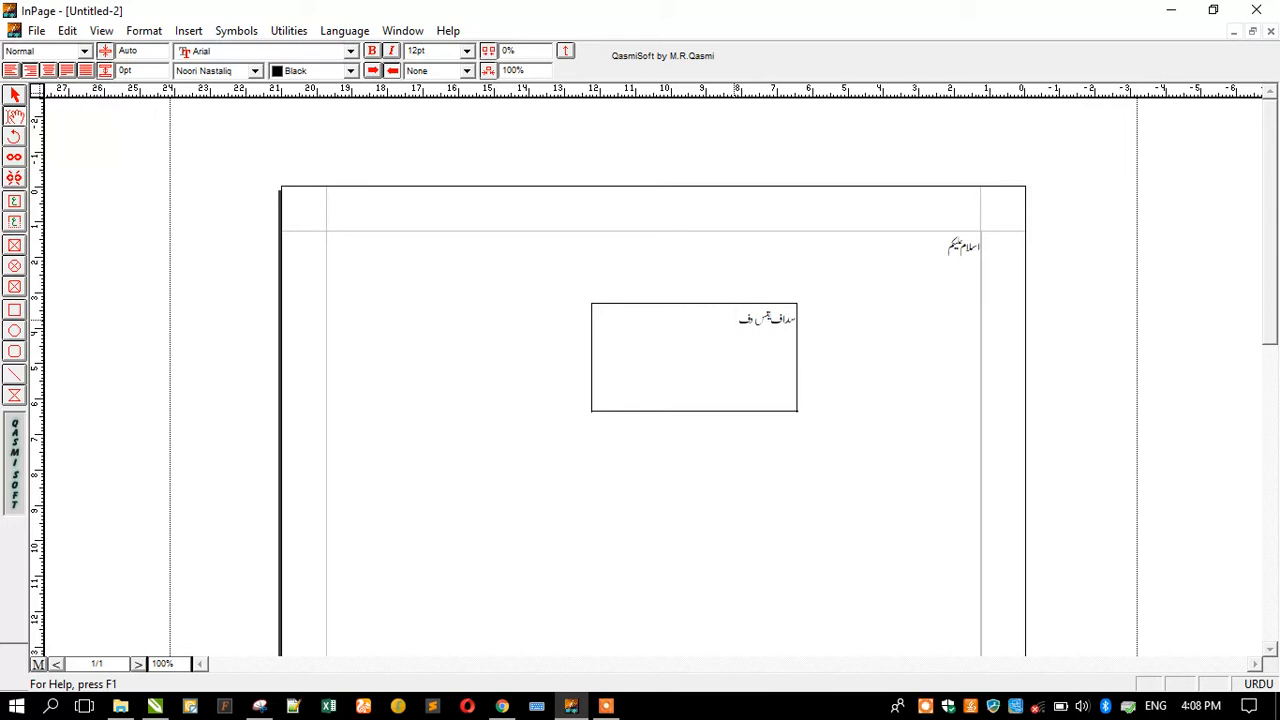
click(16, 137)
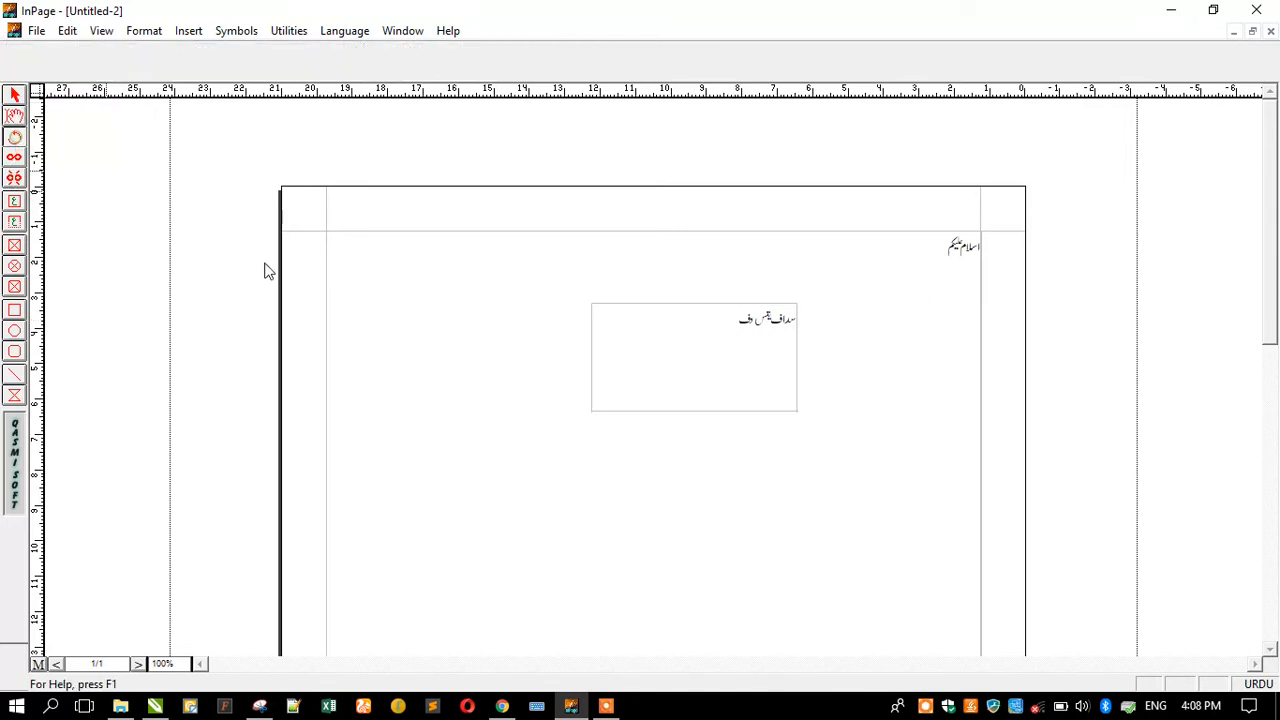
click(15, 95)
click(726, 334)
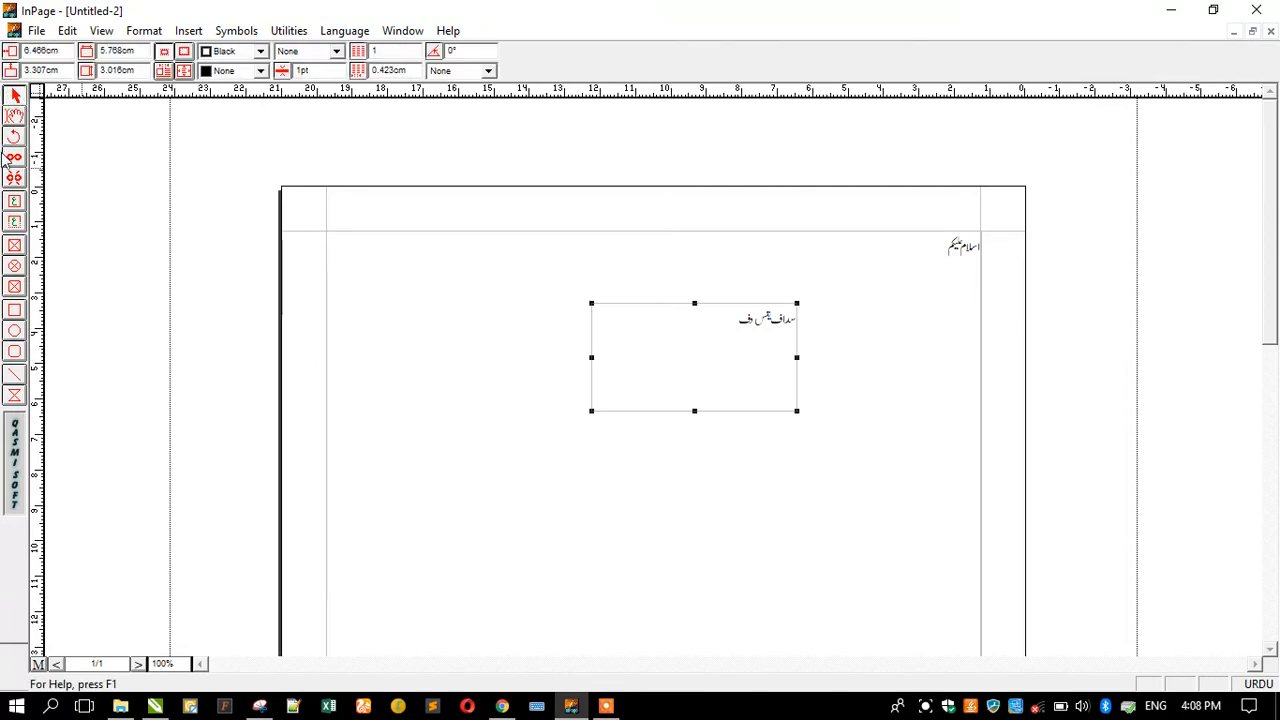
drag(565, 349, 709, 346)
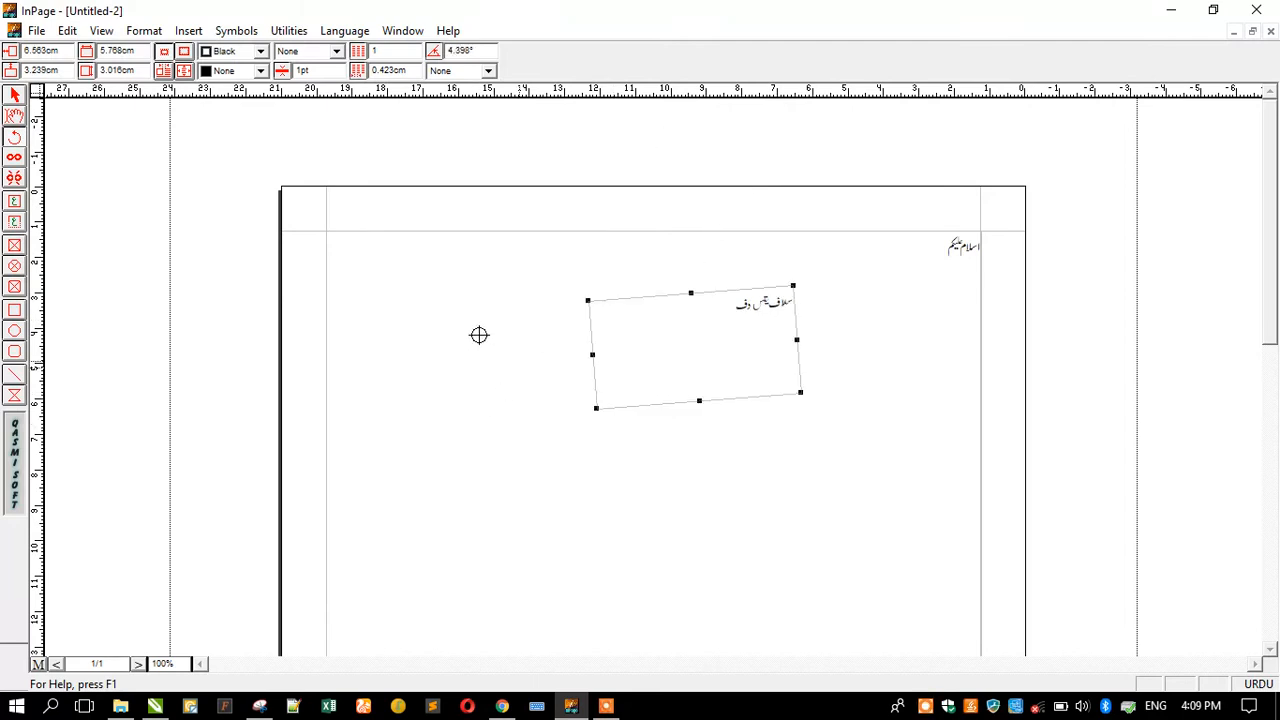
Move the rotated text box beneath the greeting near the right margin and paste a copy of it at the same height to its left.
click(14, 96)
drag(702, 343, 574, 449)
key(ctrl+v)
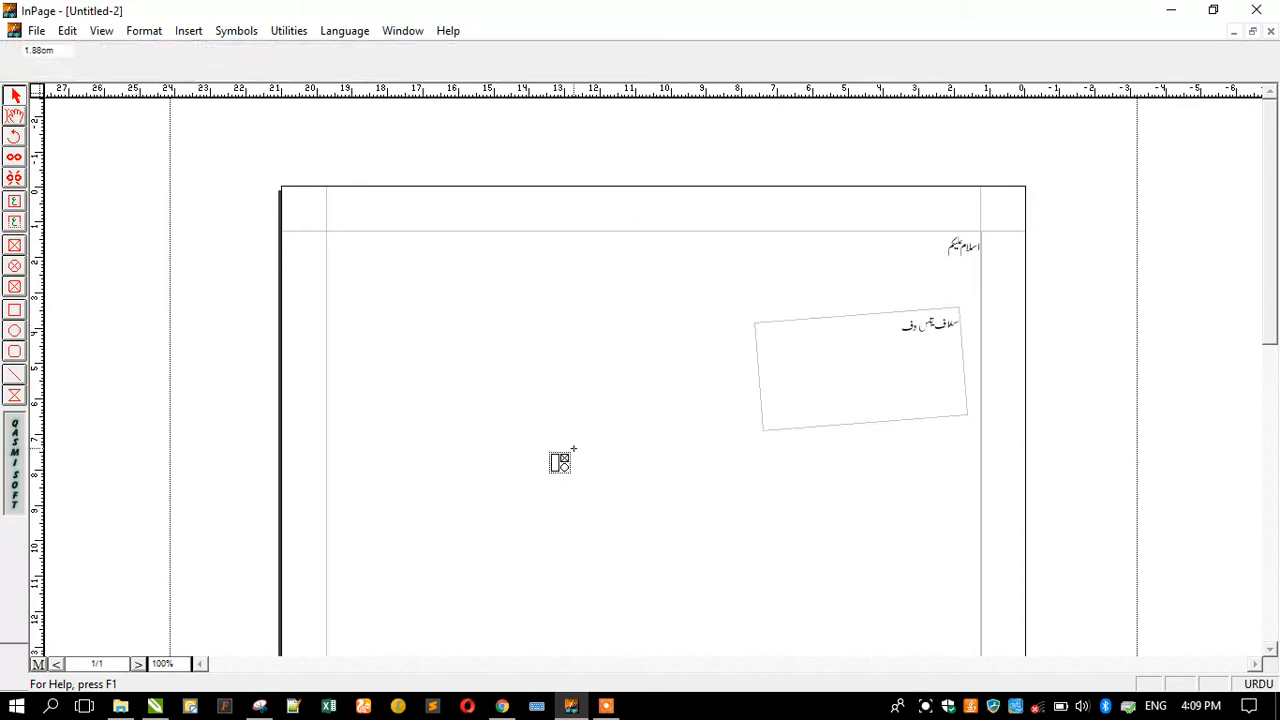
click(606, 310)
drag(520, 366, 531, 366)
Try to link the original text box and its copy into one text chain with the Link tool.
click(860, 409)
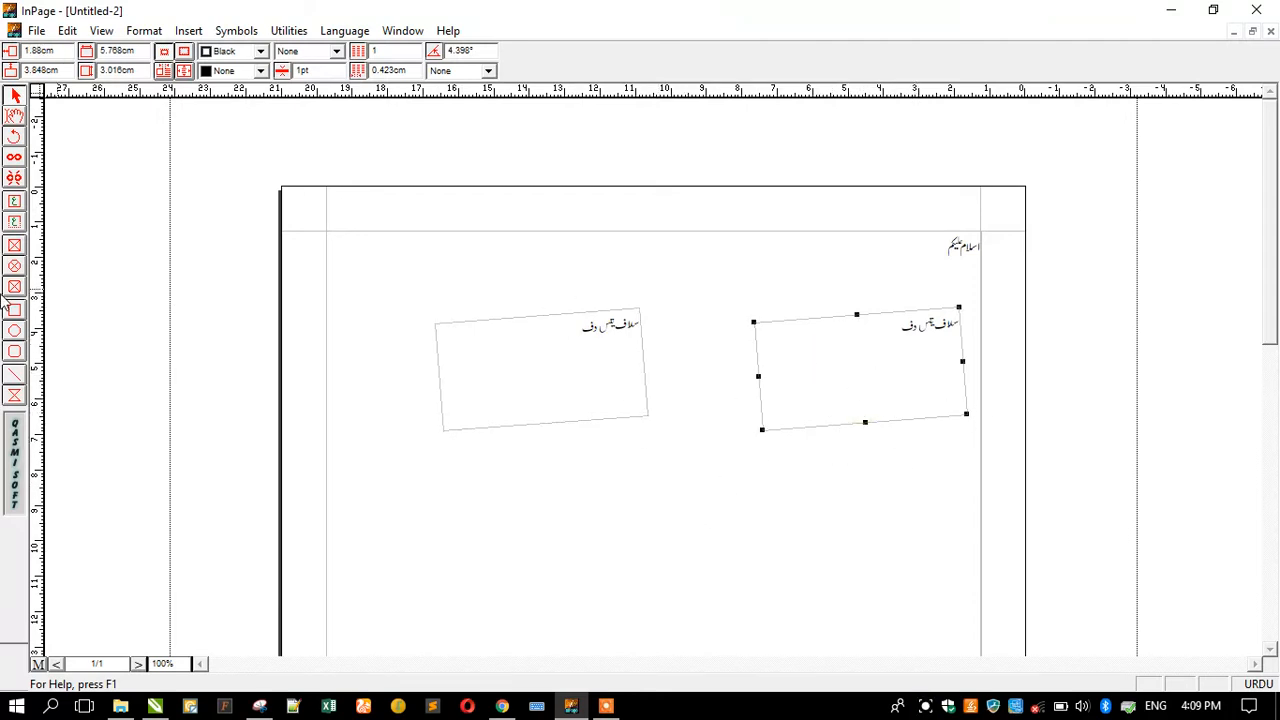
click(13, 159)
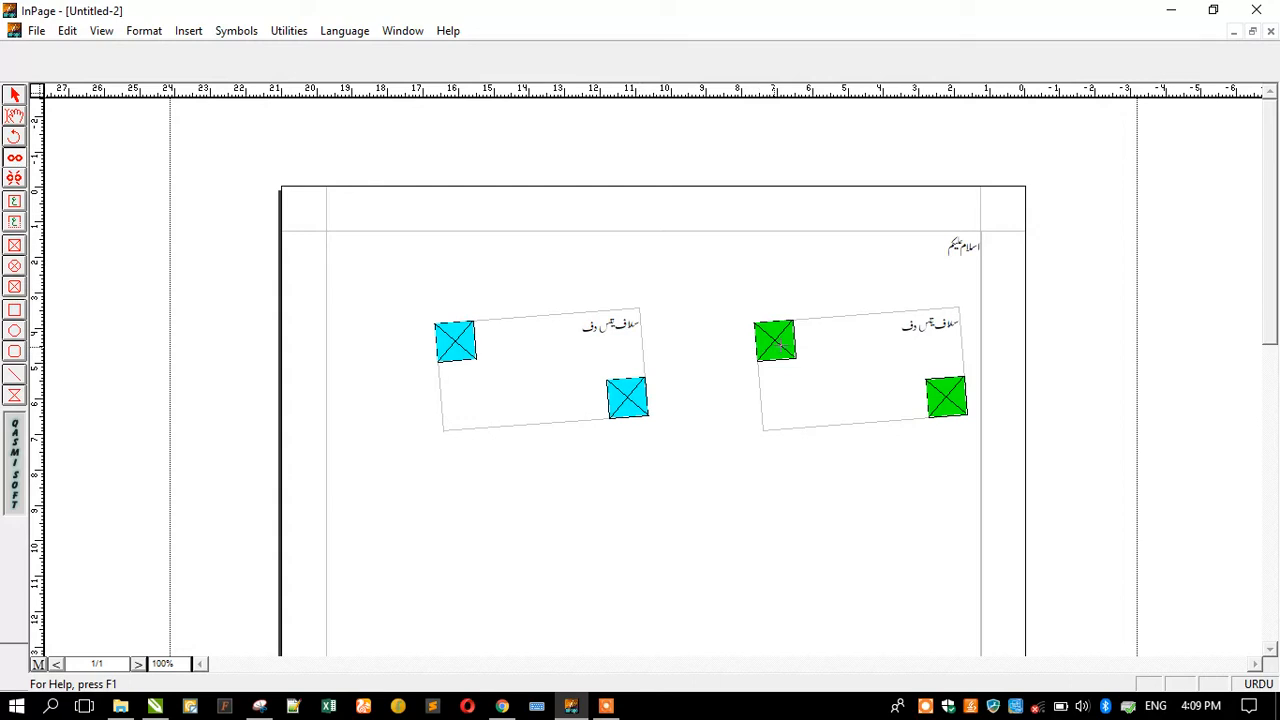
click(784, 332)
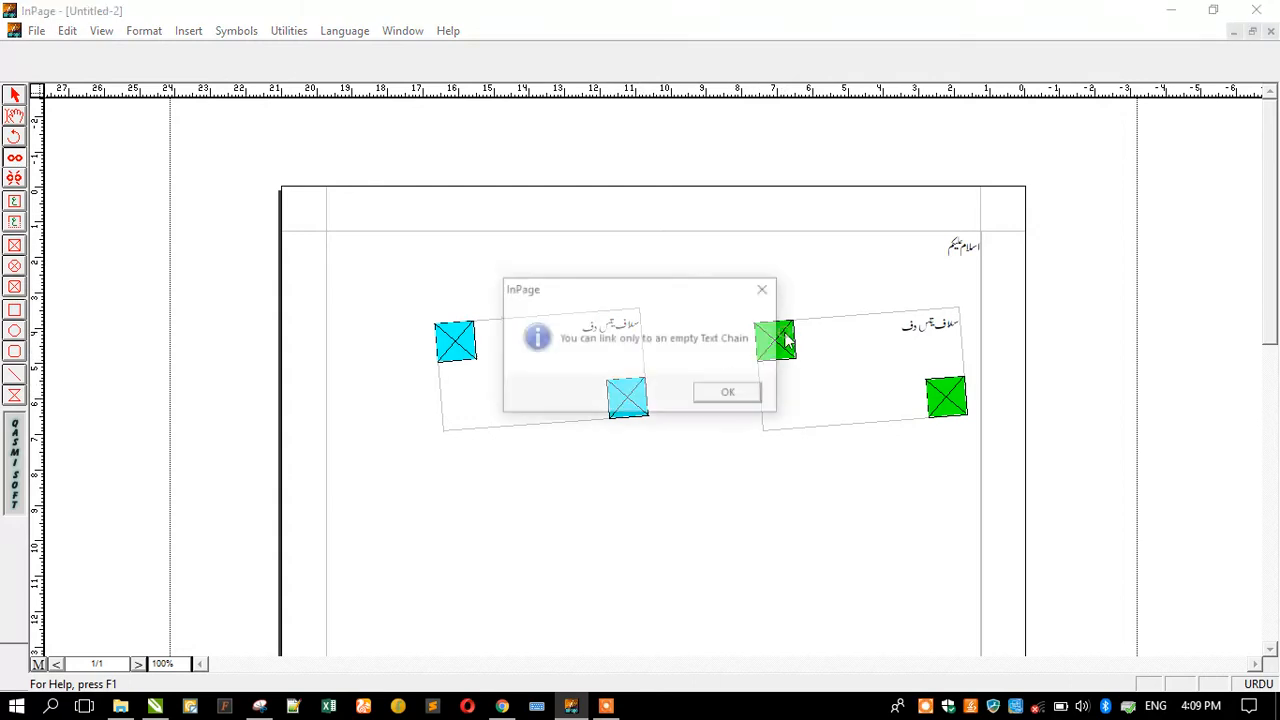
click(730, 391)
click(912, 390)
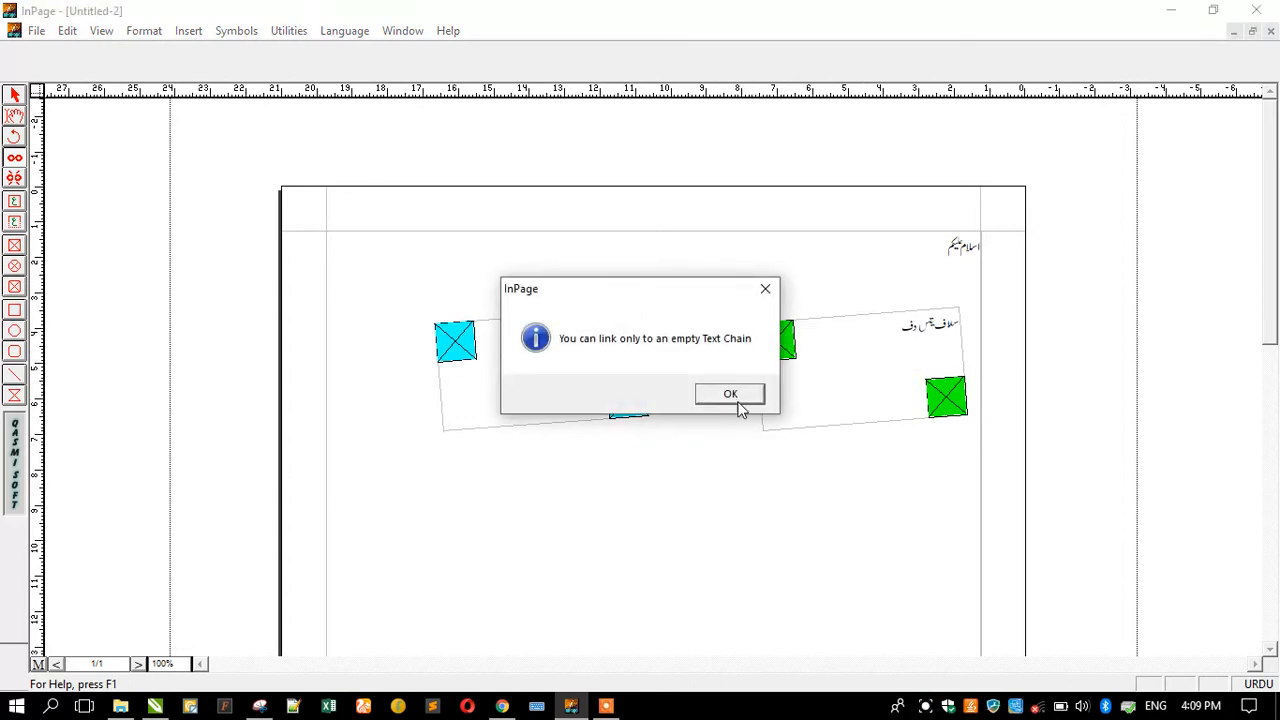
click(733, 395)
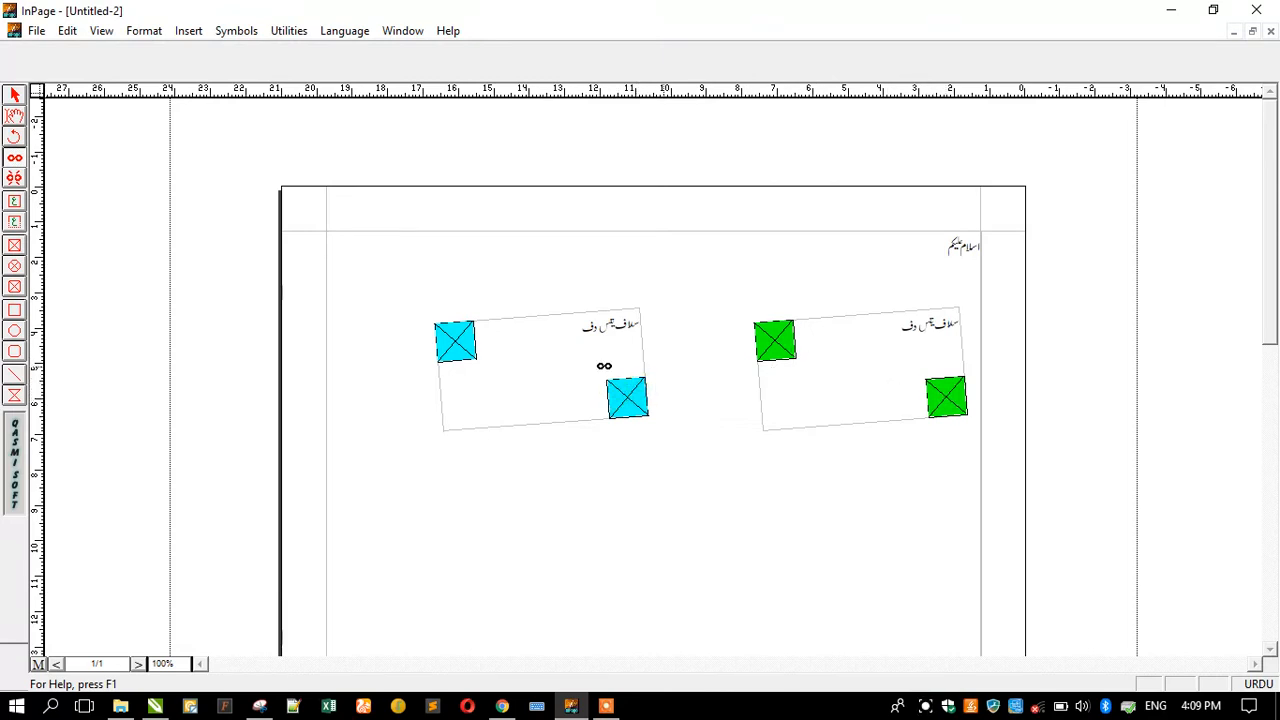
click(569, 369)
click(723, 397)
click(866, 345)
Select both rotated text boxes together and try again to link them.
click(14, 95)
click(586, 340)
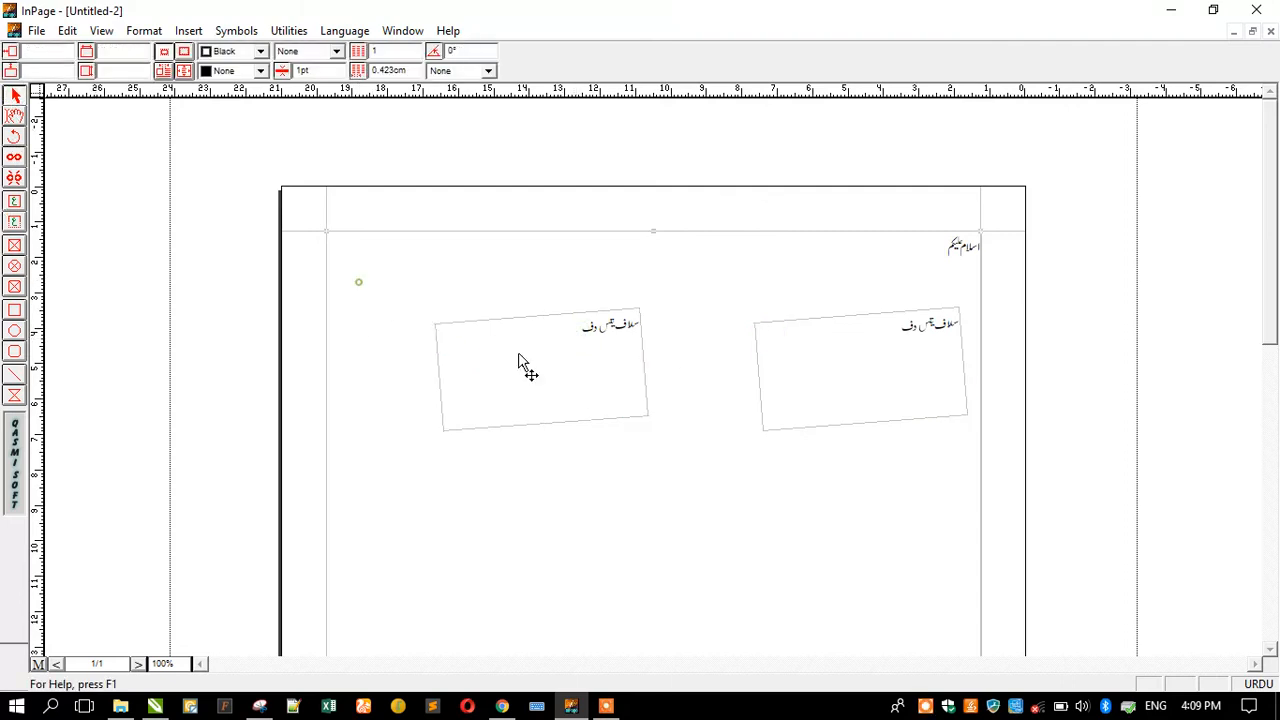
click(600, 376)
click(881, 396)
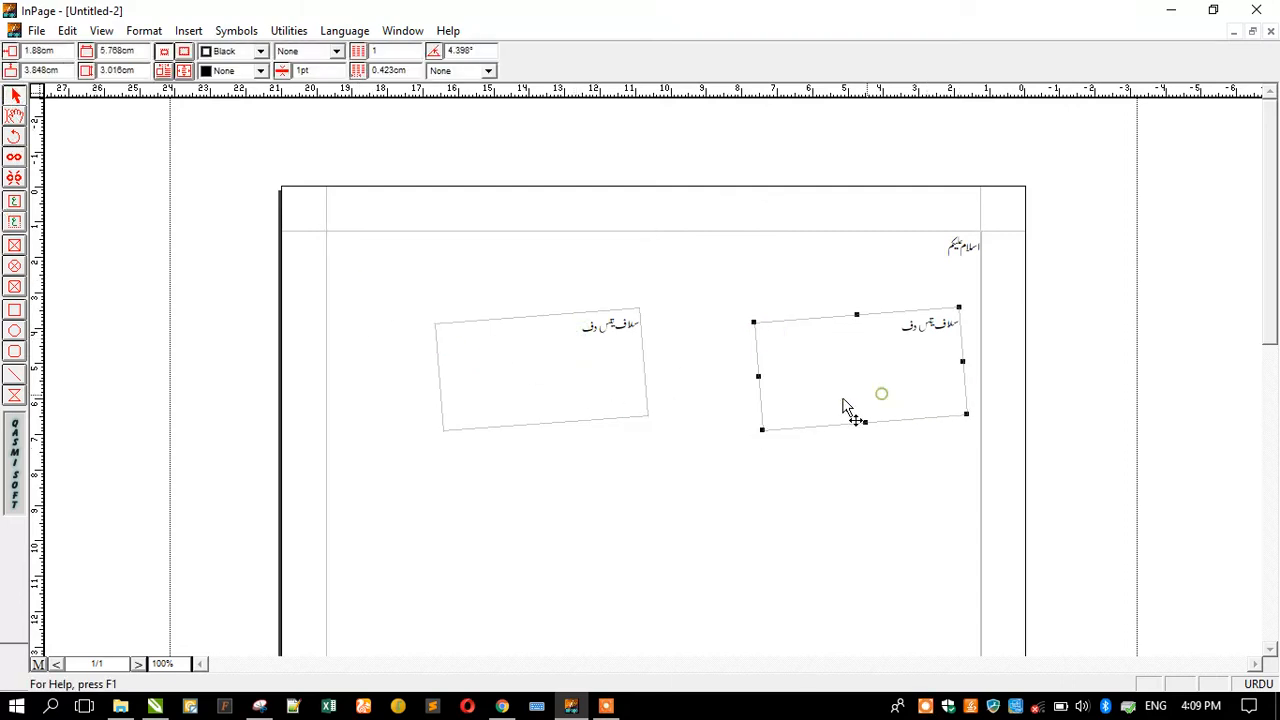
shift+click(569, 378)
click(15, 160)
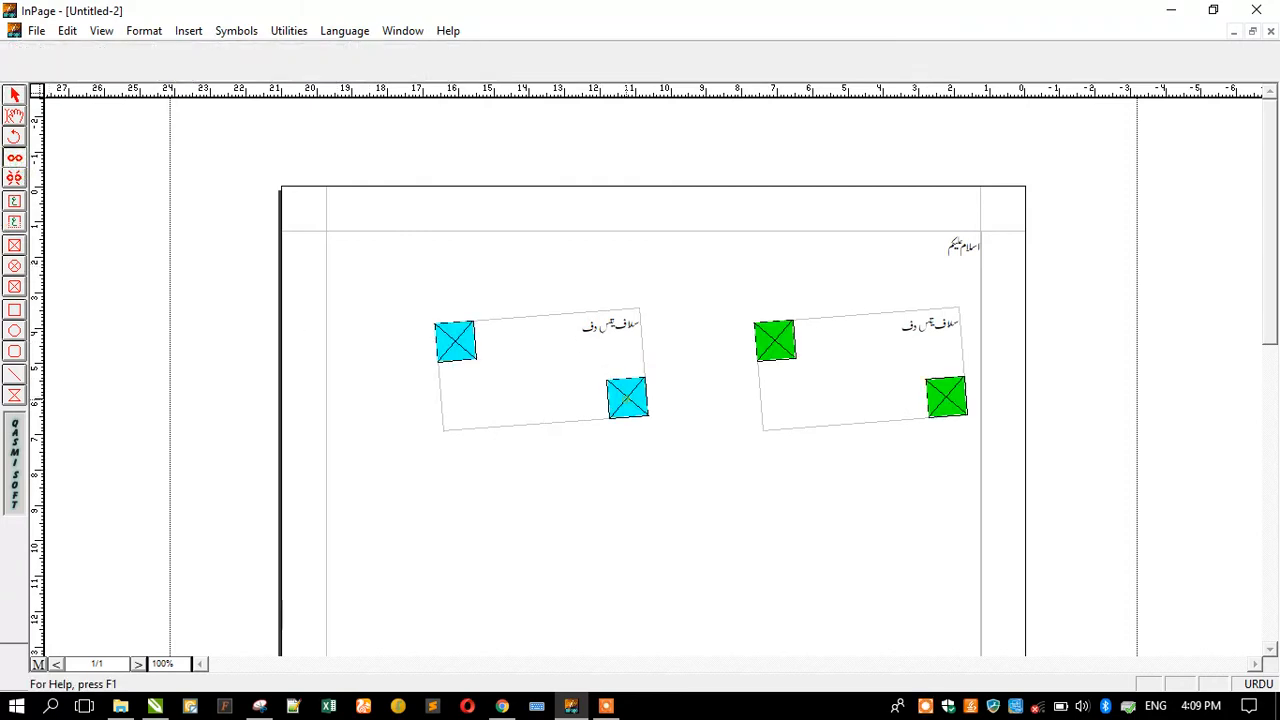
click(760, 362)
click(714, 391)
click(764, 358)
click(731, 393)
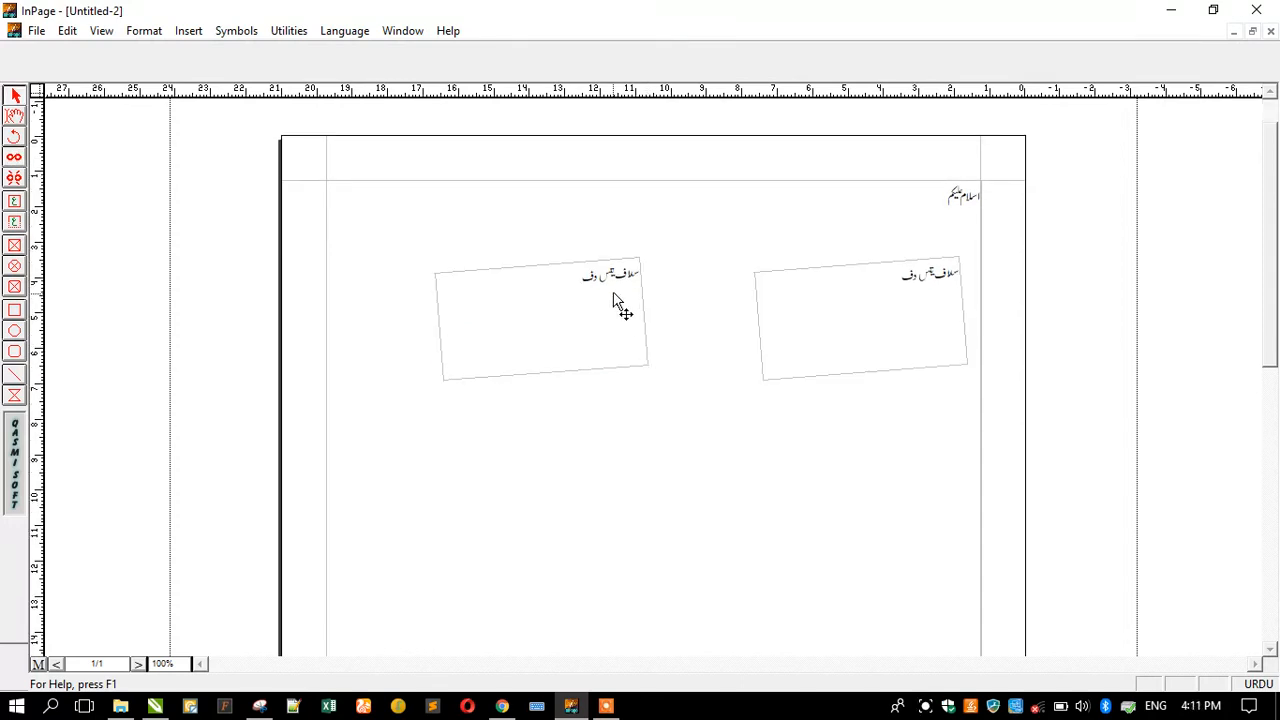
click(562, 320)
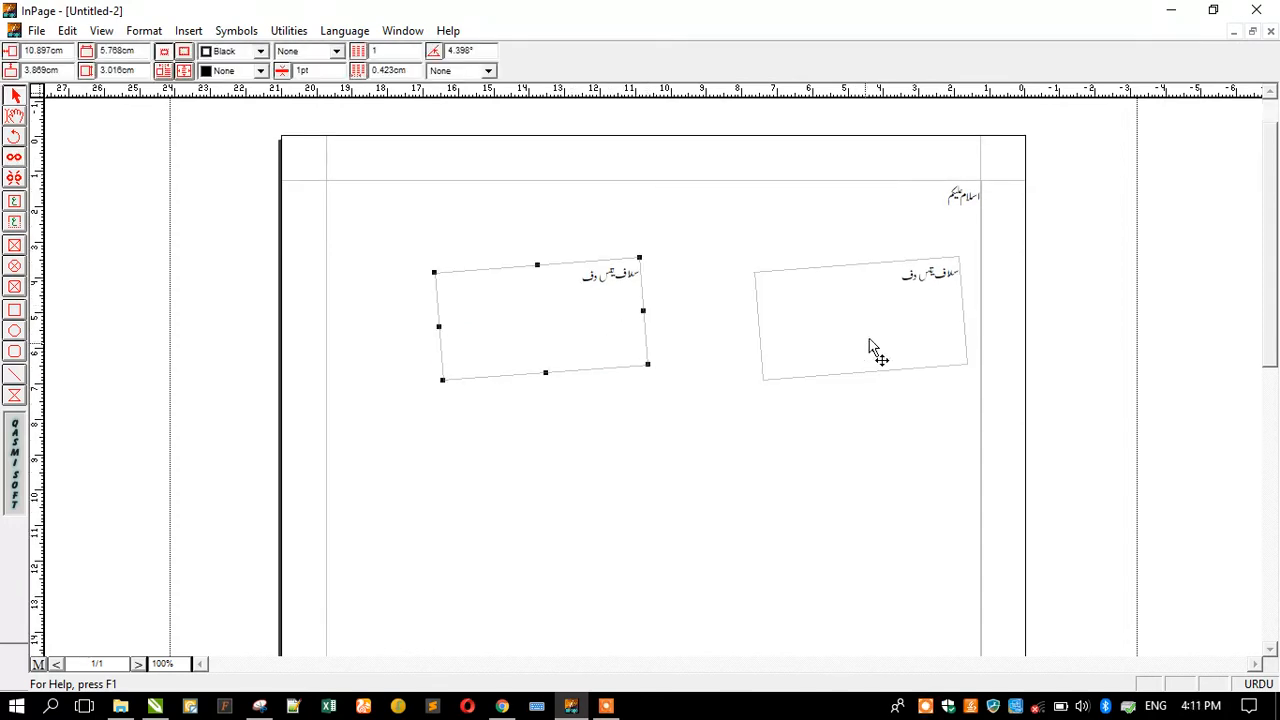
click(600, 314)
click(519, 296)
double_click(562, 297)
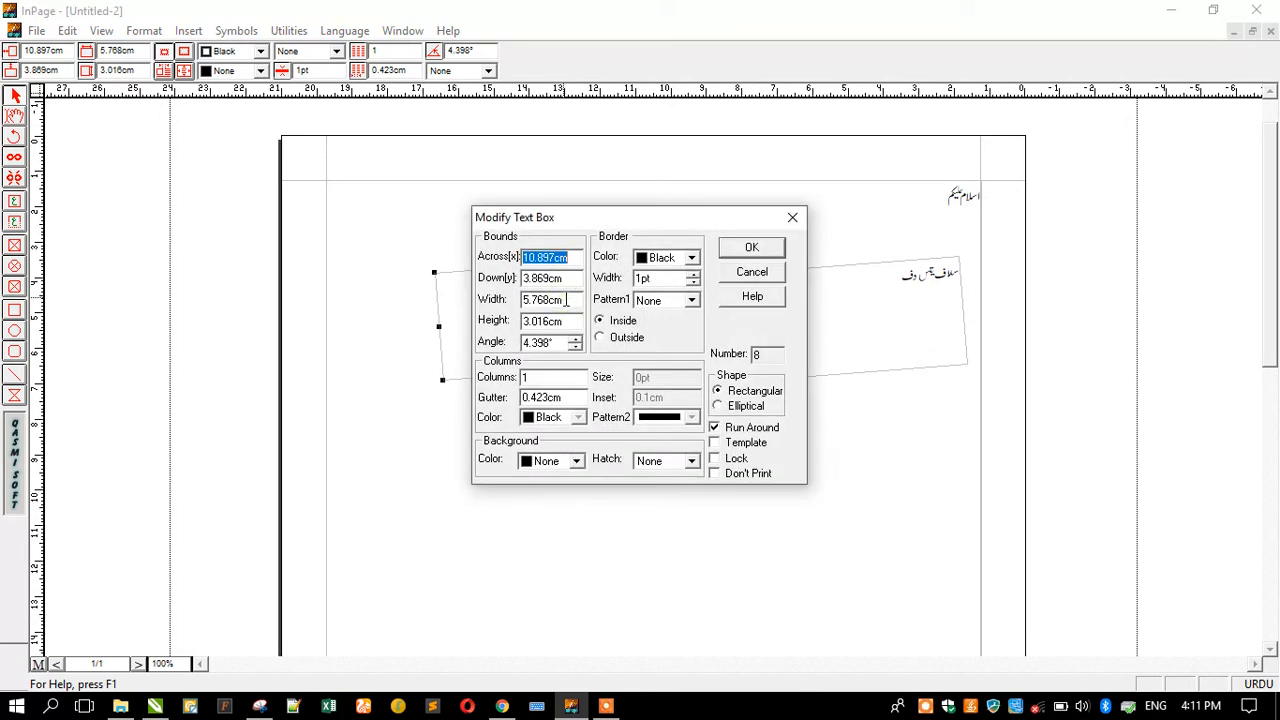
click(768, 272)
Delete the sample text from the copied text box so that the box is empty.
click(15, 116)
click(520, 305)
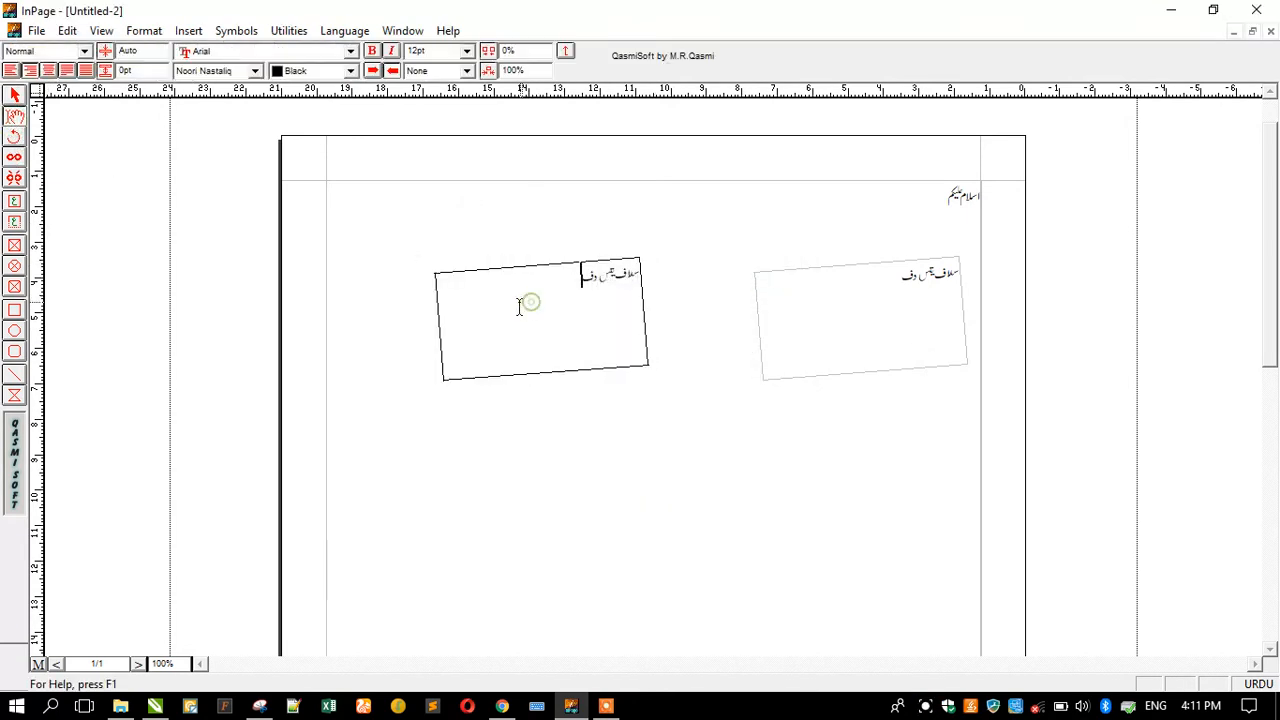
triple_click(512, 301)
key(BackSpace)
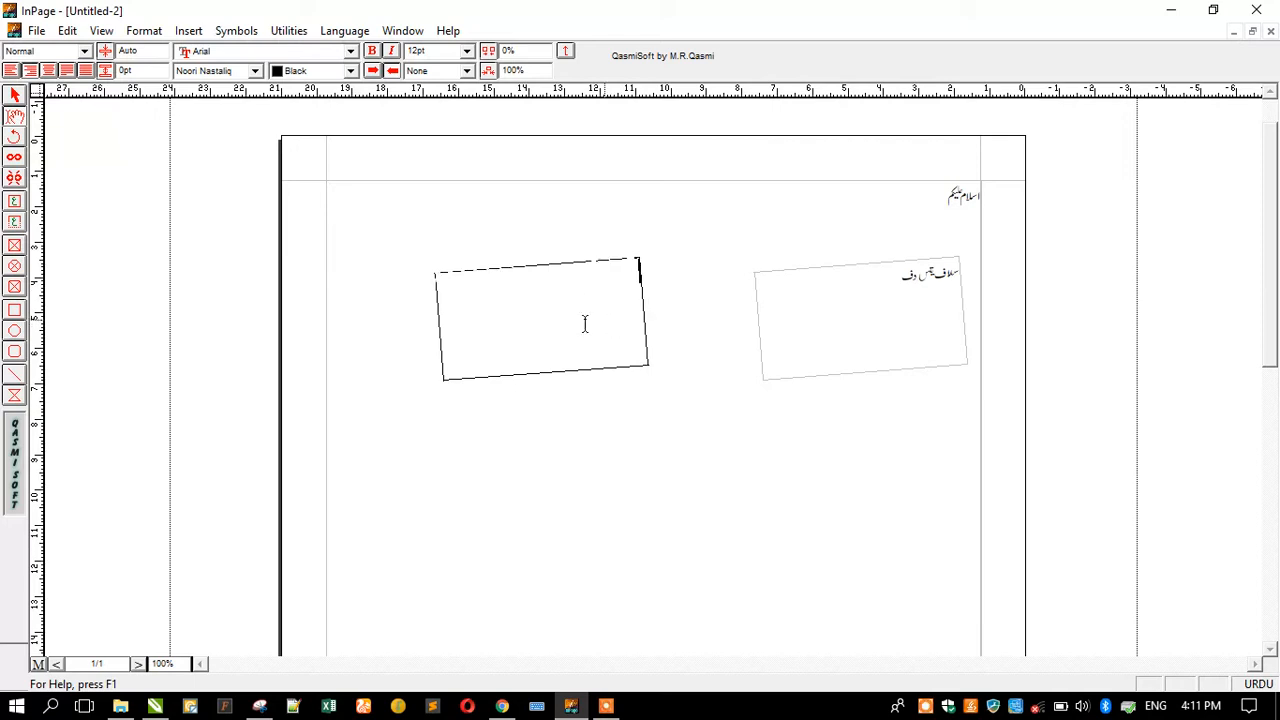
Link the original text box containing the Urdu letters to the emptied copy with the Link tool.
click(15, 95)
click(868, 335)
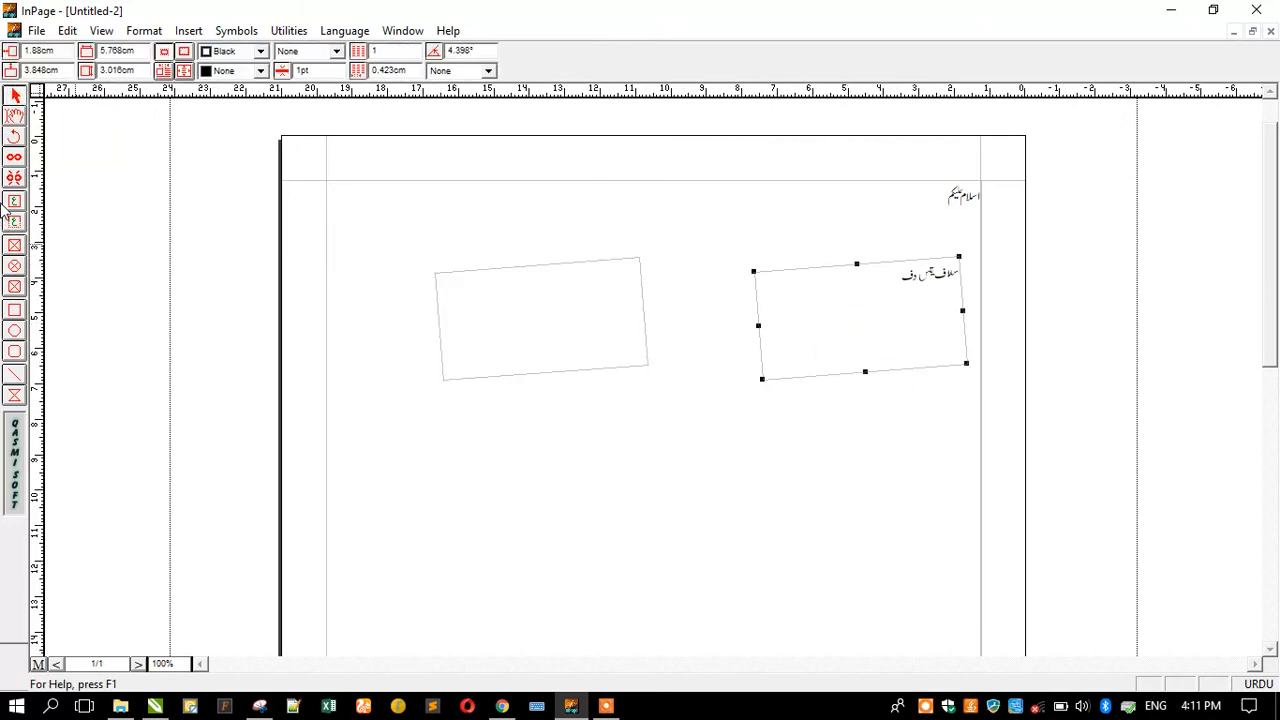
click(14, 157)
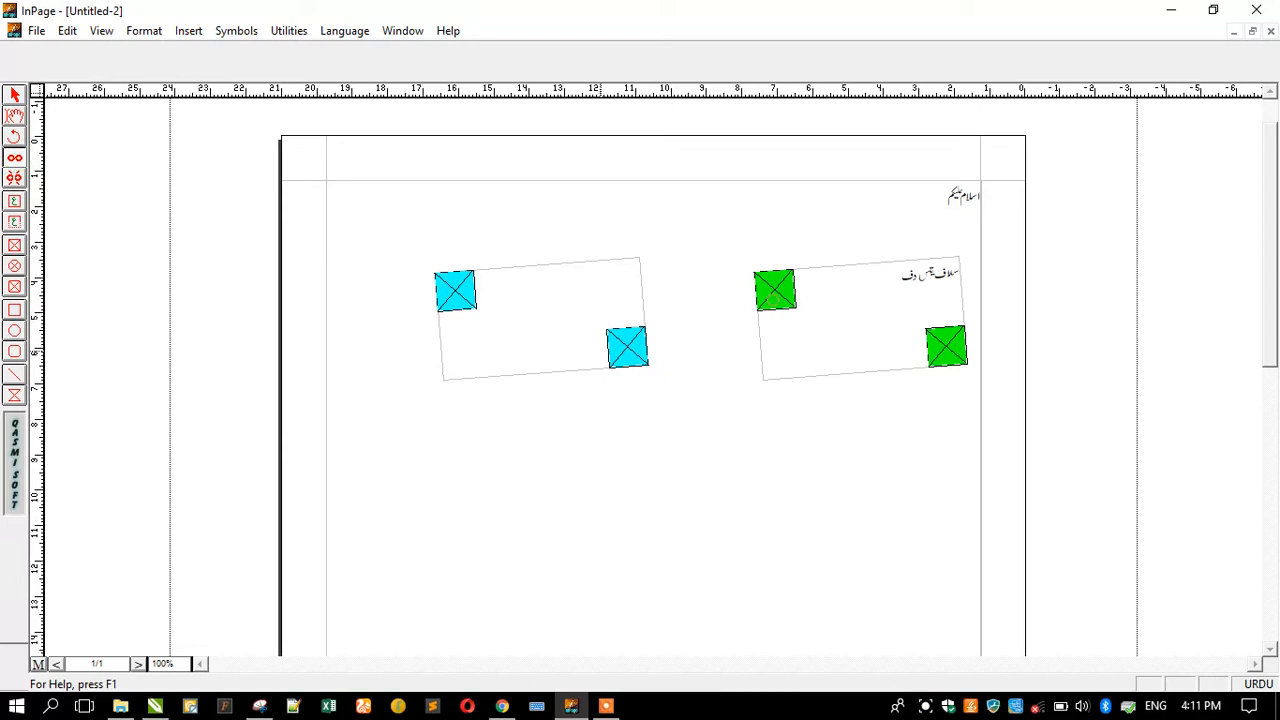
click(606, 364)
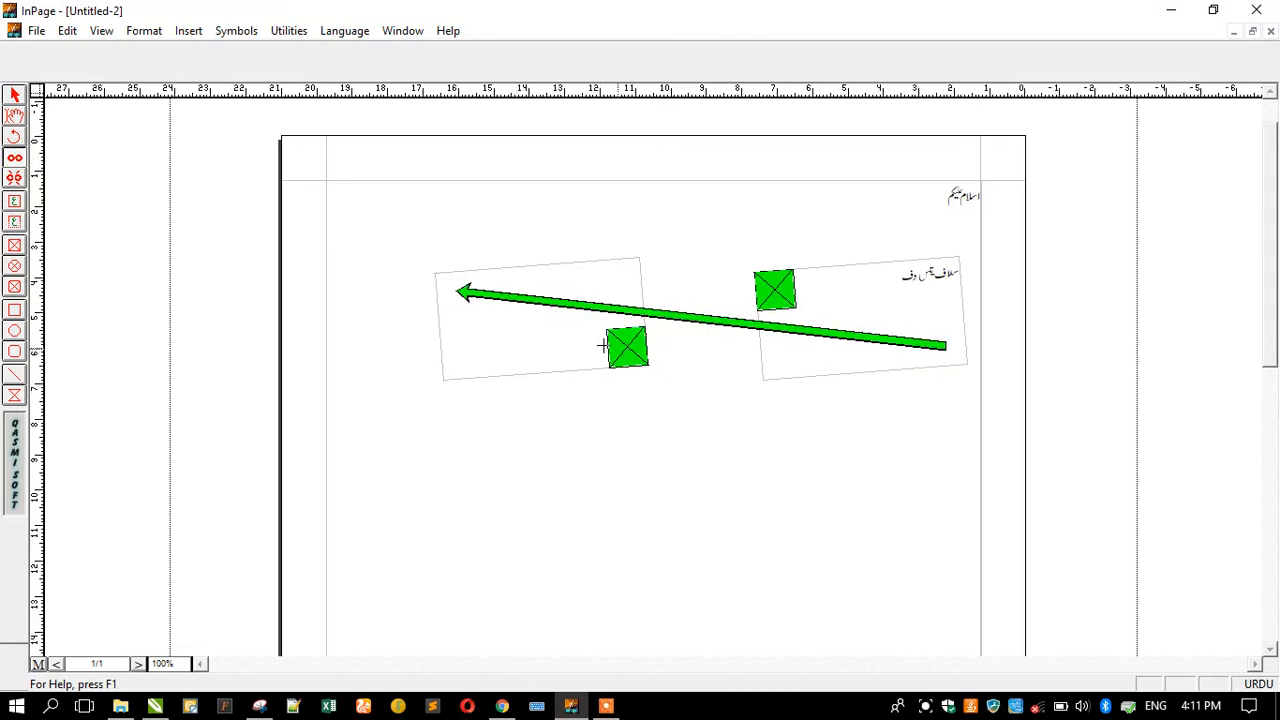
click(15, 95)
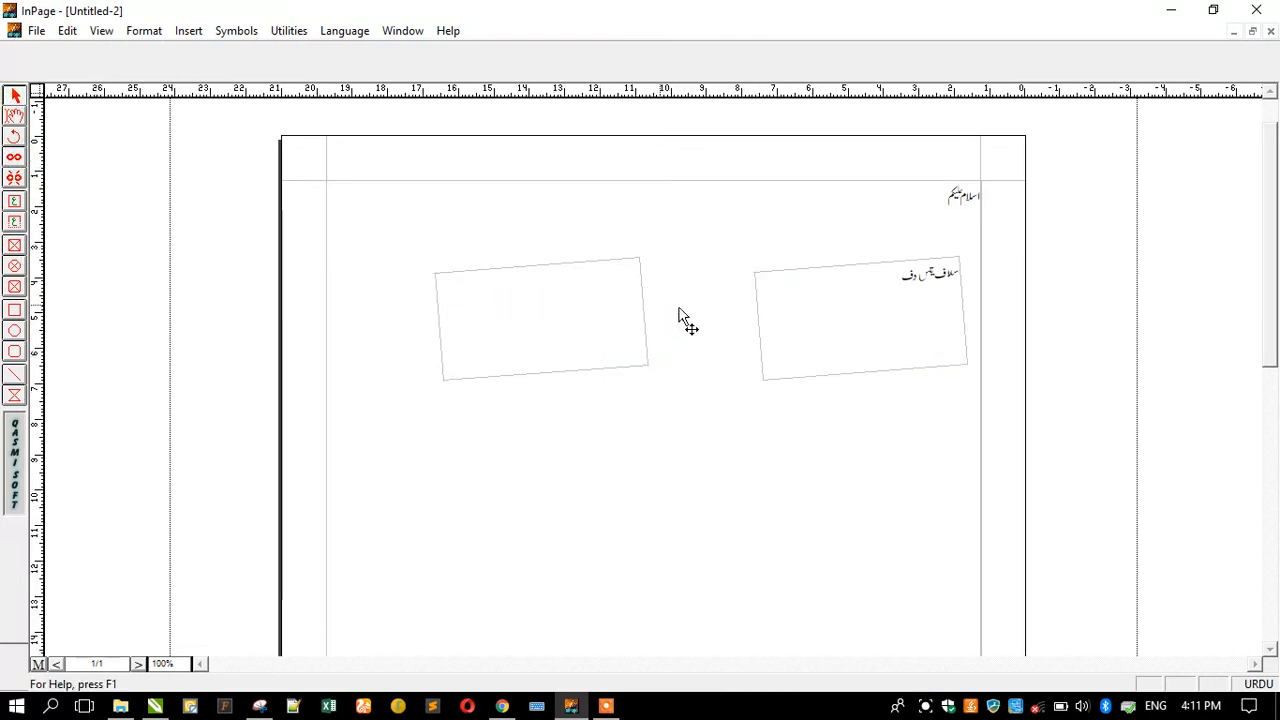
Copy the Urdu letters in the original text box and paste them repeatedly until the text fills both linked boxes and overflows.
click(914, 324)
click(607, 323)
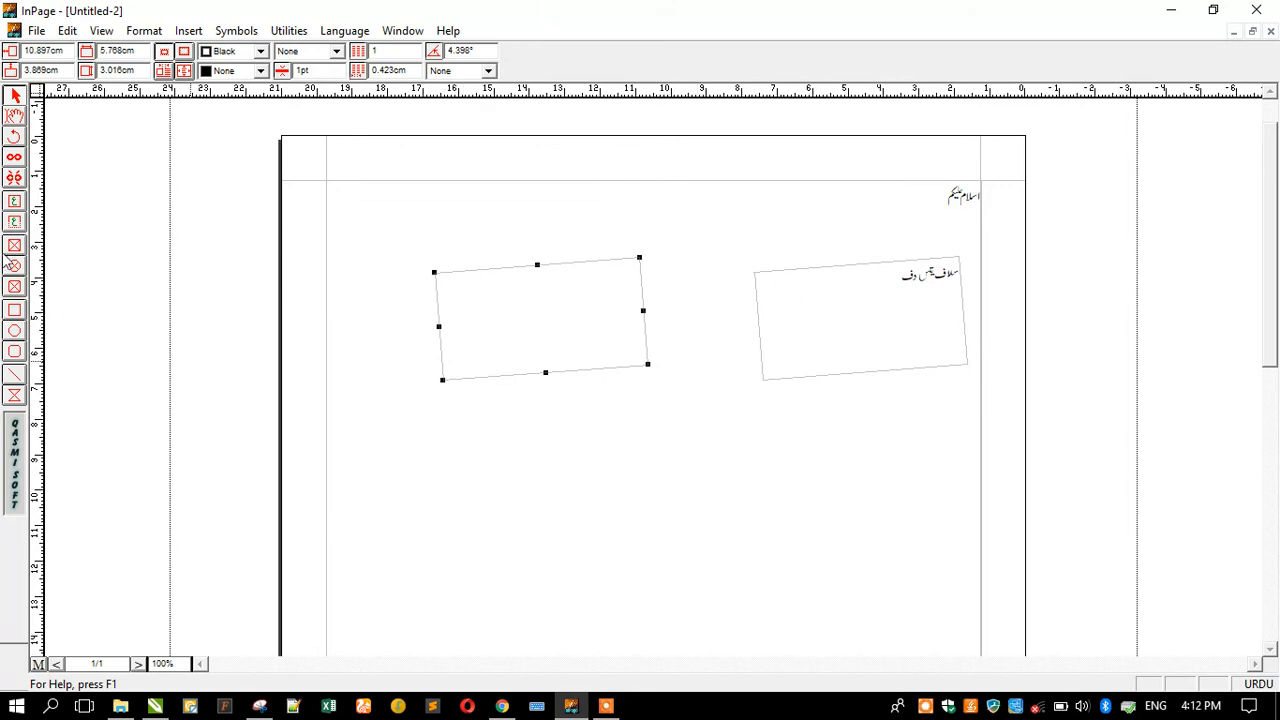
click(175, 177)
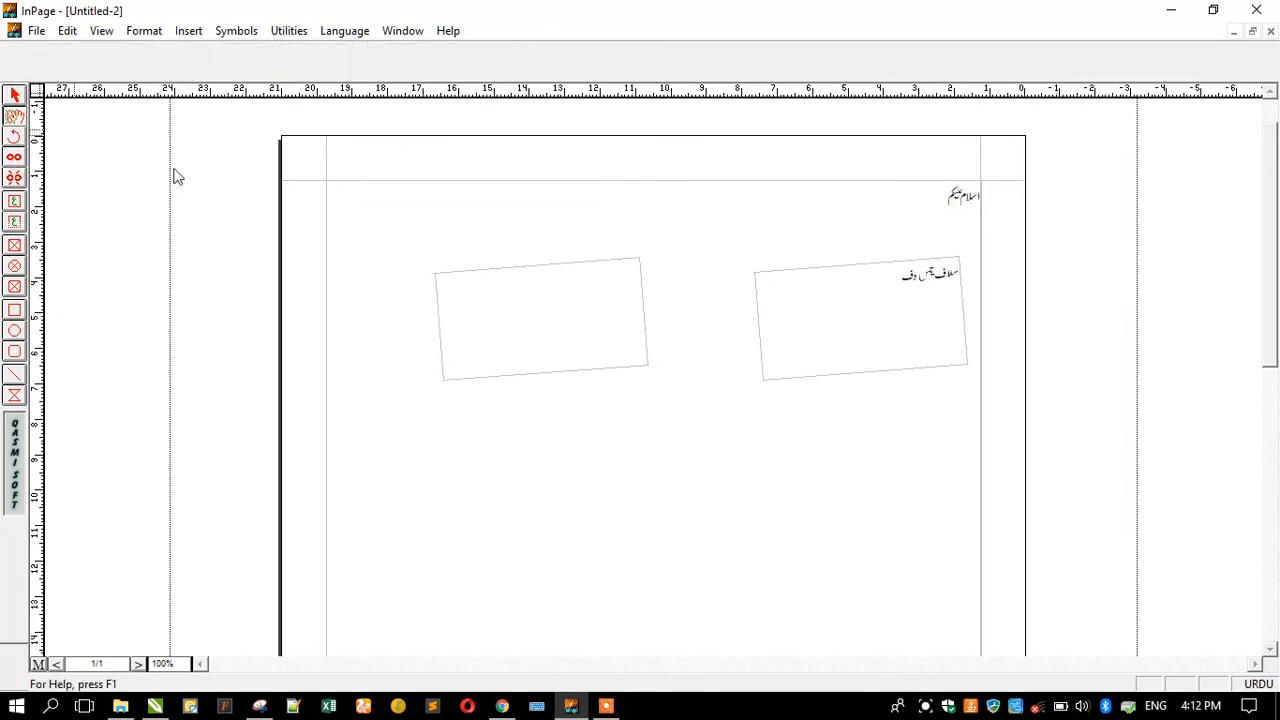
click(817, 288)
triple_click(878, 275)
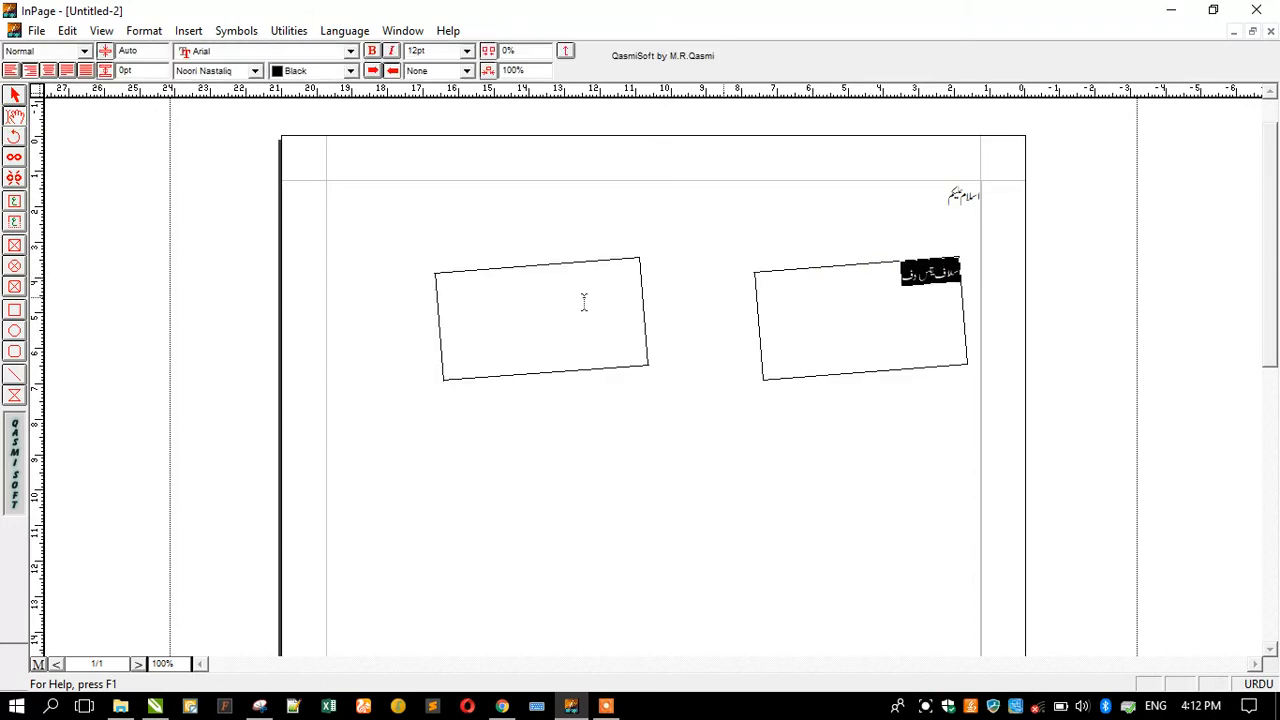
click(856, 288)
key(ctrl+v)
key(ctrl+v)
key(ctrl+v)
key(ctrl+v)
key(ctrl+v)
key(ctrl+v)
key(ctrl+v)
key(ctrl+v)
key(ctrl+v)
key(ctrl+v)
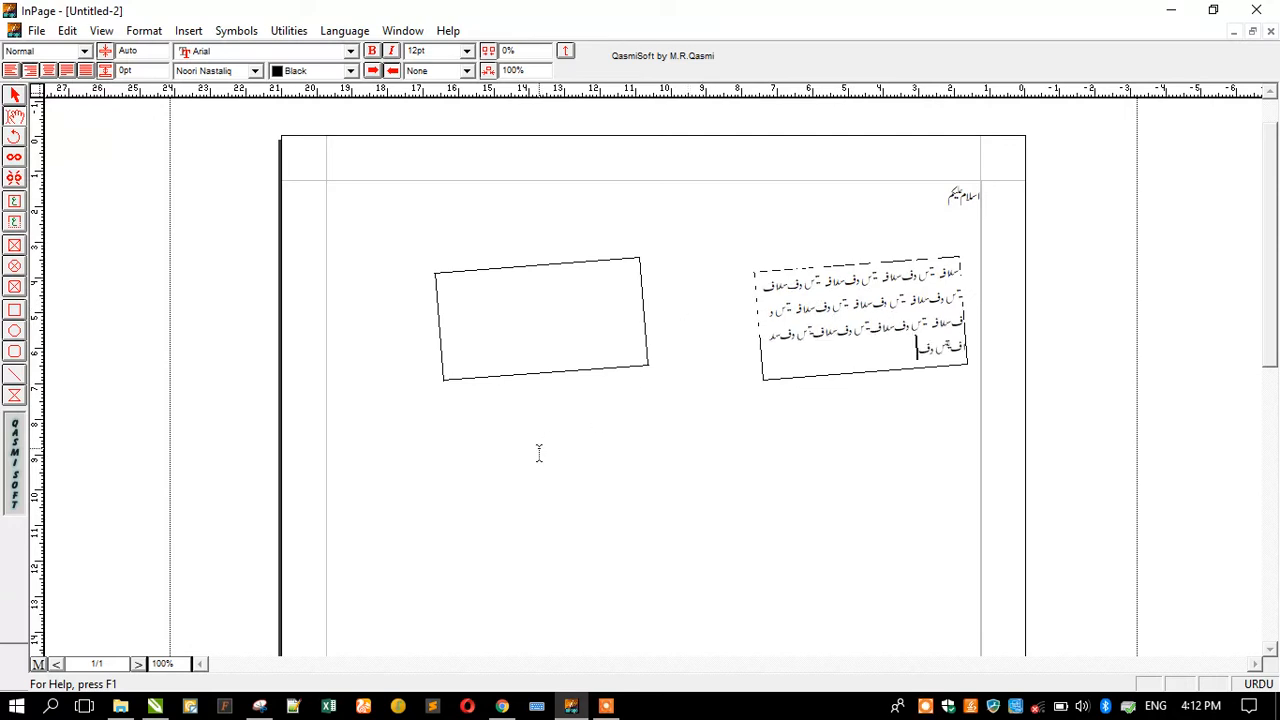
key(ctrl+v)
key(ctrl+v)
key(ctrl+v)
key(ctrl+v)
key(ctrl+v)
key(ctrl+v)
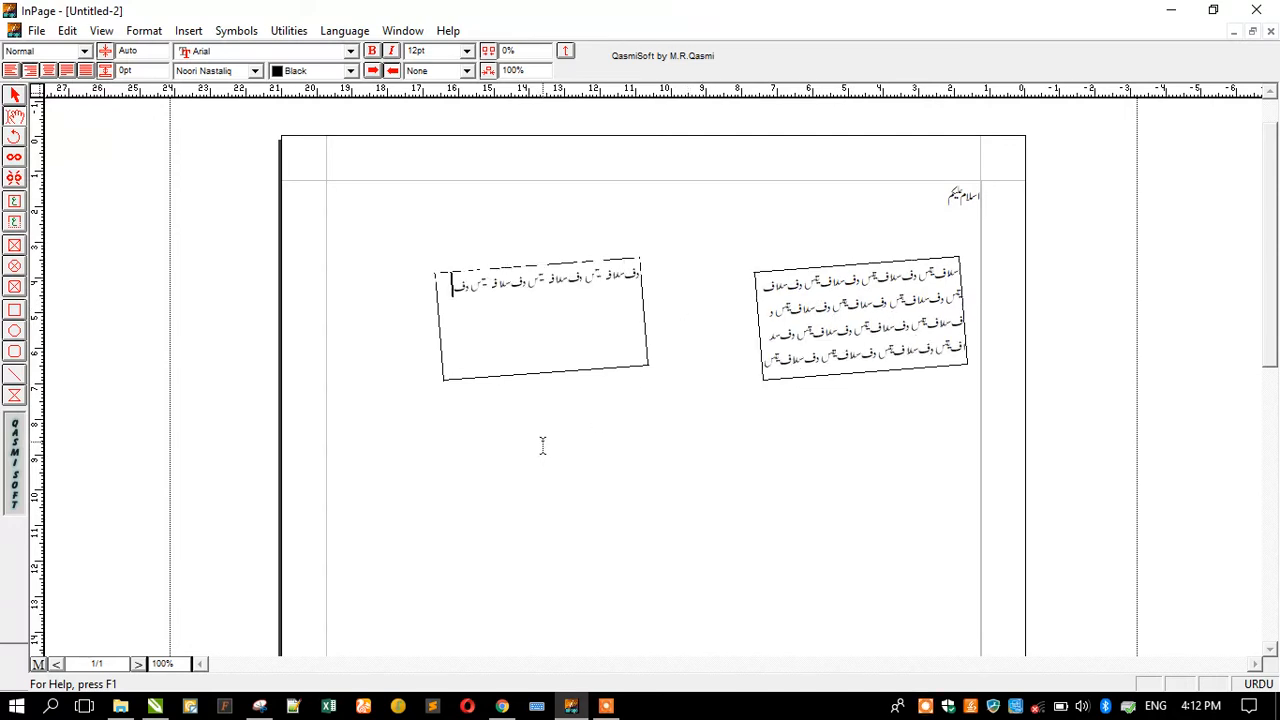
key(ctrl+v)
key(ctrl+v)
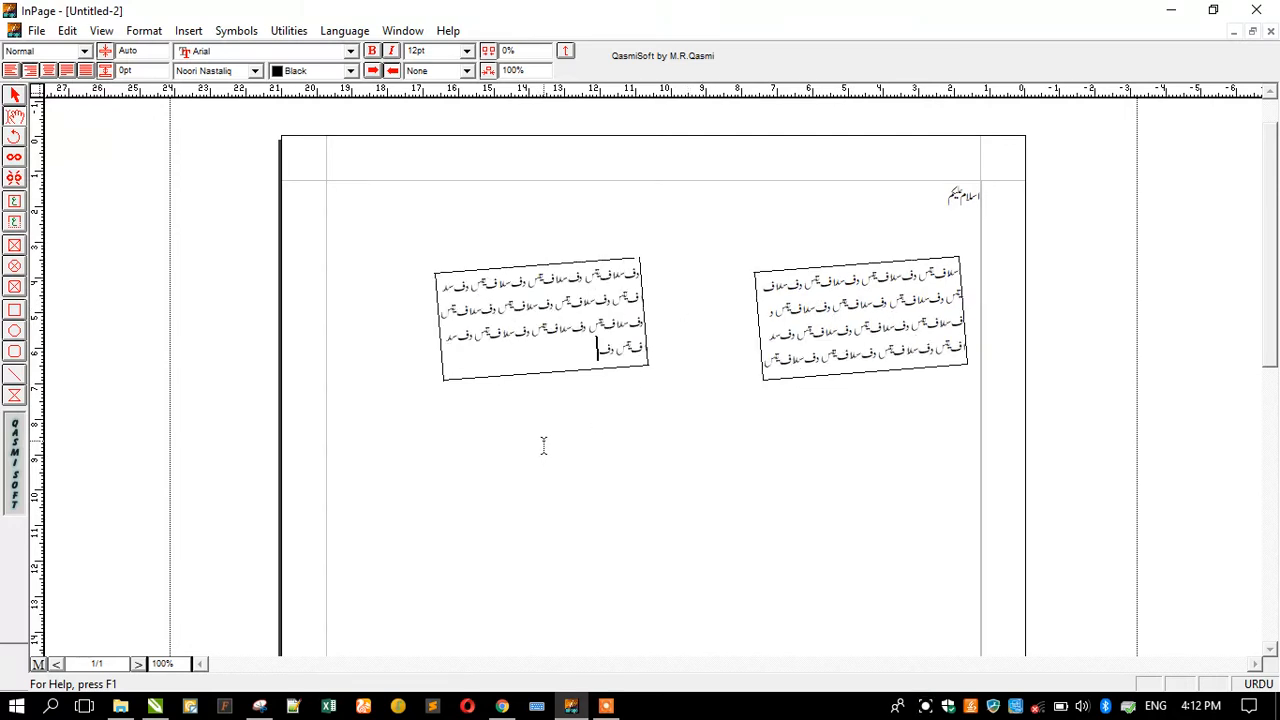
key(ctrl+v)
key(ctrl+v)
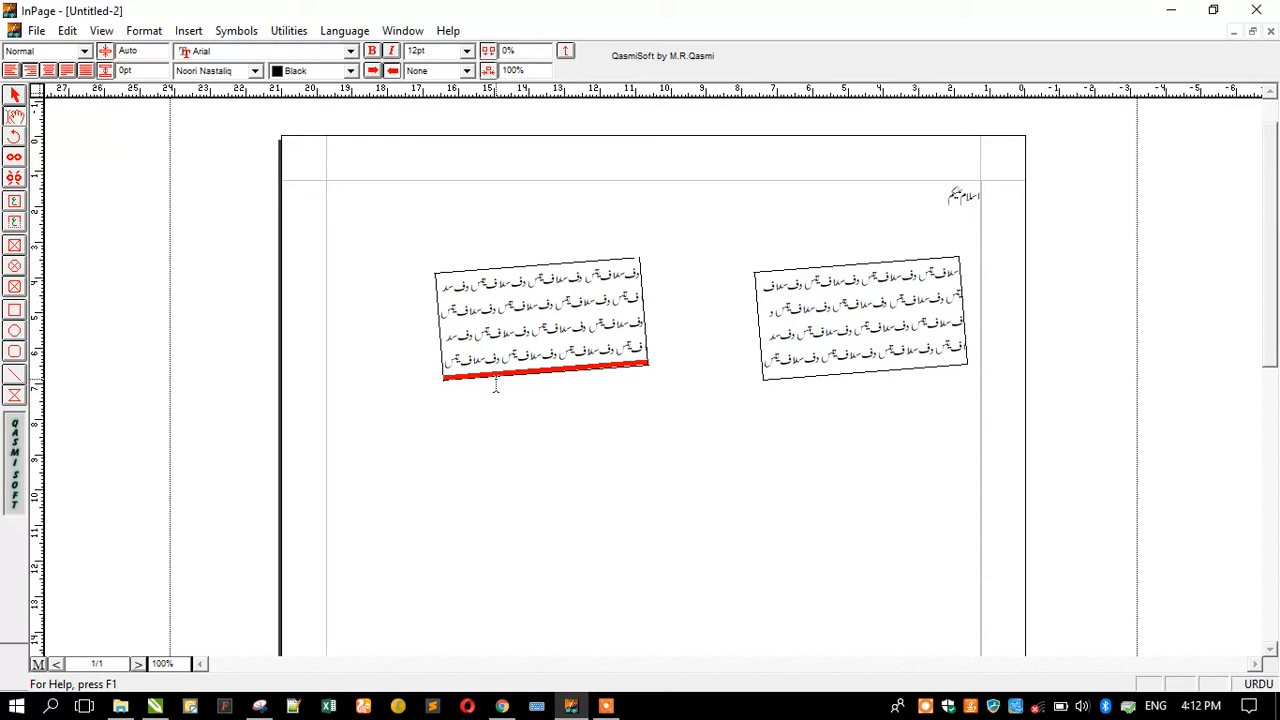
Move the second linked text box close to the original and paste an empty rotated text box on its other side.
click(15, 115)
drag(551, 320, 650, 318)
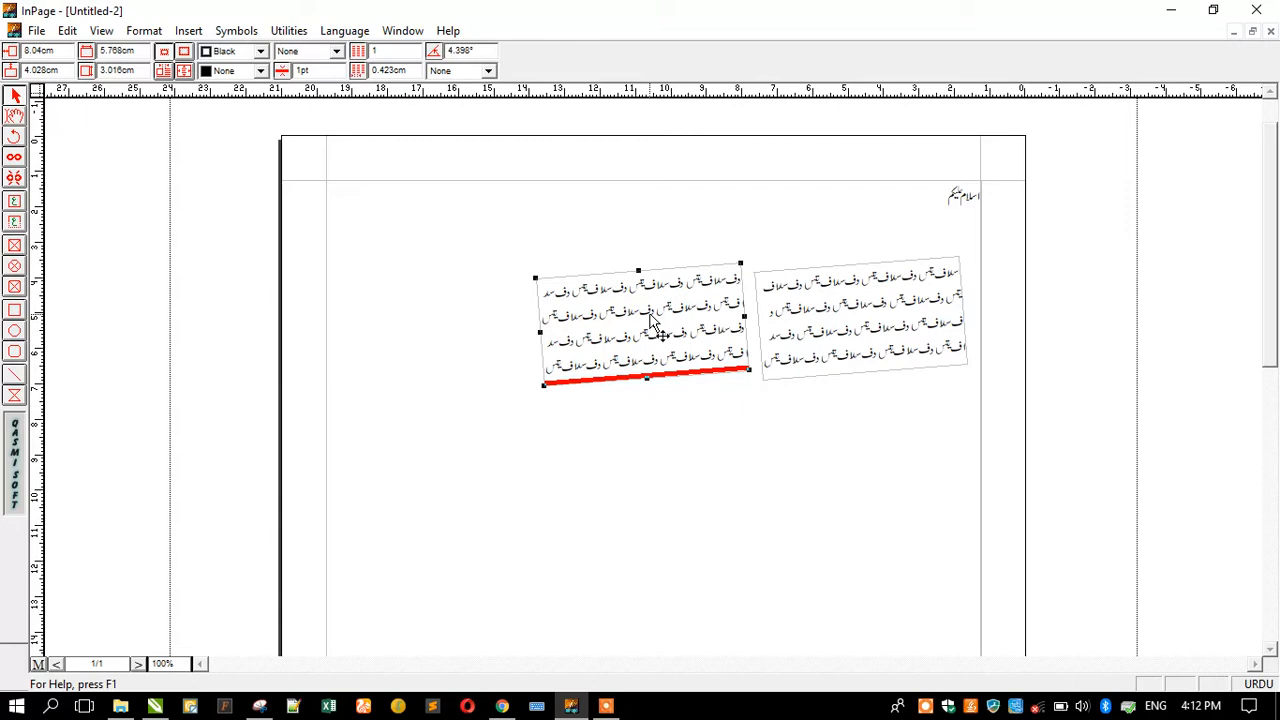
key(ctrl+v)
click(471, 281)
mouse_move(474, 312)
mouse_down()
mouse_move(506, 314)
mouse_move(486, 312)
mouse_up()
drag(485, 310, 486, 309)
click(566, 331)
click(430, 318)
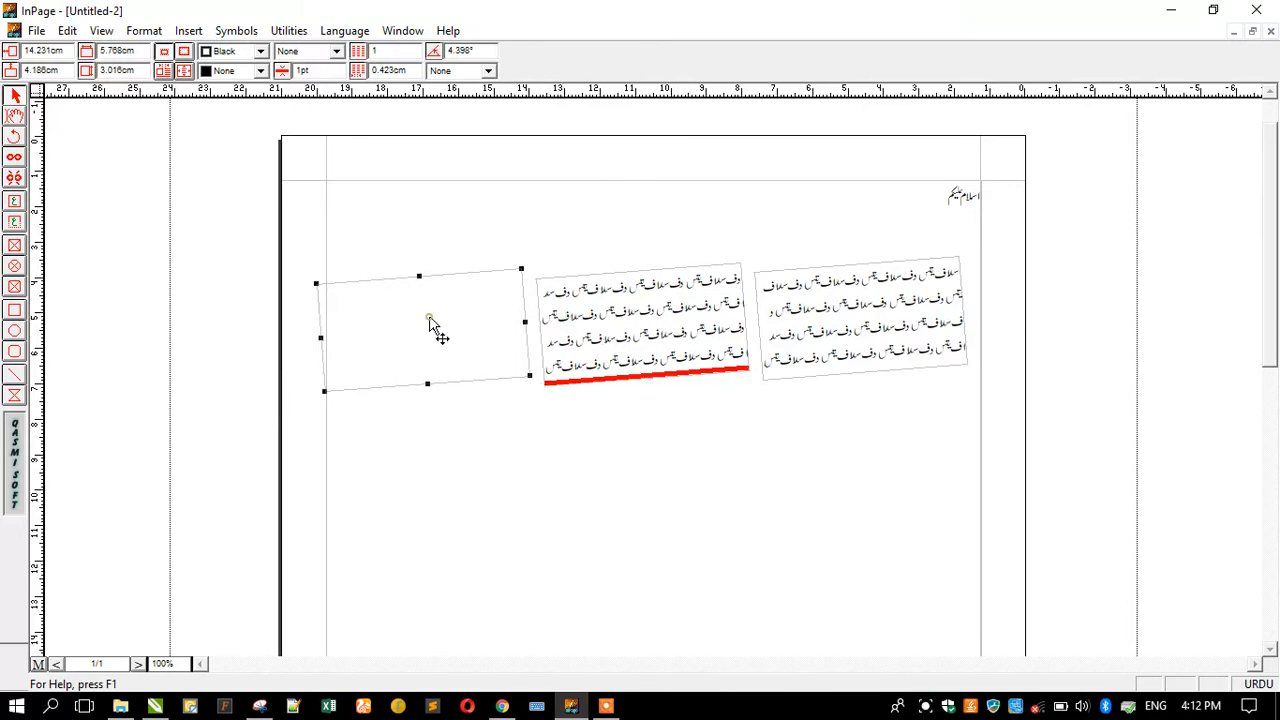
Link the empty third text box with the middle text box using the Link tool.
click(14, 116)
click(472, 334)
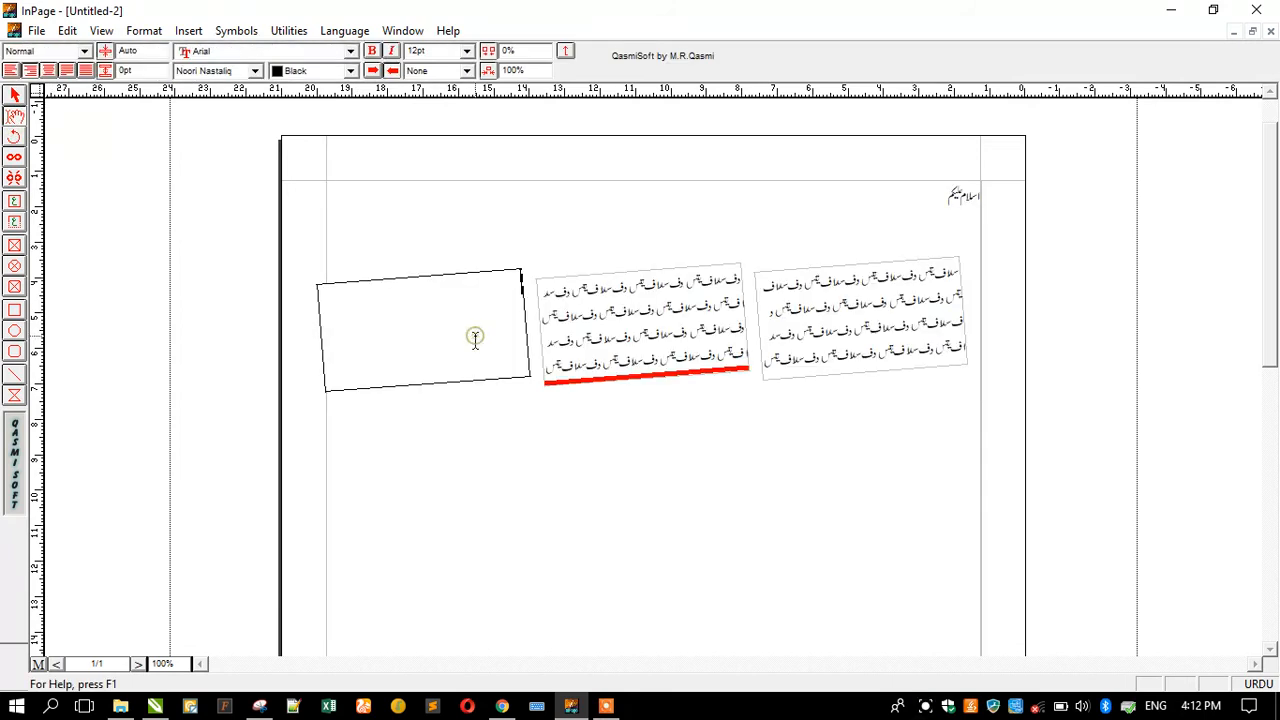
click(15, 95)
click(14, 176)
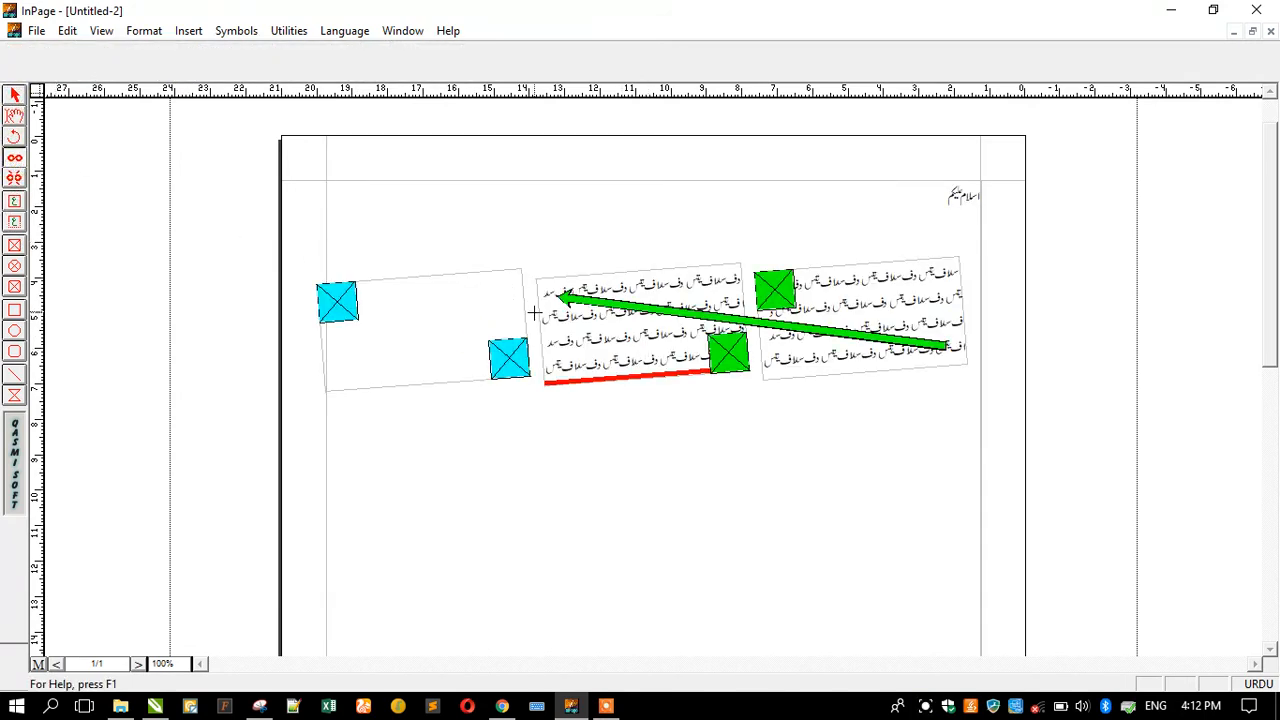
drag(504, 346, 725, 355)
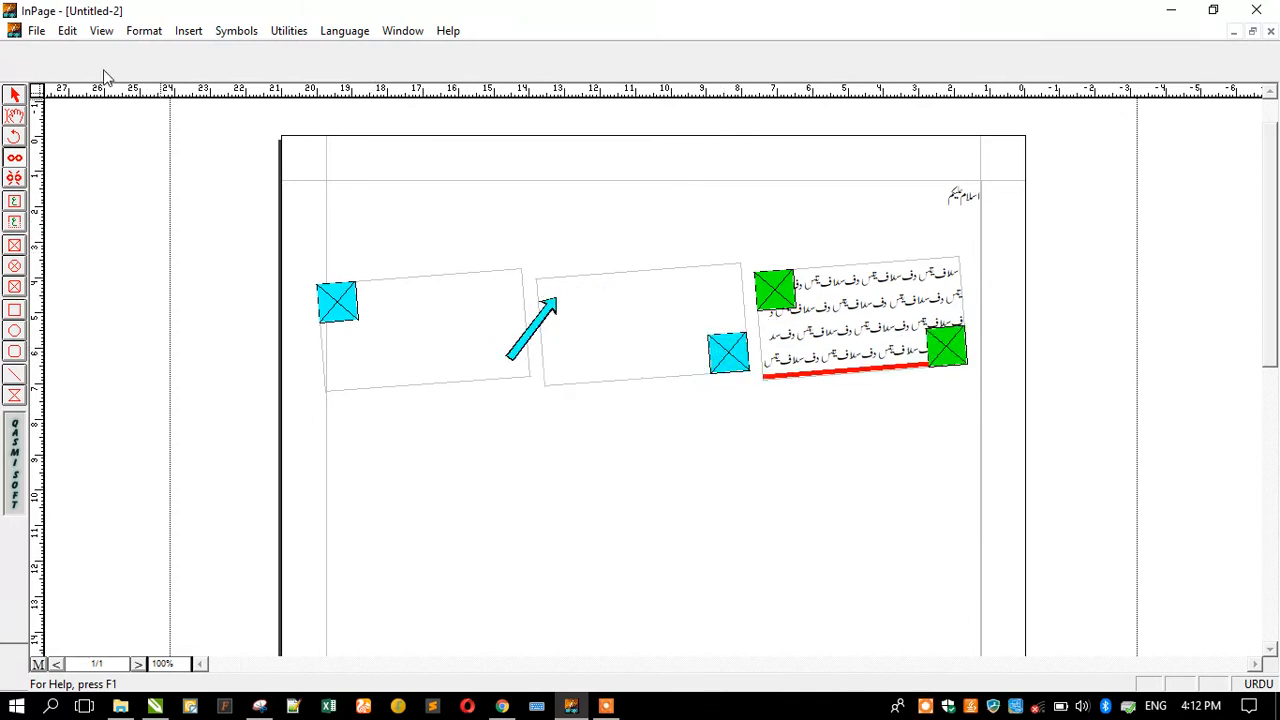
Try to undo the last link change between the text boxes.
click(74, 32)
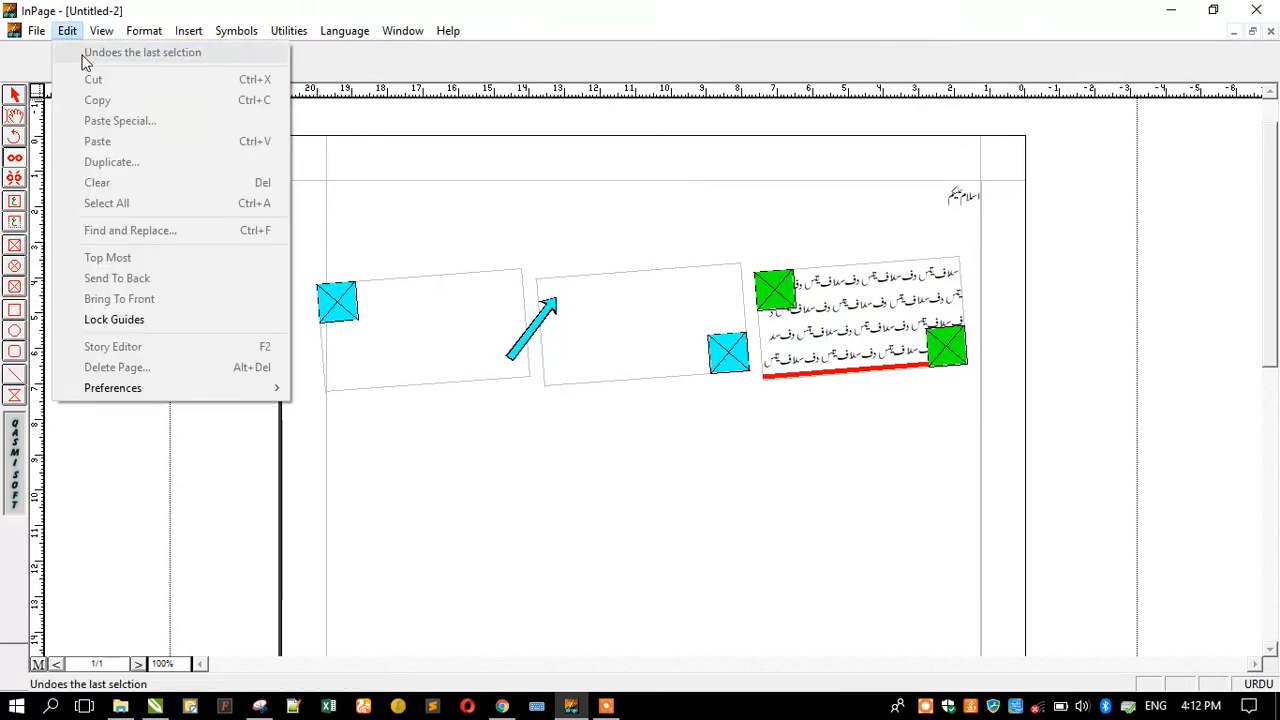
click(85, 55)
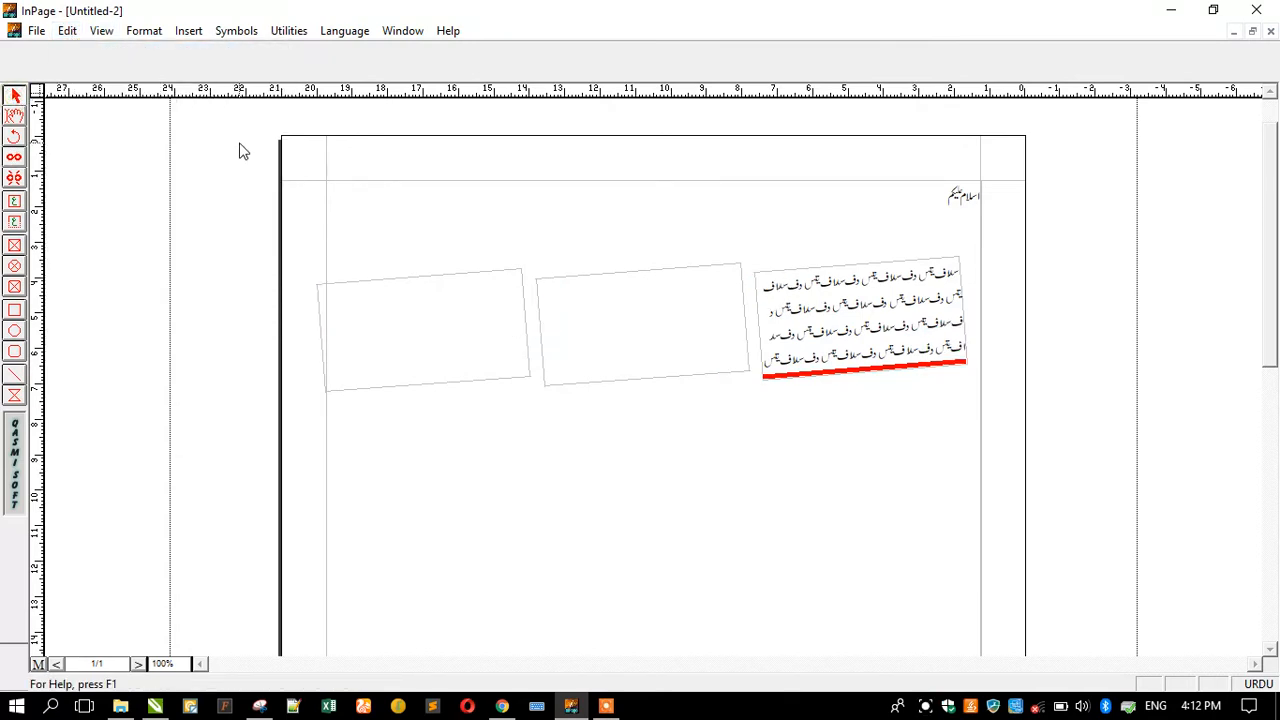
click(65, 32)
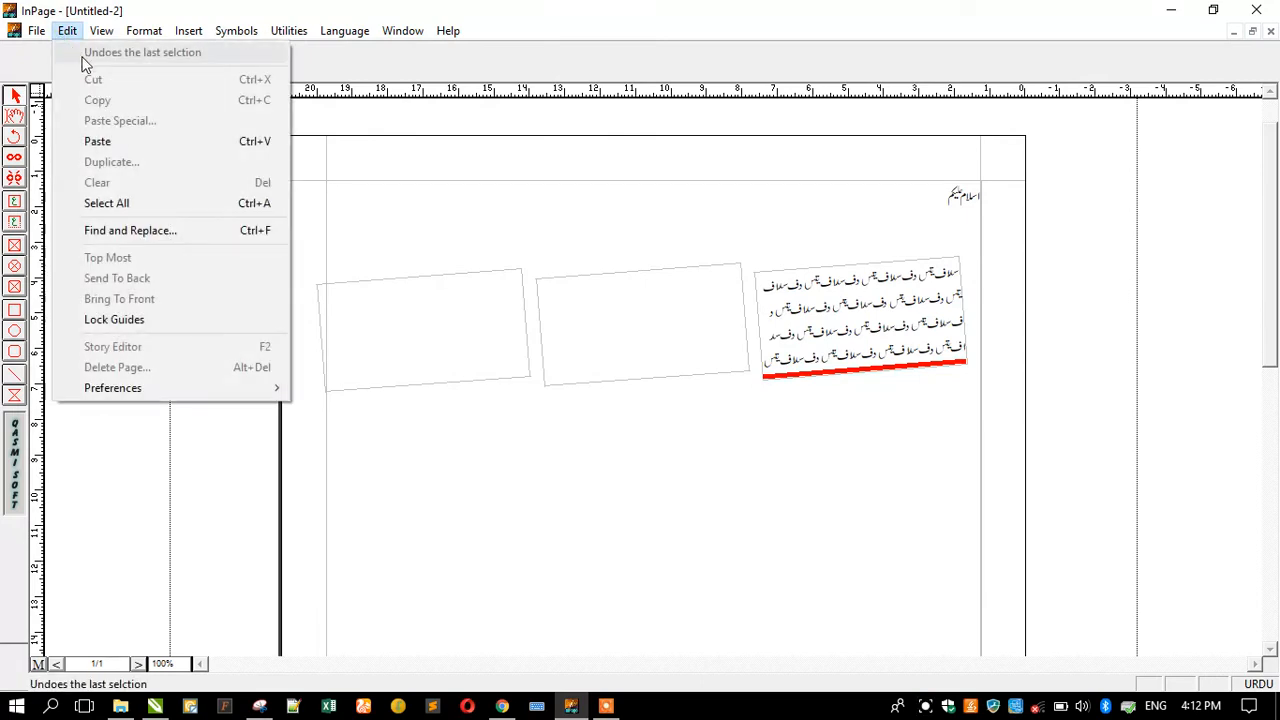
click(270, 141)
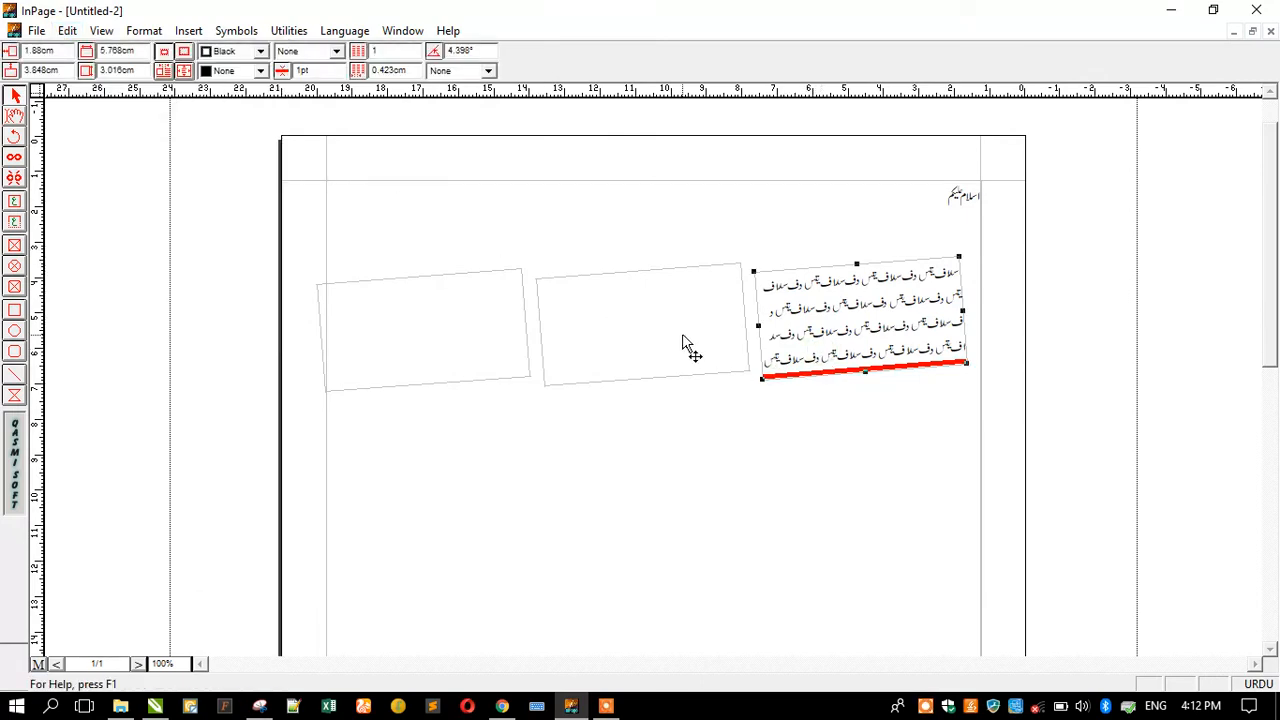
Link the filled text box to the middle one again and try to extend the chain to the third box.
click(14, 157)
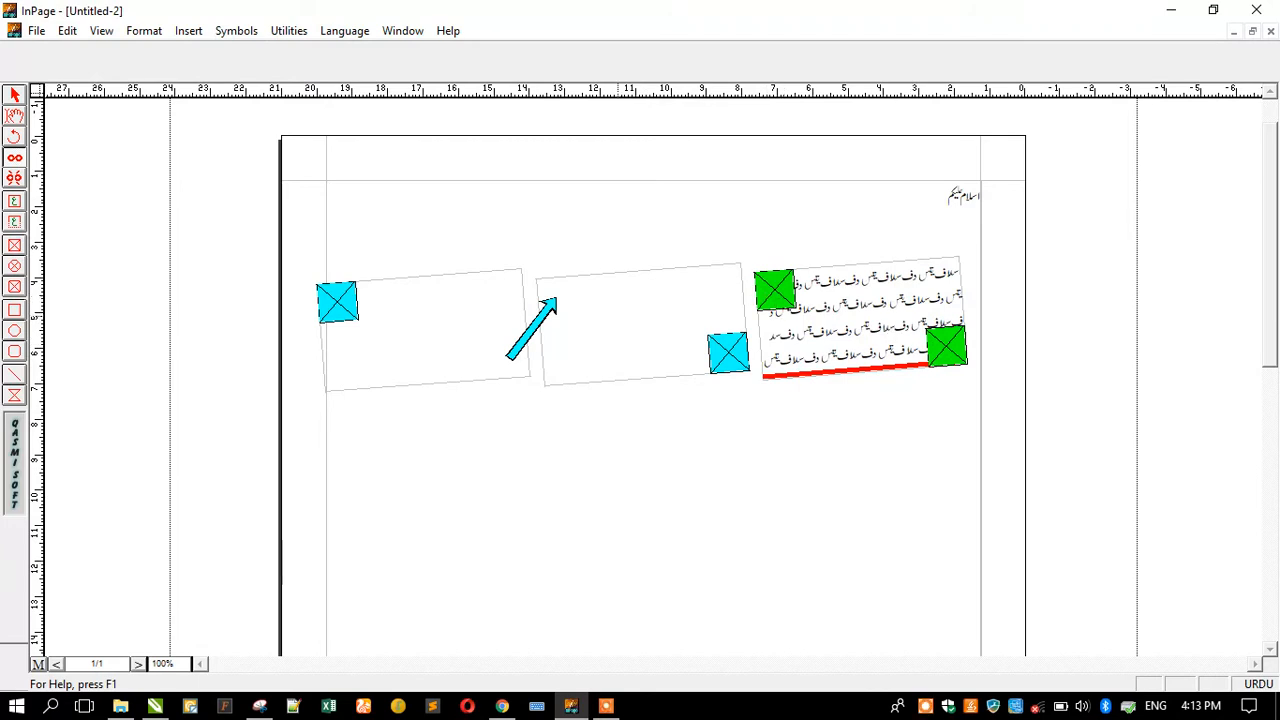
click(609, 336)
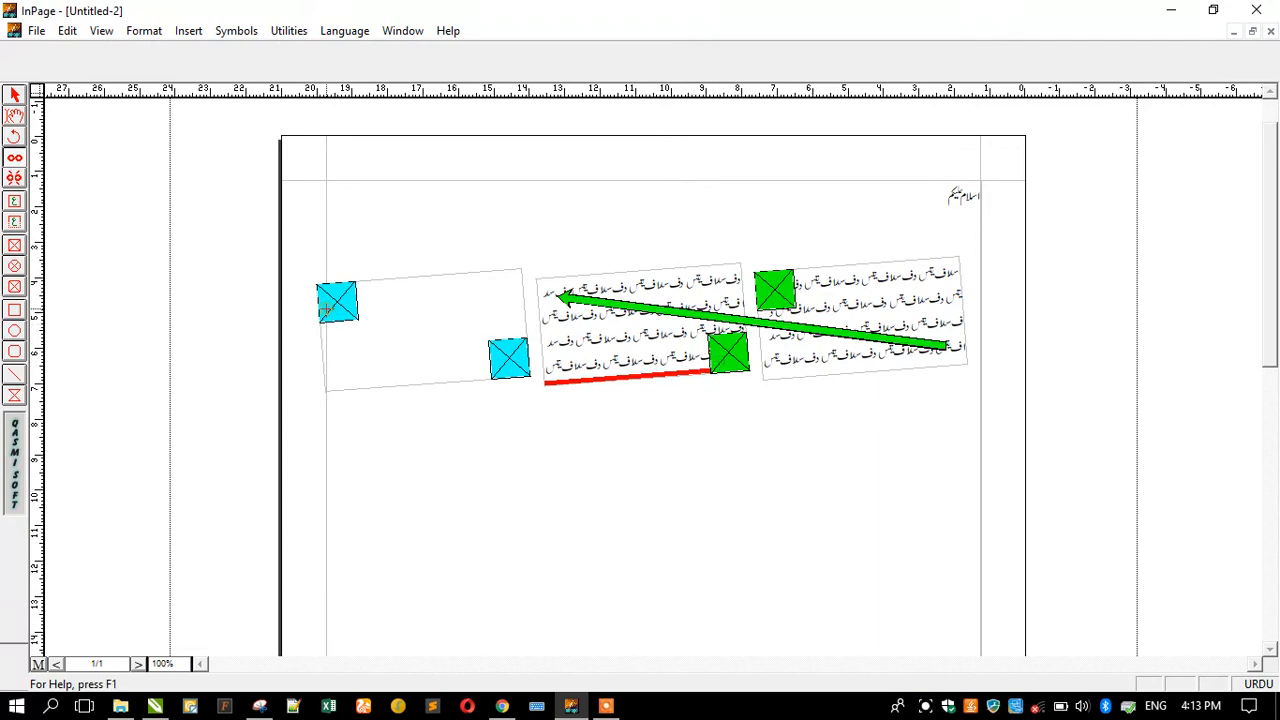
click(600, 370)
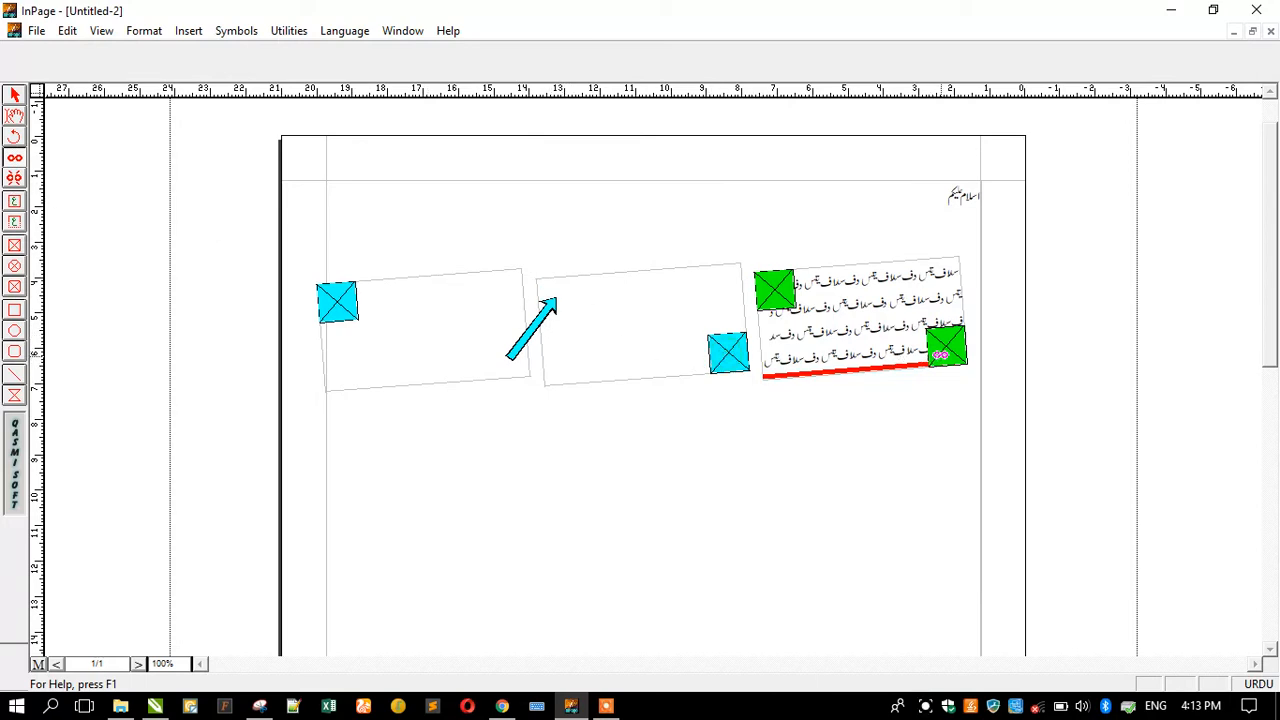
Try to join the filled text box to the chain formed by the two empty boxes.
click(940, 354)
click(740, 391)
click(945, 350)
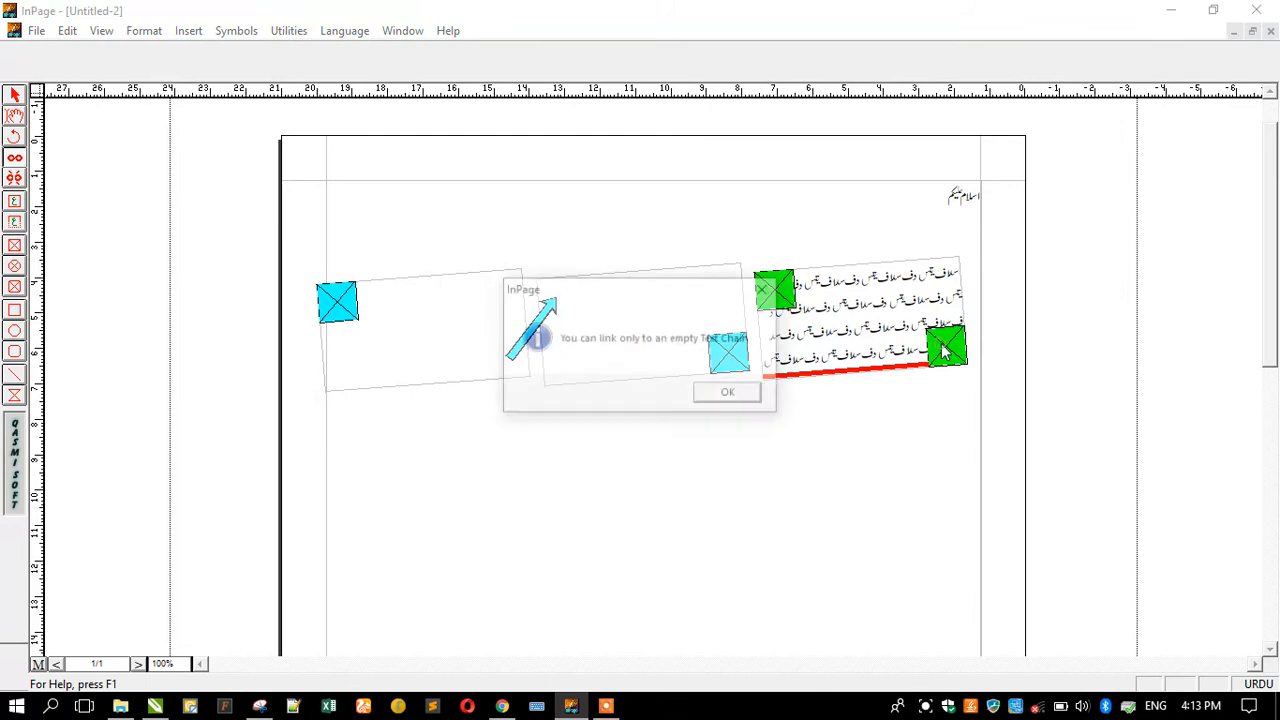
click(703, 394)
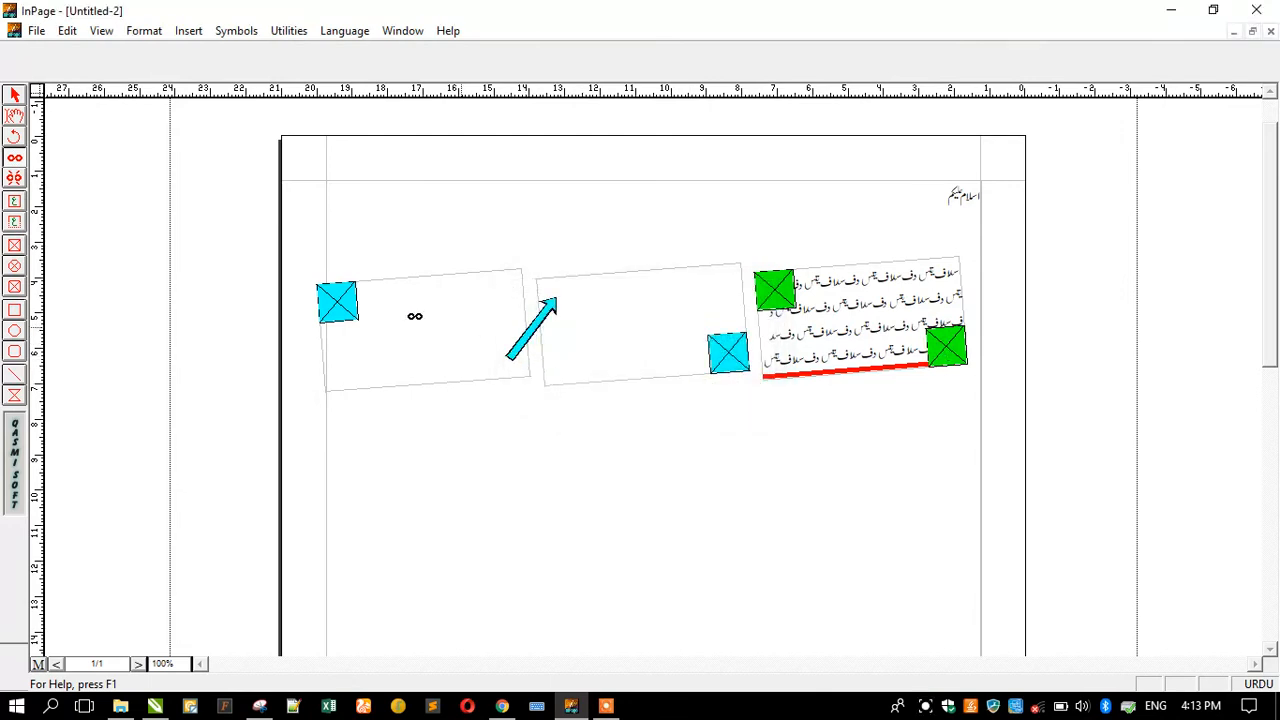
Break the link between the middle text box and the empty third box with the Unlink tool.
scroll(230, 234, up, 1)
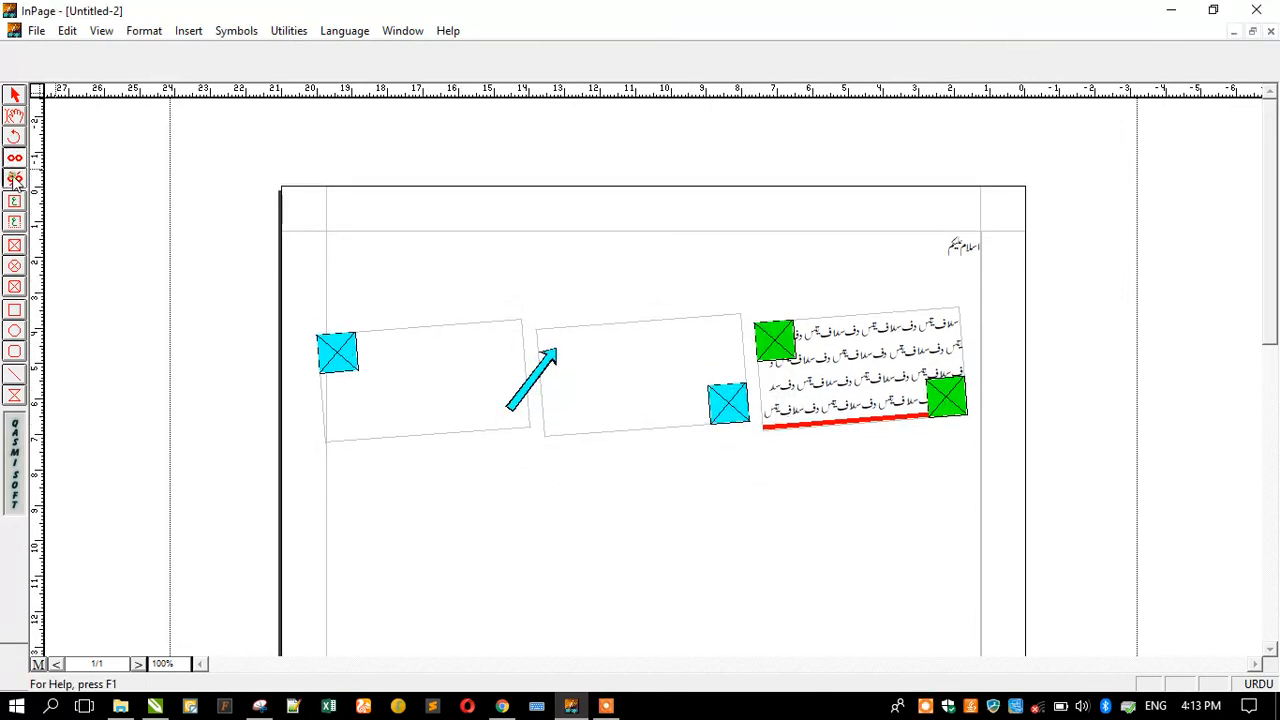
click(551, 389)
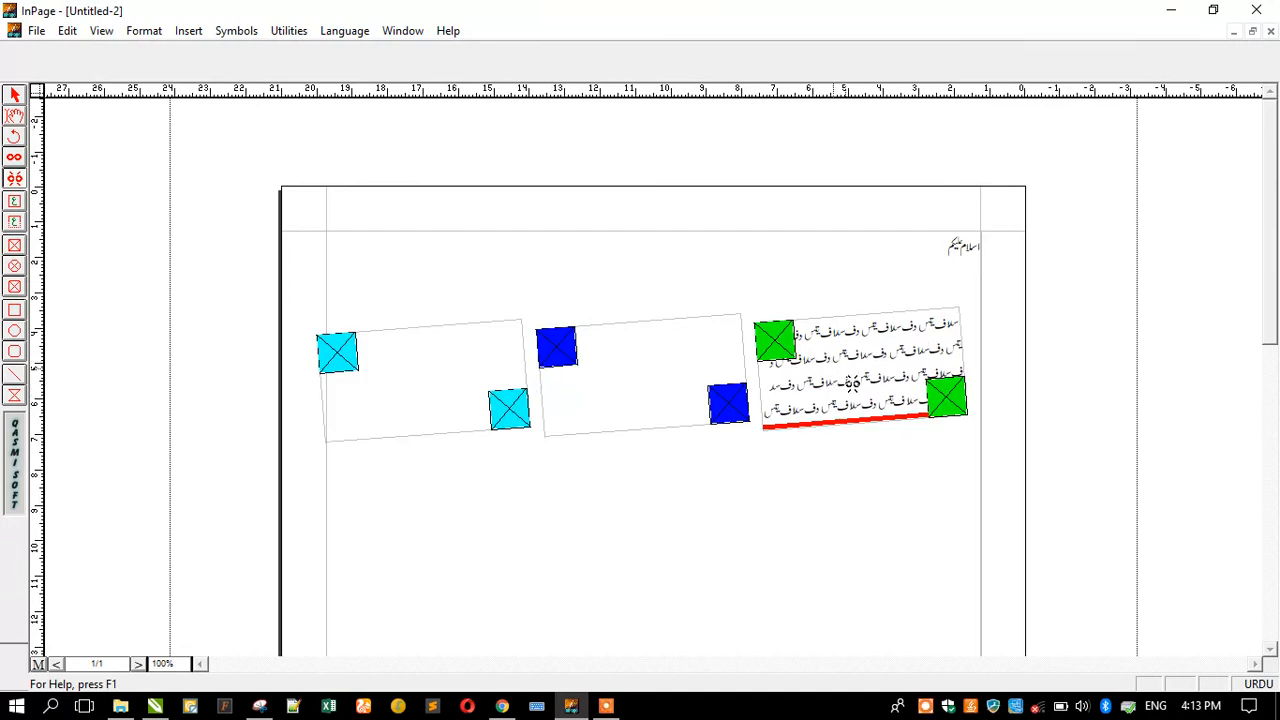
Try to link the empty middle text box and the filled text box with the Link tool.
click(14, 157)
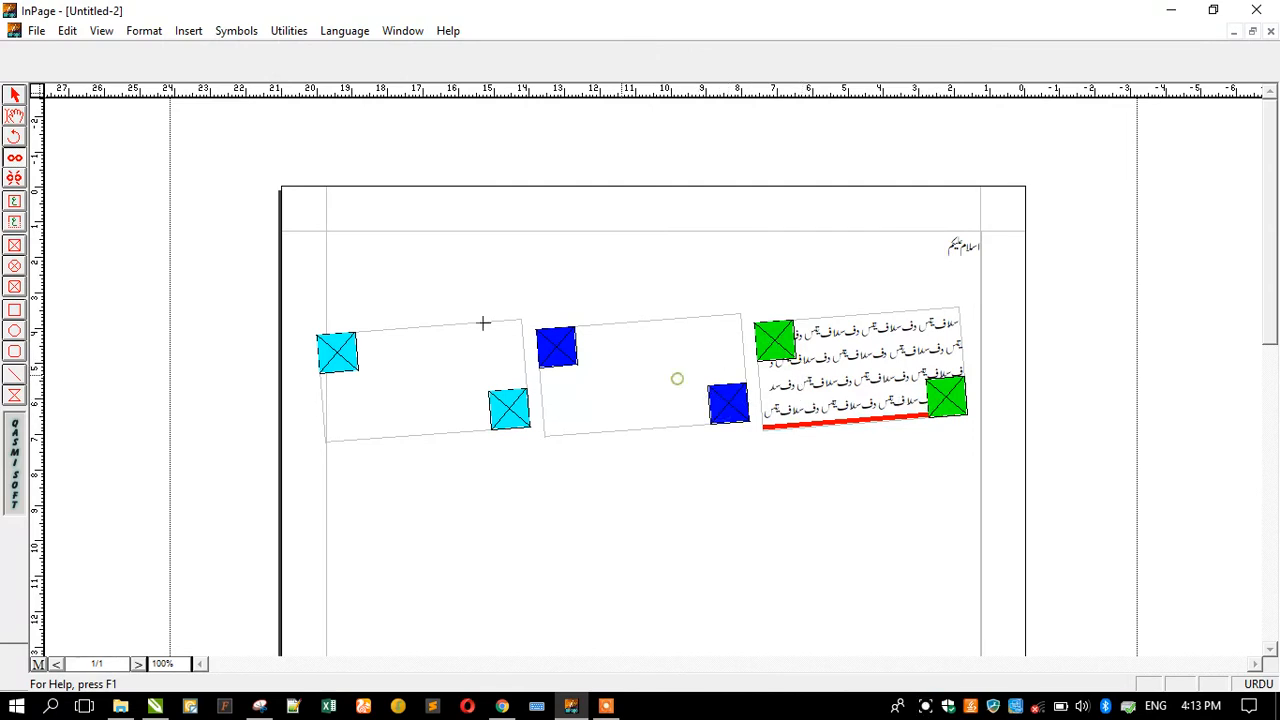
click(14, 94)
click(843, 370)
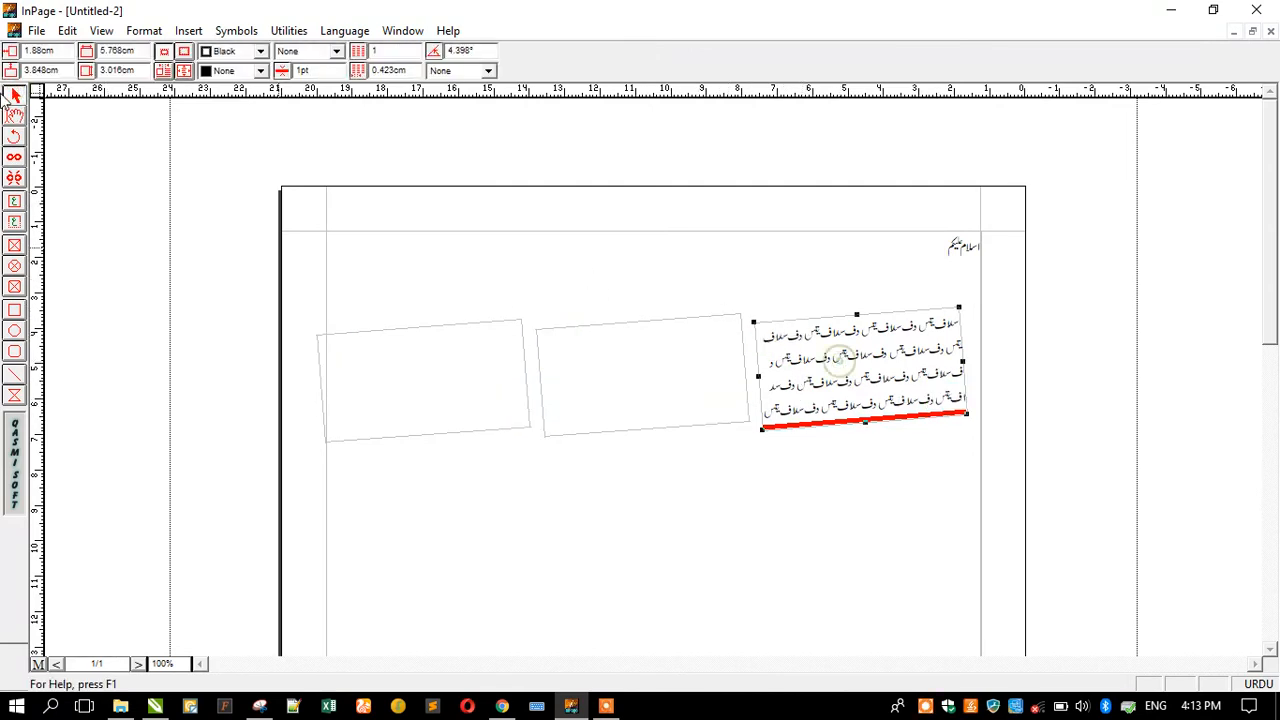
click(14, 157)
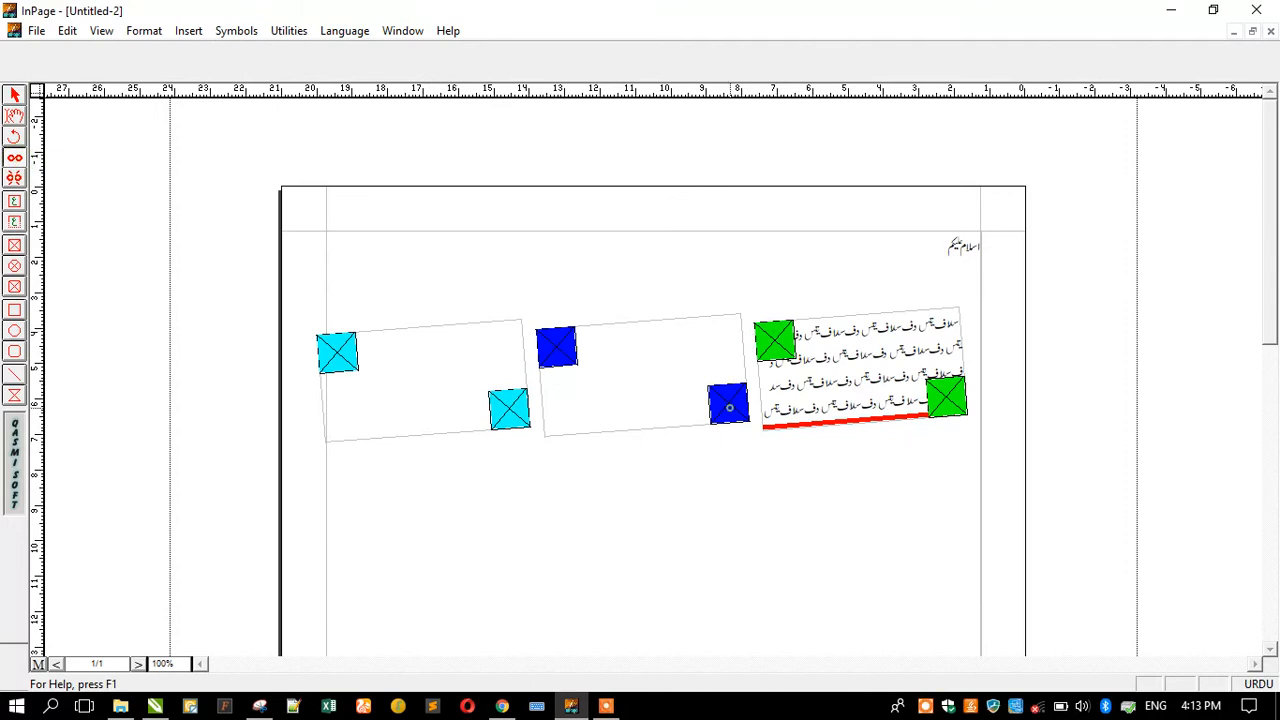
click(643, 385)
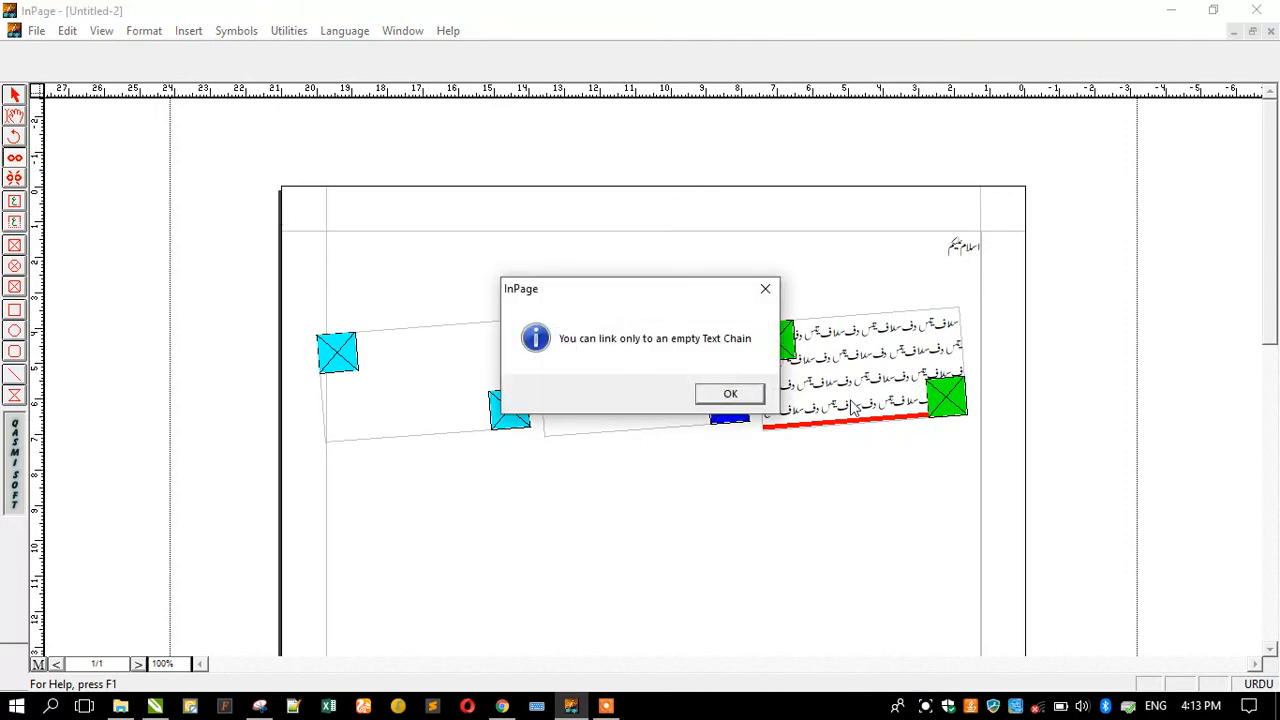
click(731, 391)
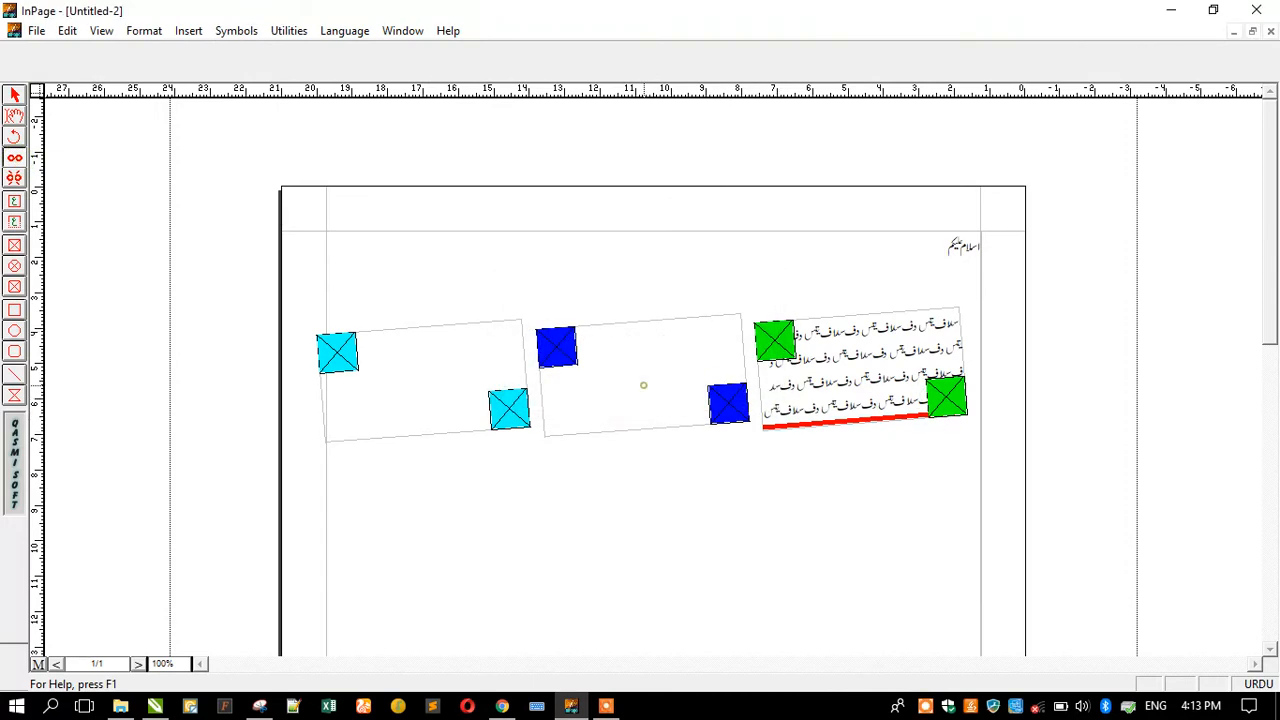
Delete the two empty text boxes, keeping only the one filled with Urdu text.
click(15, 95)
click(654, 377)
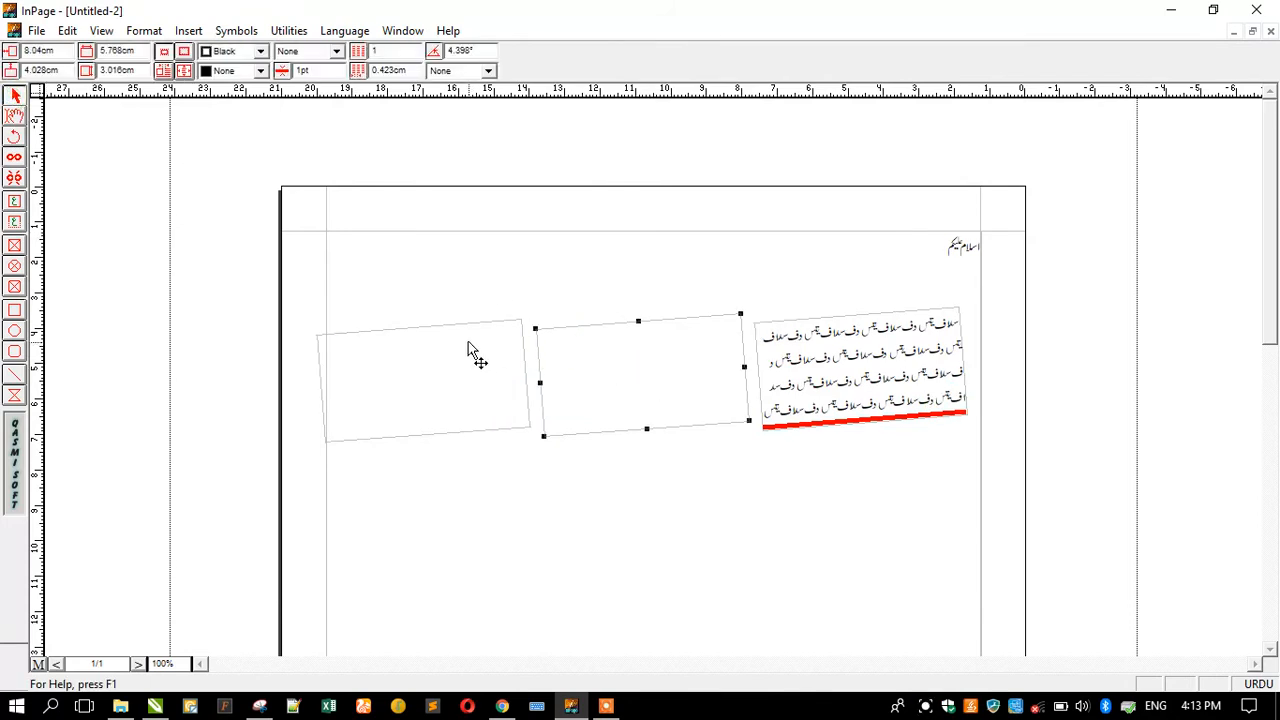
key(Delete)
click(406, 334)
key(Delete)
click(806, 347)
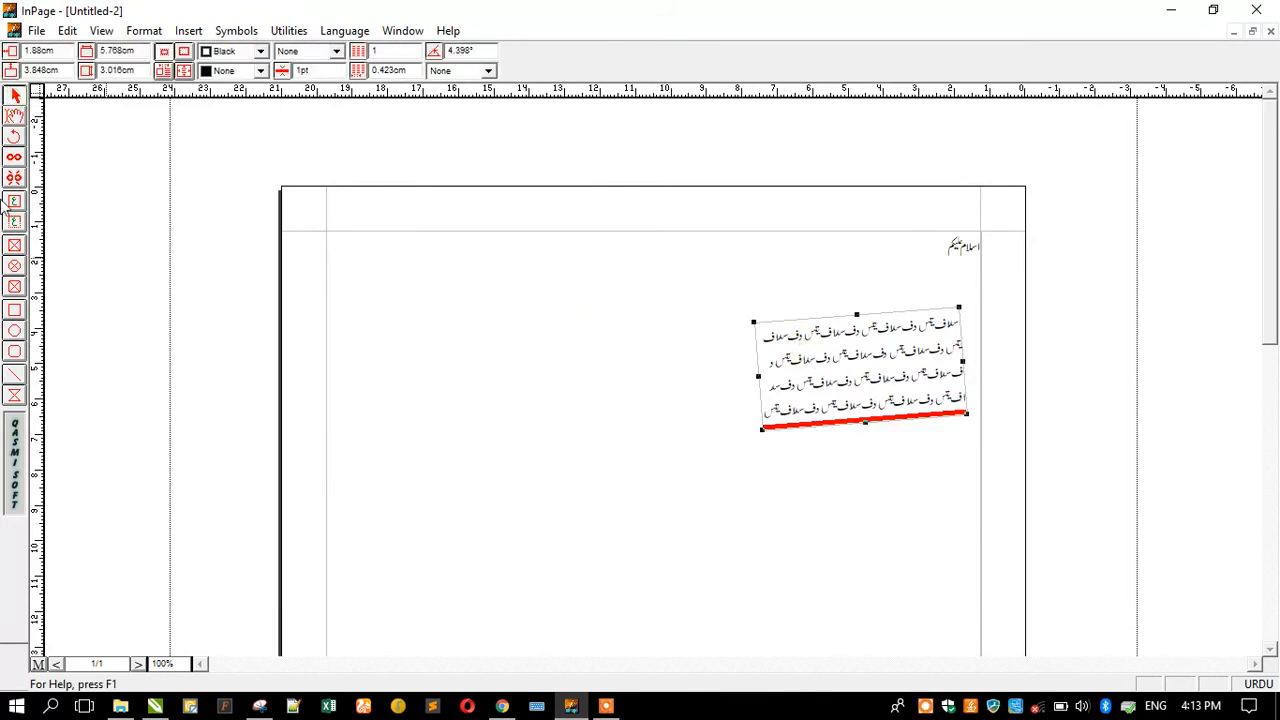
double_click(860, 355)
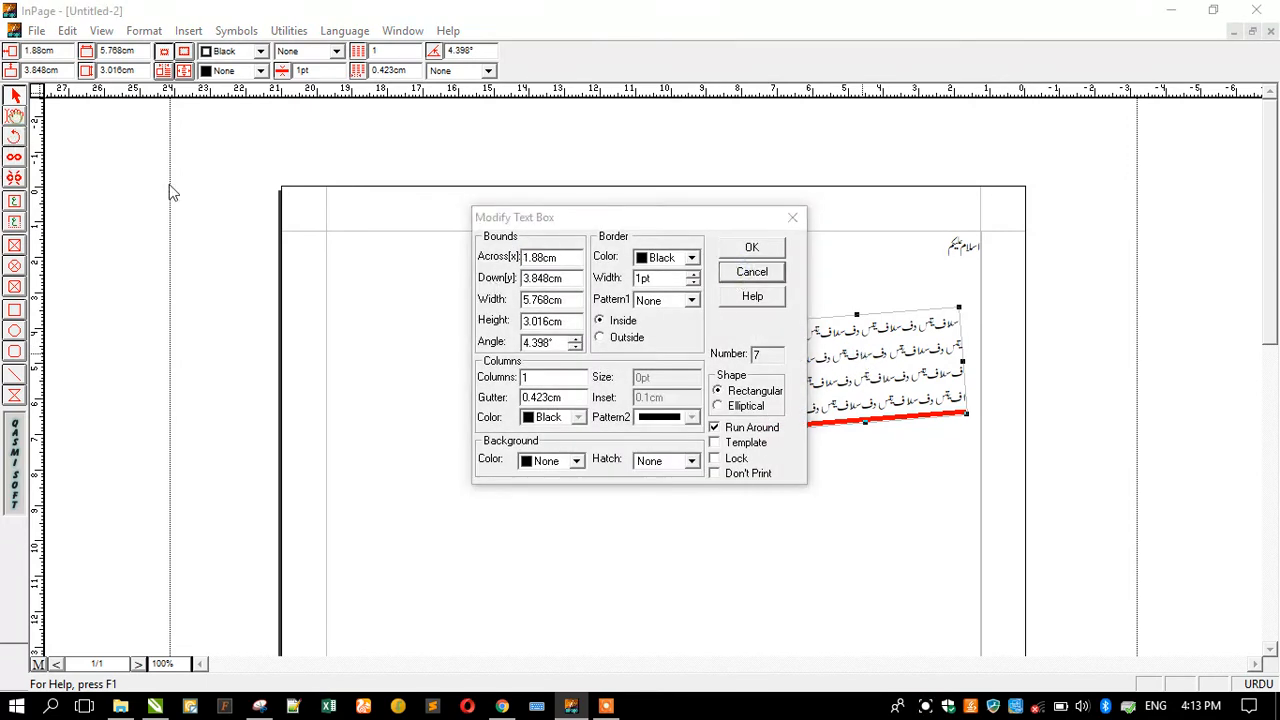
click(740, 272)
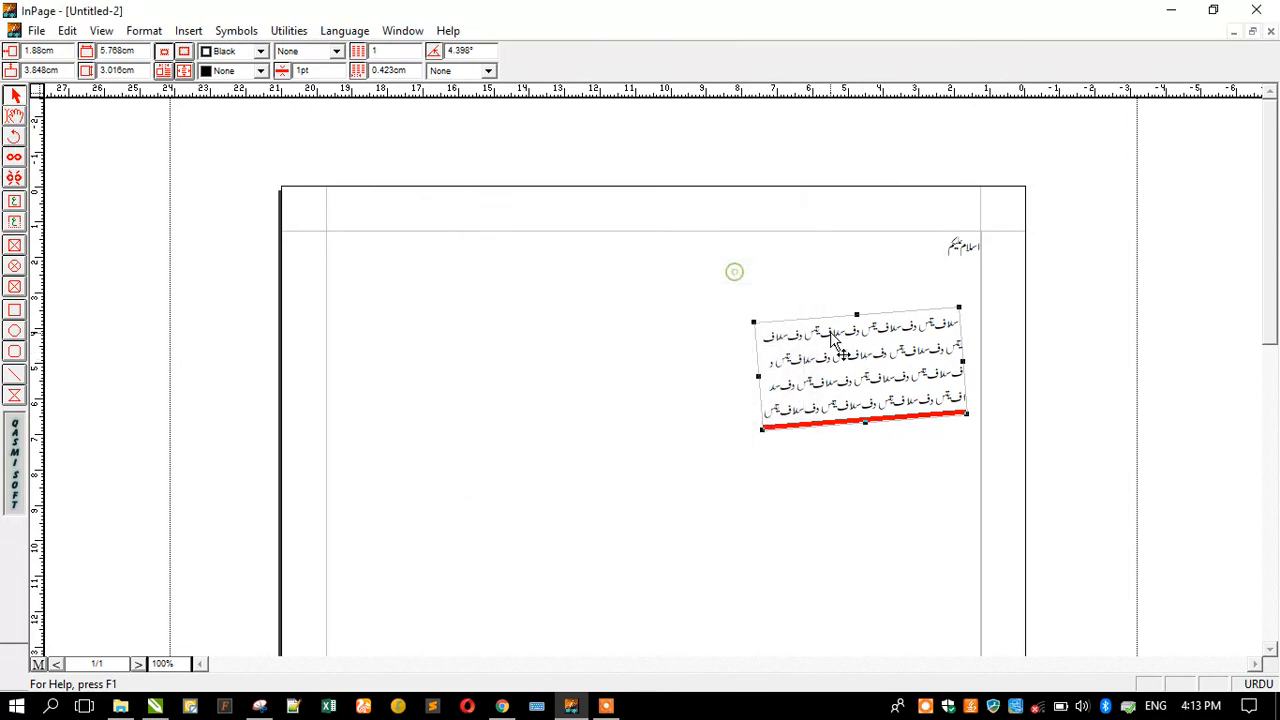
Clear all the text from the remaining tilted text box.
click(14, 116)
click(901, 347)
key(ctrl+a)
key(Delete)
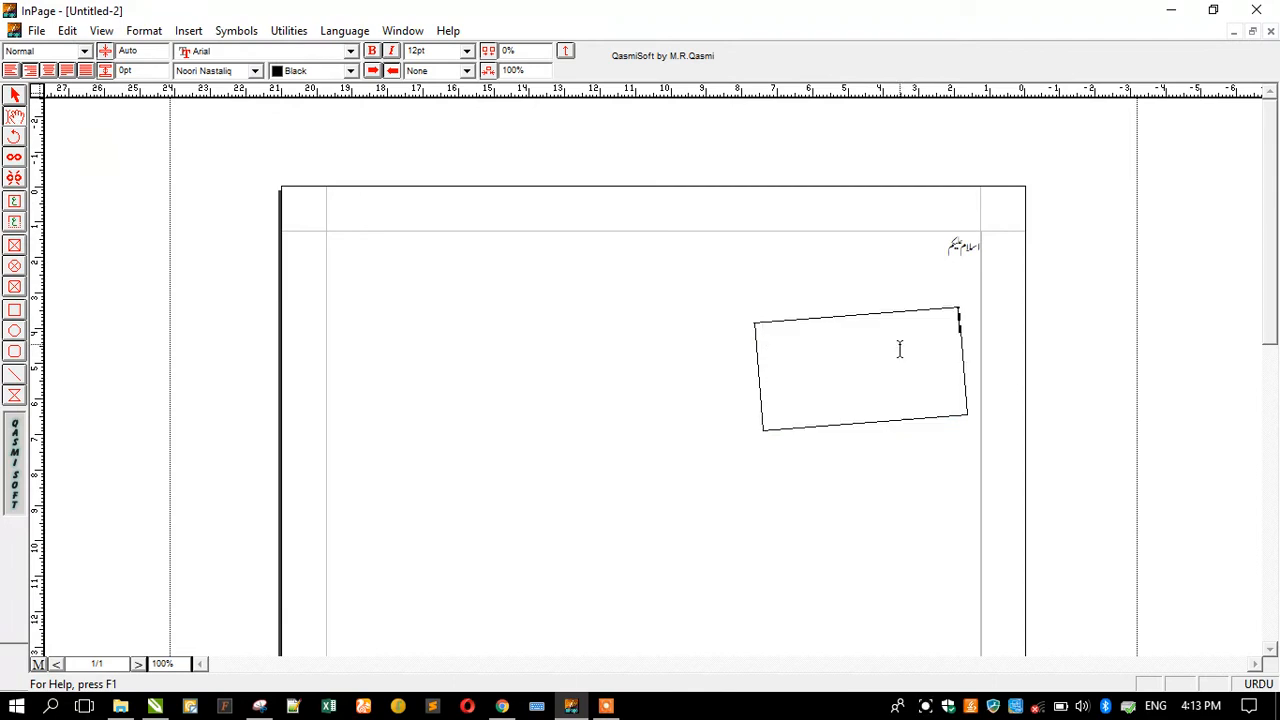
Duplicate the emptied text box and place the copy directly beside the original.
click(14, 95)
click(815, 338)
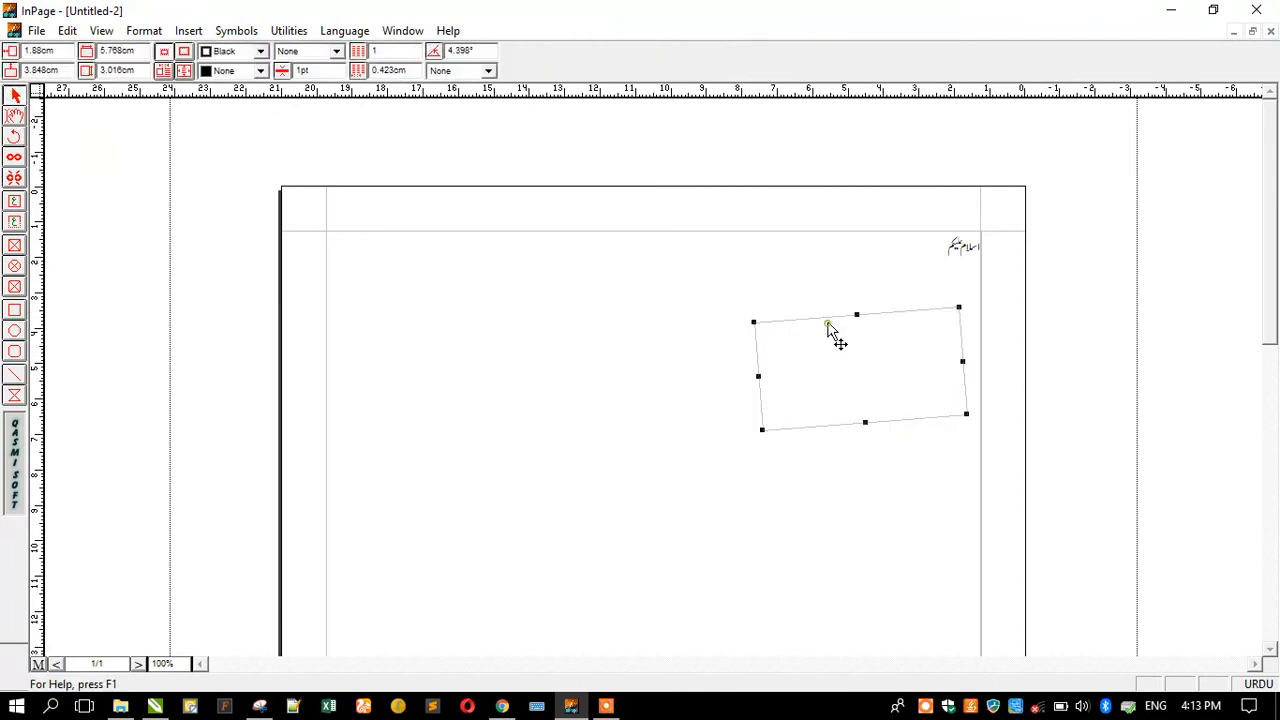
key(ctrl+c)
key(ctrl+v)
click(588, 353)
drag(541, 379, 657, 335)
Paste a second copy of the empty text box beyond the first copy and adjust both copies' positions to form a row of three.
key(ctrl+v)
click(394, 340)
drag(369, 383, 499, 342)
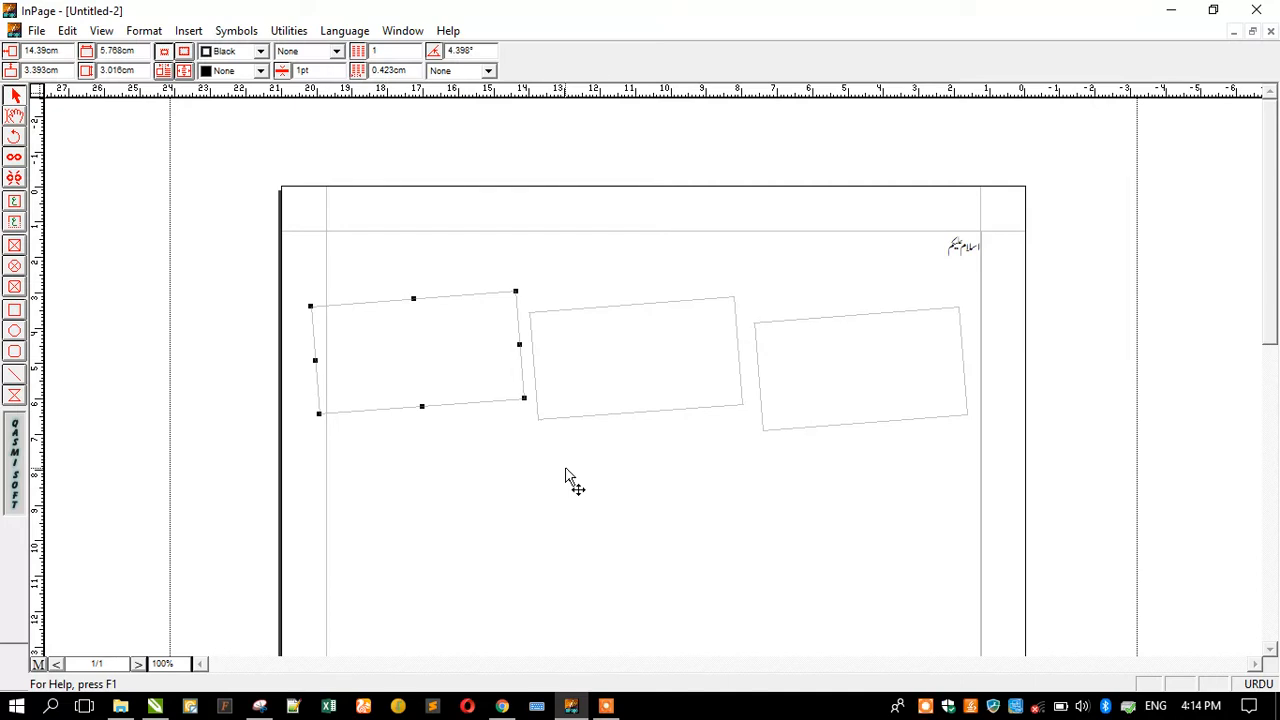
click(630, 400)
click(423, 371)
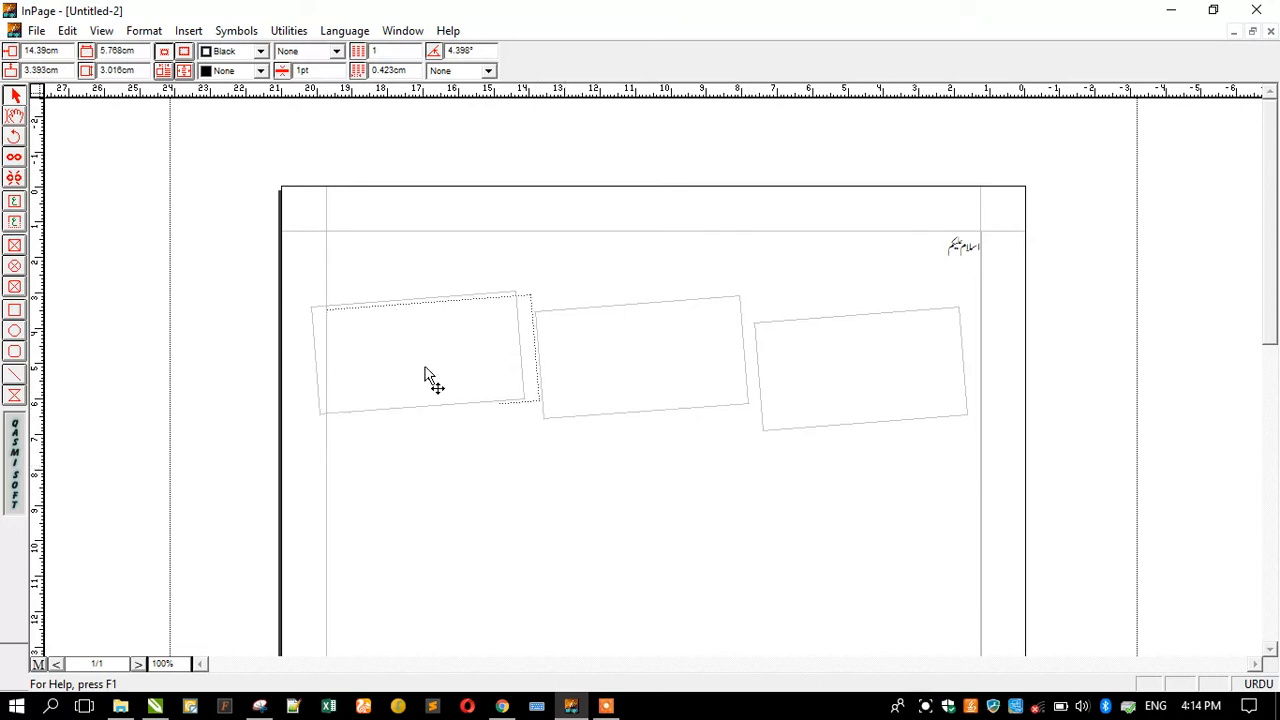
drag(422, 367, 427, 368)
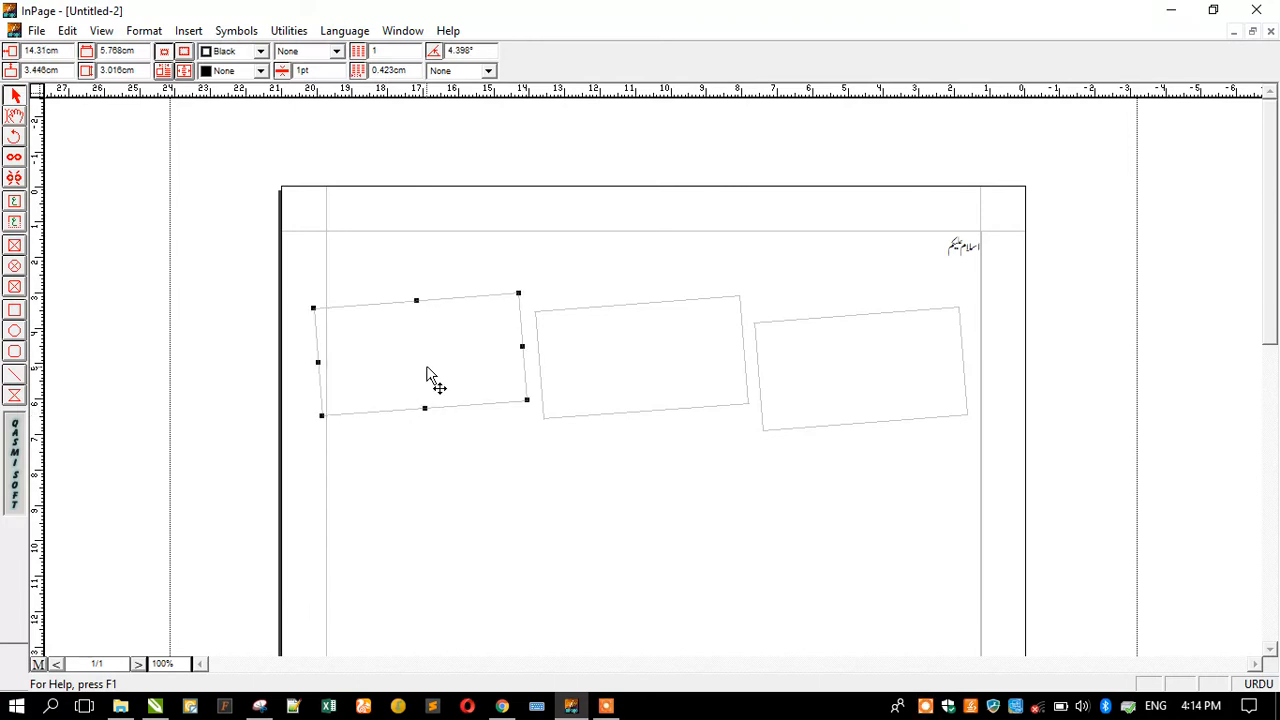
Link the original text box to the middle one and the middle one to the third, forming a single chain.
click(852, 366)
click(14, 157)
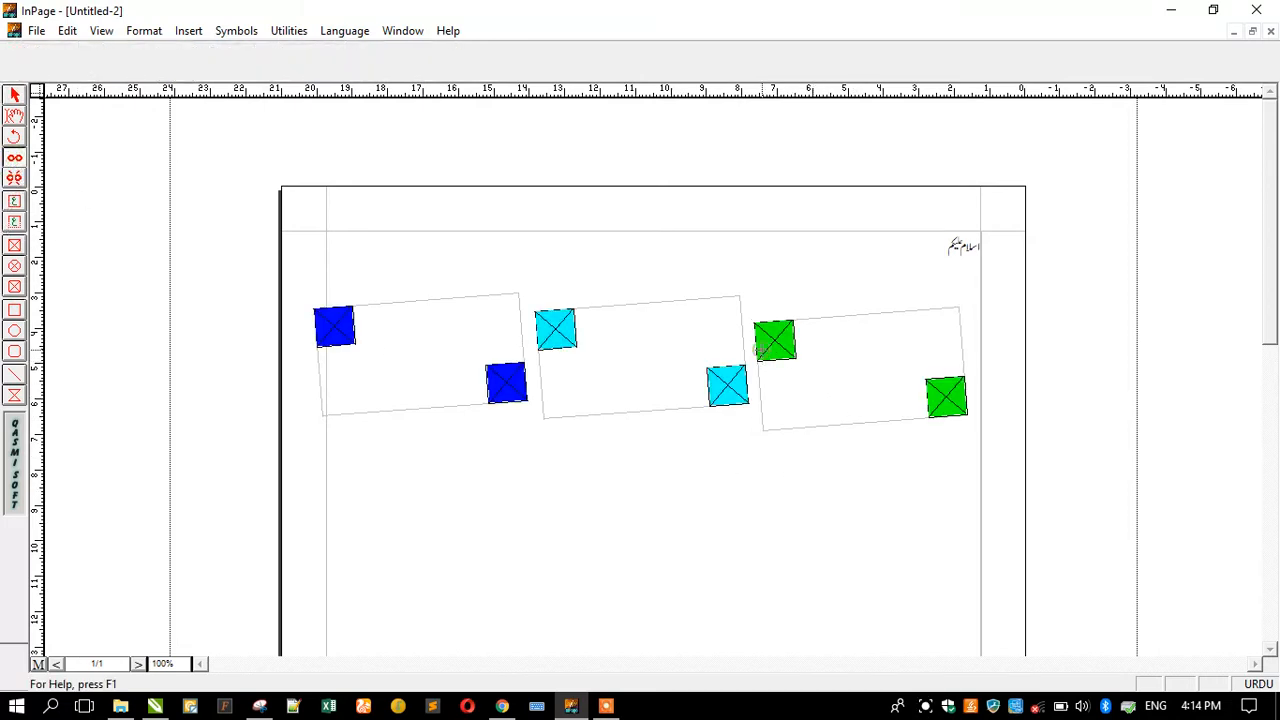
click(590, 362)
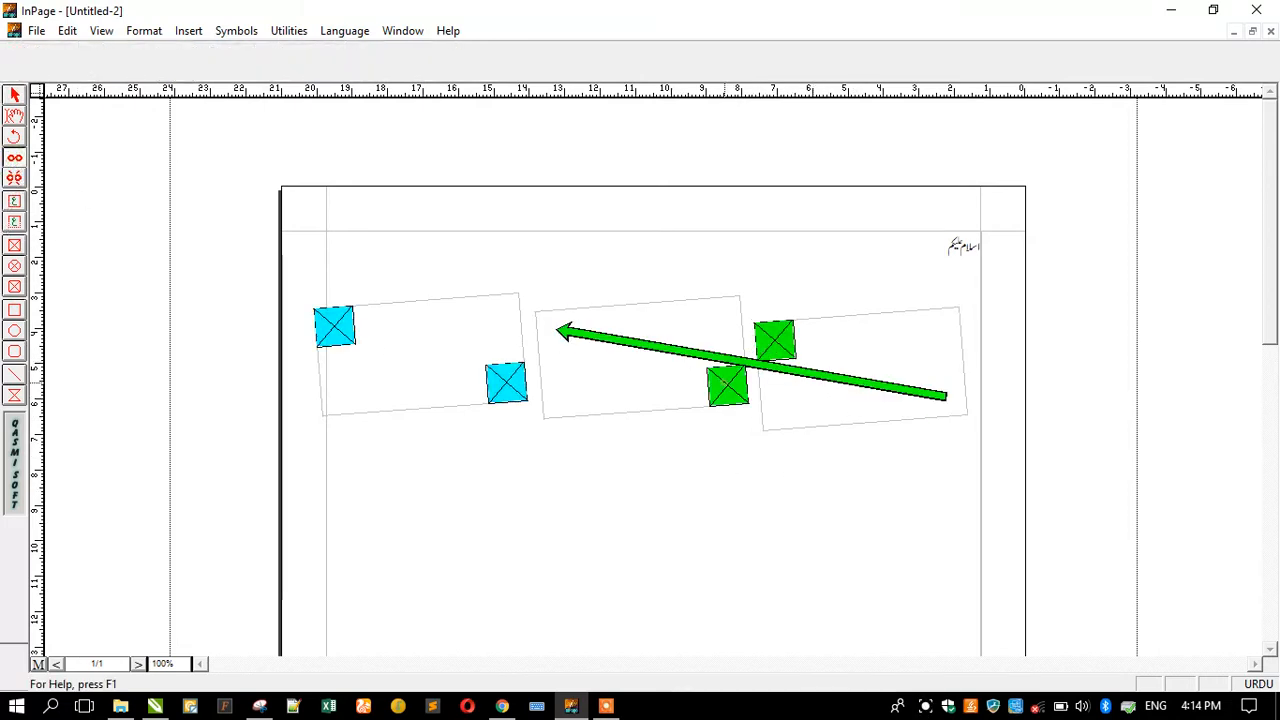
click(15, 95)
click(646, 371)
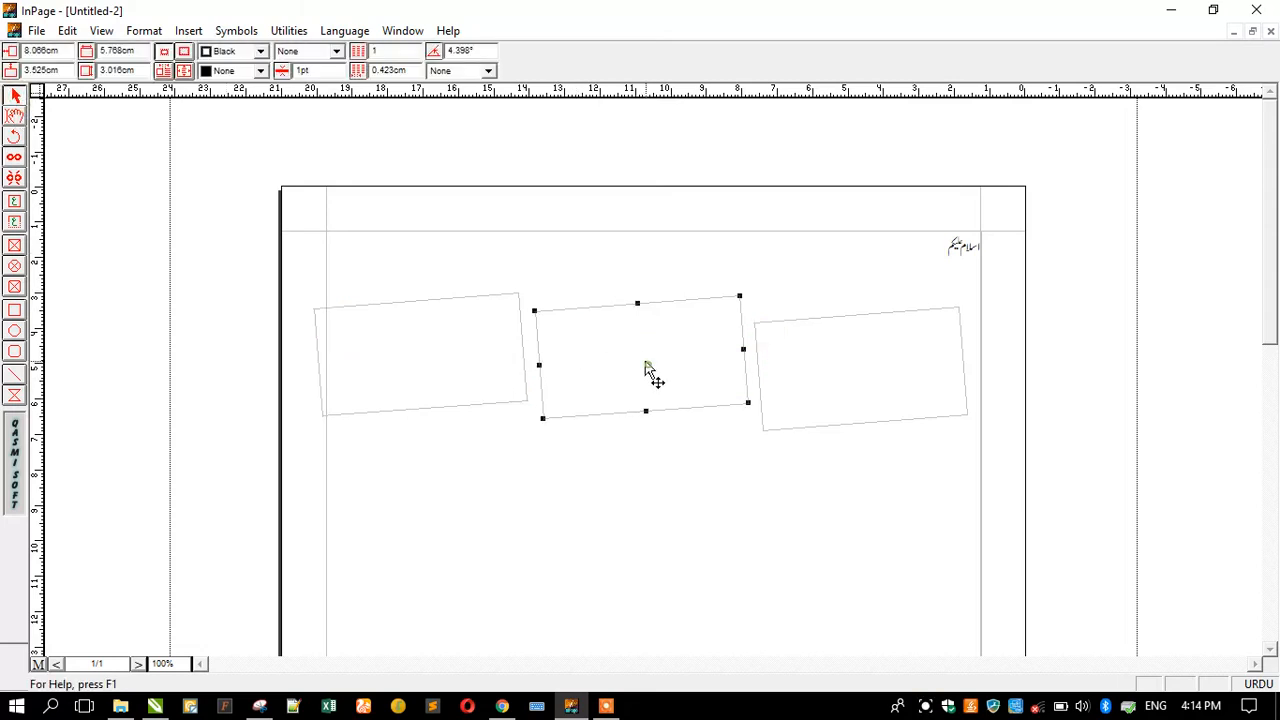
click(14, 160)
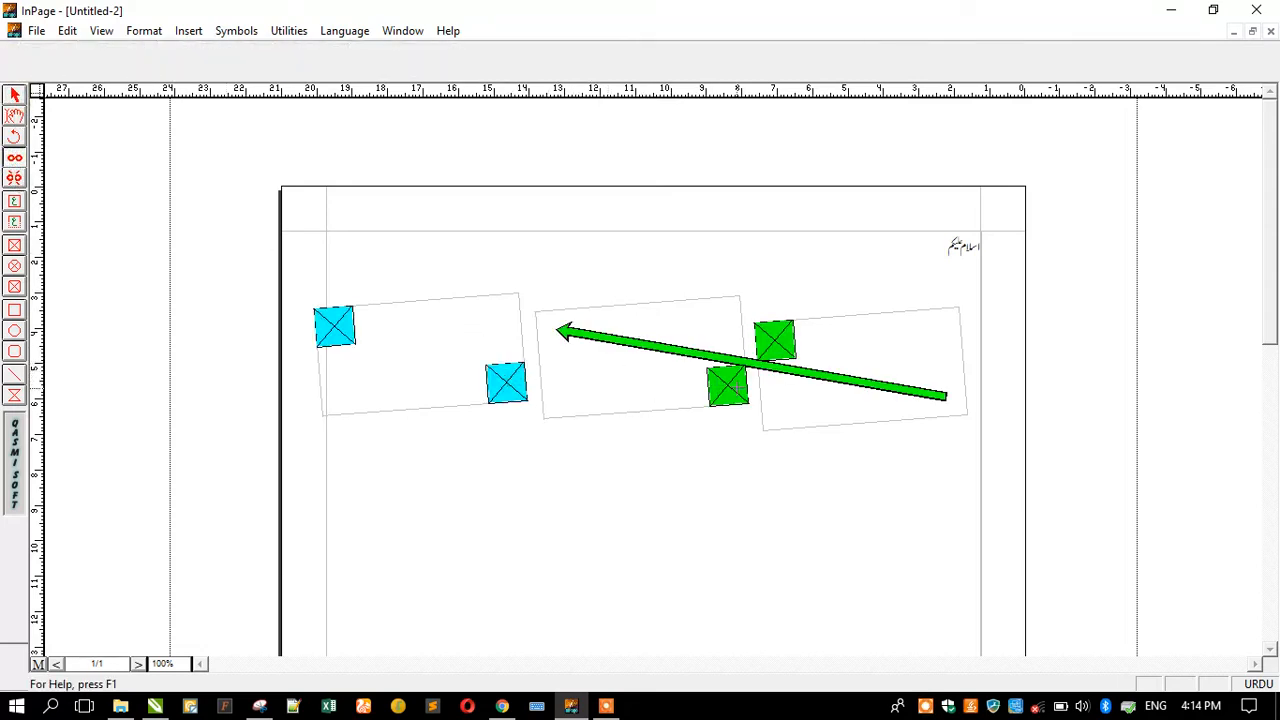
click(506, 380)
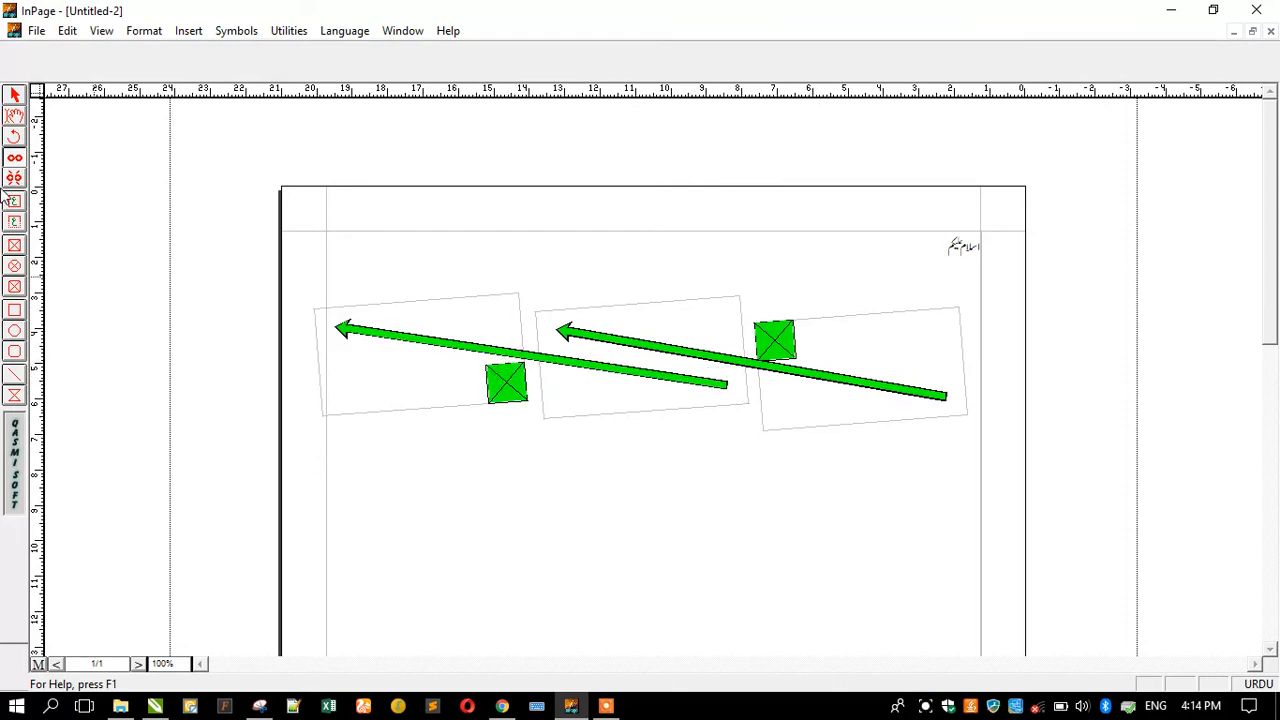
Enter سدف سدت in the chain's first text box, then copy and paste it repeatedly until all three linked boxes are filled.
click(14, 116)
click(851, 360)
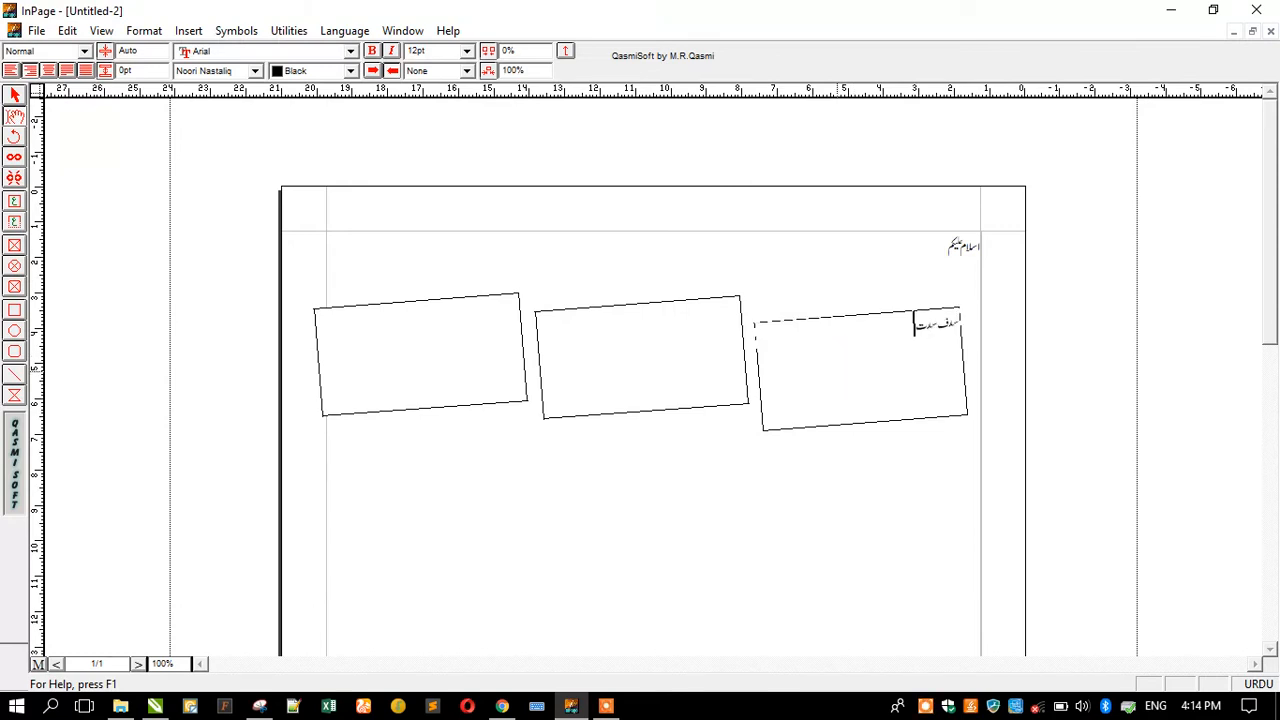
key(ctrl+a)
key(ctrl+c)
key(ctrl+v)
key(ctrl+v)
key(ctrl+v)
key(ctrl+v)
key(ctrl+v)
key(ctrl+v)
key(ctrl+v)
key(ctrl+v)
key(ctrl+v)
key(ctrl+v)
key(ctrl+v)
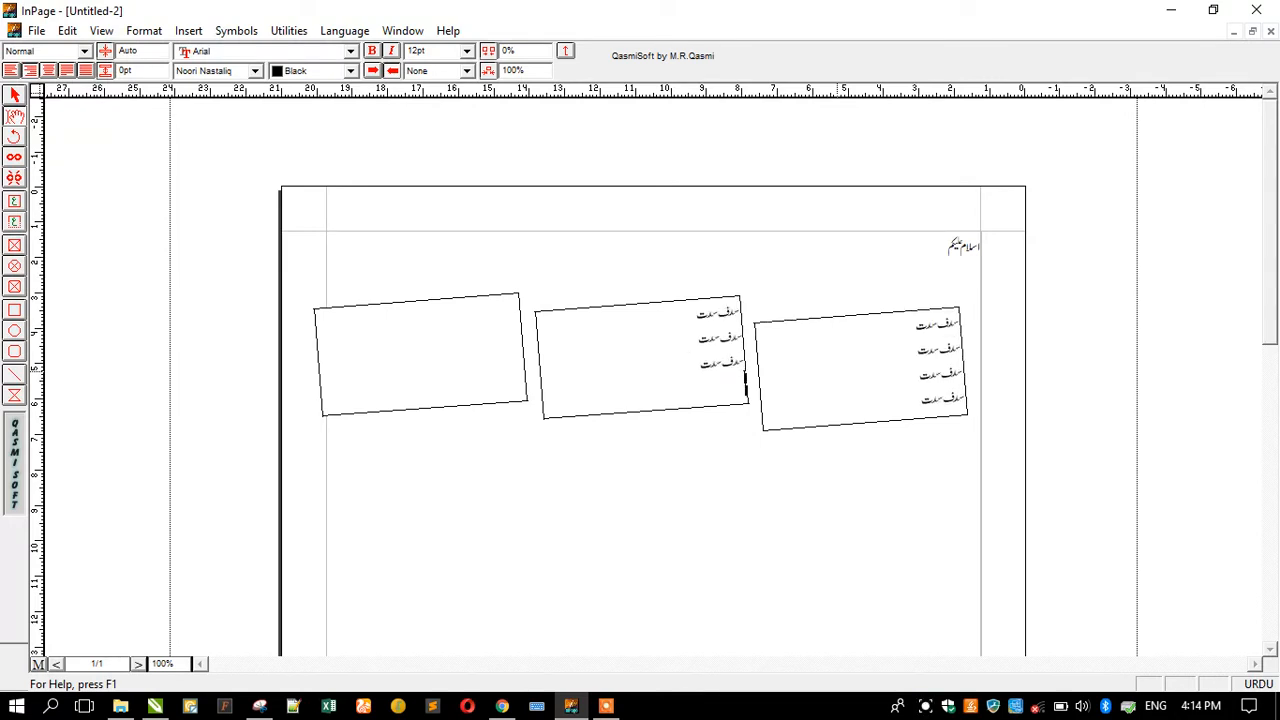
key(ctrl+v)
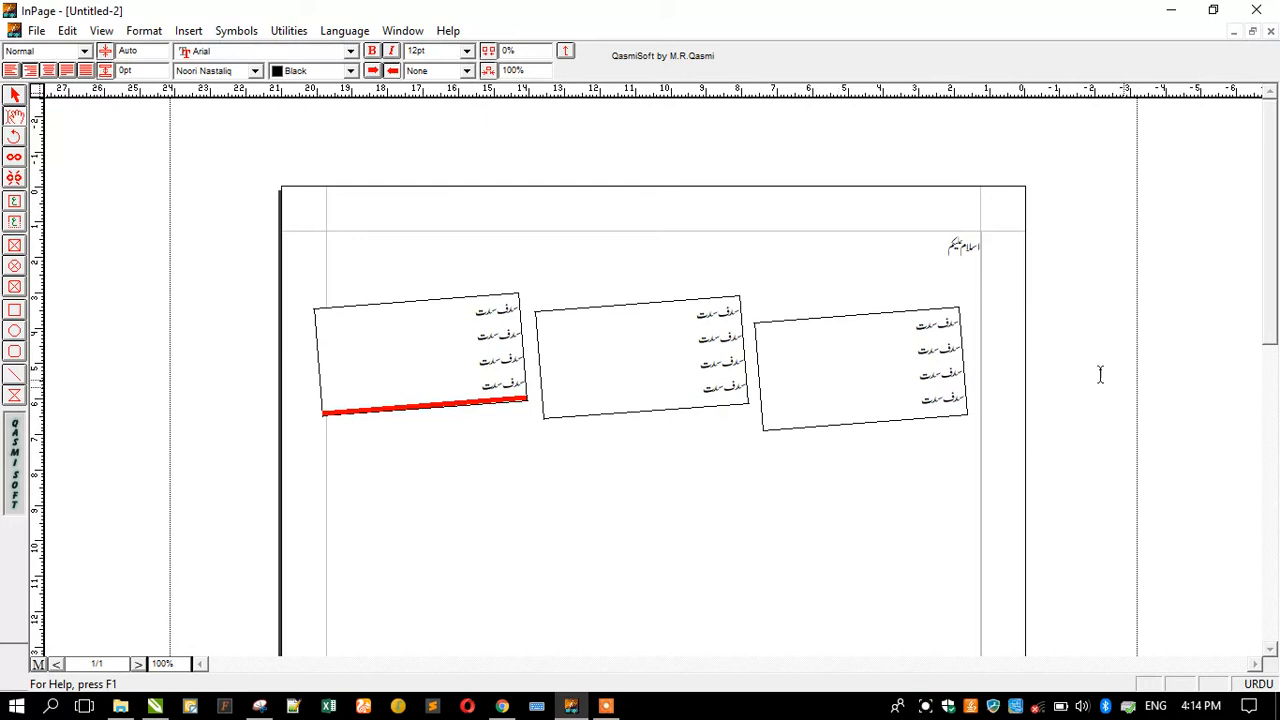
Break both links in the filled chain with the Unlink tool, separating the three text boxes.
click(14, 176)
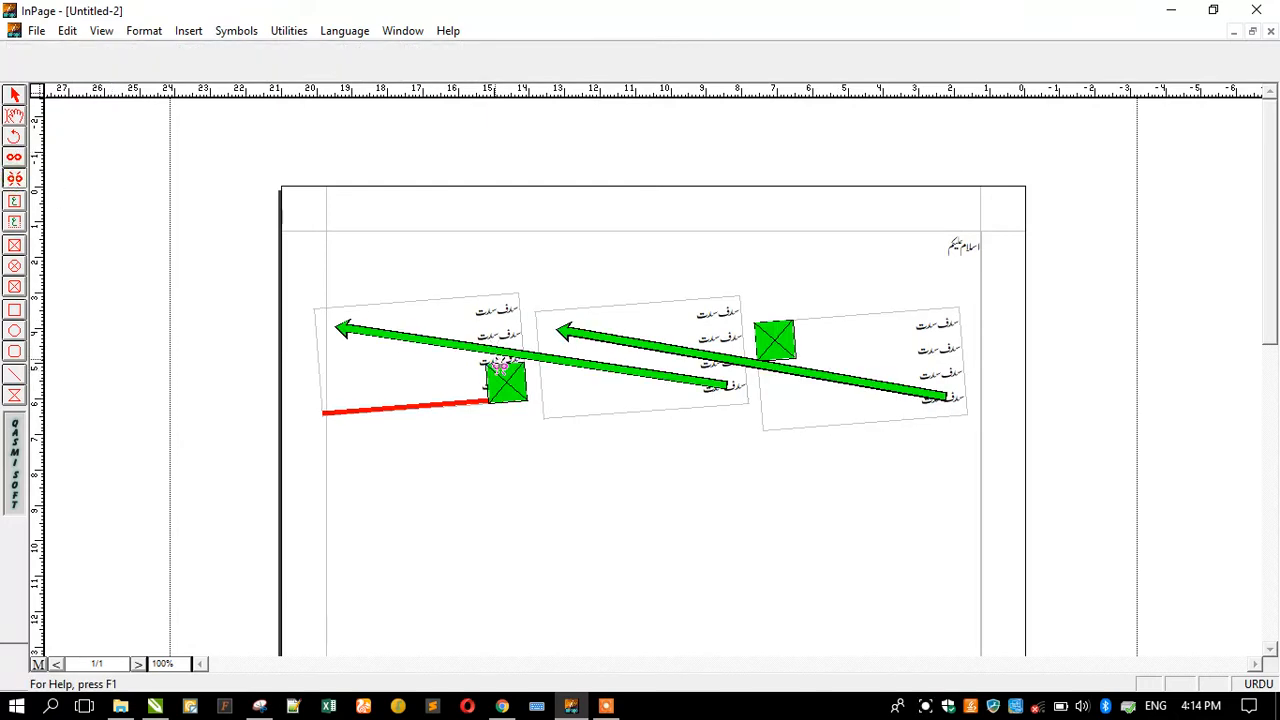
click(501, 383)
click(727, 385)
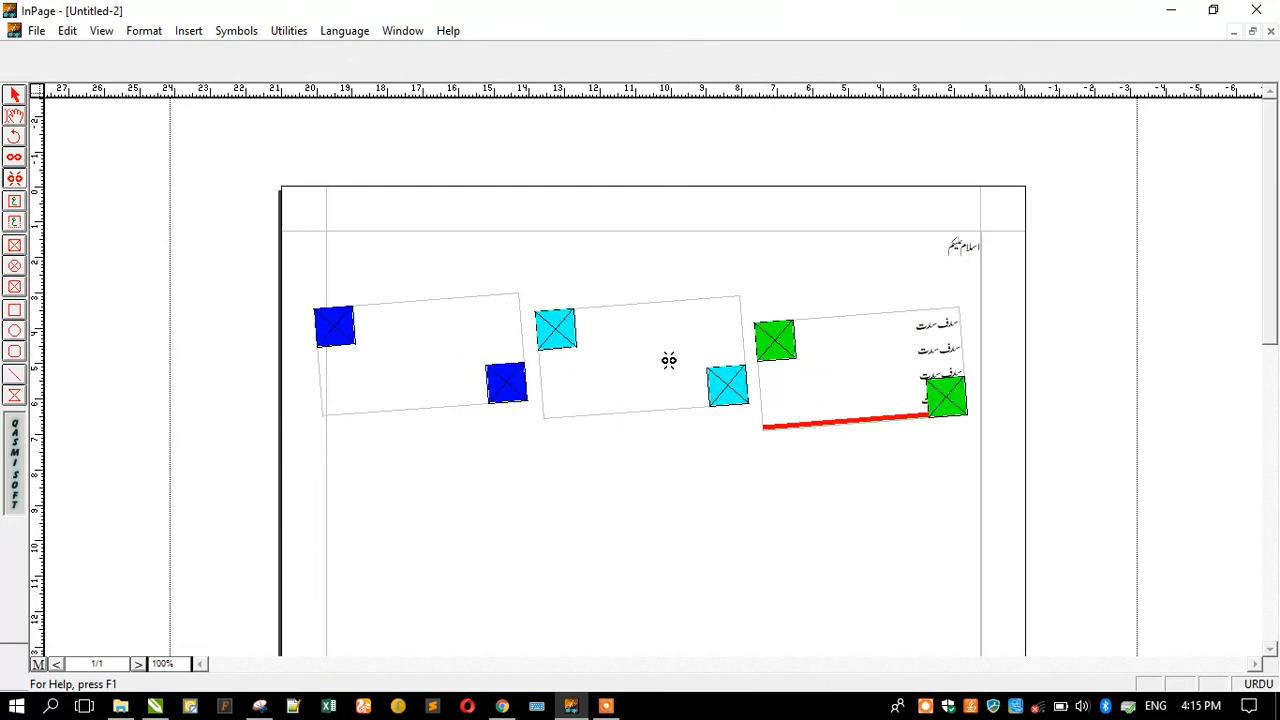
Relink the text box containing the text to the middle box and then to the third box.
click(14, 157)
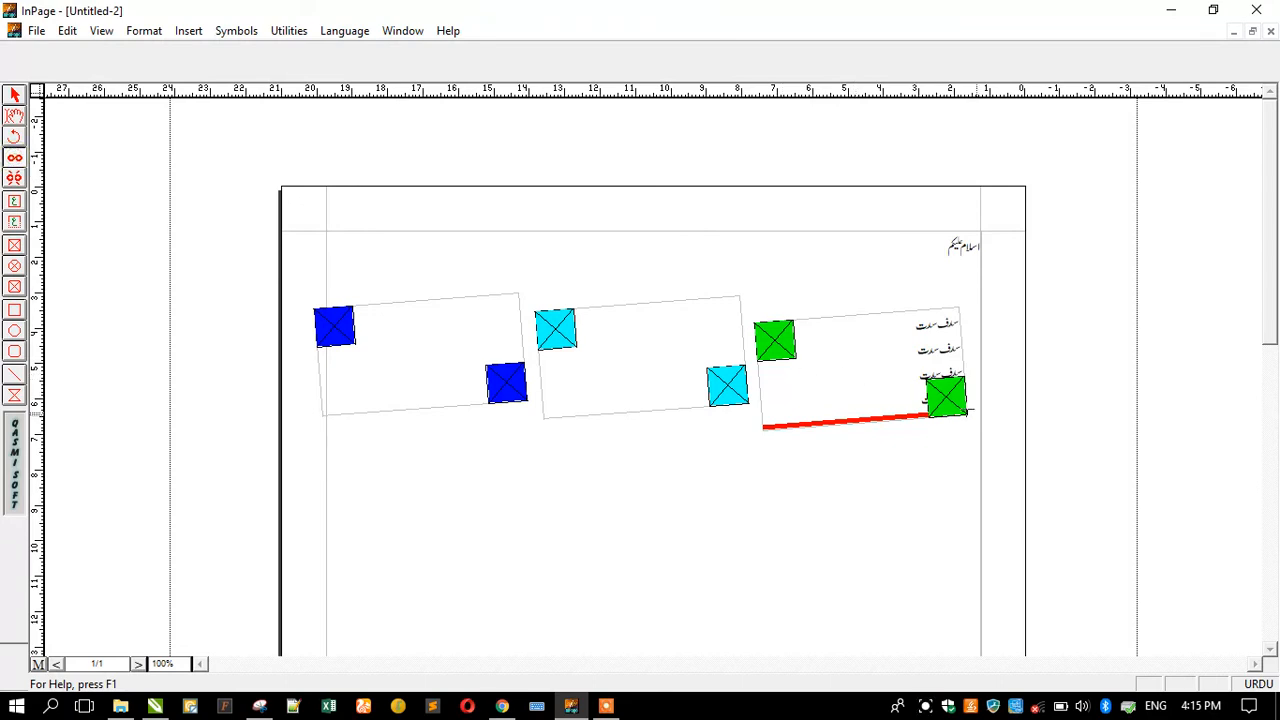
click(727, 390)
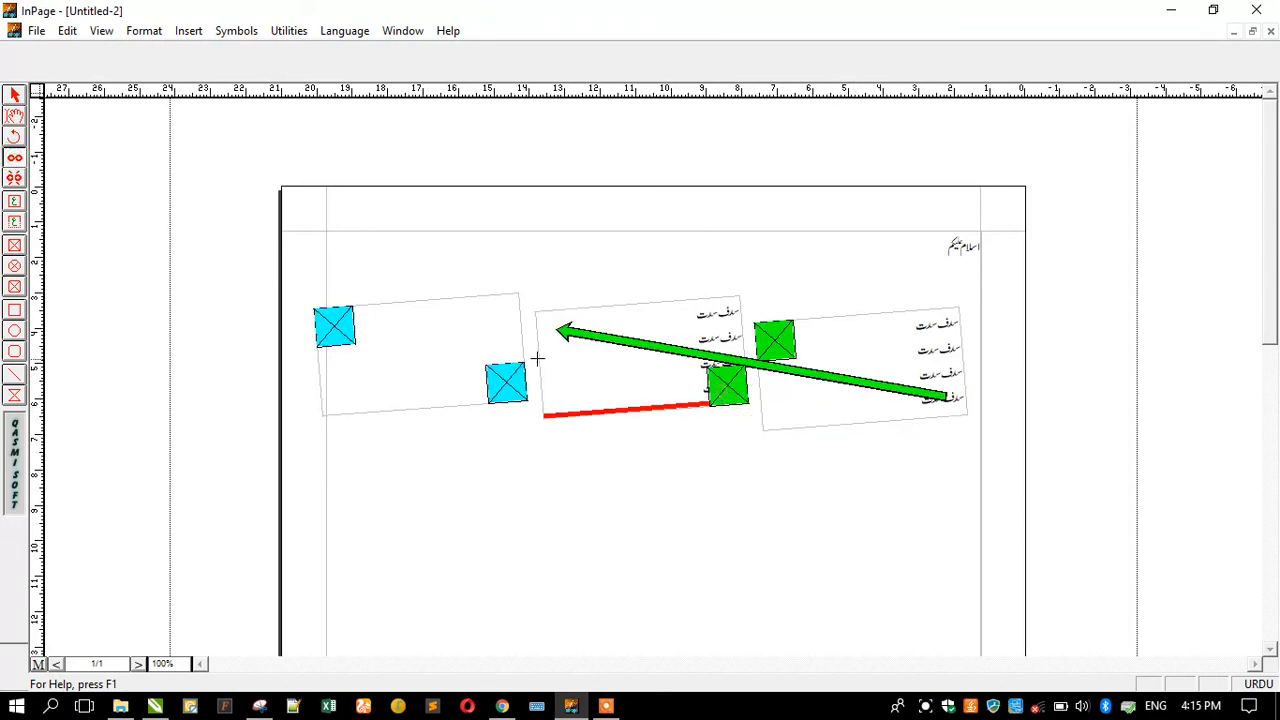
click(505, 380)
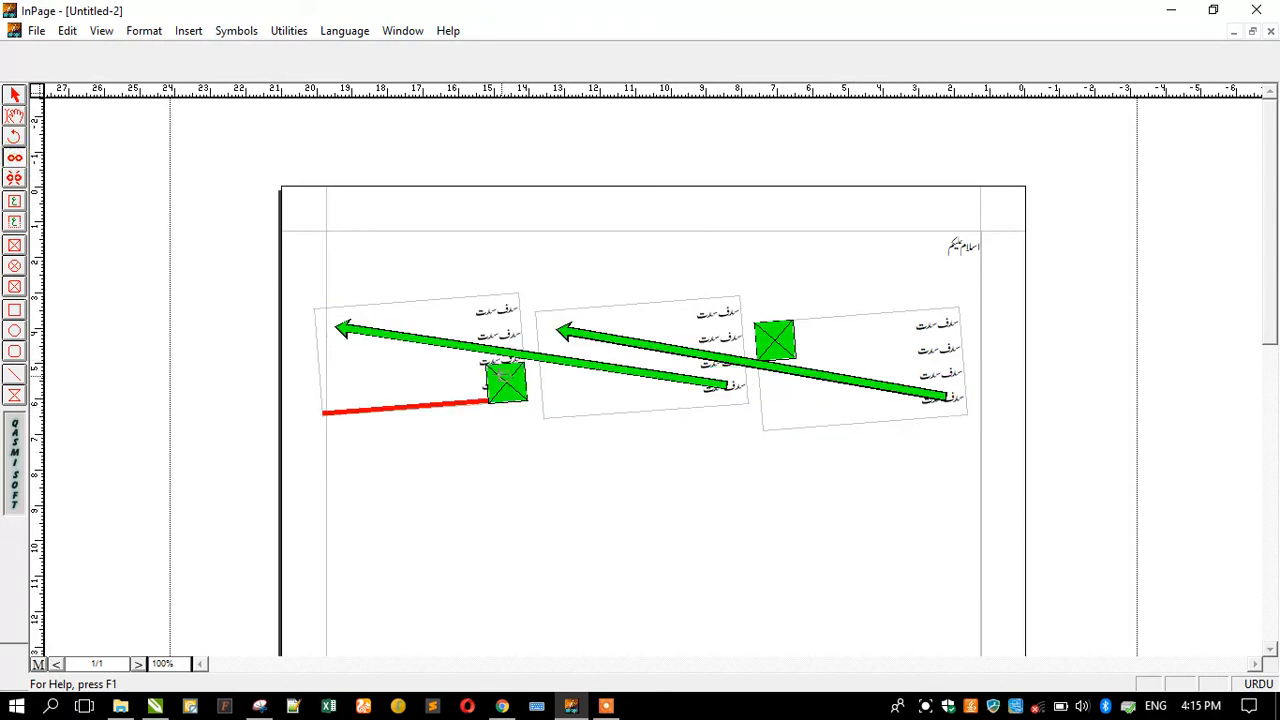
Delete all three linked text boxes from the page.
click(398, 318)
key(Delete)
click(613, 340)
key(Delete)
click(871, 366)
key(Delete)
Draw a rectangular text box on the page and a wide title text box overlapping it.
click(14, 208)
drag(577, 312, 883, 477)
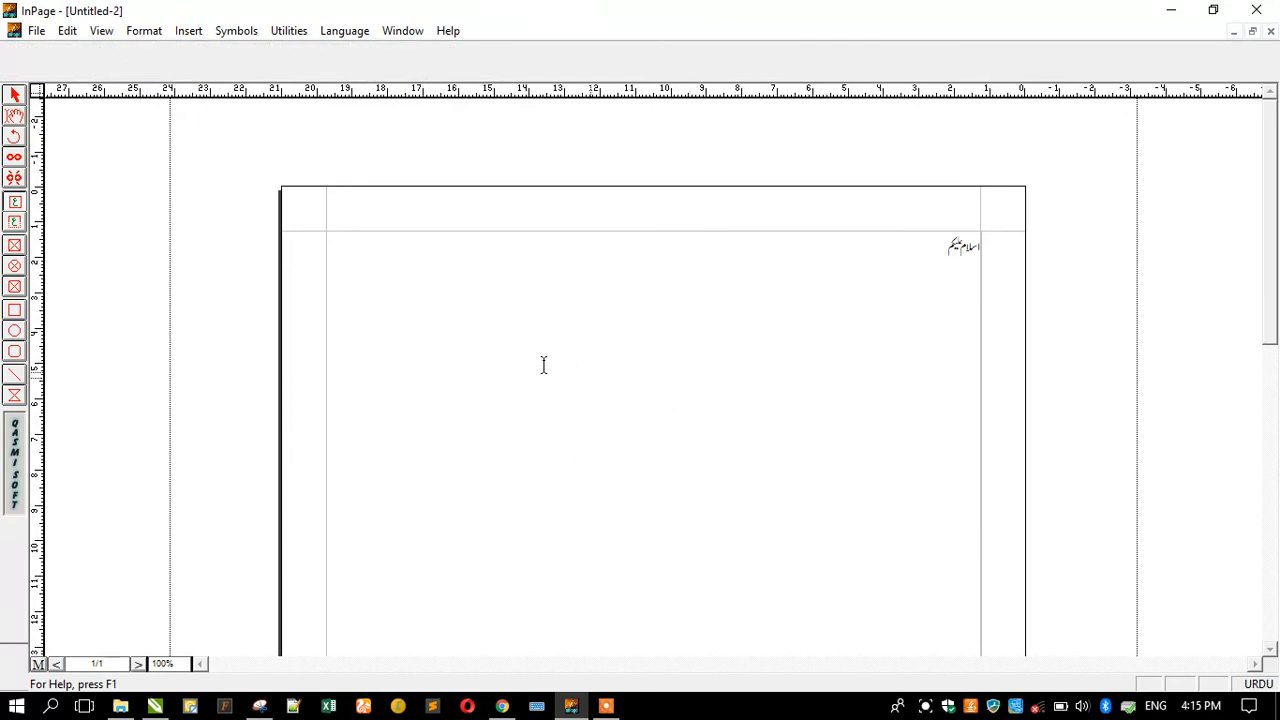
click(15, 222)
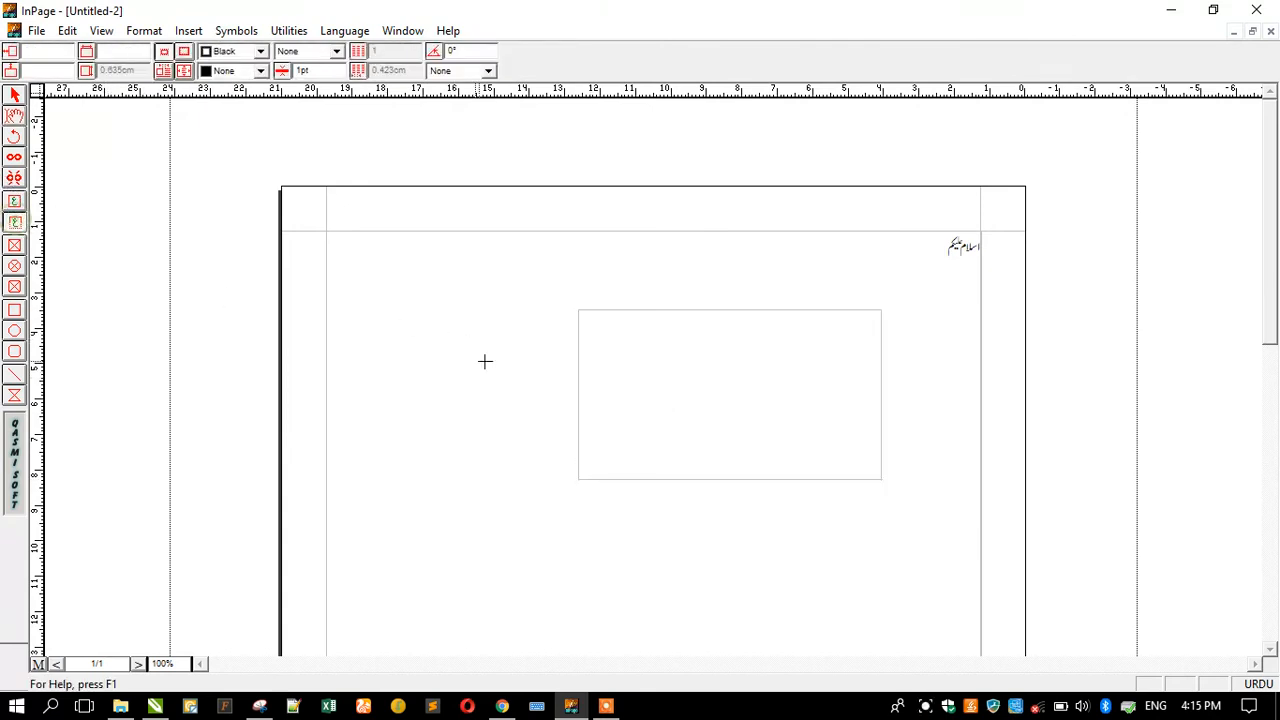
mouse_move(414, 337)
mouse_down()
mouse_move(611, 446)
mouse_move(960, 414)
mouse_move(898, 400)
mouse_move(906, 411)
mouse_up()
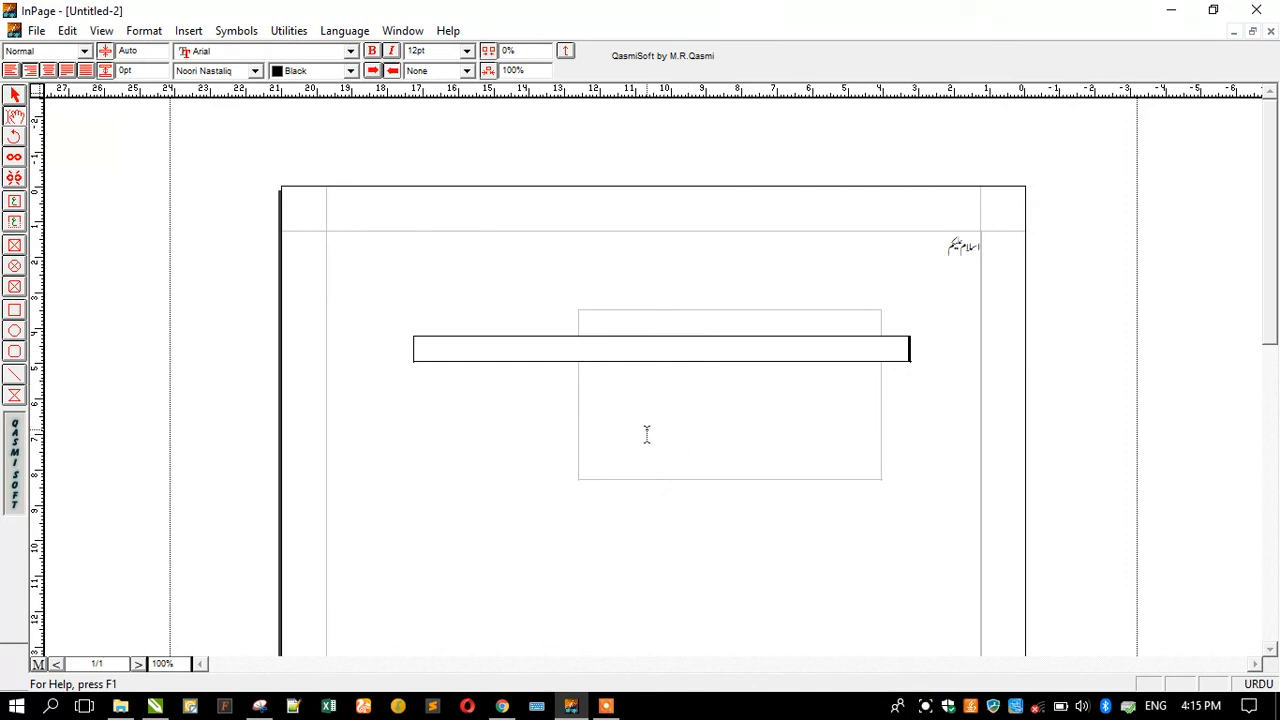
Fill the wide title text box with six short lines of Urdu sample text, such as اسدسد, and remove the trailing empty line.
key(Return)
text(اسدسد)
key(Return)
text(جکسکدجاسد)
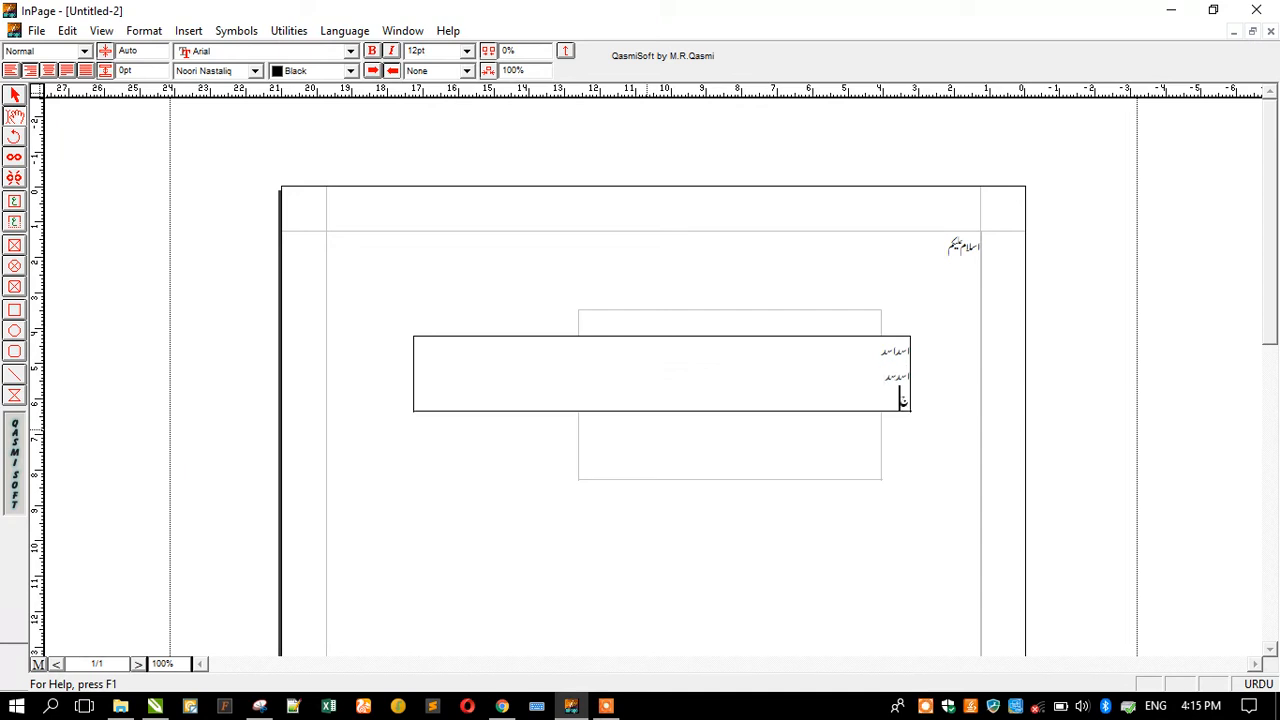
key(Return)
text(جلکسدف)
key(Return)
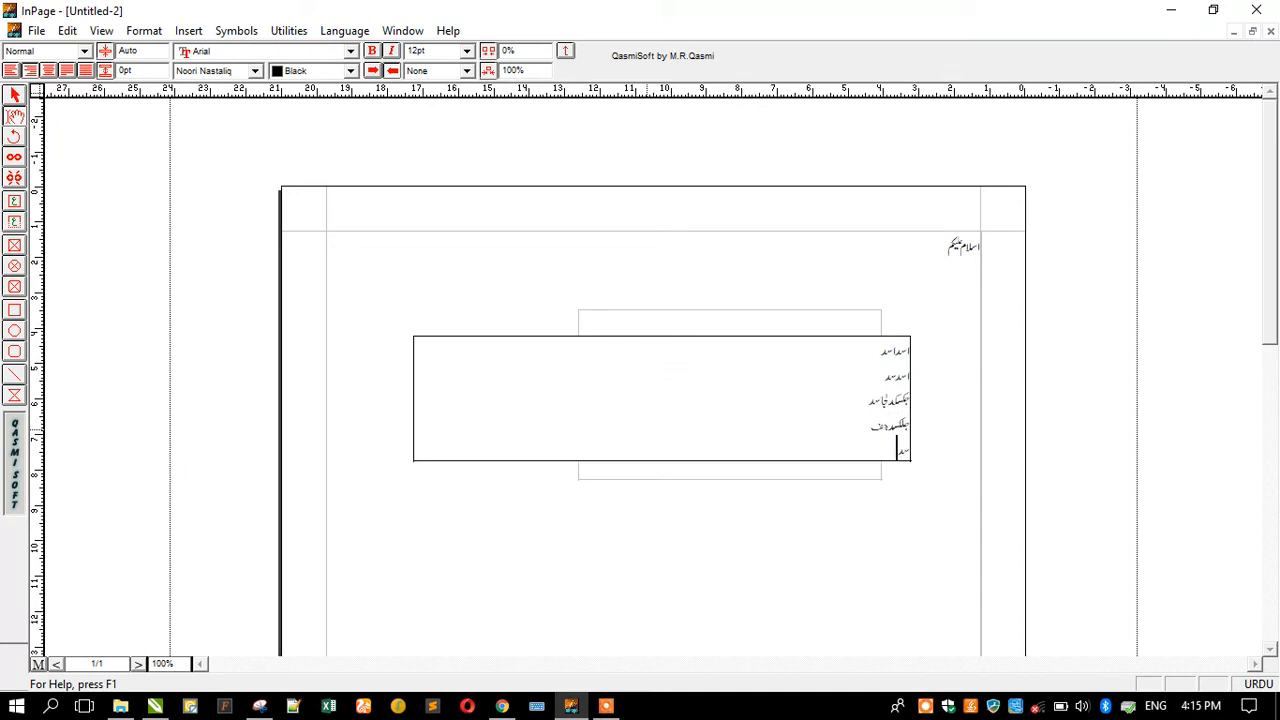
text(سدسدخ)
key(Return)
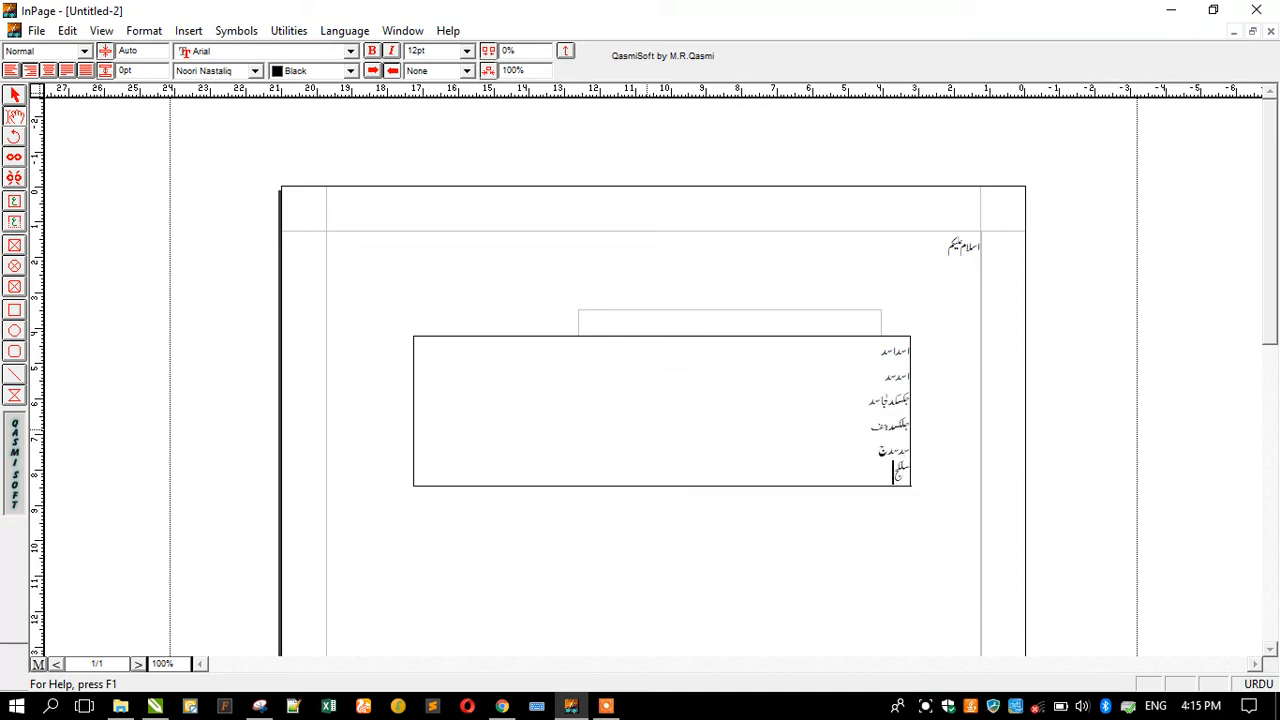
text(سجلج)
key(Return)
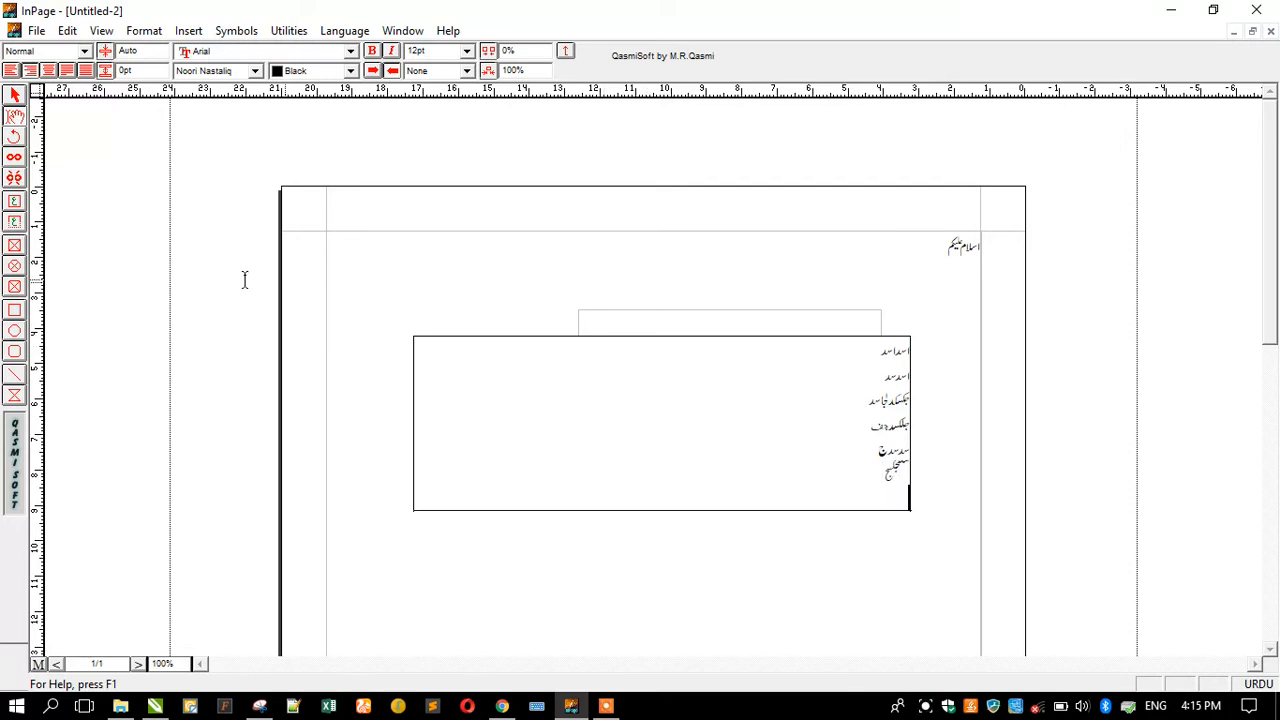
key(BackSpace)
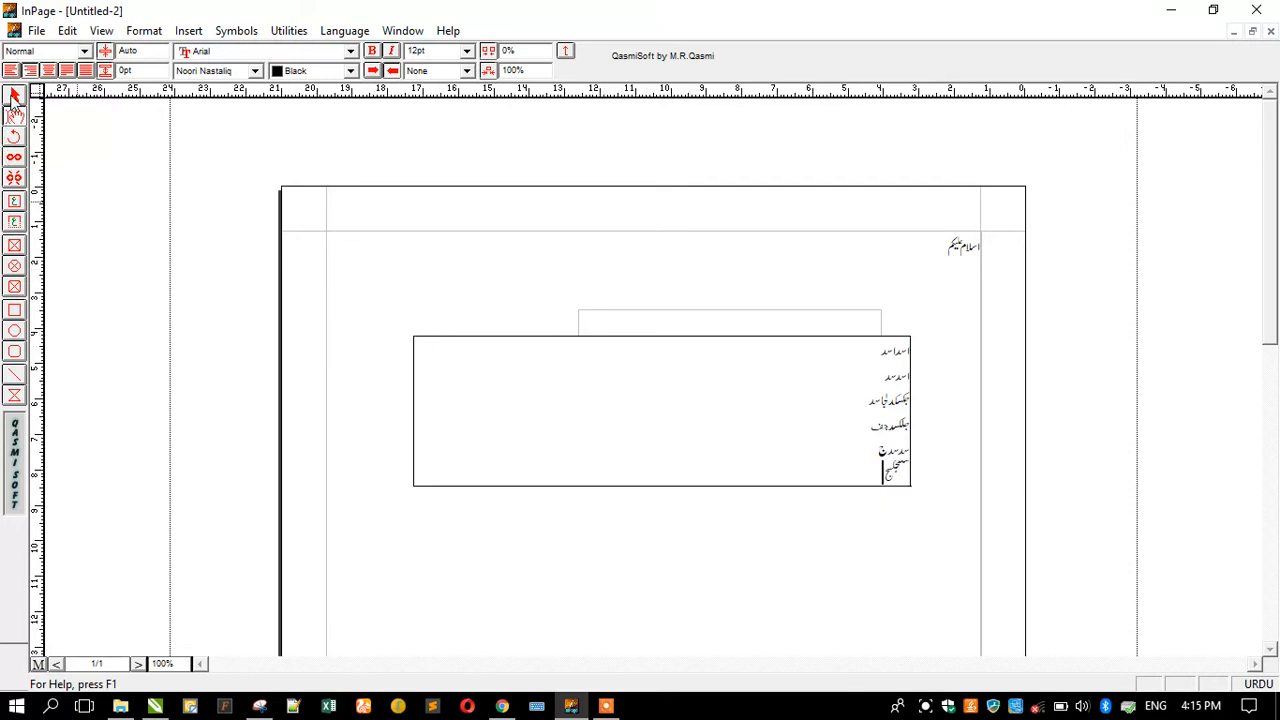
Move the title text box up to the page's top margin, widen it to about 15.5 cm, and place the empty box below it.
click(14, 95)
drag(591, 377, 558, 273)
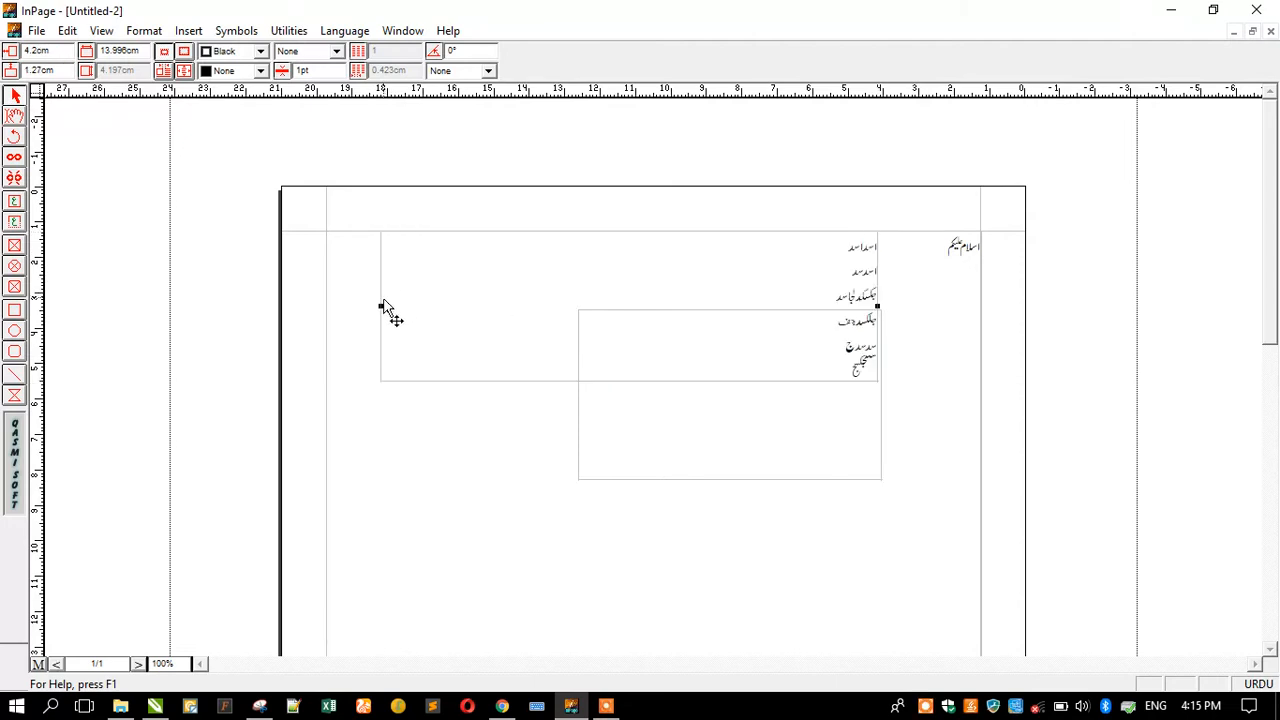
drag(381, 305, 326, 305)
drag(589, 380, 619, 386)
drag(640, 428, 592, 503)
click(778, 305)
click(940, 255)
drag(941, 249, 938, 286)
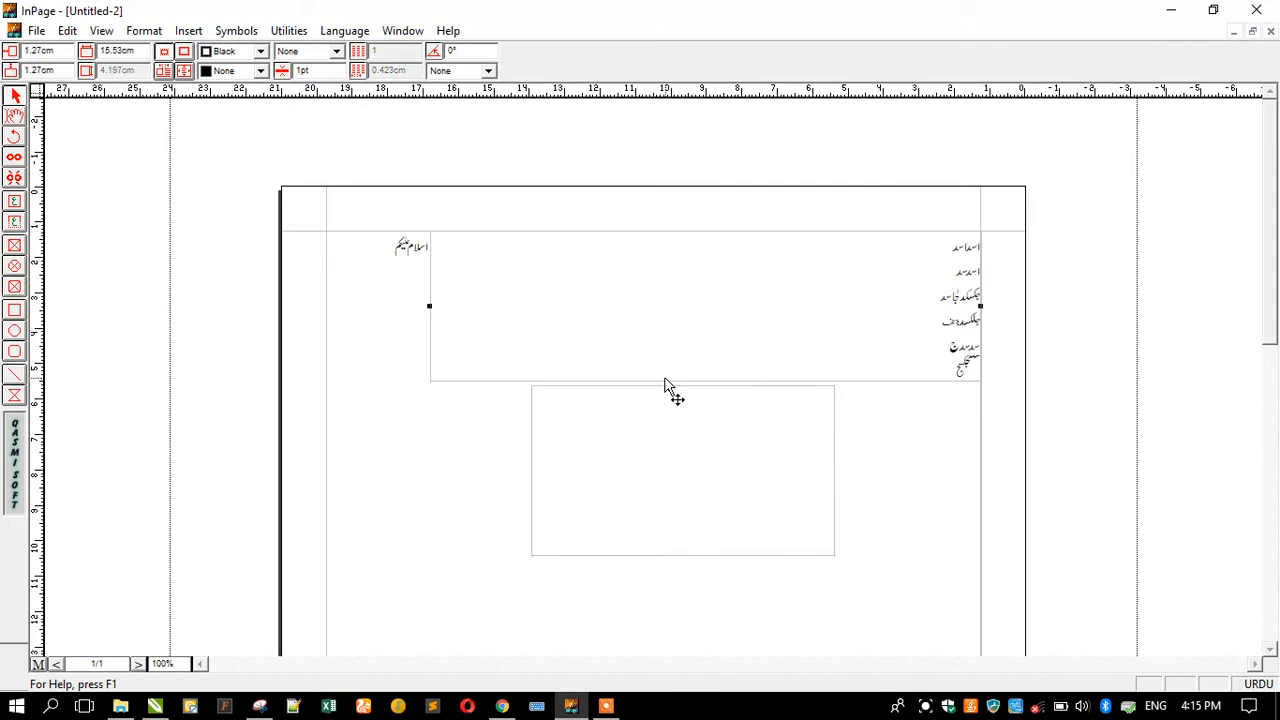
Delete the title text box and the empty rectangular text box from the page.
key(Delete)
drag(651, 416, 627, 316)
key(Delete)
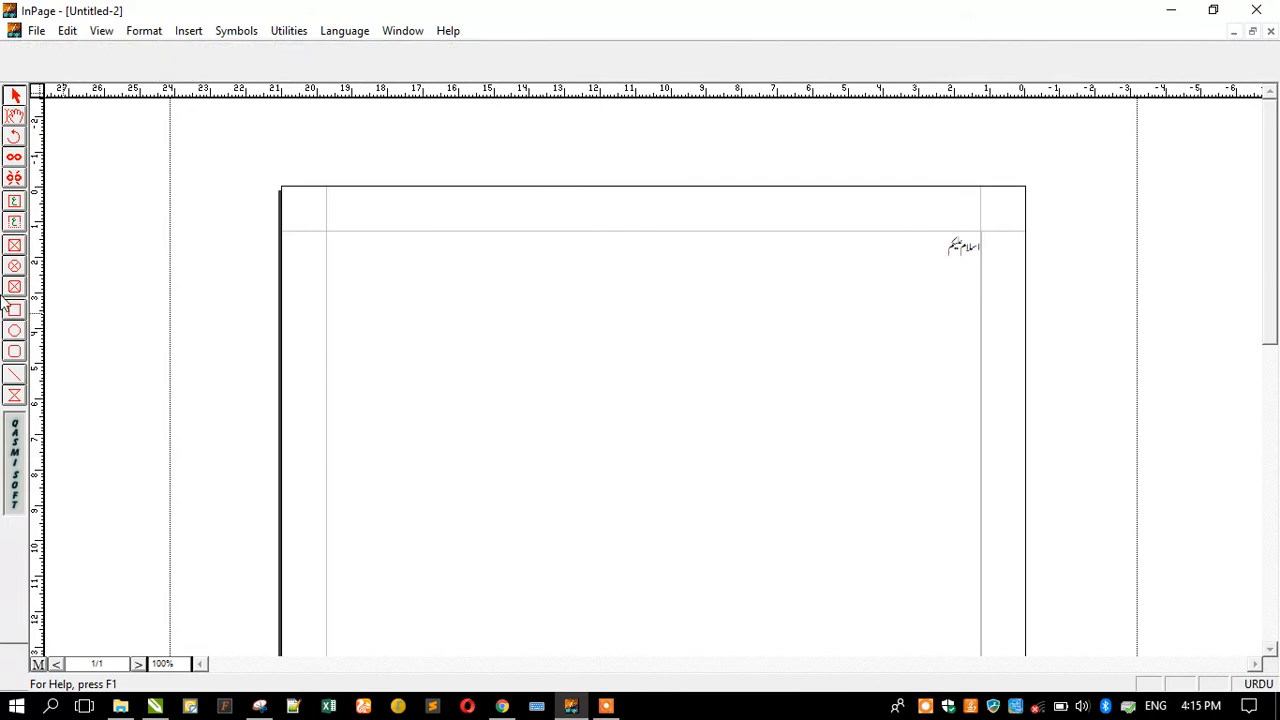
Draw a rectangular picture box about 4.7 × 3.8 cm, plus an elliptical and a rounded-corner picture box on the page.
click(14, 246)
mouse_move(426, 270)
mouse_down()
mouse_move(723, 486)
mouse_move(595, 404)
mouse_up()
click(14, 288)
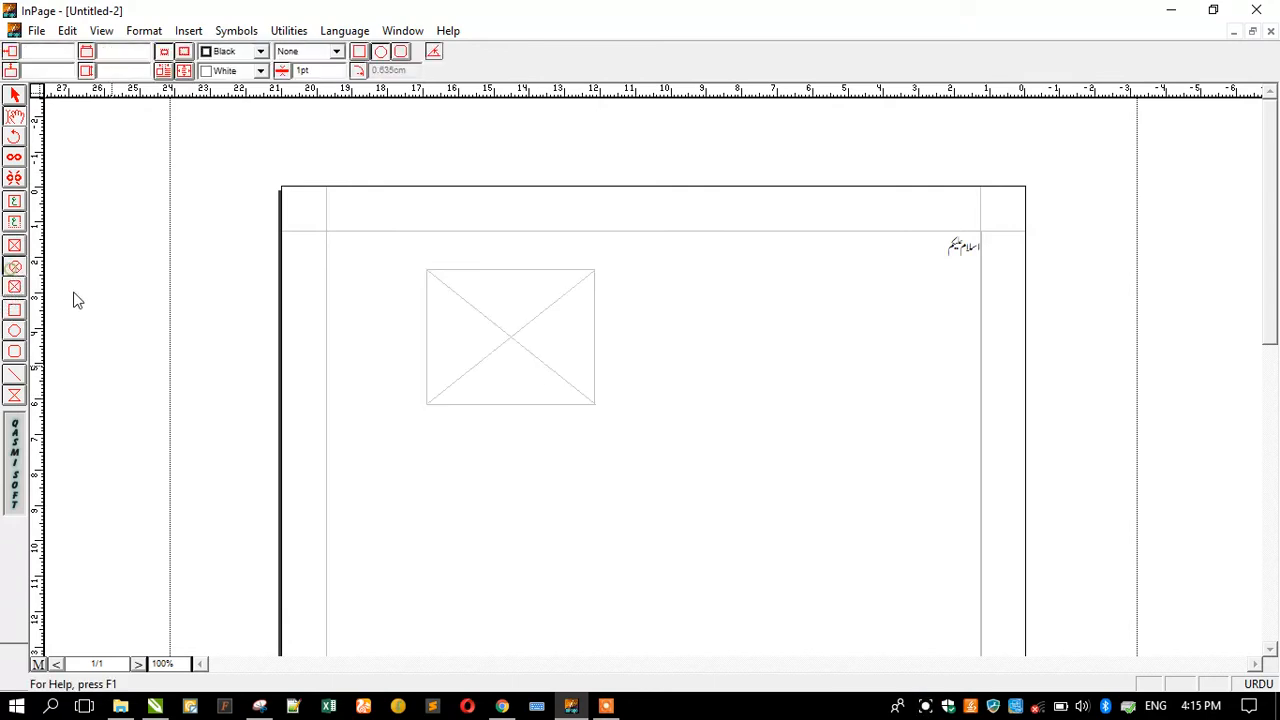
drag(810, 414, 893, 421)
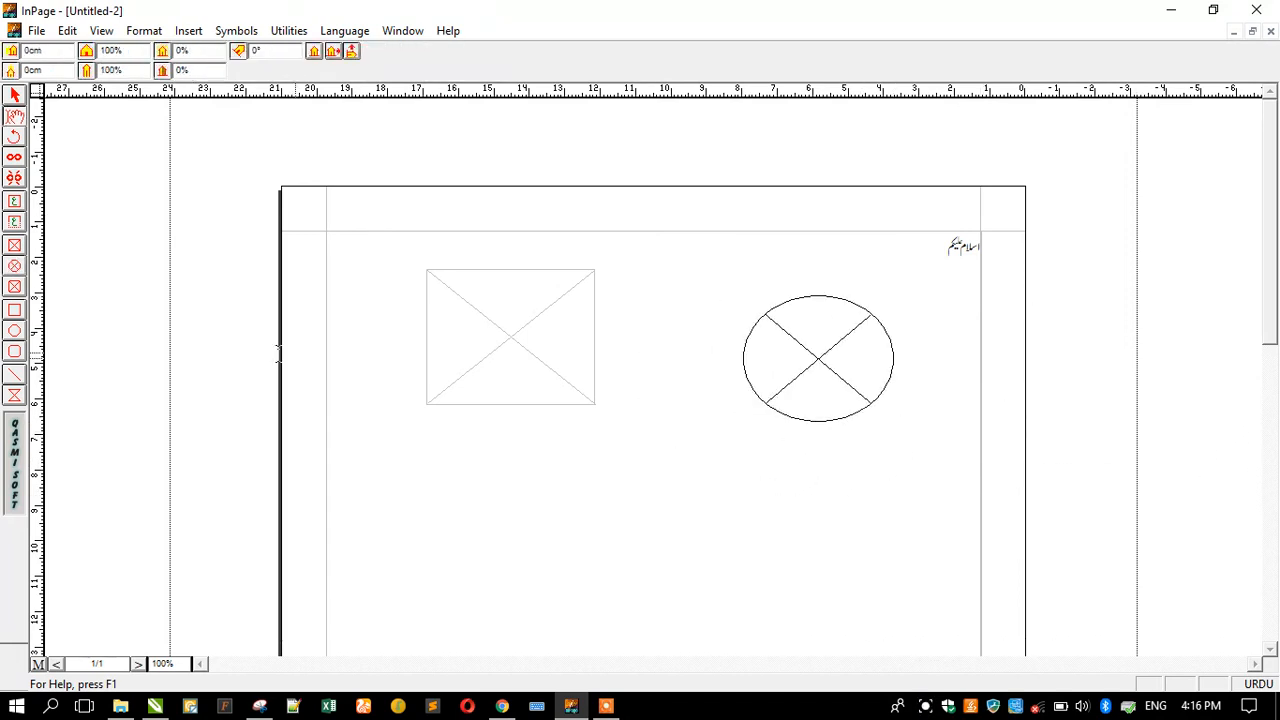
click(17, 310)
mouse_move(549, 378)
mouse_down()
mouse_move(789, 560)
mouse_move(937, 606)
mouse_move(723, 597)
mouse_move(723, 523)
mouse_move(677, 534)
mouse_move(707, 548)
mouse_move(706, 529)
mouse_move(477, 514)
mouse_move(297, 417)
mouse_move(260, 419)
mouse_move(626, 449)
mouse_move(720, 494)
mouse_up()
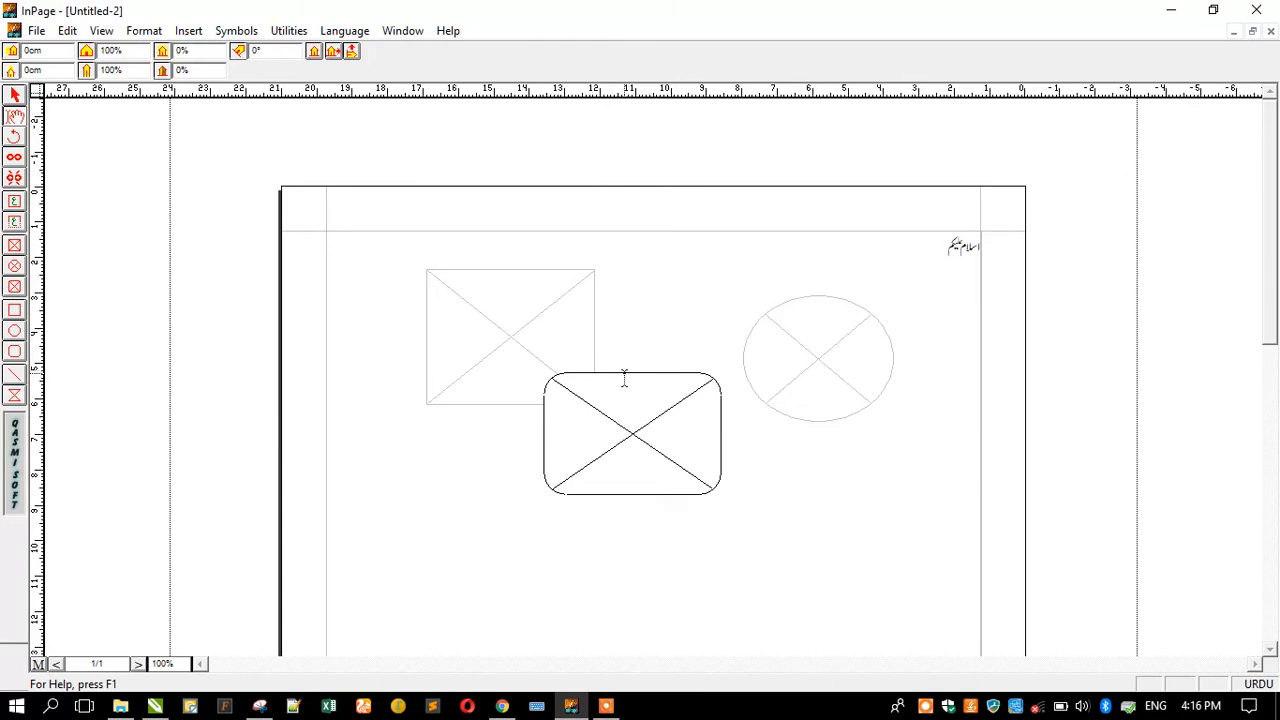
Import Unkjtitled-1.jpg from the Desktop's Fine Institute Pakistan folder into the rectangular picture box.
double_click(630, 435)
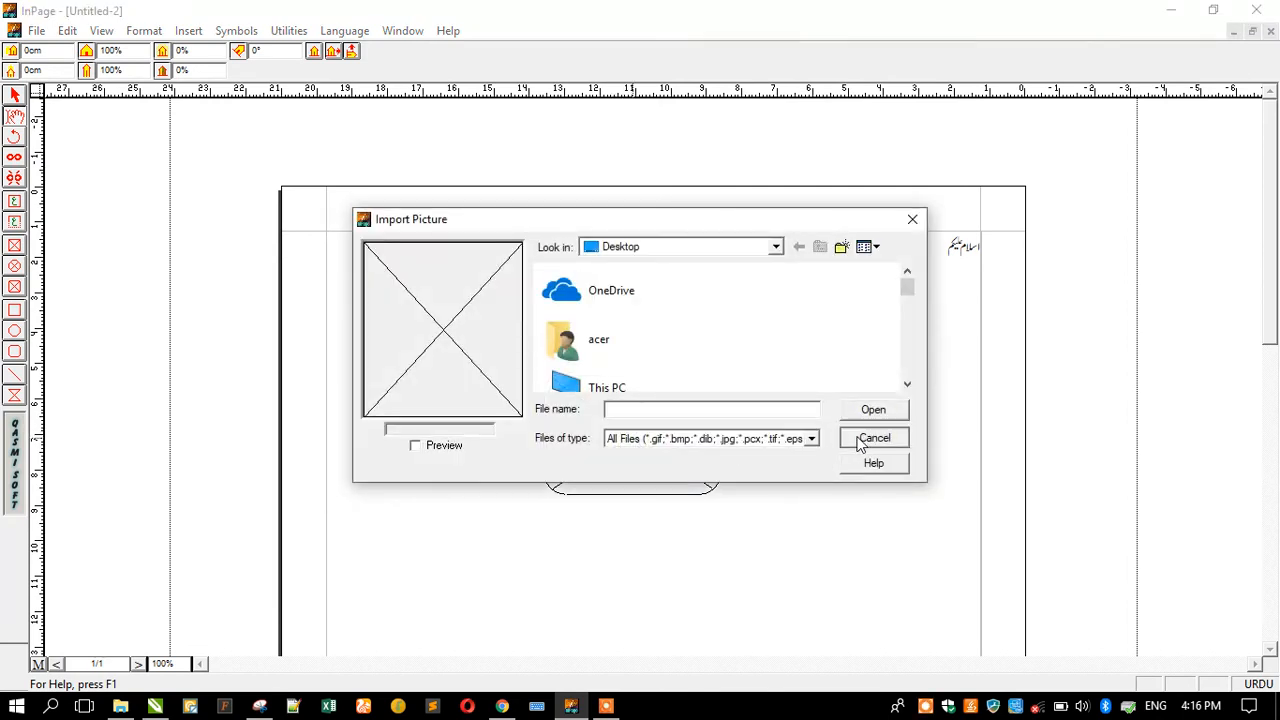
click(858, 444)
double_click(500, 358)
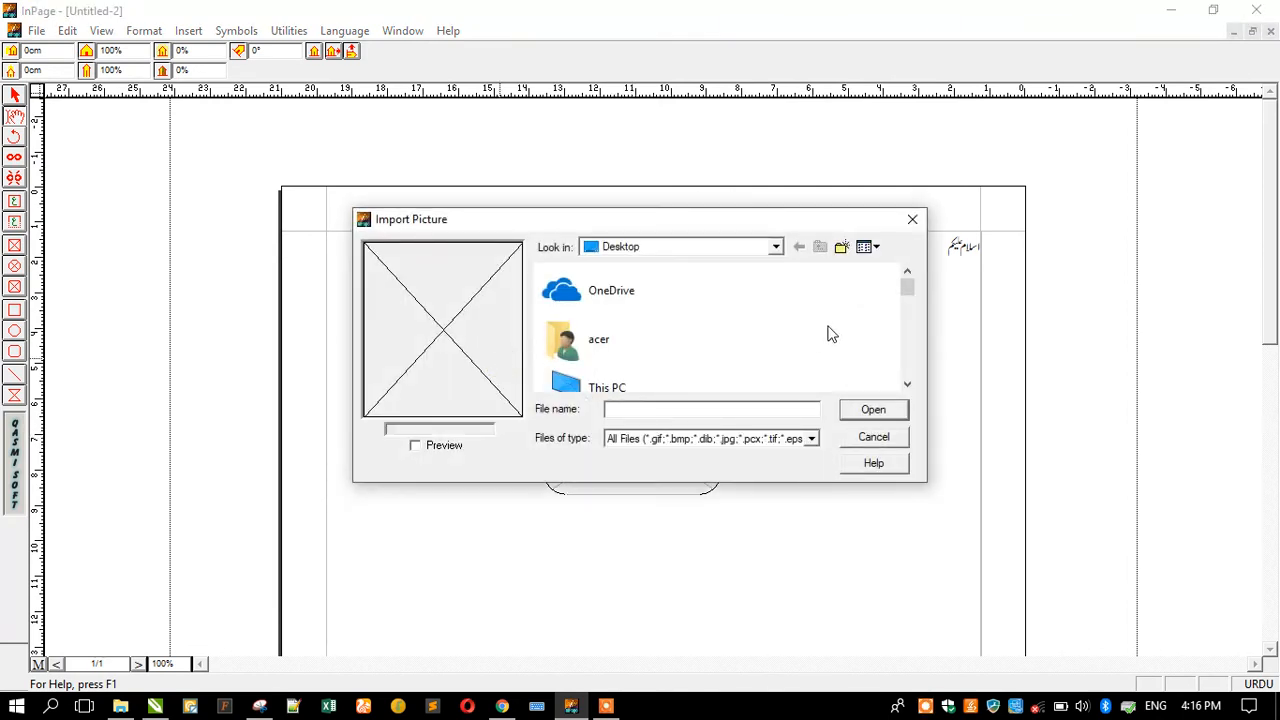
drag(910, 296, 925, 390)
click(720, 440)
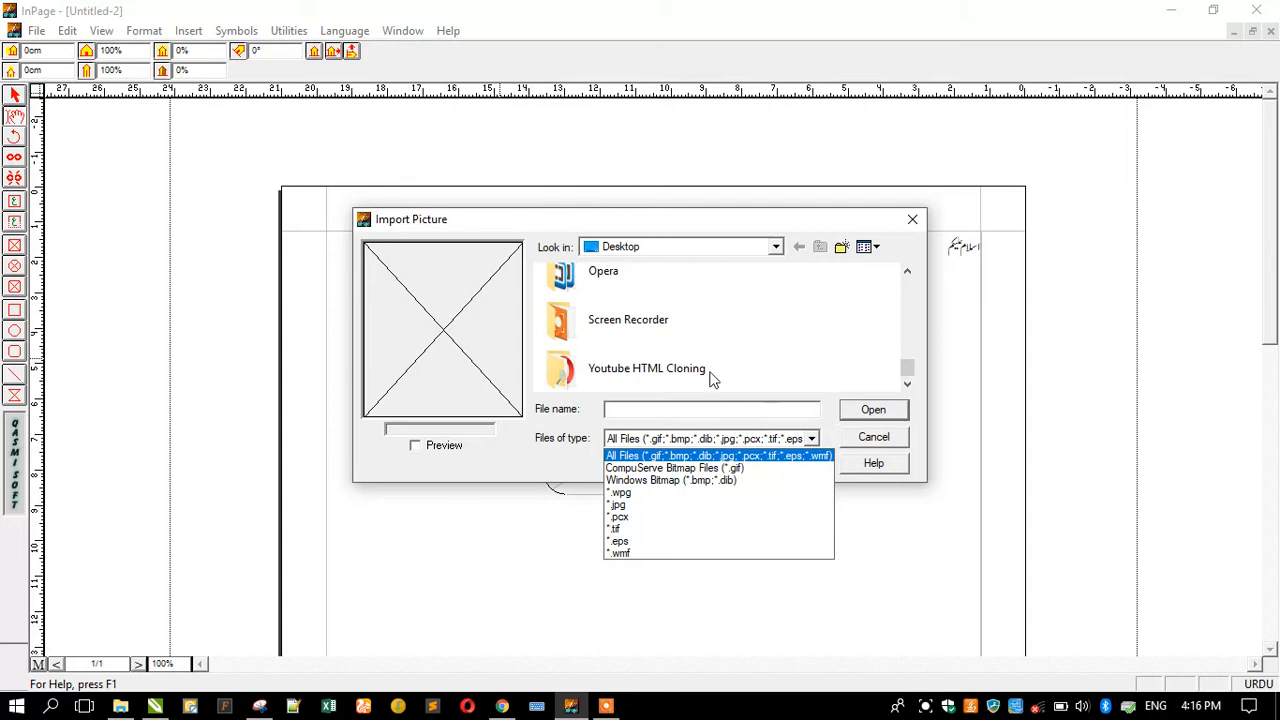
click(614, 369)
scroll(622, 362, up, 3)
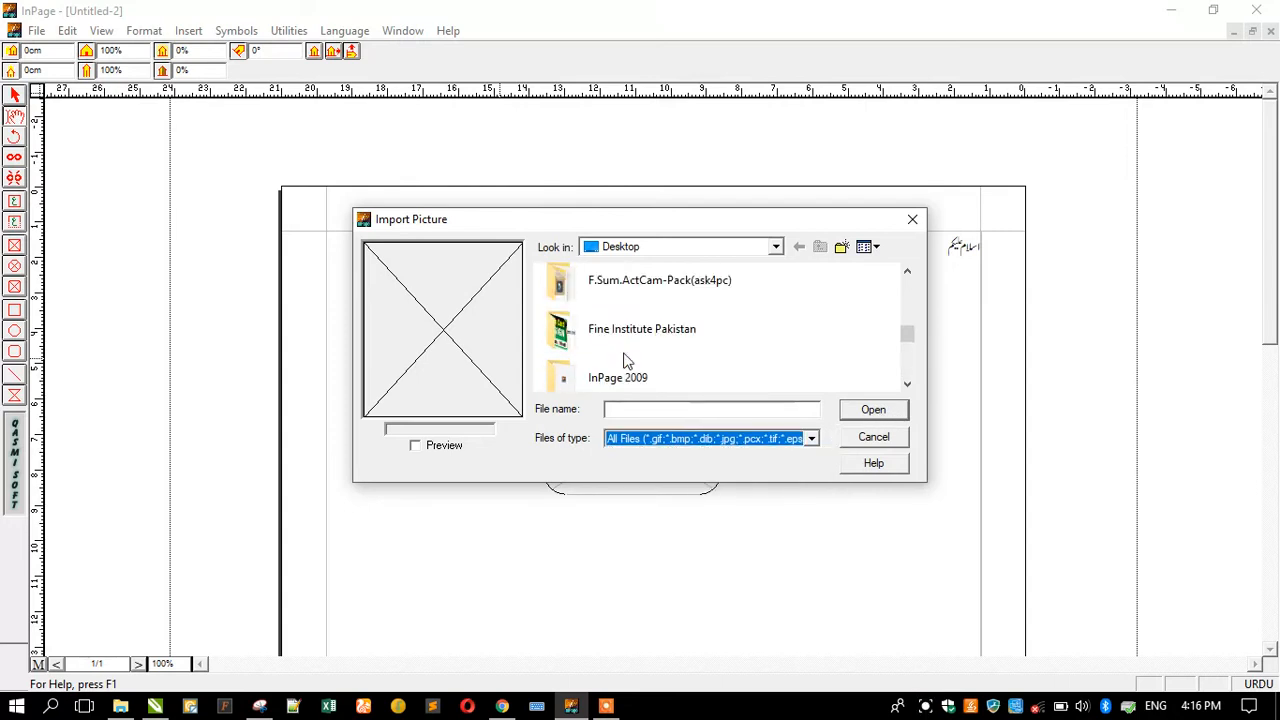
double_click(618, 330)
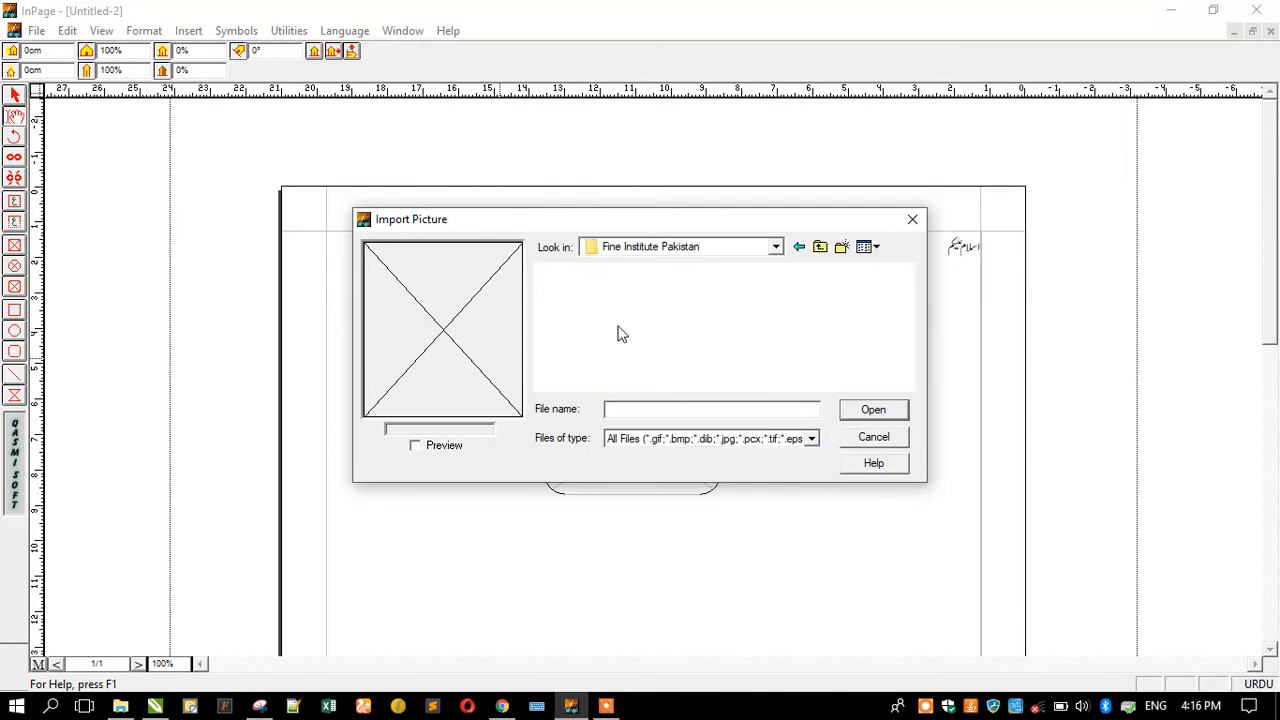
double_click(805, 338)
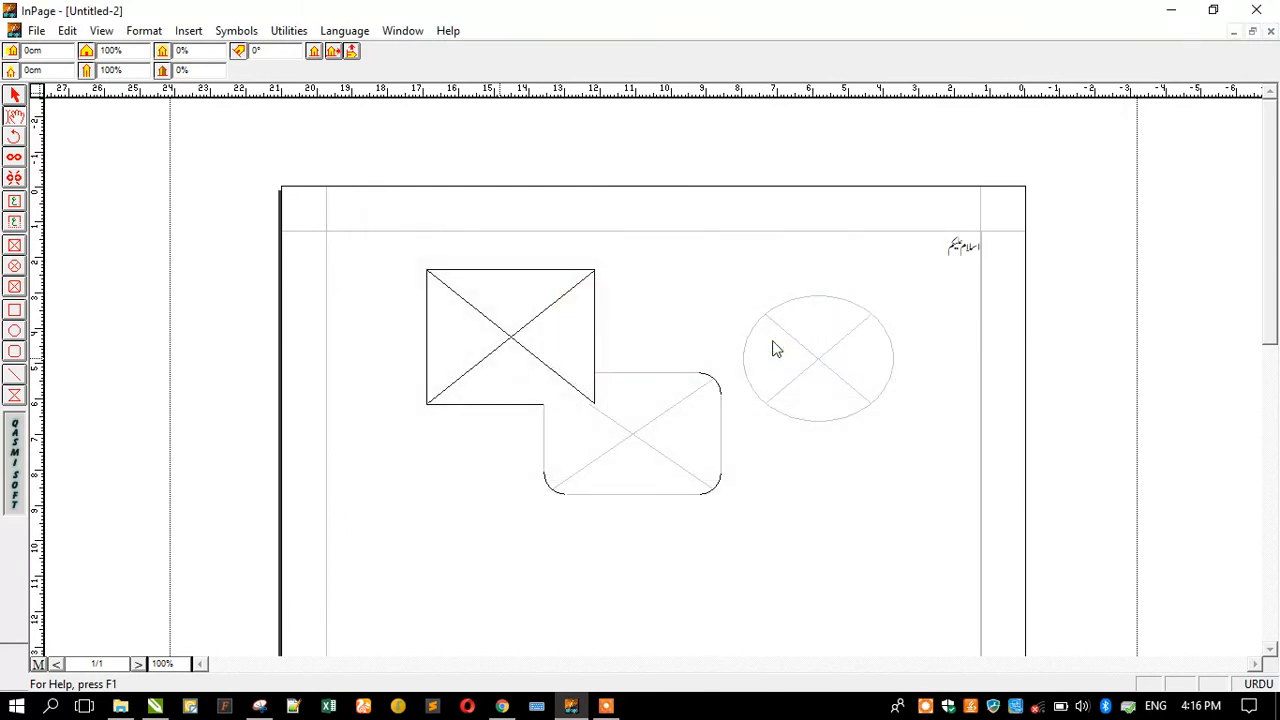
Shift the picture inside the rectangular picture box and import Unkjtitled-1.jpg into it again.
mouse_move(545, 360)
mouse_down()
mouse_move(437, 350)
mouse_move(481, 346)
mouse_move(535, 266)
mouse_move(626, 297)
mouse_move(528, 378)
mouse_move(546, 340)
mouse_up()
double_click(505, 350)
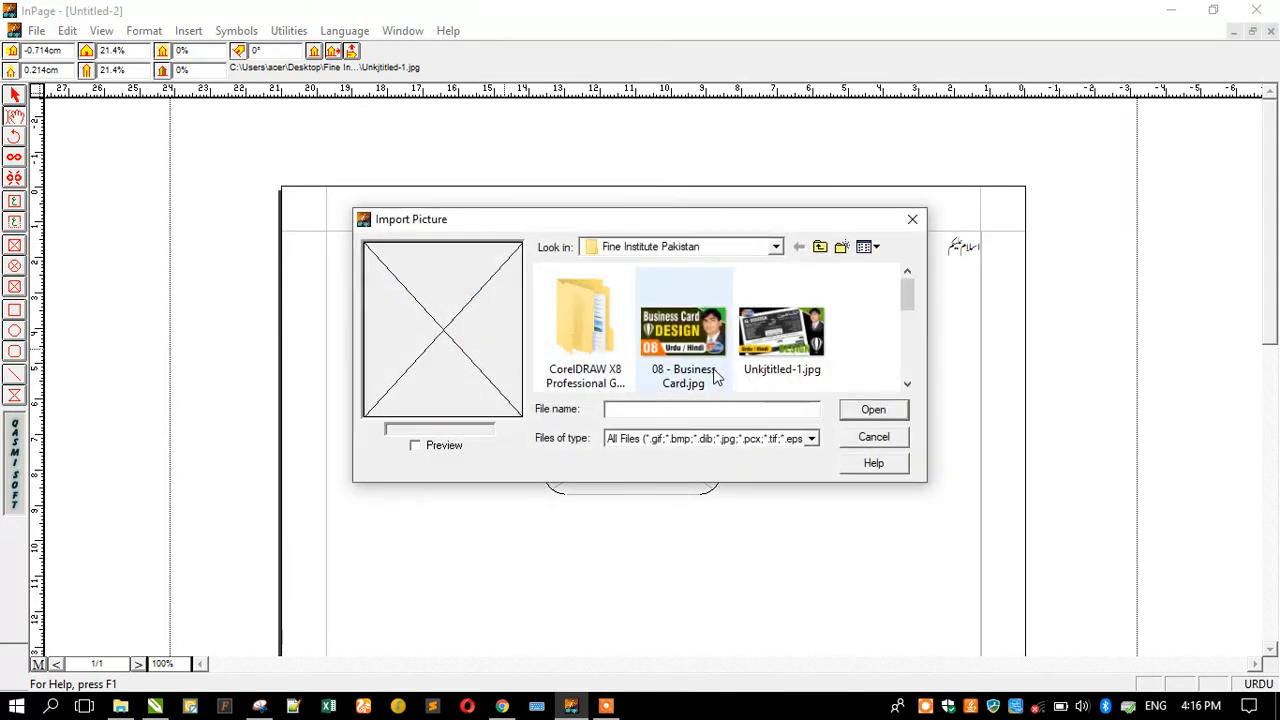
double_click(799, 343)
click(494, 428)
click(488, 398)
Move the rounded picture box against the lower edge of the elliptical one and widen the rectangular picture box to about 6.5 cm.
click(15, 96)
click(677, 434)
drag(677, 434, 843, 454)
click(490, 345)
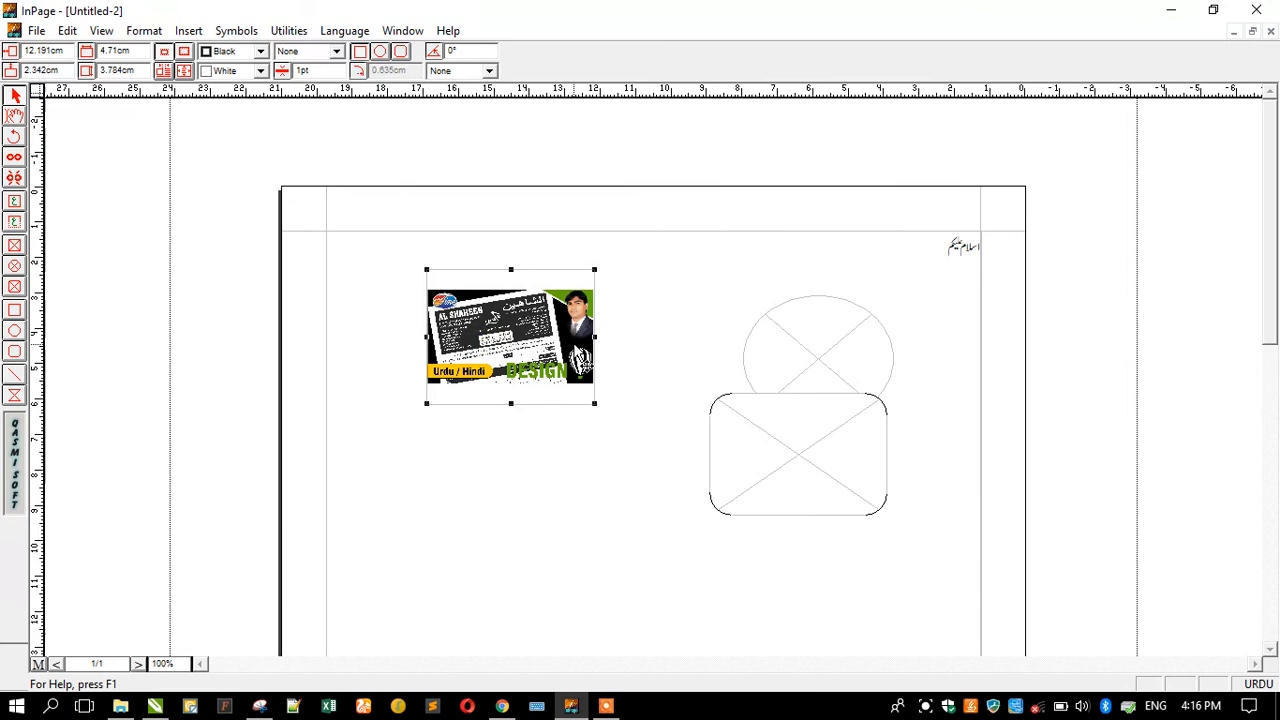
drag(597, 337, 656, 337)
View the rectangular picture box's Modify Object settings and its shortcut menu, closing both without changes.
double_click(597, 352)
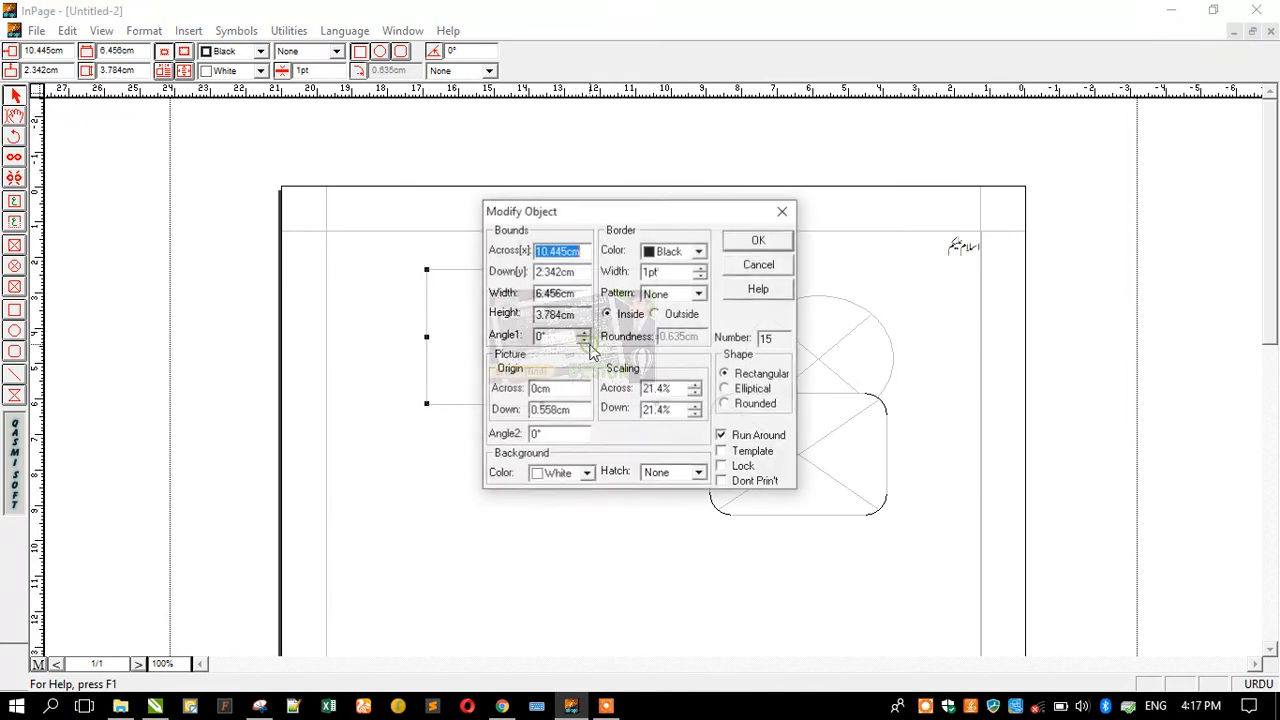
click(758, 265)
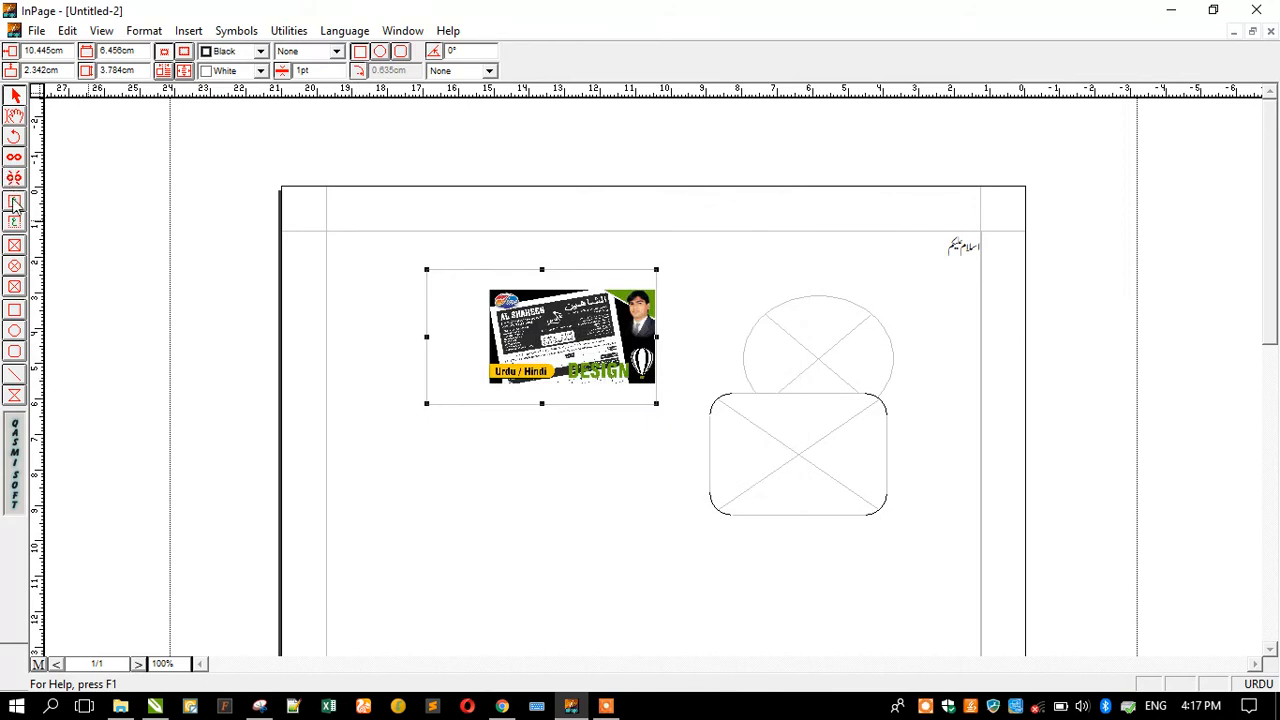
click(14, 246)
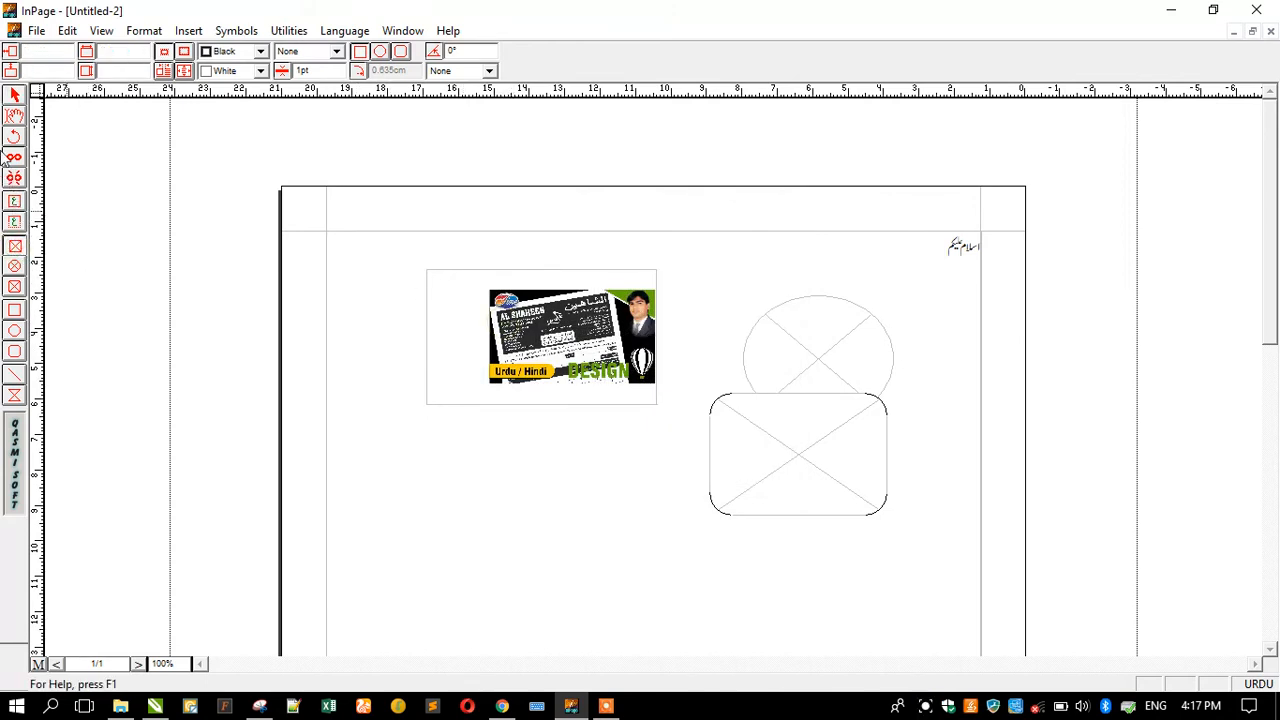
double_click(531, 335)
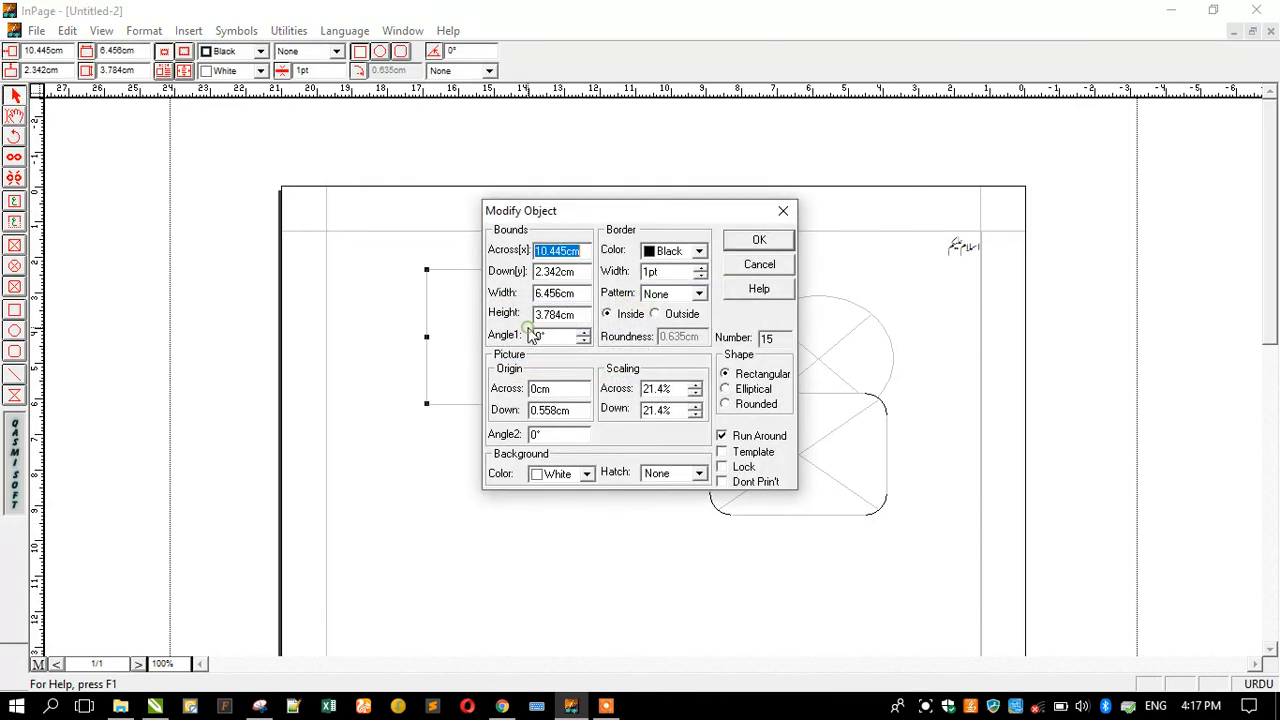
click(759, 264)
right_click(539, 330)
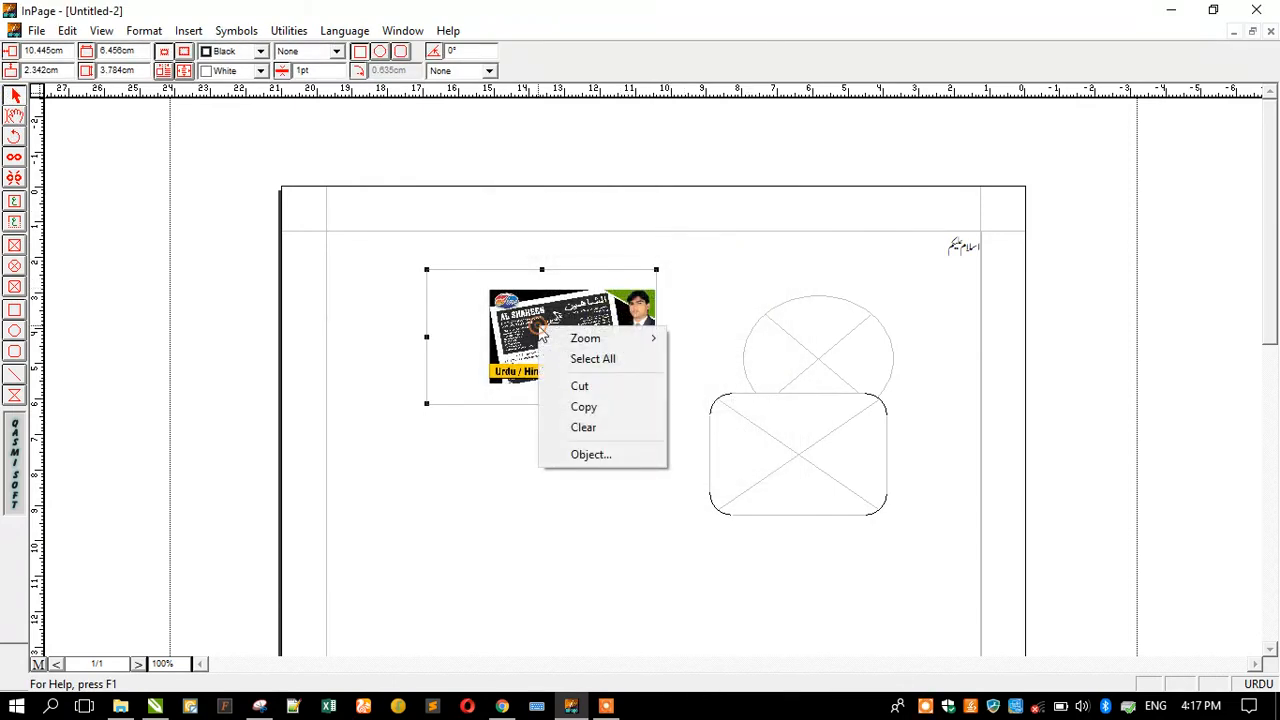
click(516, 352)
Re-import Unkjtitled-1.jpg into the widened rectangular picture box so that it refits the frame.
click(14, 115)
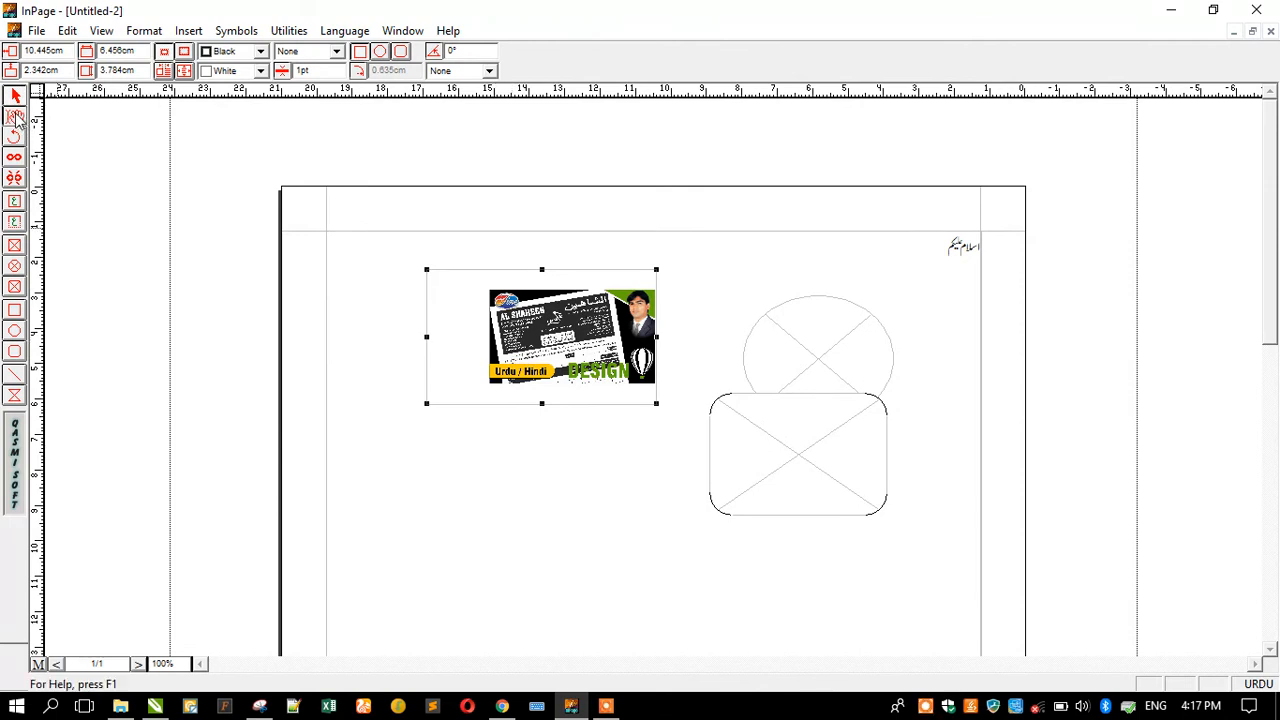
double_click(628, 347)
double_click(775, 334)
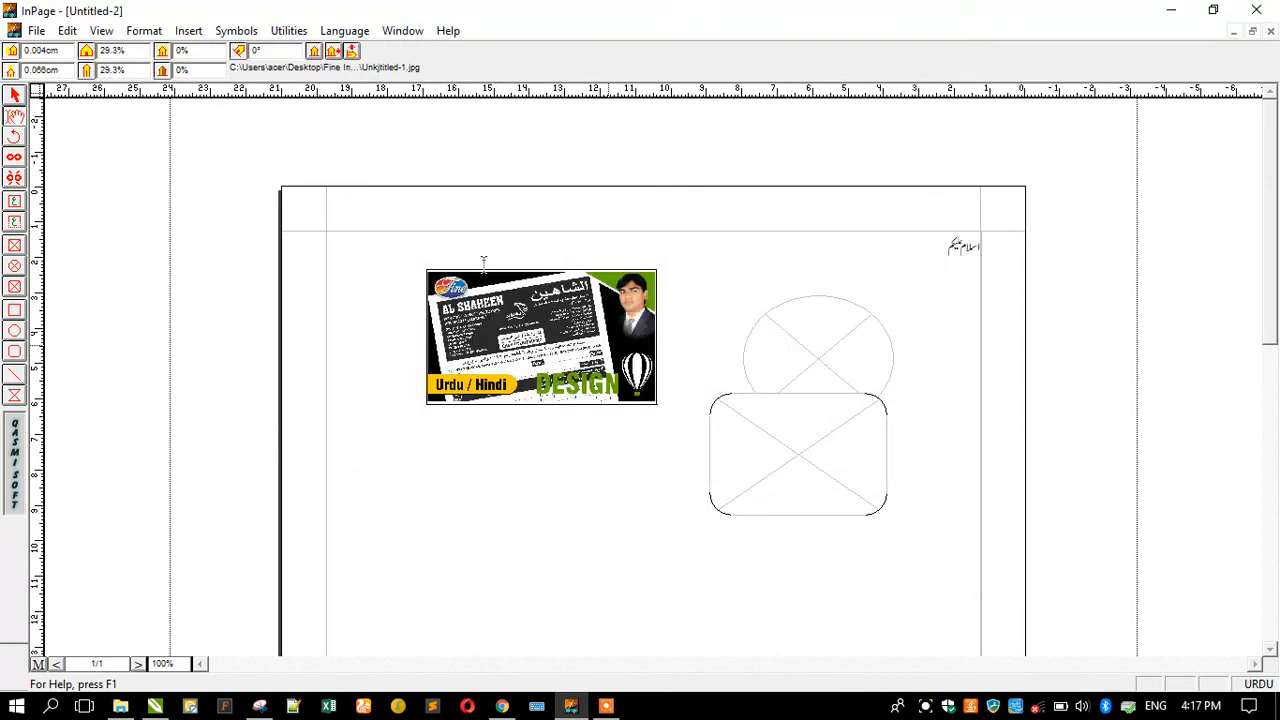
Import 08 - Business Card.jpg into the rounded picture box and Unkjtitled-1.jpg into the elliptical one.
click(354, 324)
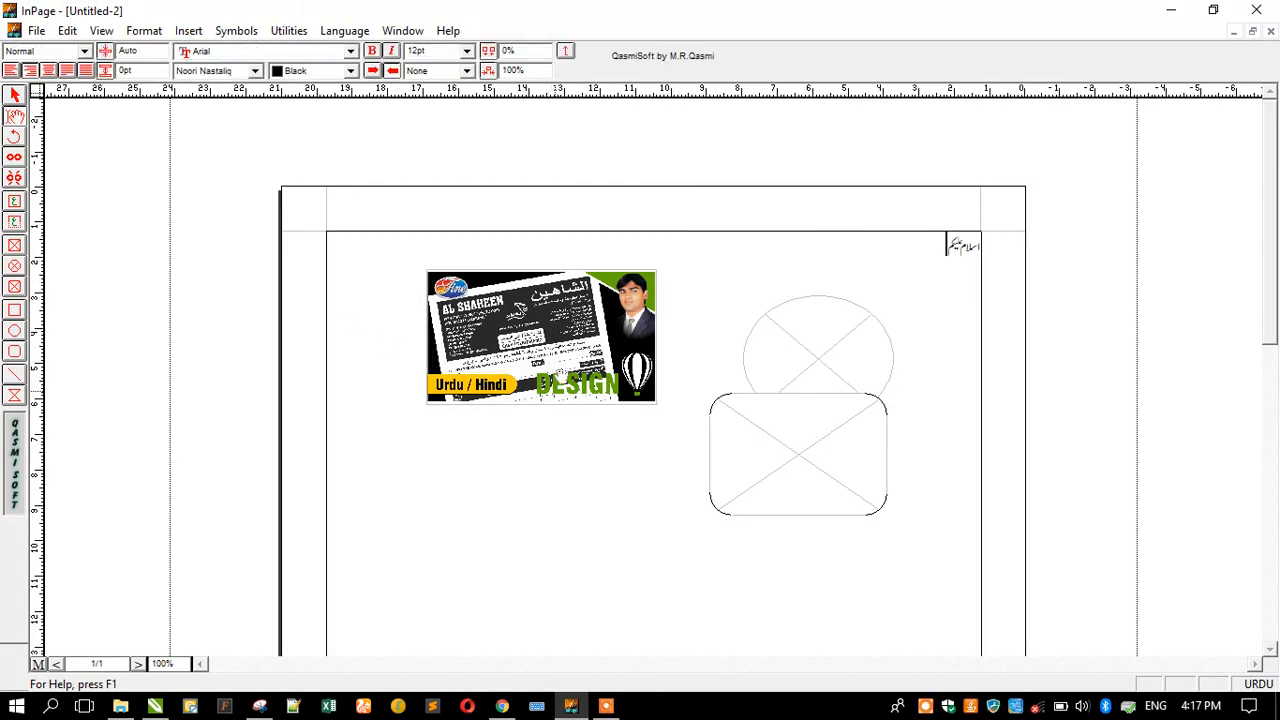
double_click(791, 453)
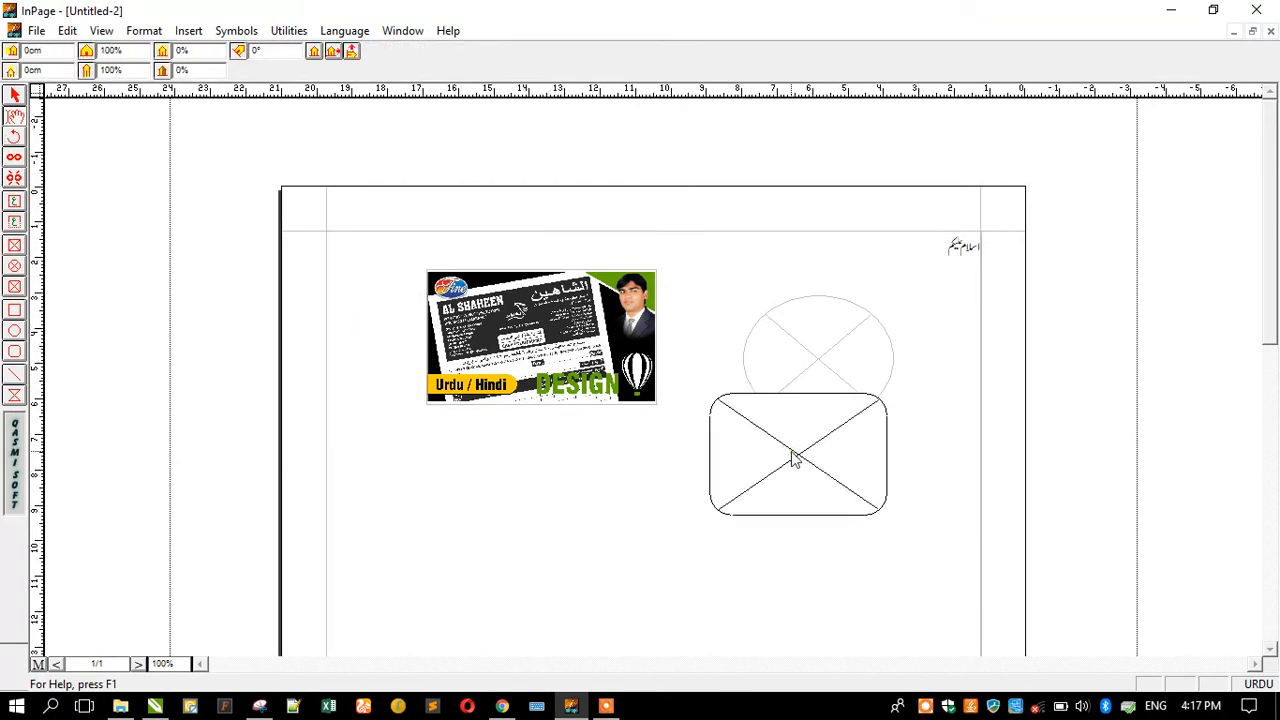
double_click(694, 330)
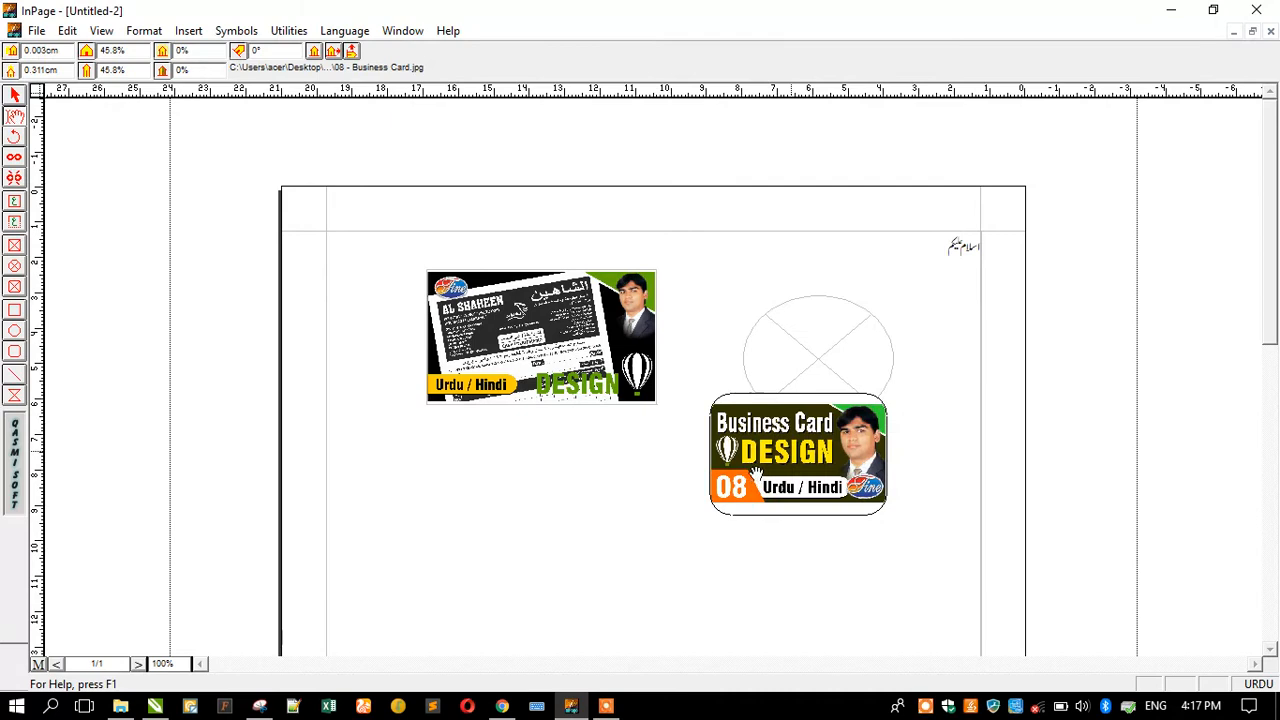
double_click(811, 363)
double_click(797, 352)
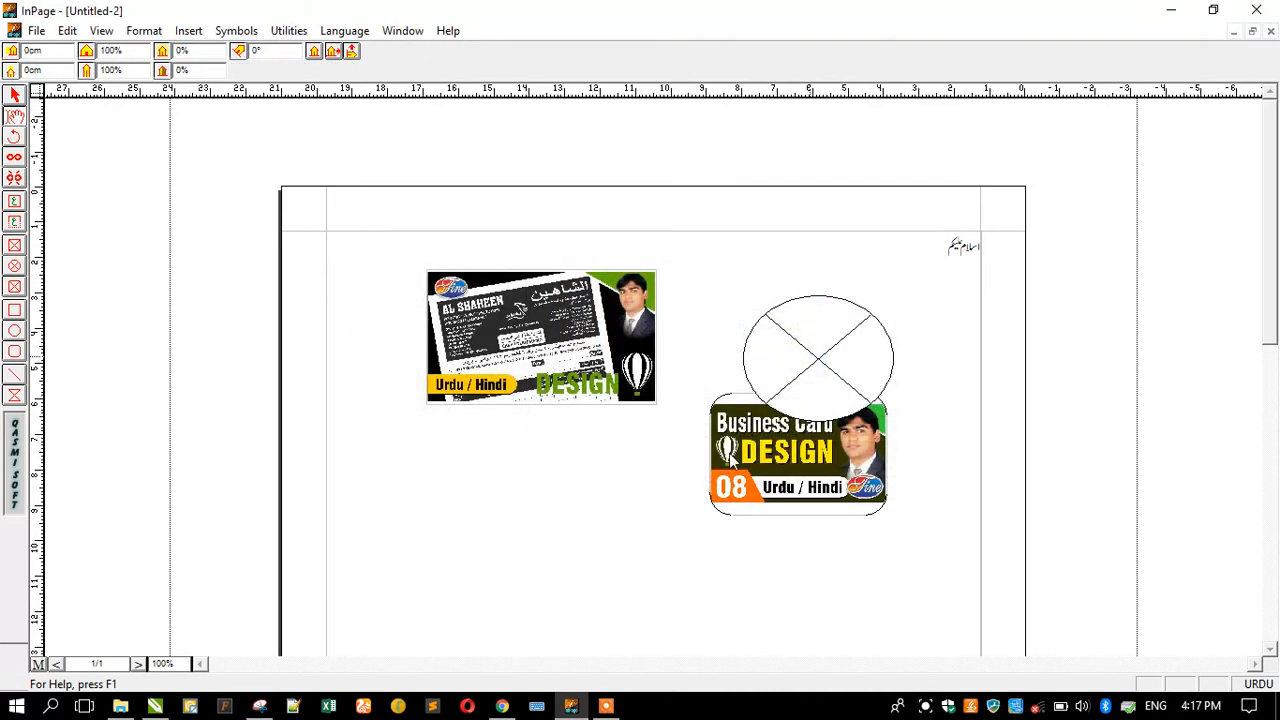
click(603, 461)
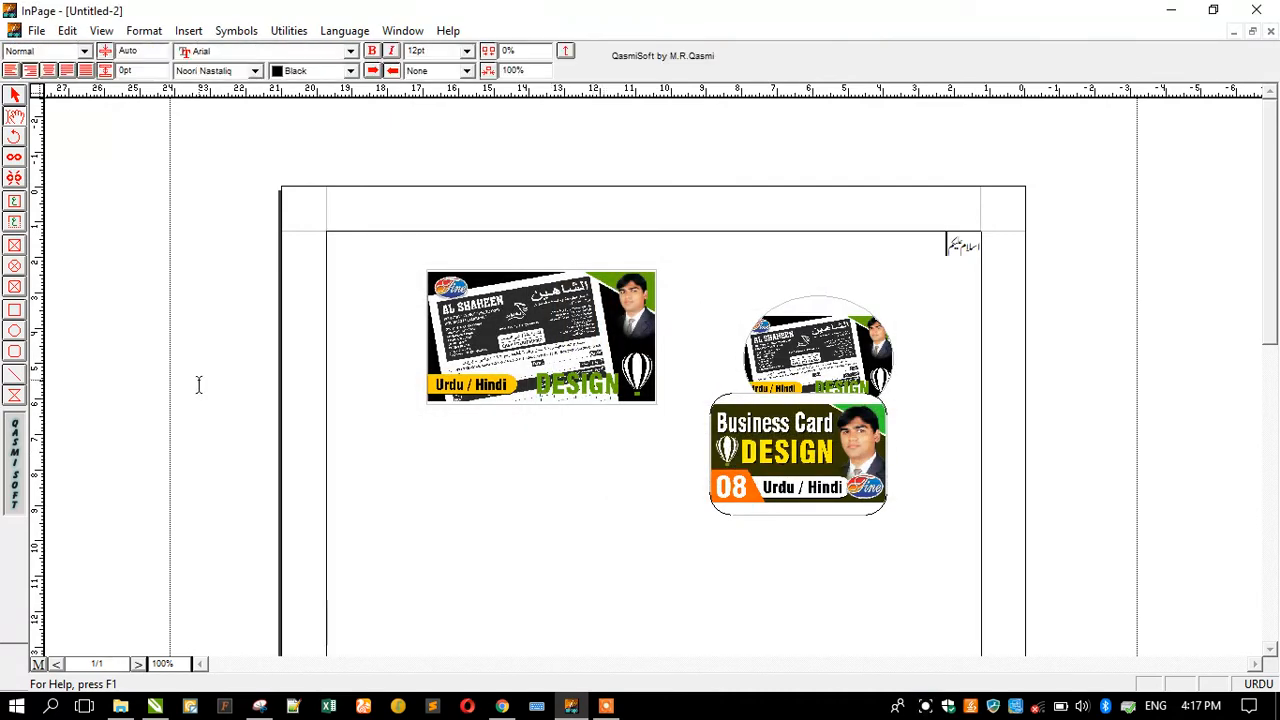
Draw a plain rectangle about 7.8 × 3.3 cm below the rectangular picture and try the line tool over that picture.
click(15, 310)
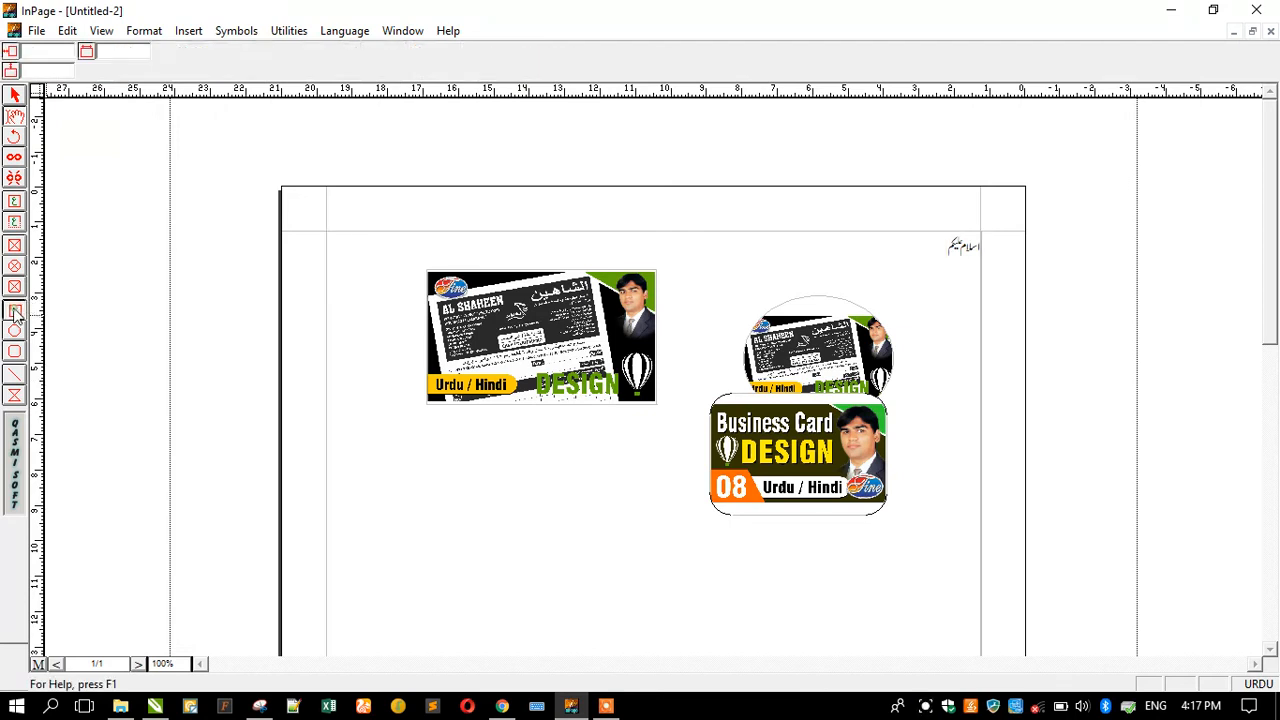
drag(367, 431, 645, 548)
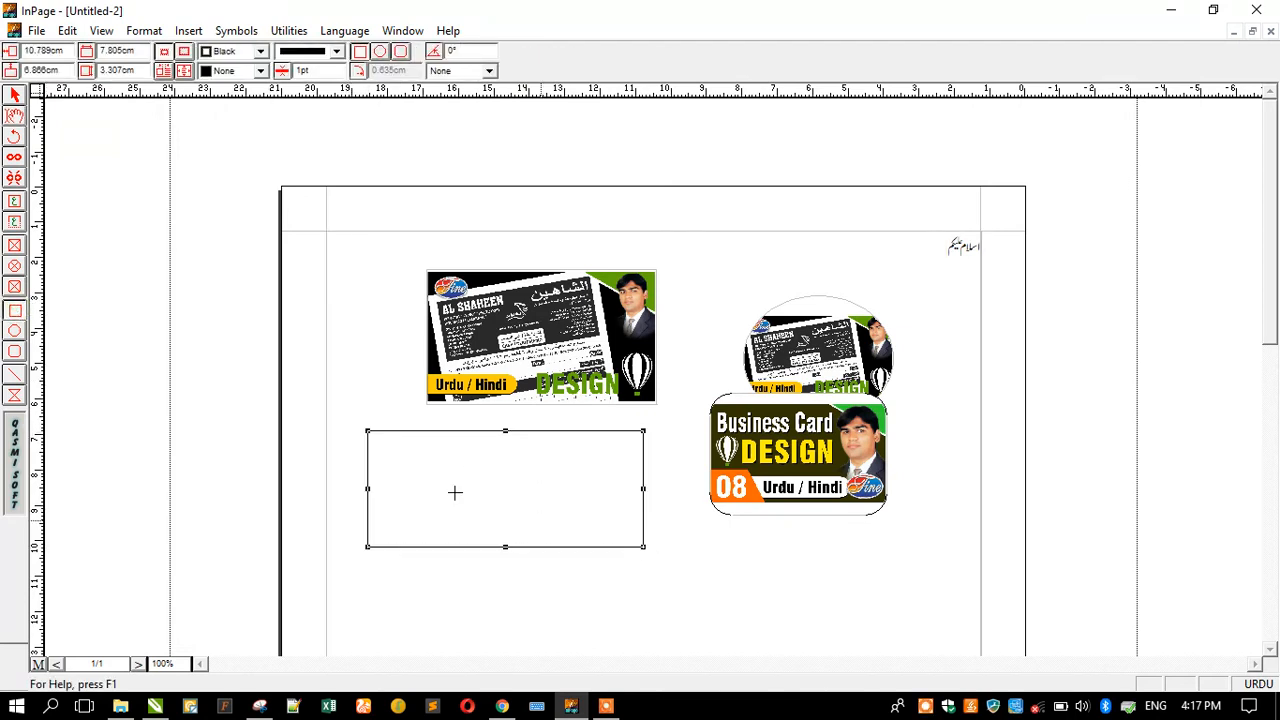
click(8, 371)
drag(550, 335, 552, 334)
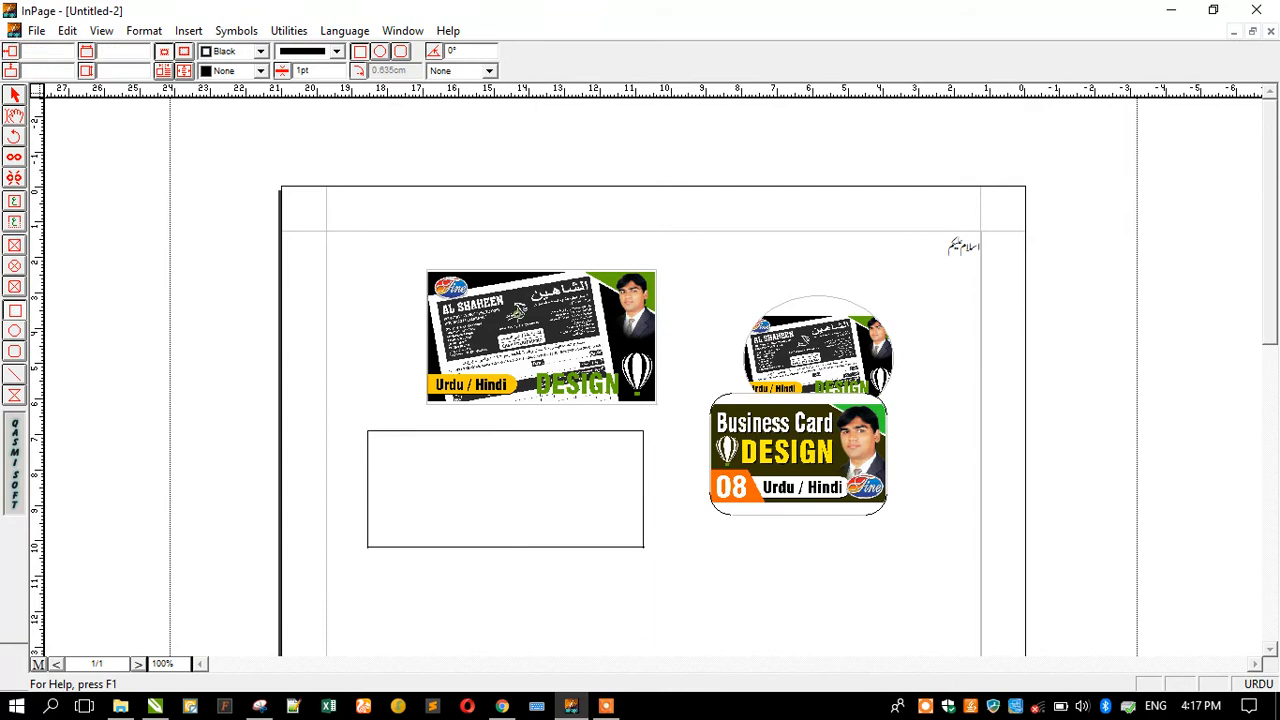
Select the Urdu greeting in the main text box and zoom the page to 300%.
click(14, 117)
drag(884, 288, 1020, 258)
right_click(896, 270)
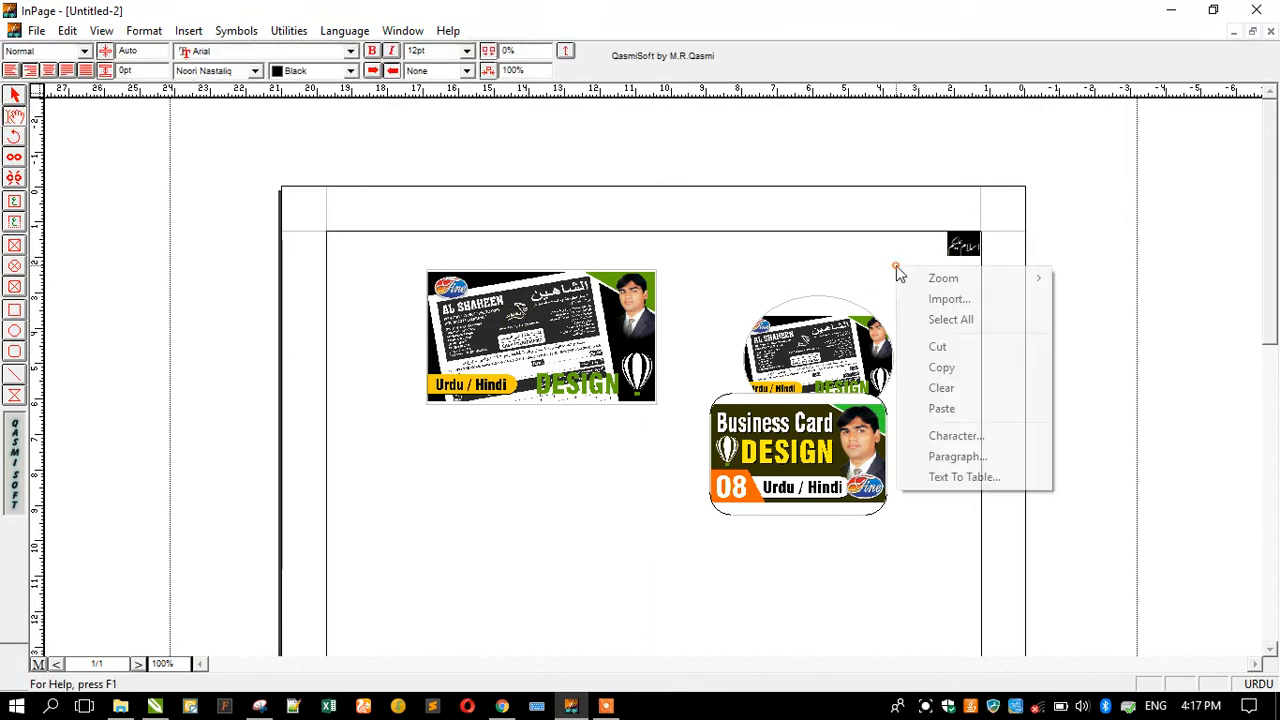
mouse_move(920, 277)
click(1094, 360)
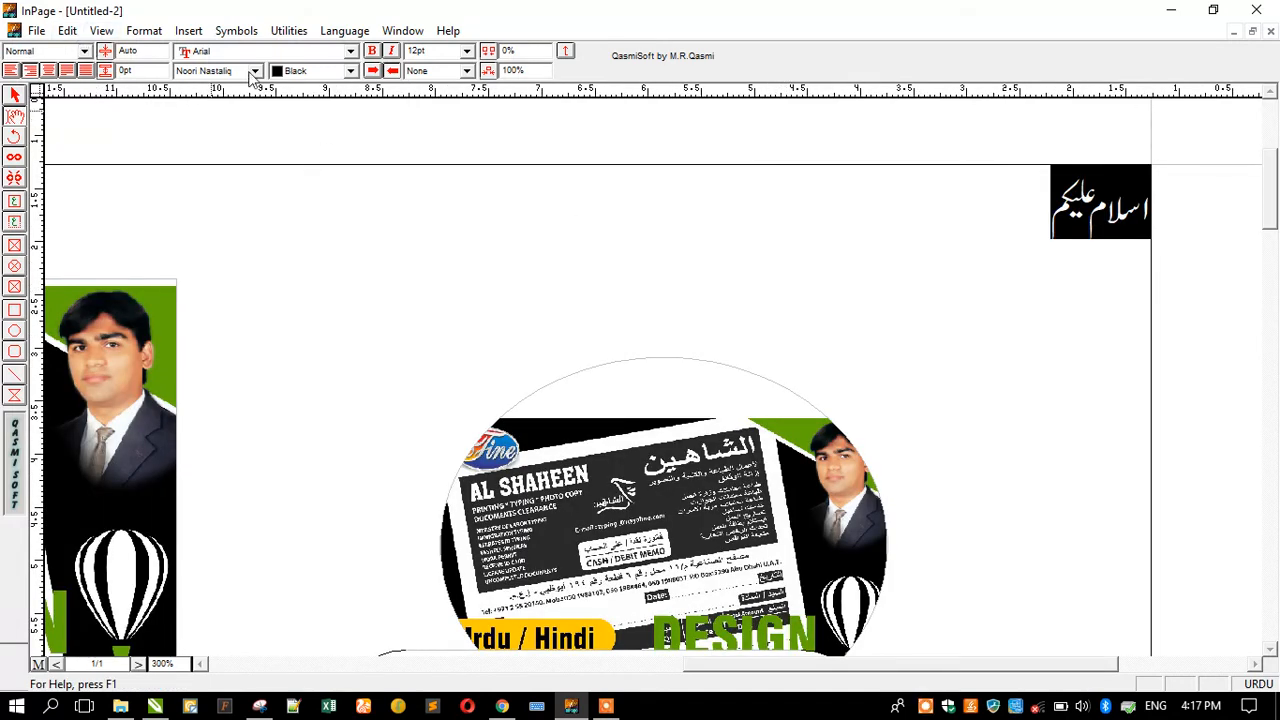
Examine the style sheet list and the font list available for the selected greeting.
click(86, 51)
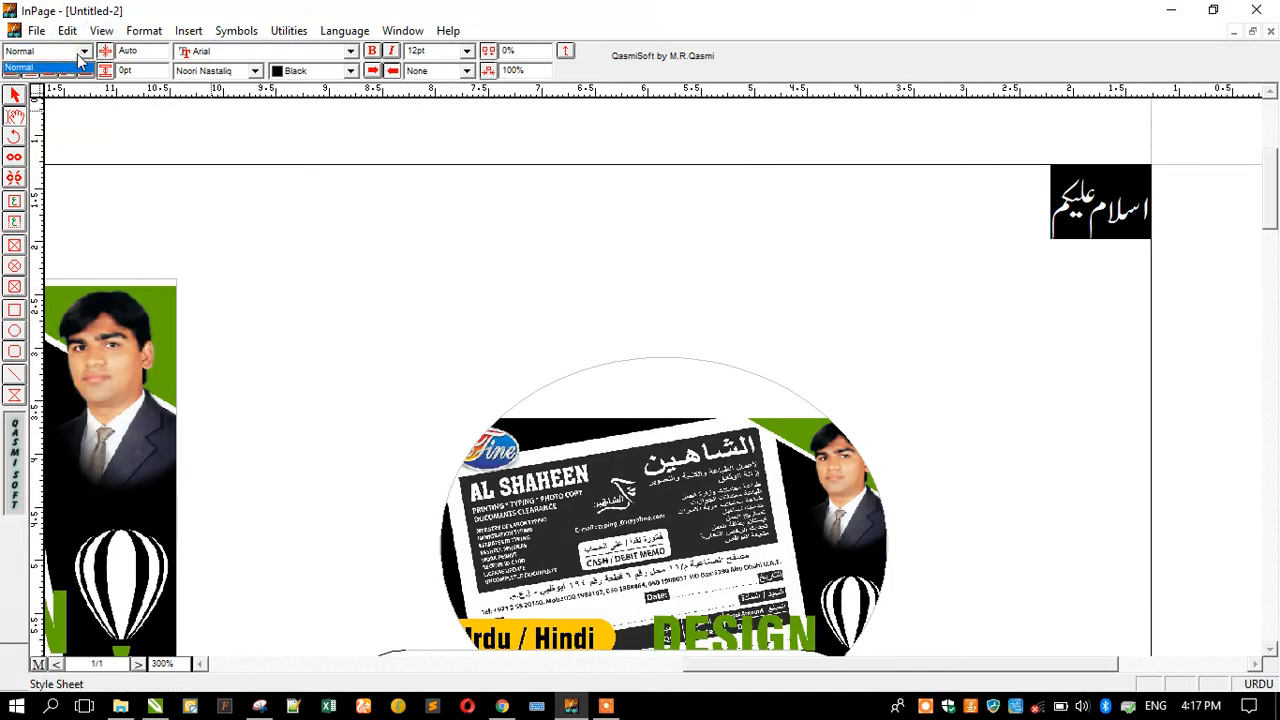
click(80, 64)
click(80, 57)
click(80, 57)
click(80, 57)
click(80, 57)
click(80, 57)
click(260, 52)
click(263, 56)
click(264, 58)
click(264, 58)
click(265, 58)
click(973, 289)
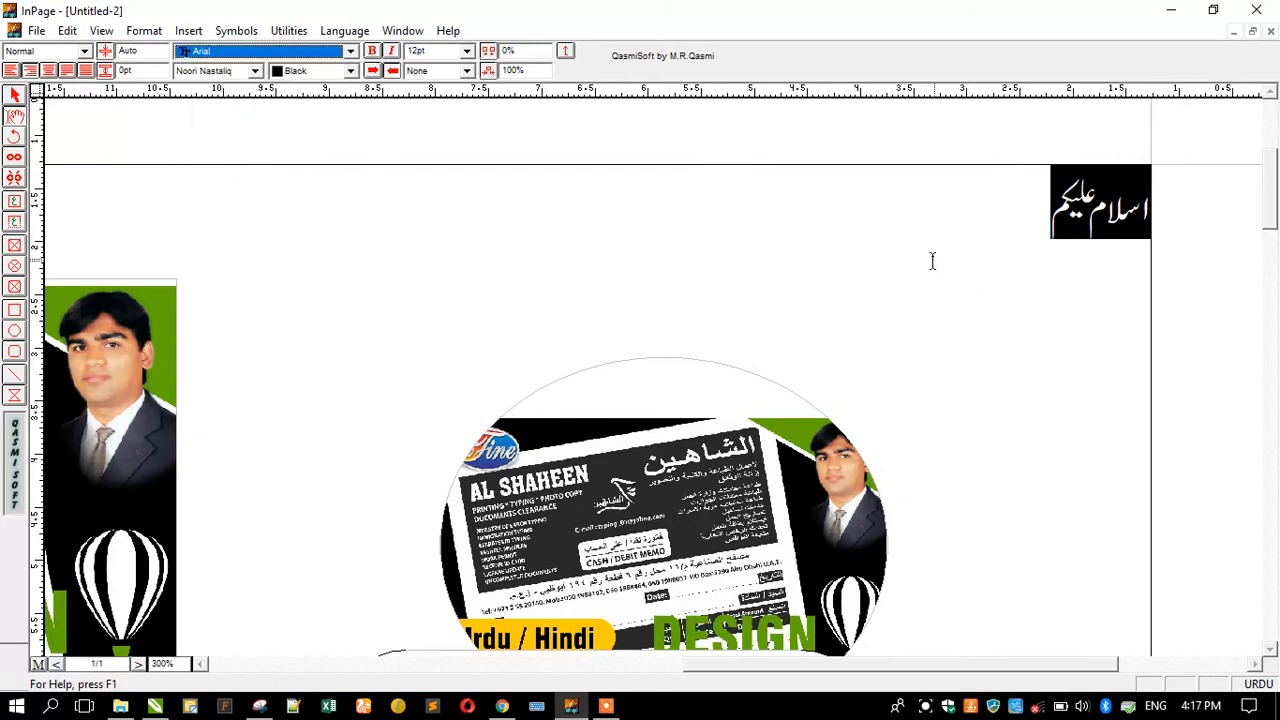
Deselect the greeting and enter the Urdu sample text جھکج on a new line below it.
click(931, 260)
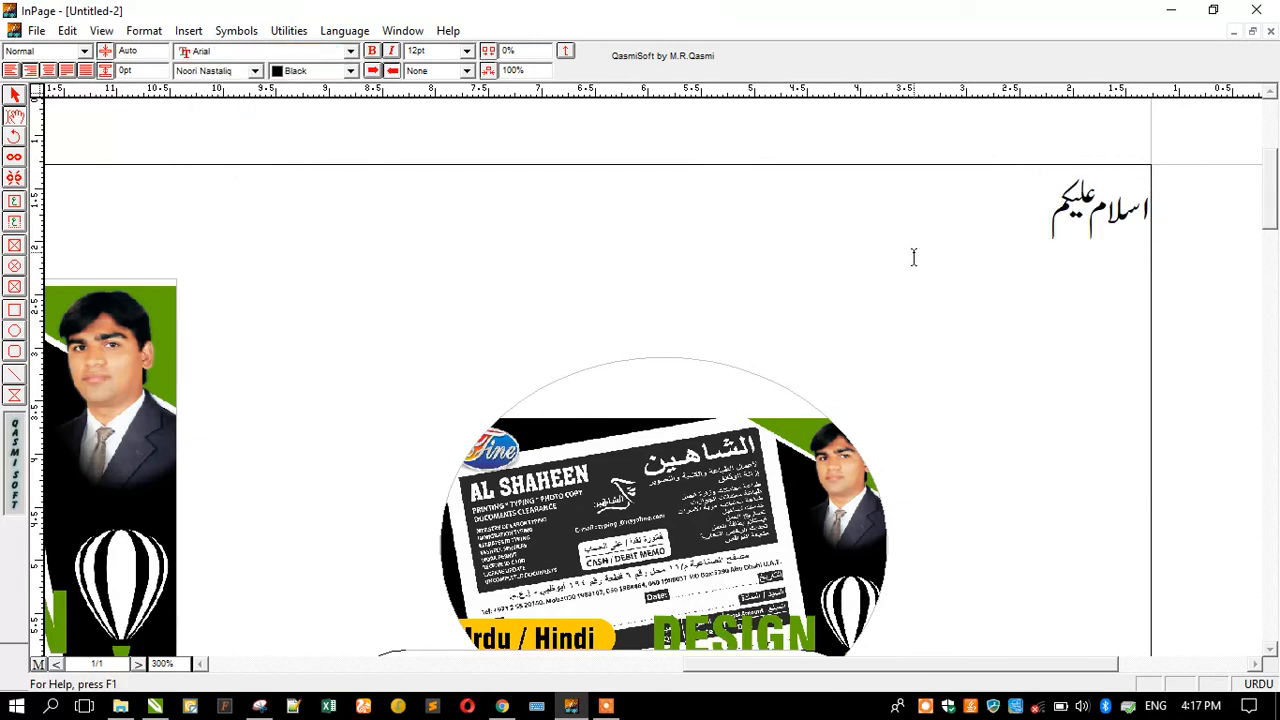
text(کجھک)
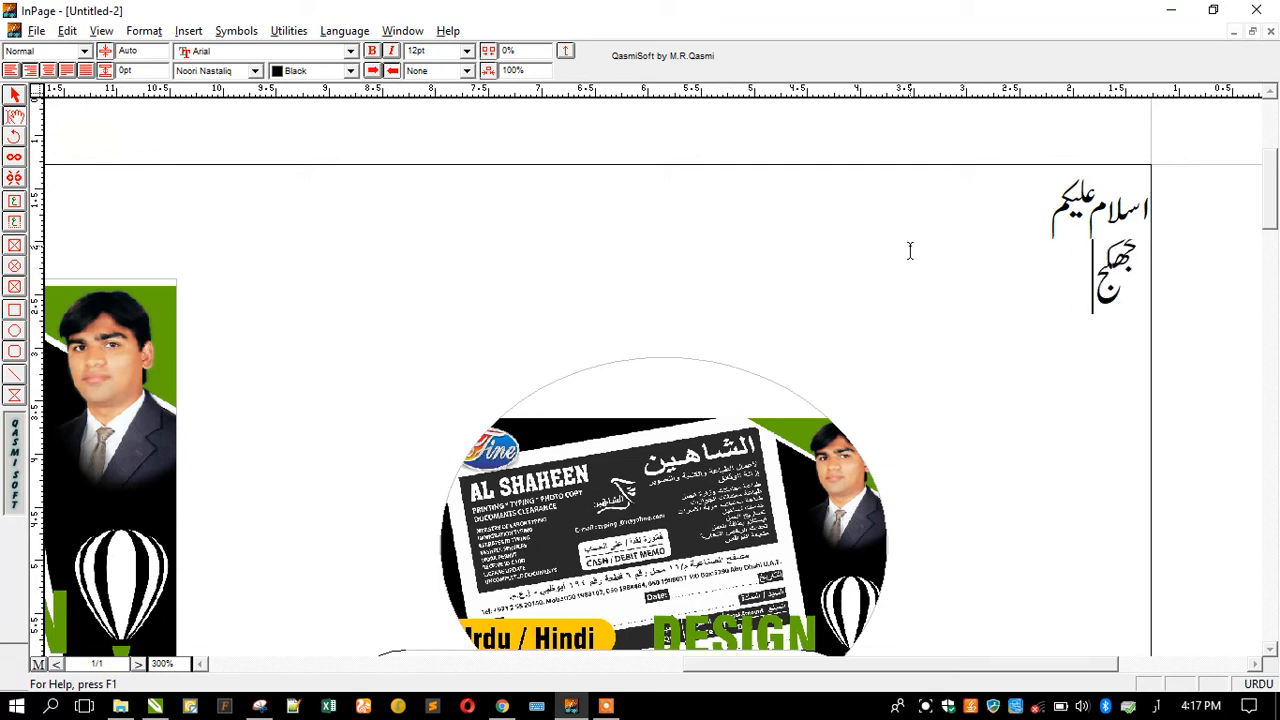
Delete the Urdu sample text جھکج from the line below the greeting.
key(BackSpace)
key(BackSpace)
key(BackSpace)
key(BackSpace)
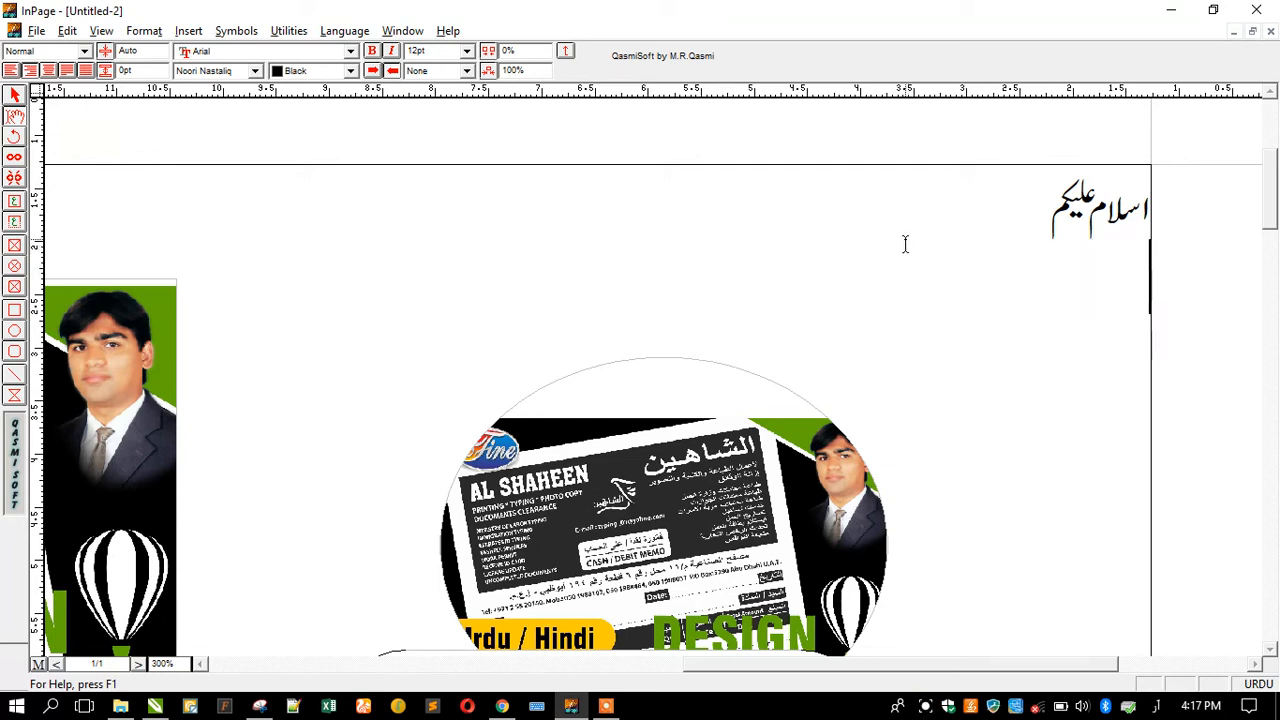
Try entering Urdu and English sample text on the second line by switching the typing language, and clear it again.
click(1155, 705)
click(1120, 500)
text(کچھ)
key(BackSpace)
key(BackSpace)
key(BackSpace)
key(ctrl+space)
text(kjlkjj)
key(BackSpace)
key(BackSpace)
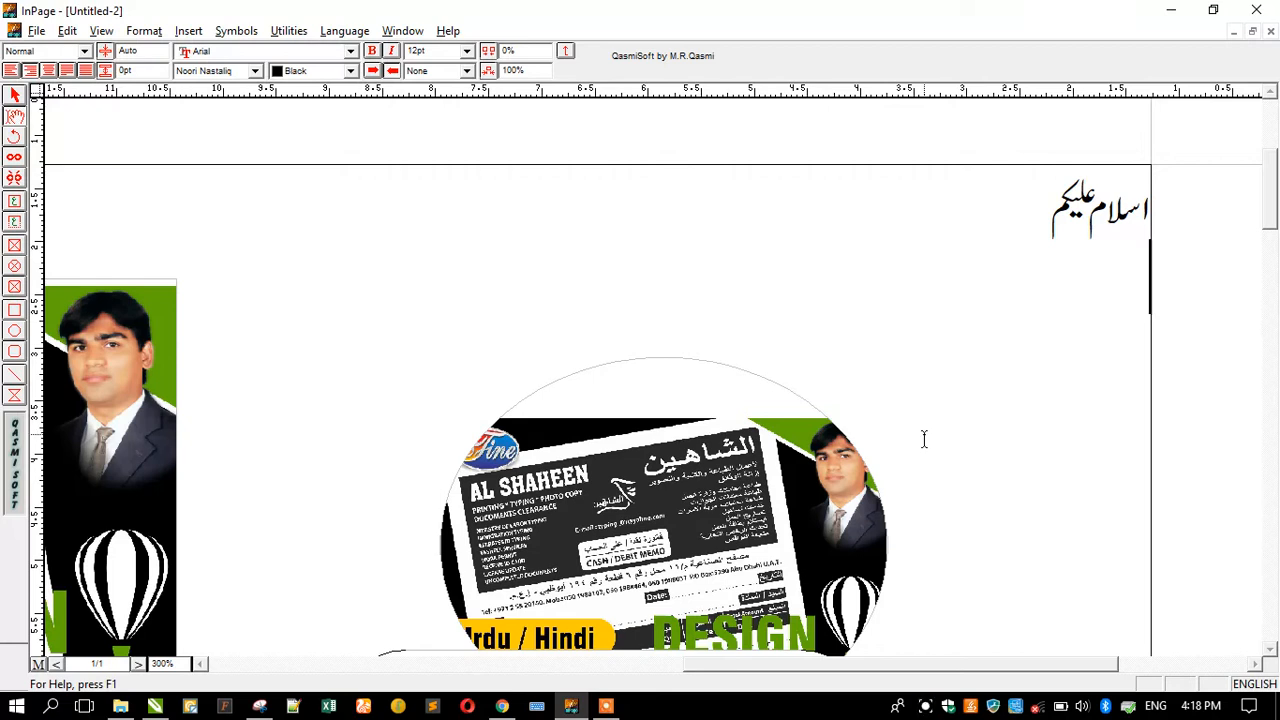
Enter the Urdu letter ل followed by the English sample text kjlkjlkjklj on the line below the greeting.
key(ctrl+space)
text(لکجلکج)
key(BackSpace)
key(BackSpace)
key(BackSpace)
key(BackSpace)
key(BackSpace)
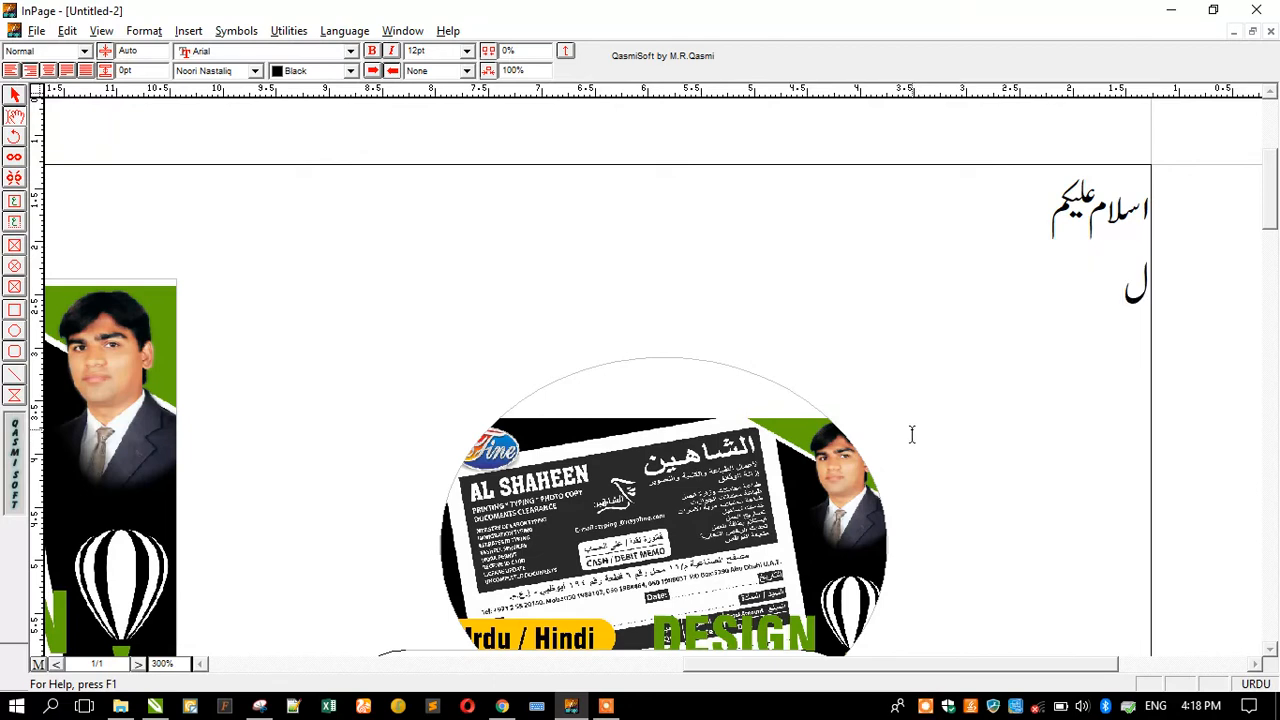
text(kjlkjlkjklj)
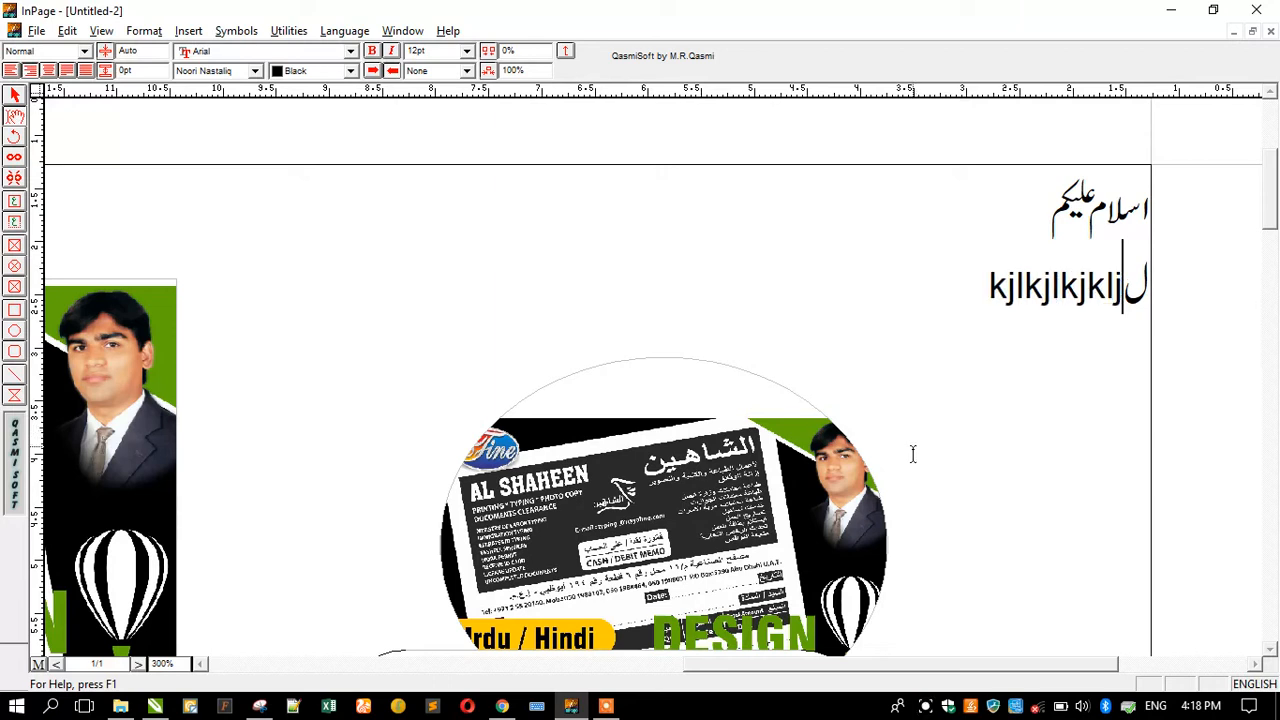
Select the second line and set its English font to CARLIN.
double_click(1018, 287)
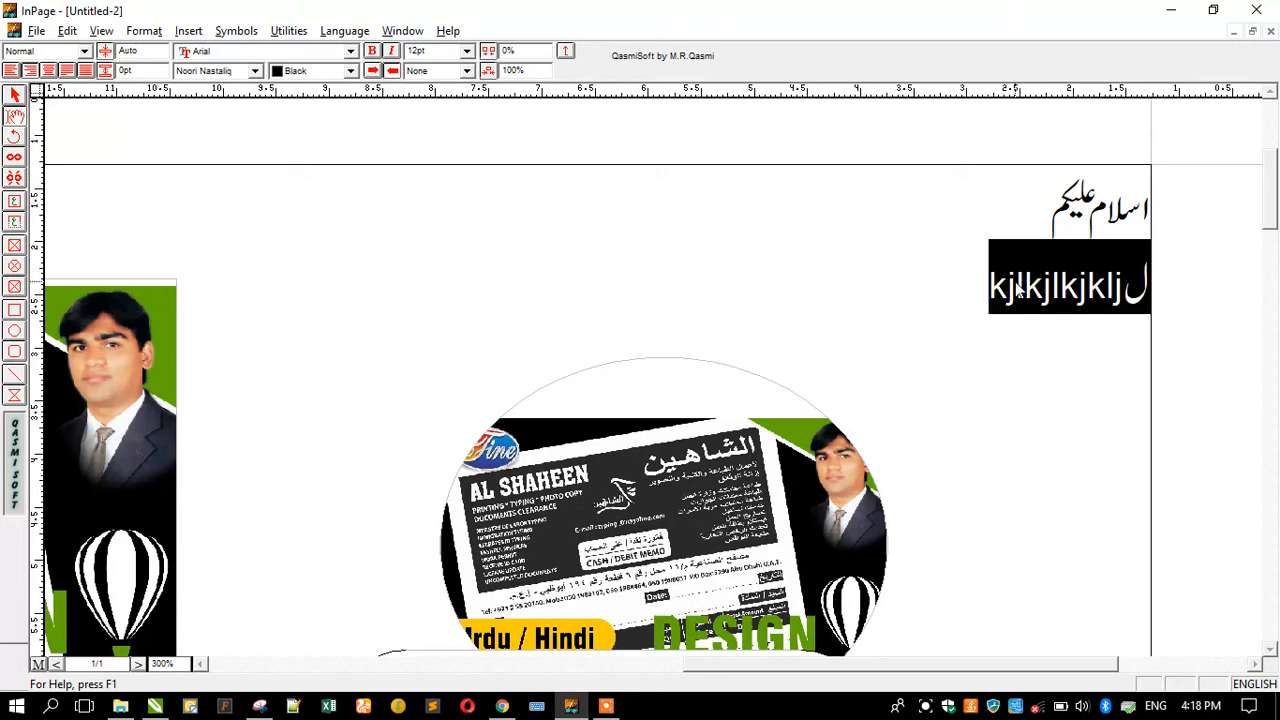
click(322, 52)
text(arm)
scroll(310, 115, down, 10)
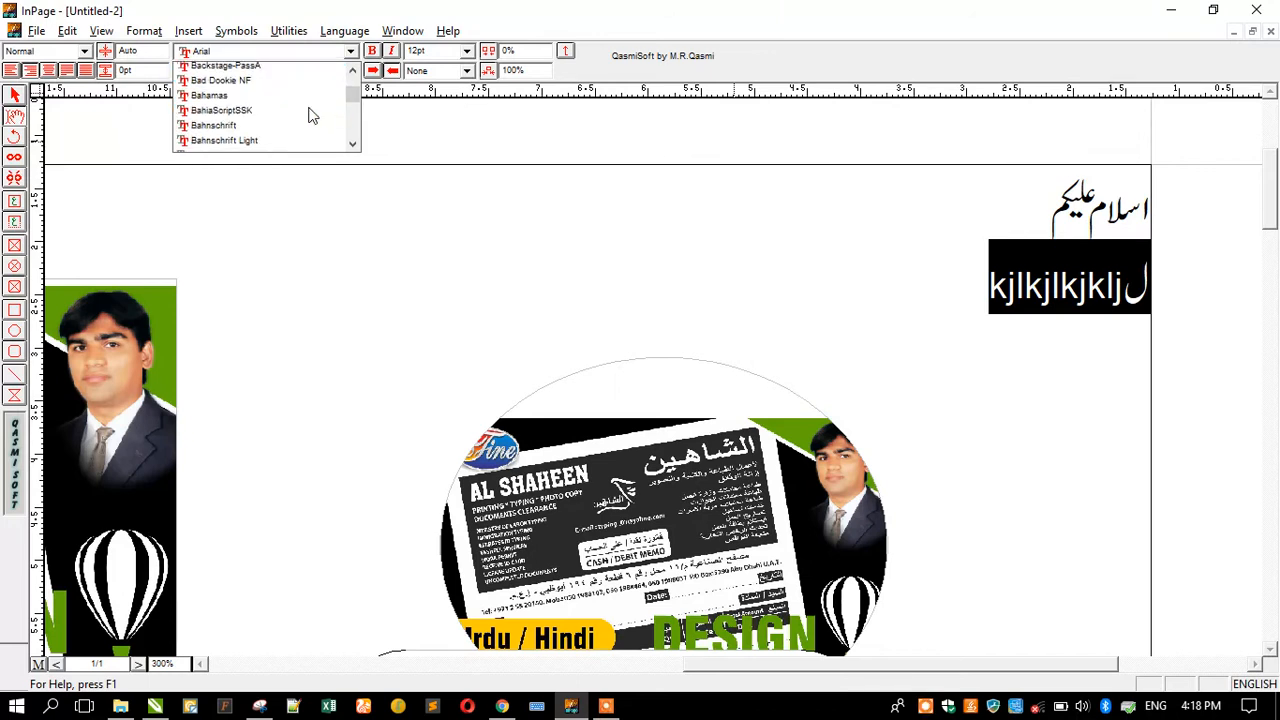
scroll(310, 115, down, 10)
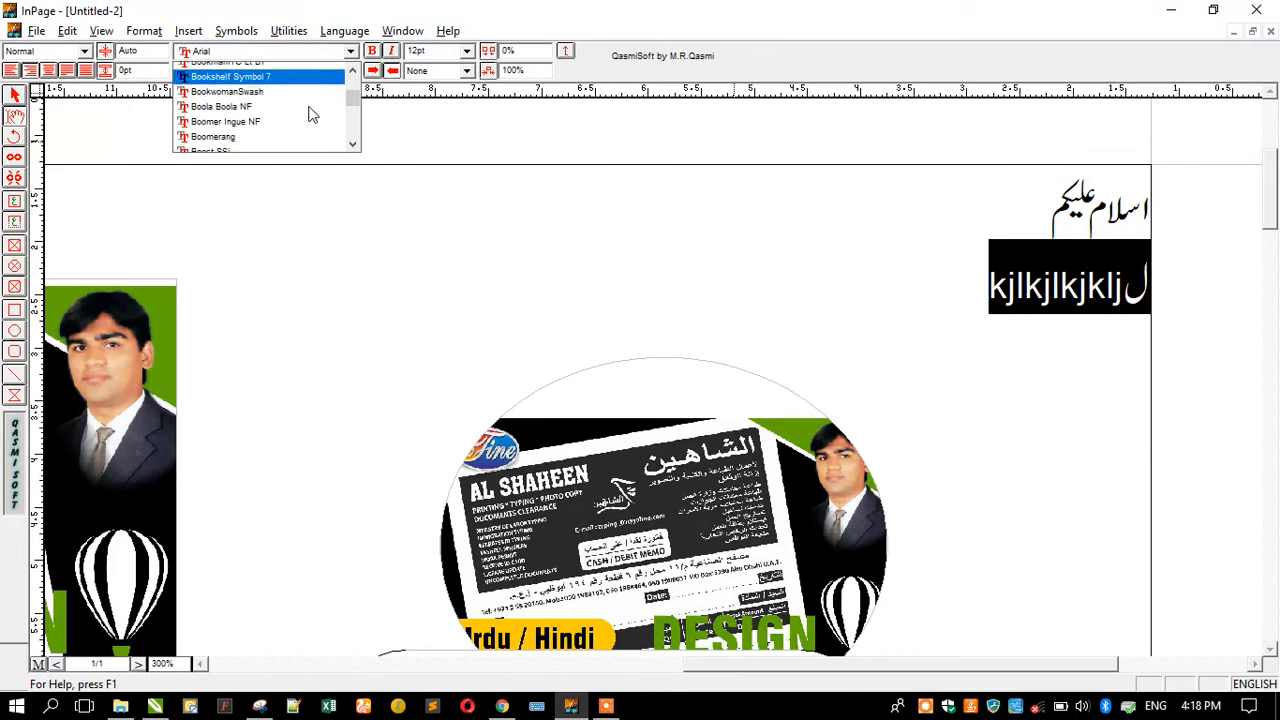
scroll(310, 115, down, 3)
click(283, 113)
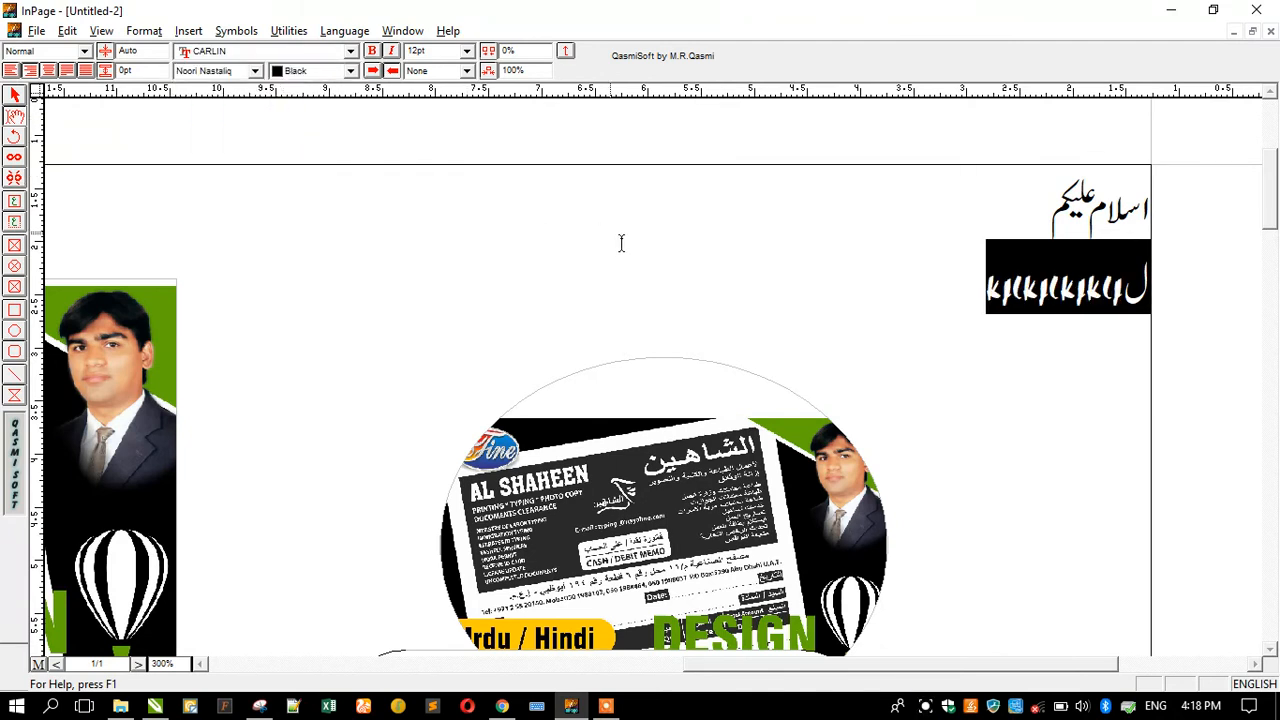
Select the Urdu greeting and try the Kaneez Urdu font on it.
drag(1033, 208, 1212, 228)
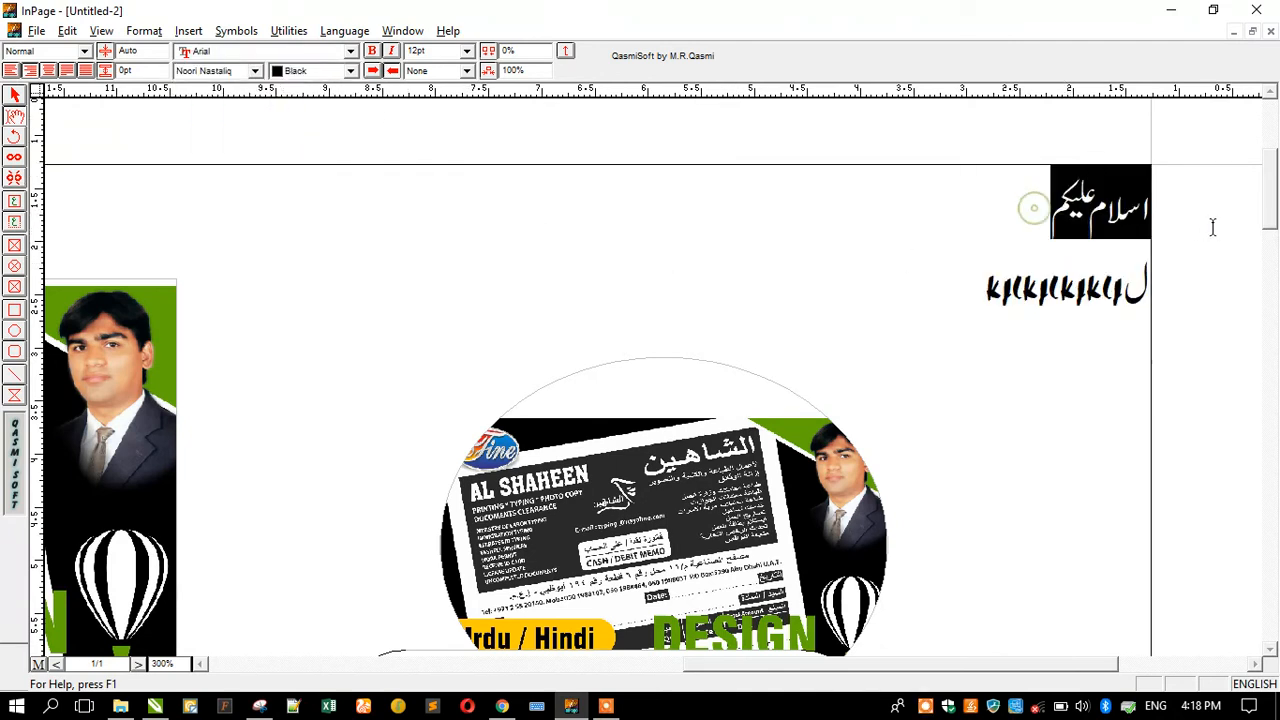
click(247, 75)
scroll(330, 140, down, 5)
scroll(322, 145, down, 3)
click(297, 129)
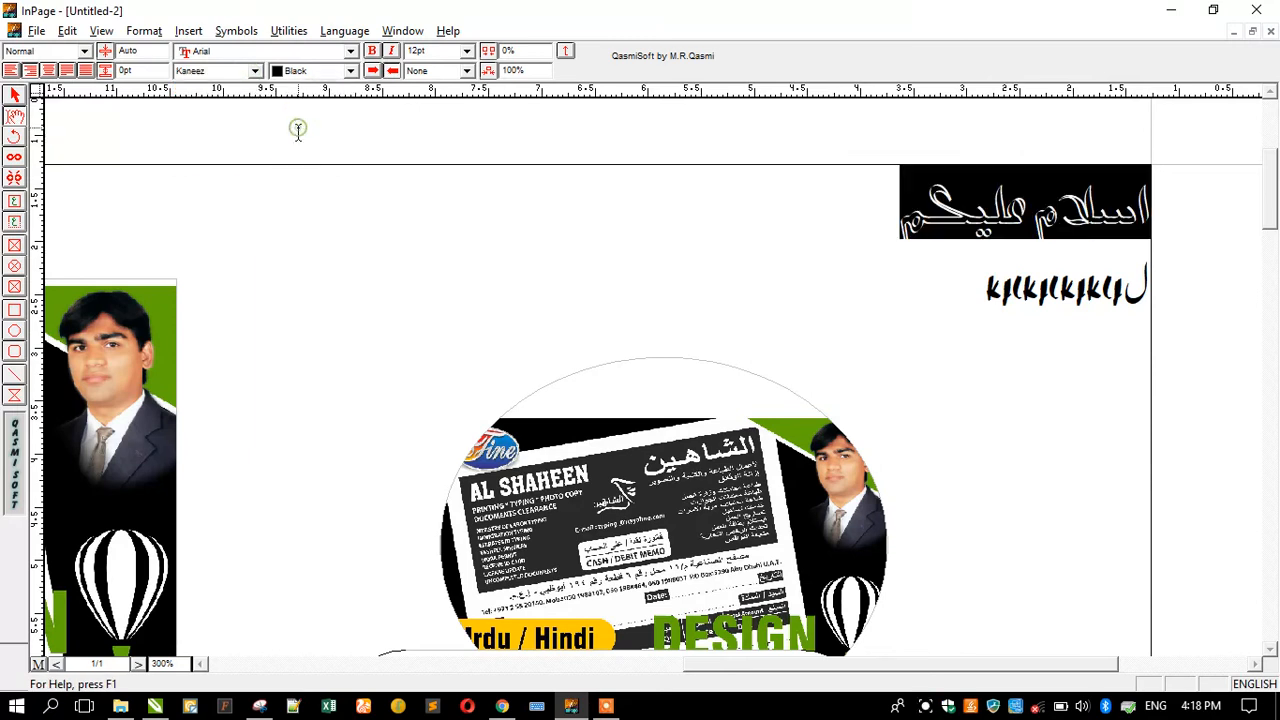
Try the Shifa Italic Urdu font on the selected greeting.
click(244, 74)
key(Down)
key(Down)
key(Down)
key(Down)
key(Down)
key(Return)
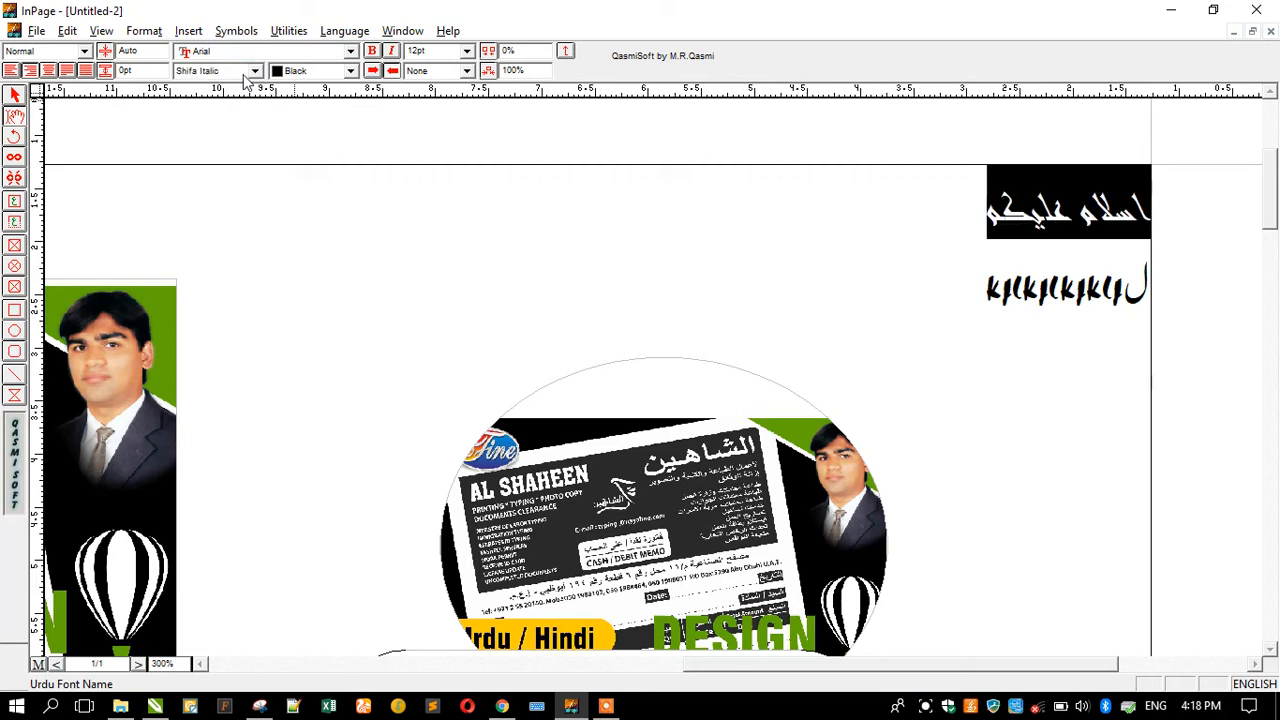
Try the Unwan, Zakharif and Zohar Urdu fonts on the greeting one after another.
click(255, 71)
click(233, 155)
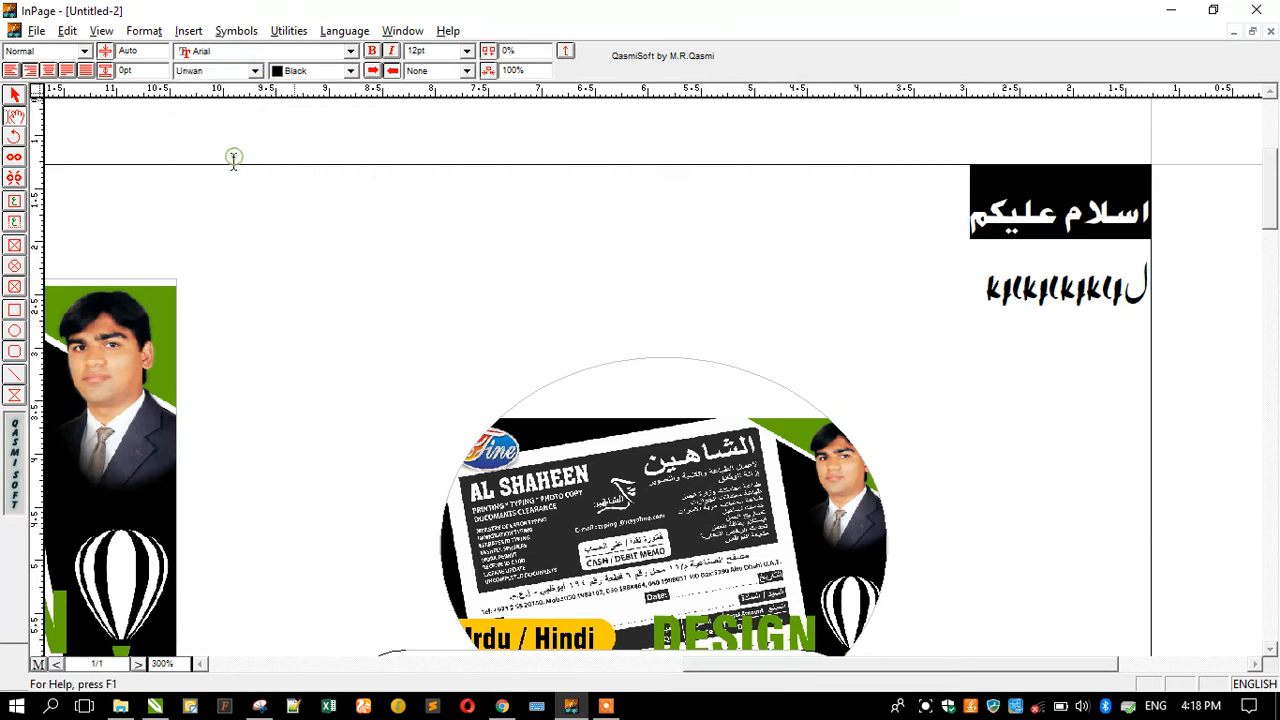
click(222, 73)
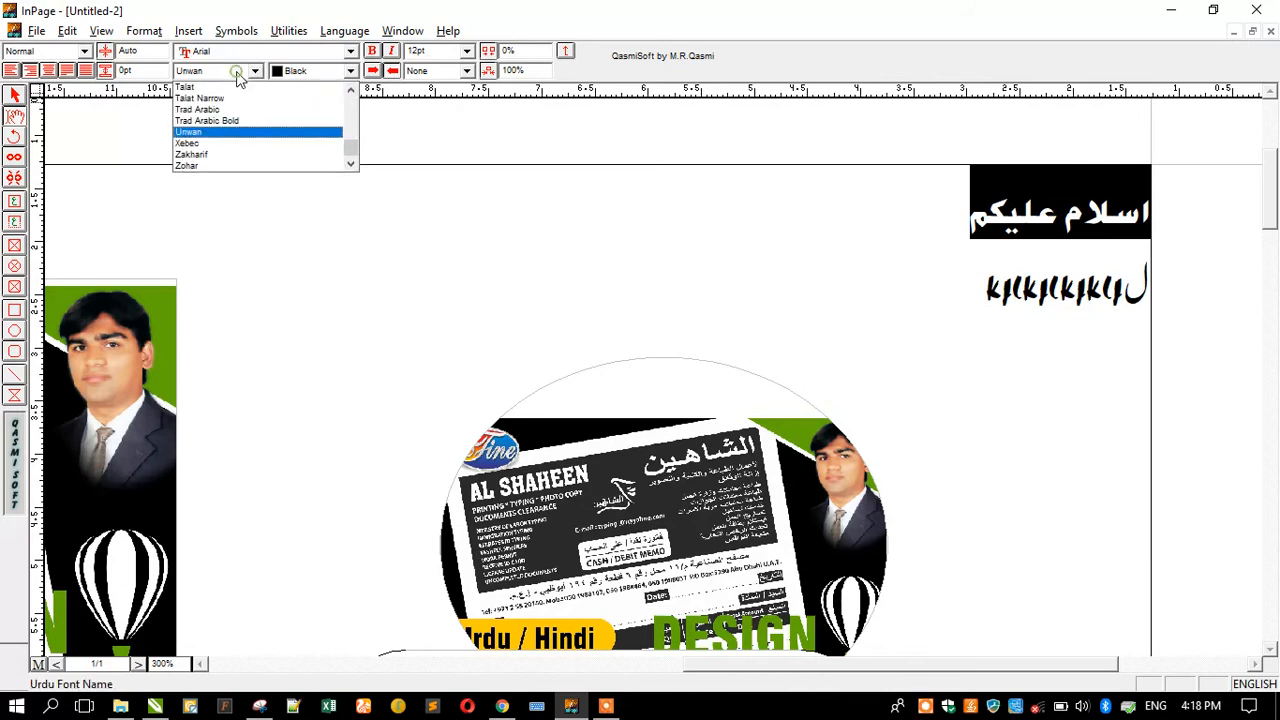
click(224, 153)
click(252, 71)
click(240, 165)
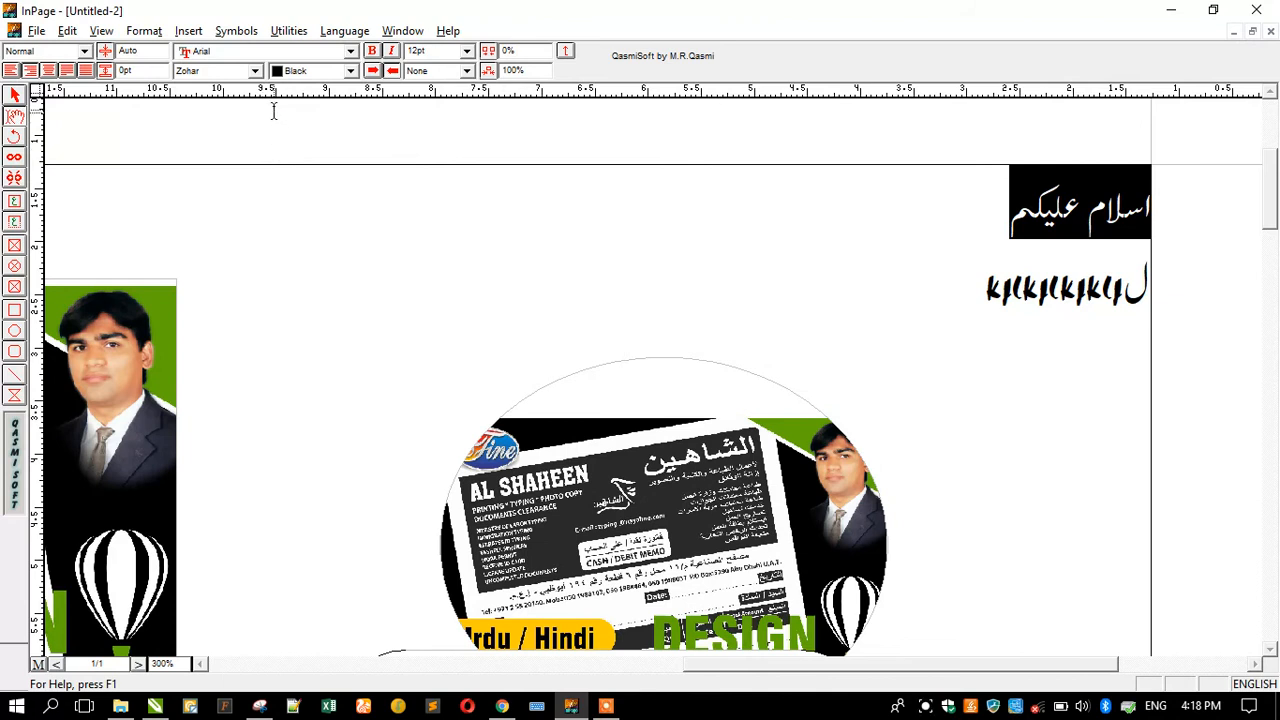
Set the greeting's Urdu font to Aseer and reselect the greeting line.
click(255, 71)
drag(356, 140, 356, 108)
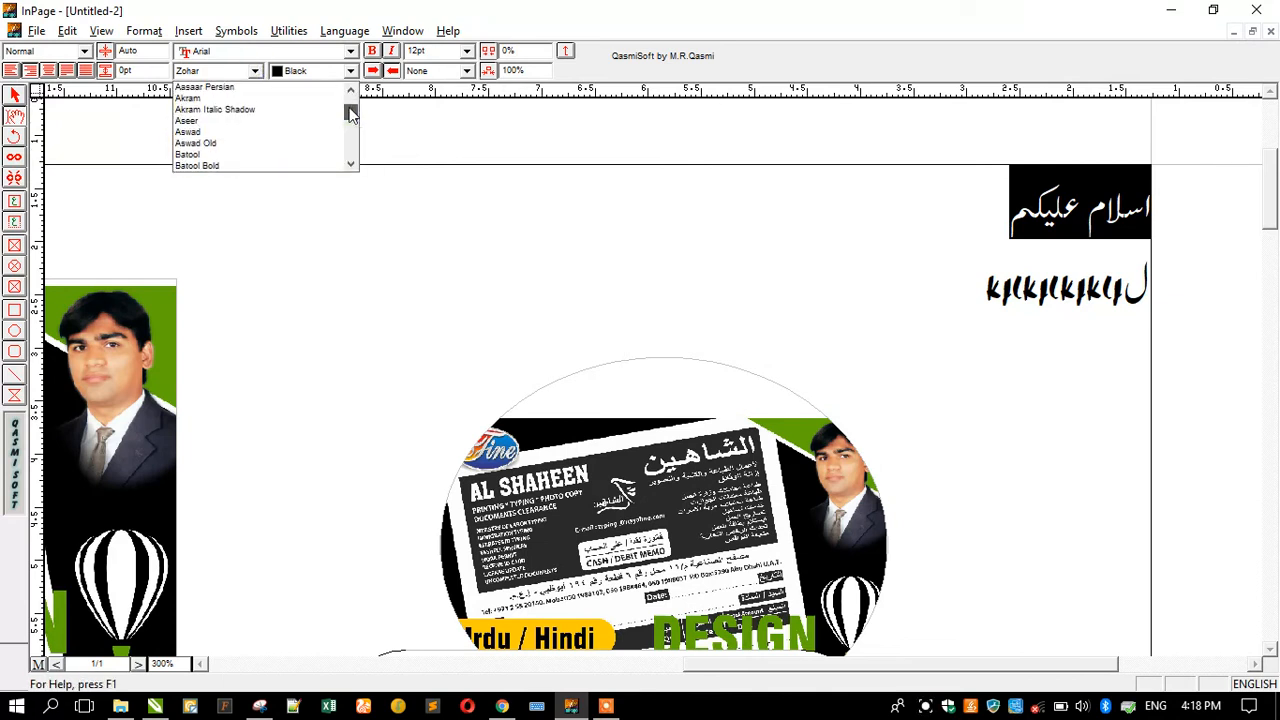
click(260, 121)
click(719, 328)
drag(724, 325, 1130, 320)
drag(750, 268, 1178, 226)
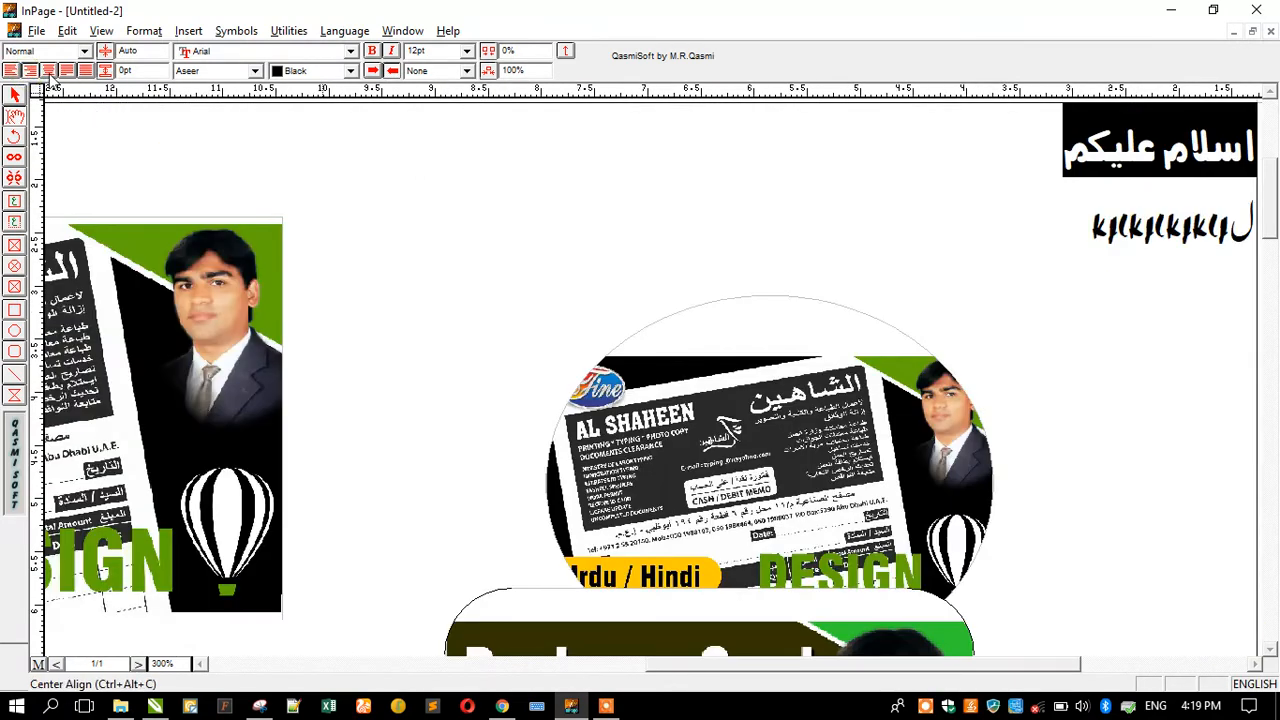
Try Justify and Full Justify on the greeting line and return it to right alignment.
click(67, 70)
click(86, 70)
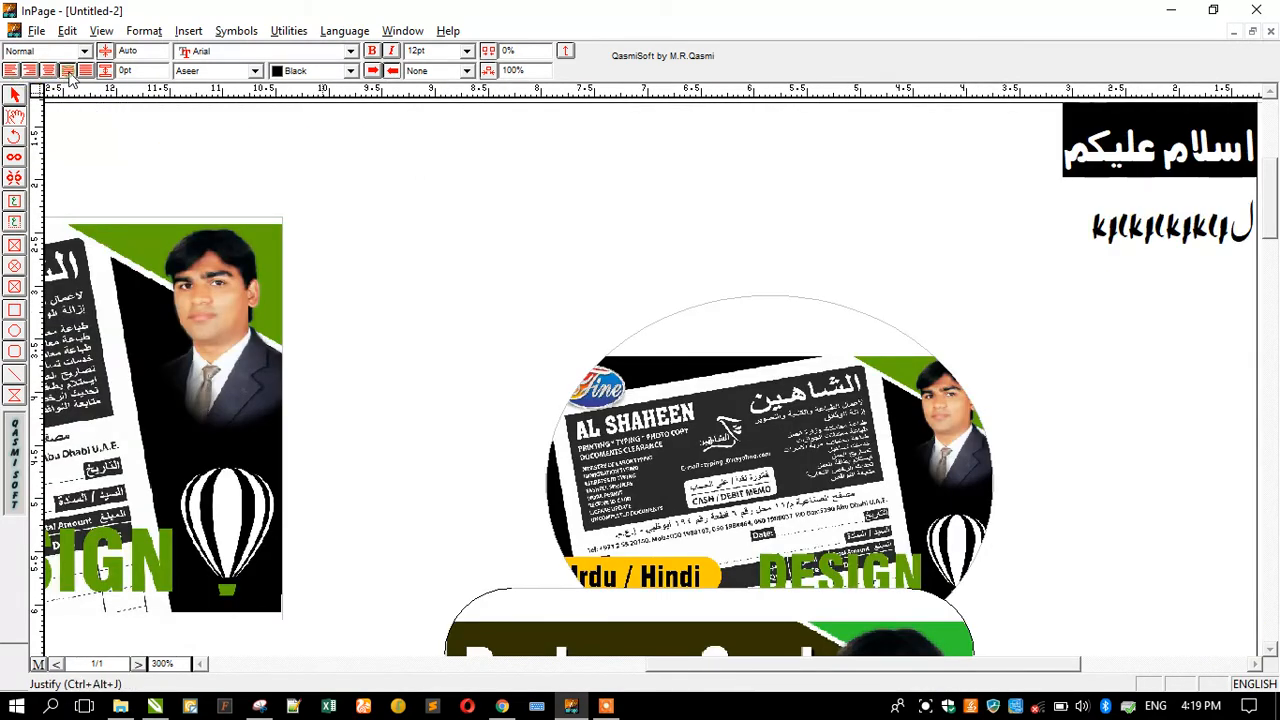
click(87, 72)
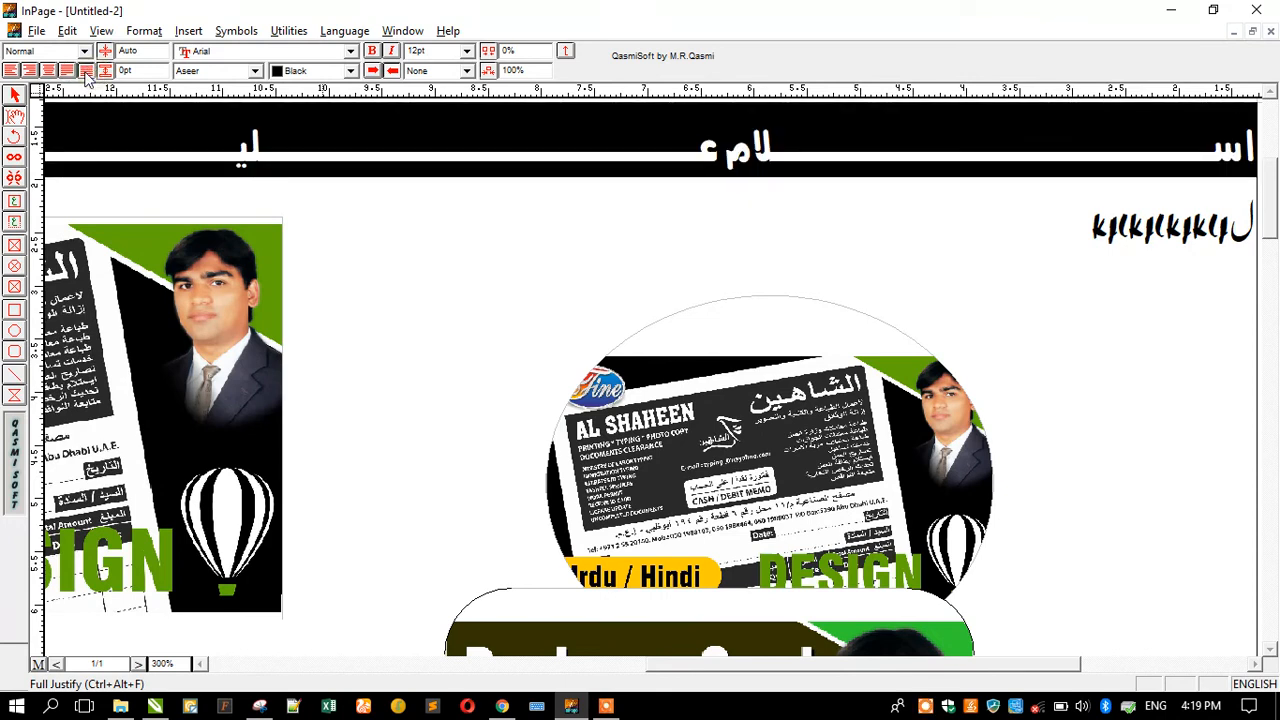
click(29, 70)
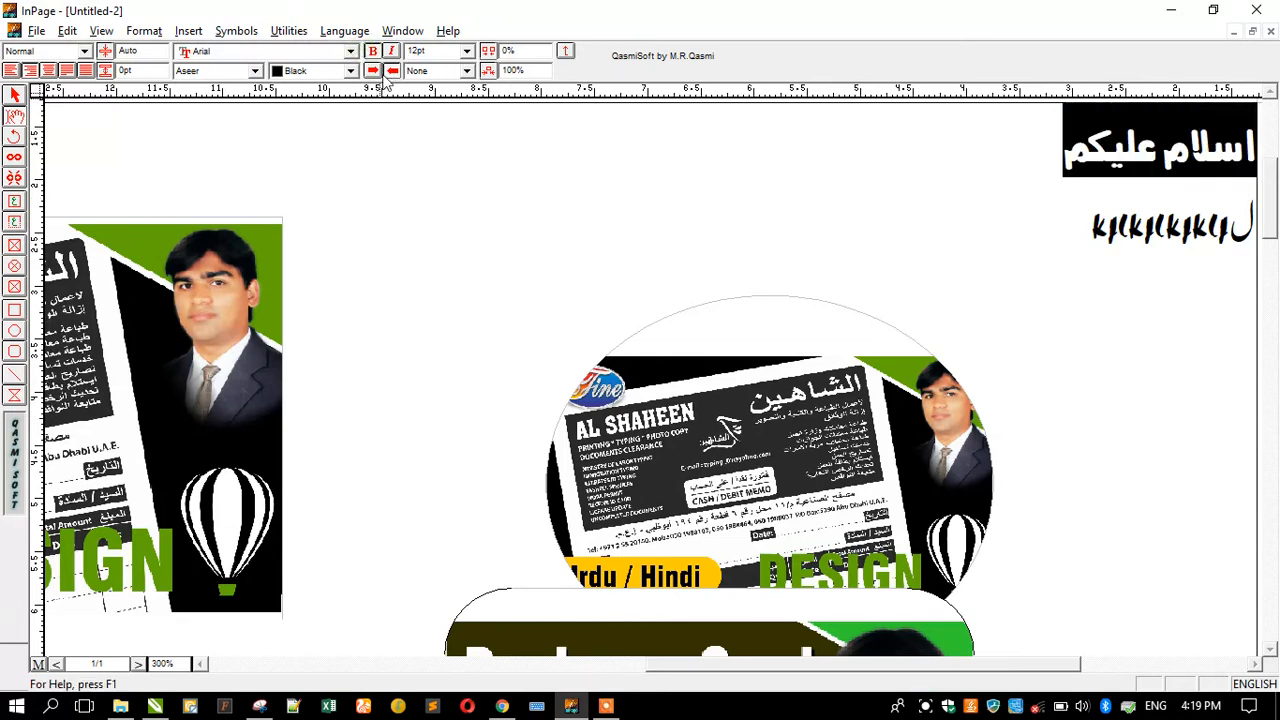
Reselect the whole greeting and toggle italics on and off for it.
click(981, 207)
double_click(1105, 148)
drag(1050, 157, 1238, 170)
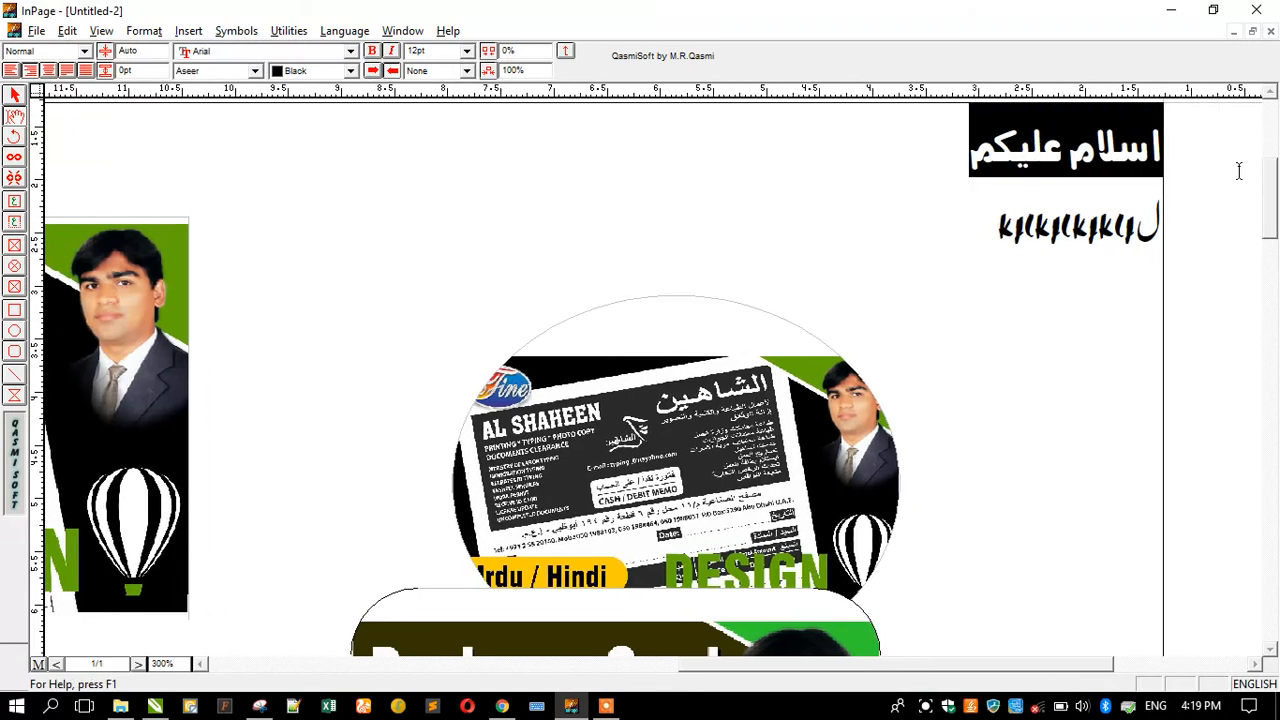
click(699, 166)
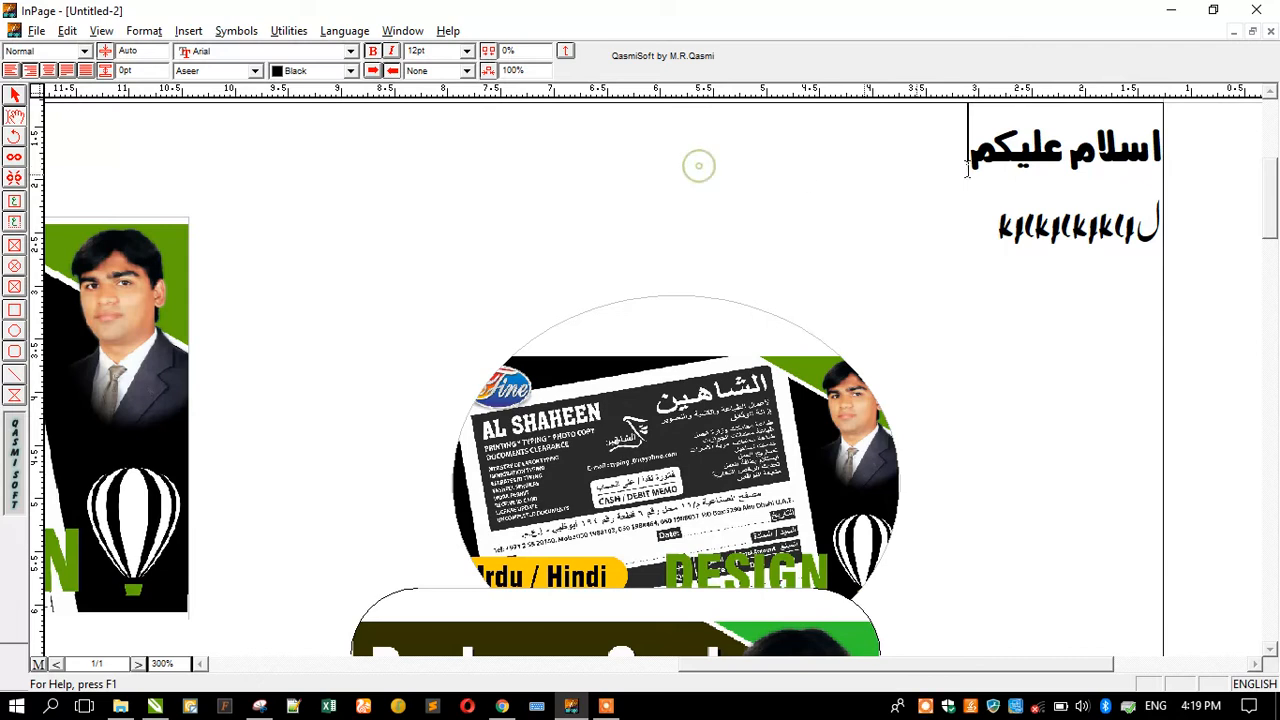
drag(979, 140, 1214, 134)
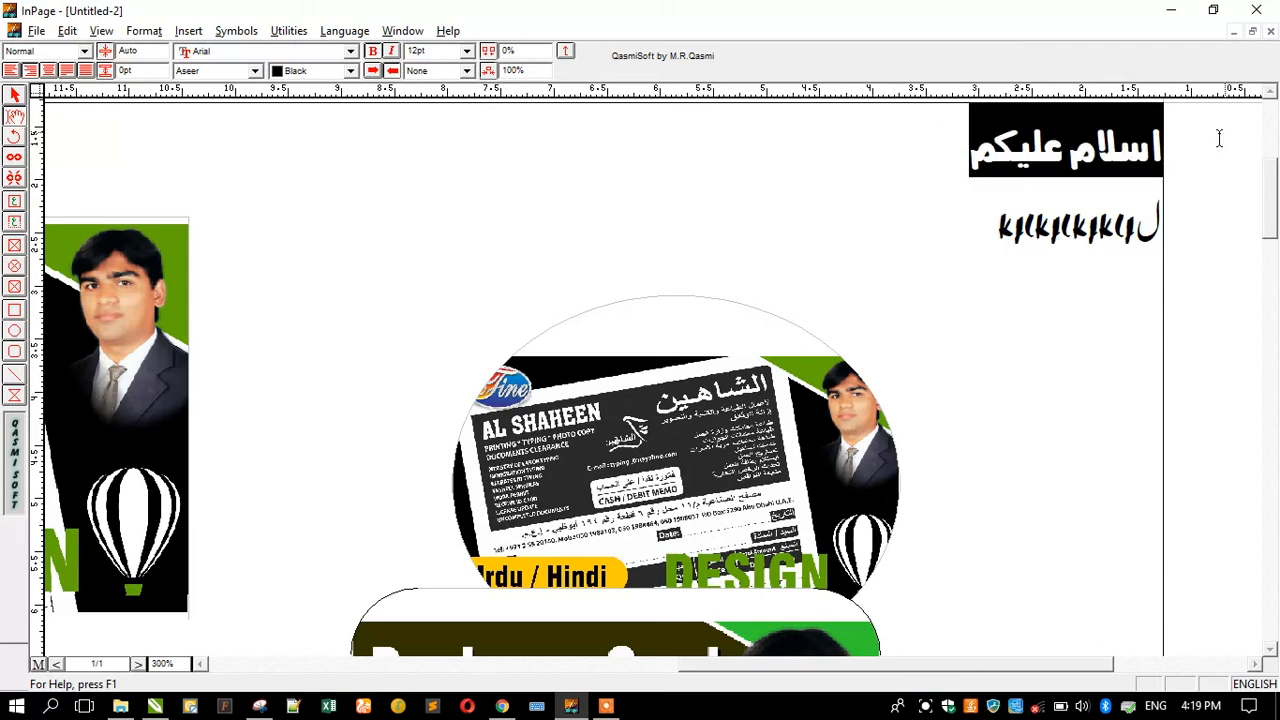
click(390, 51)
click(390, 51)
click(390, 51)
click(390, 51)
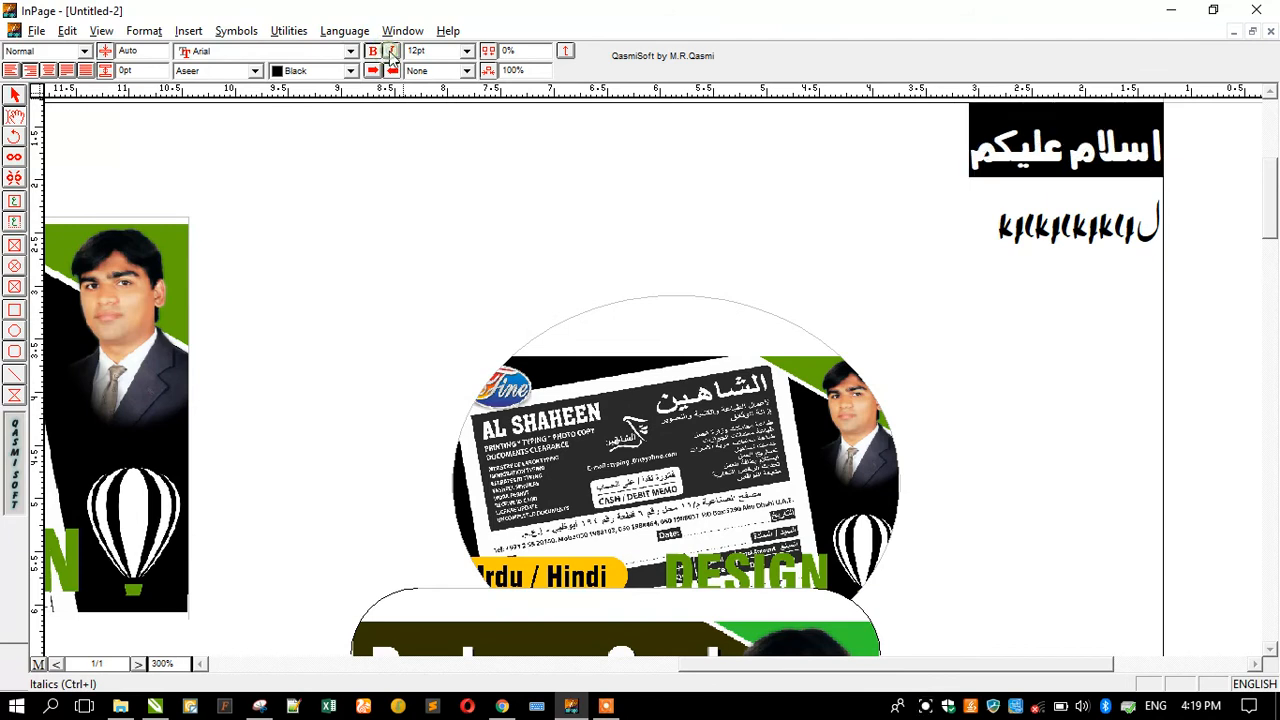
Try the greeting at 36pt and set its font size to 18pt.
click(466, 51)
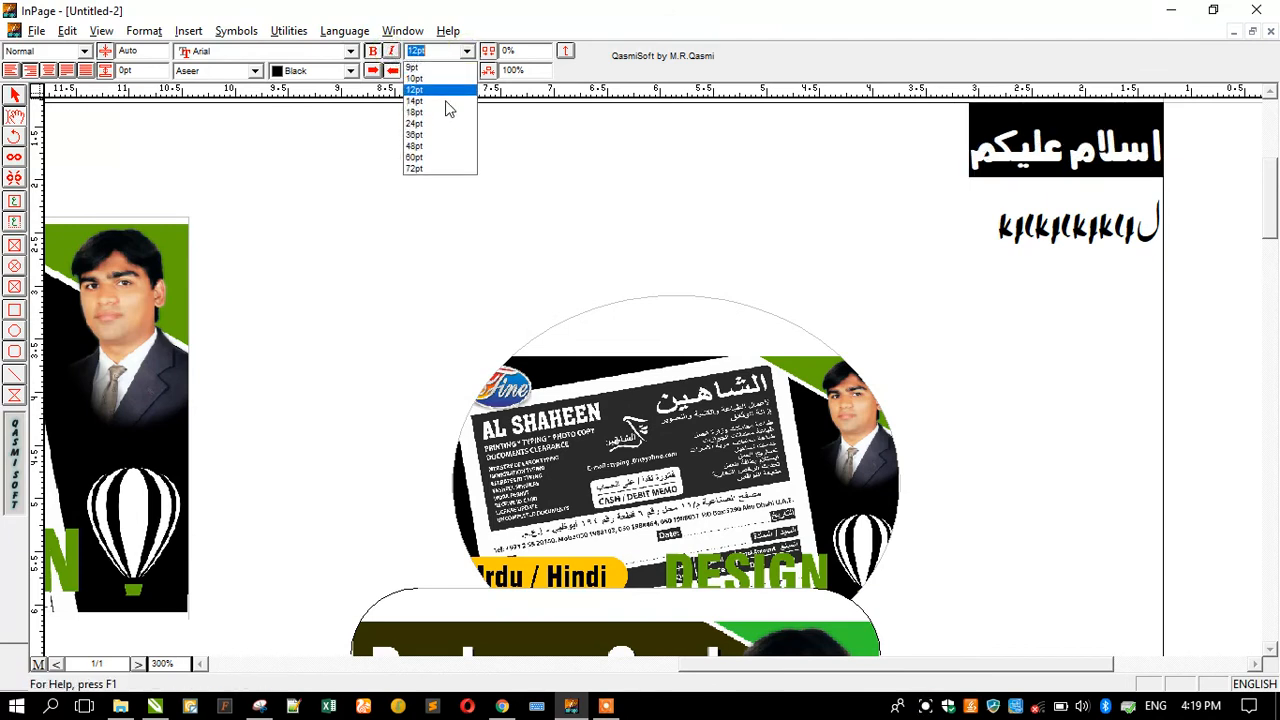
click(440, 134)
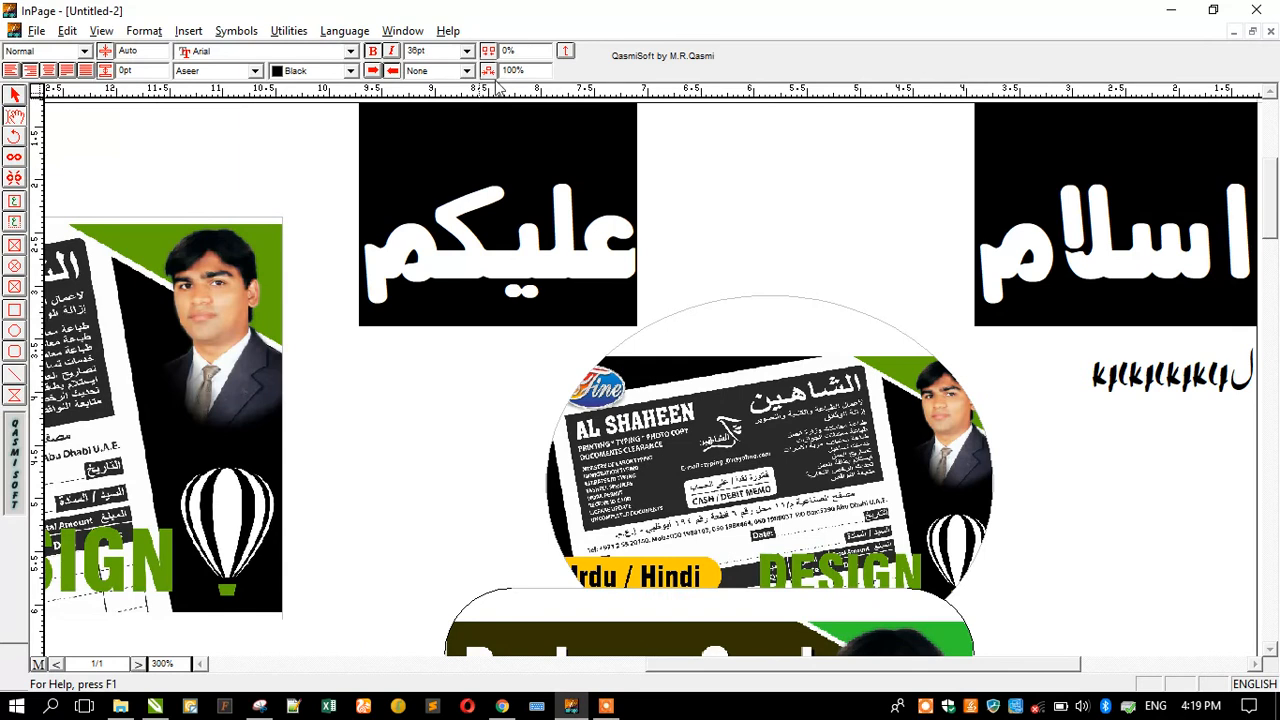
click(466, 51)
click(440, 108)
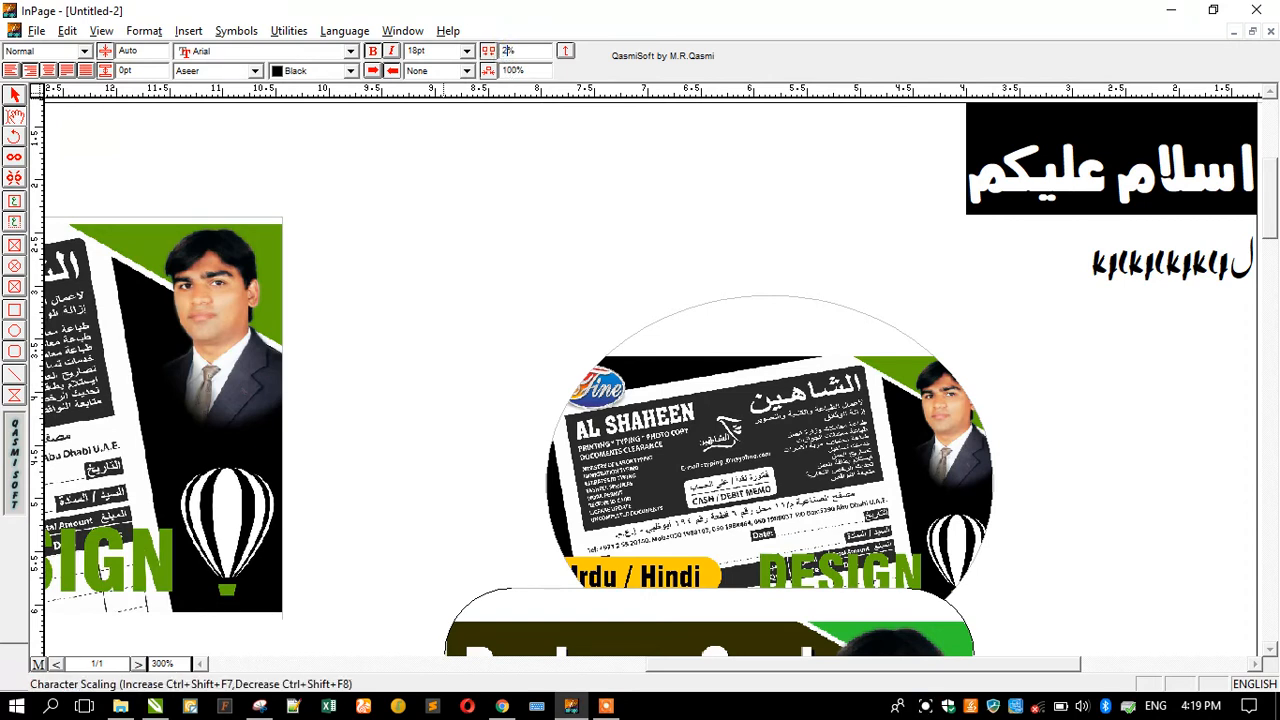
Try a character spacing of 2% and a wider one of 10% on the greeting.
key(ctrl+shift+F7)
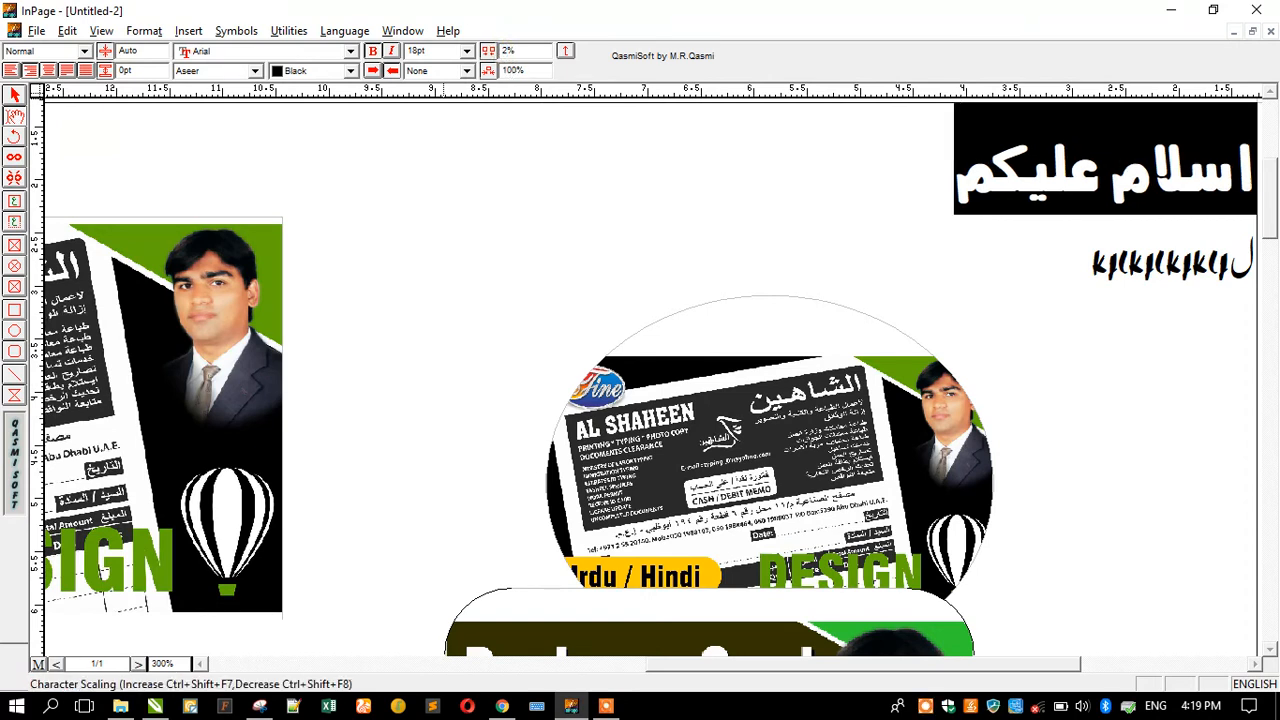
click(1104, 182)
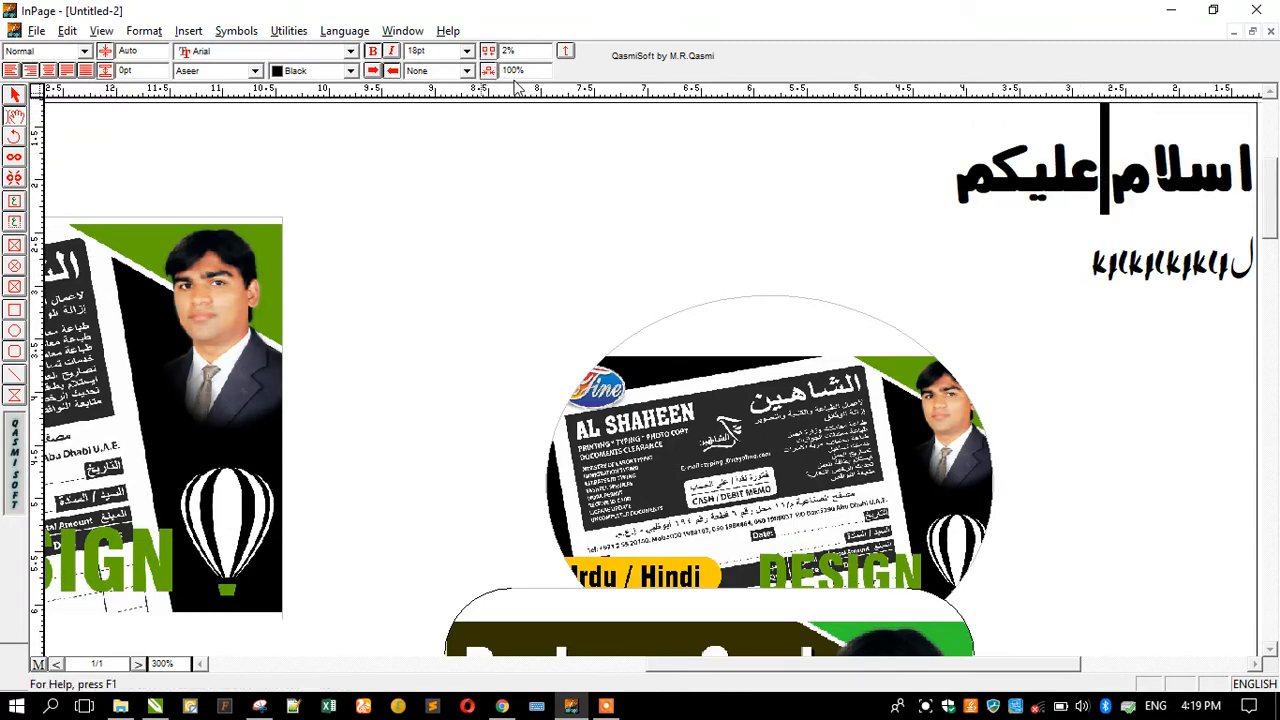
drag(935, 200, 1252, 158)
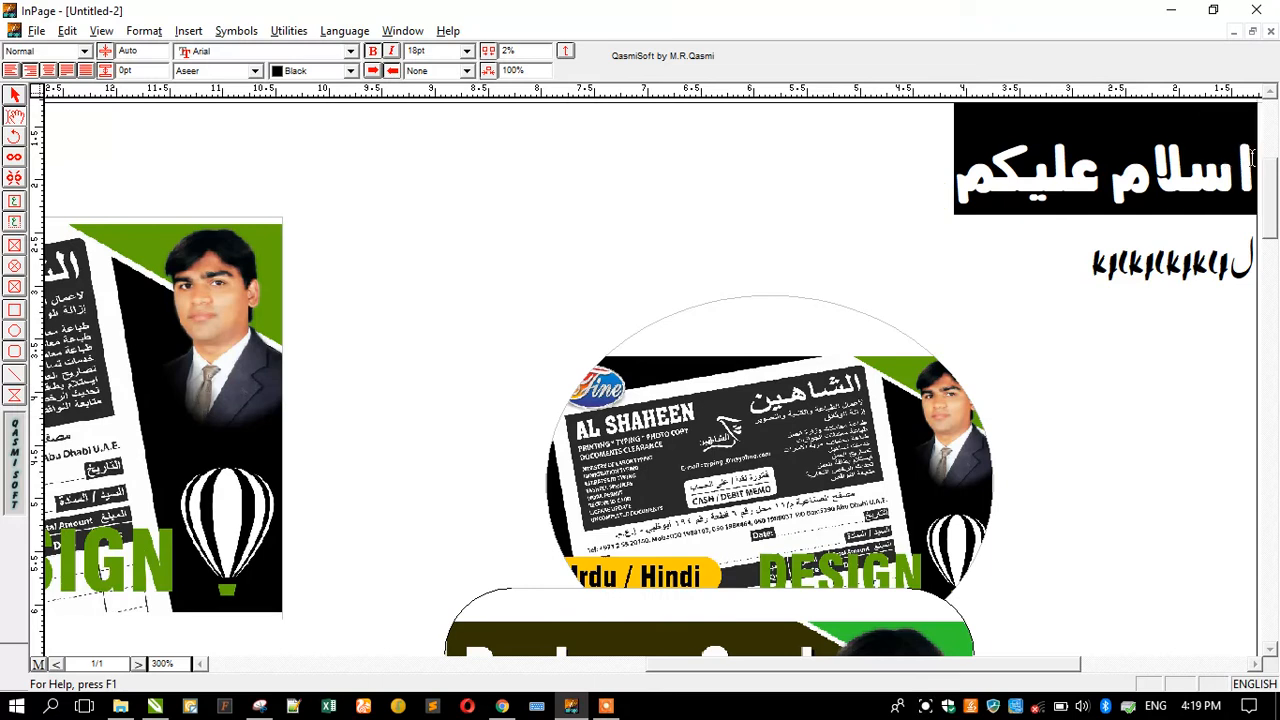
click(538, 55)
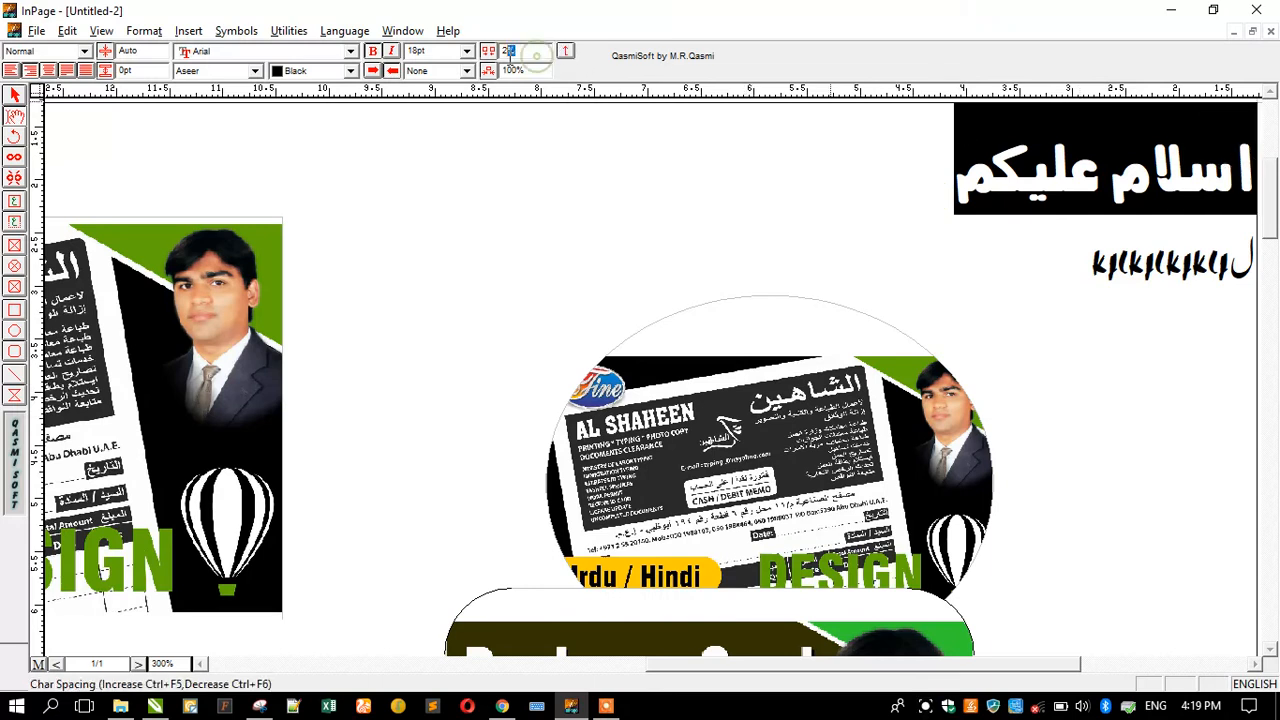
text(1)
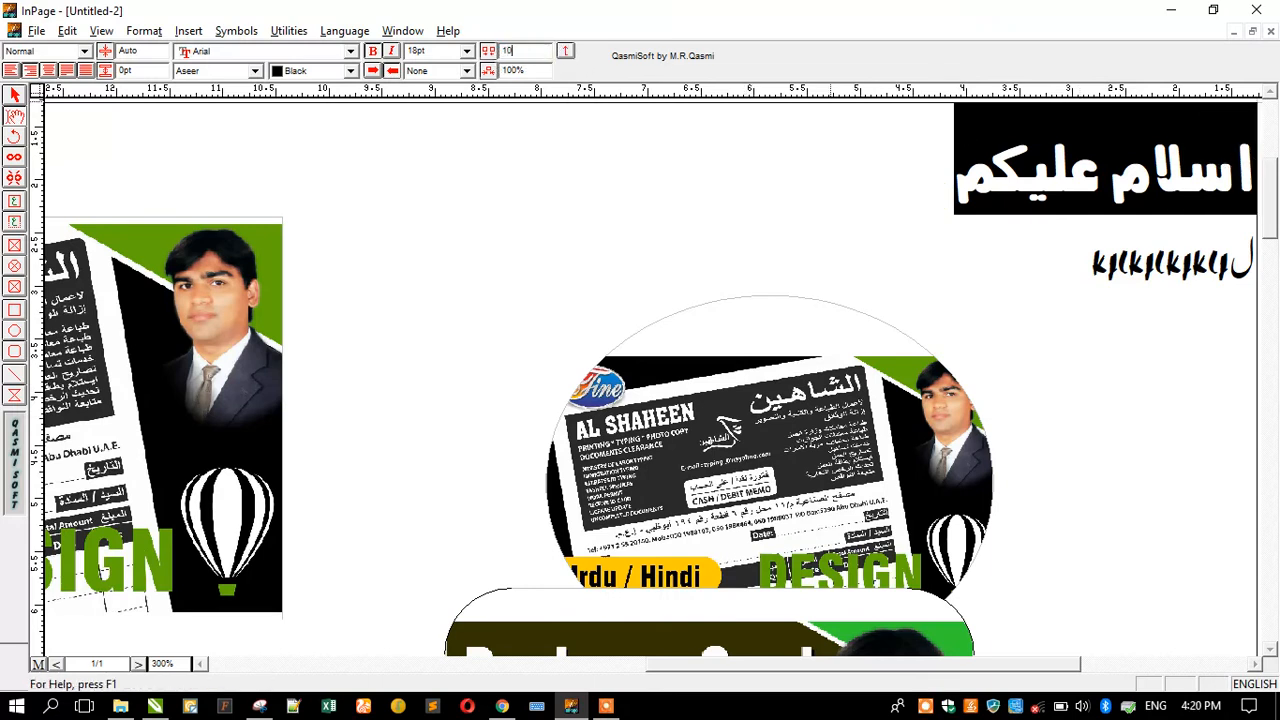
text(0)
key(Return)
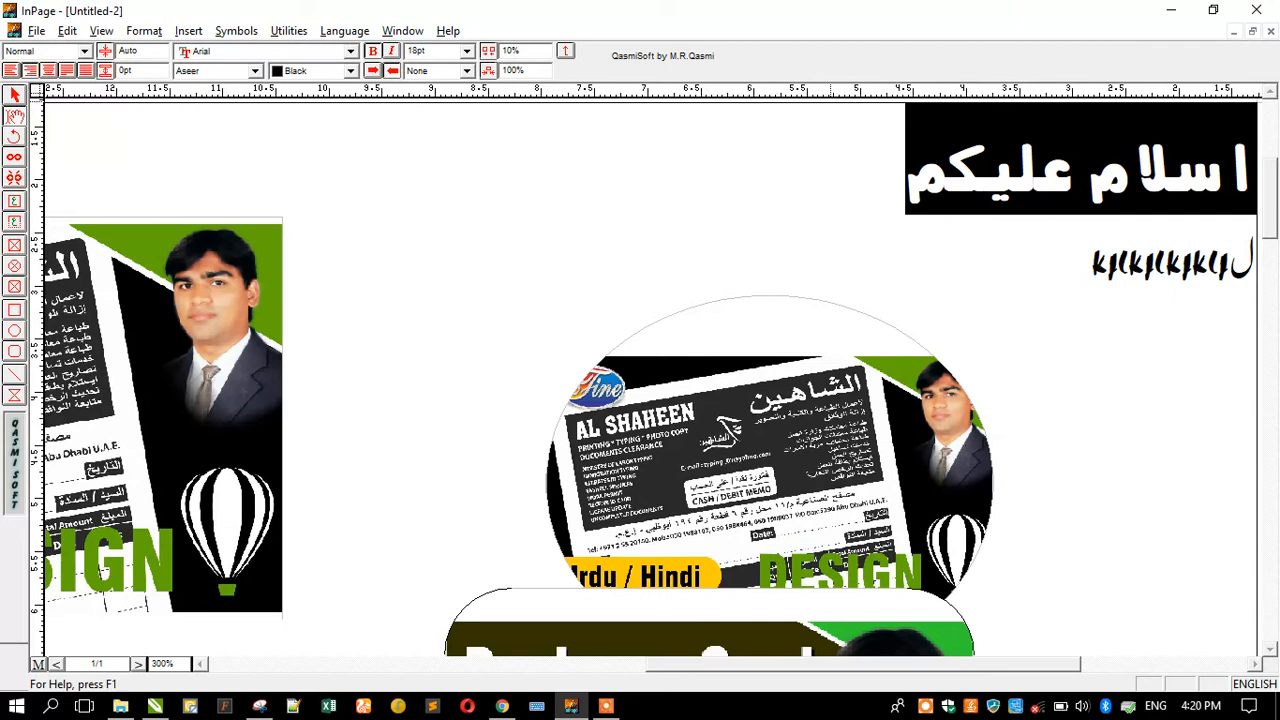
Try character spacings of -4% and -8% on the greeting and reset it to 0%.
click(506, 51)
text(-4)
key(Return)
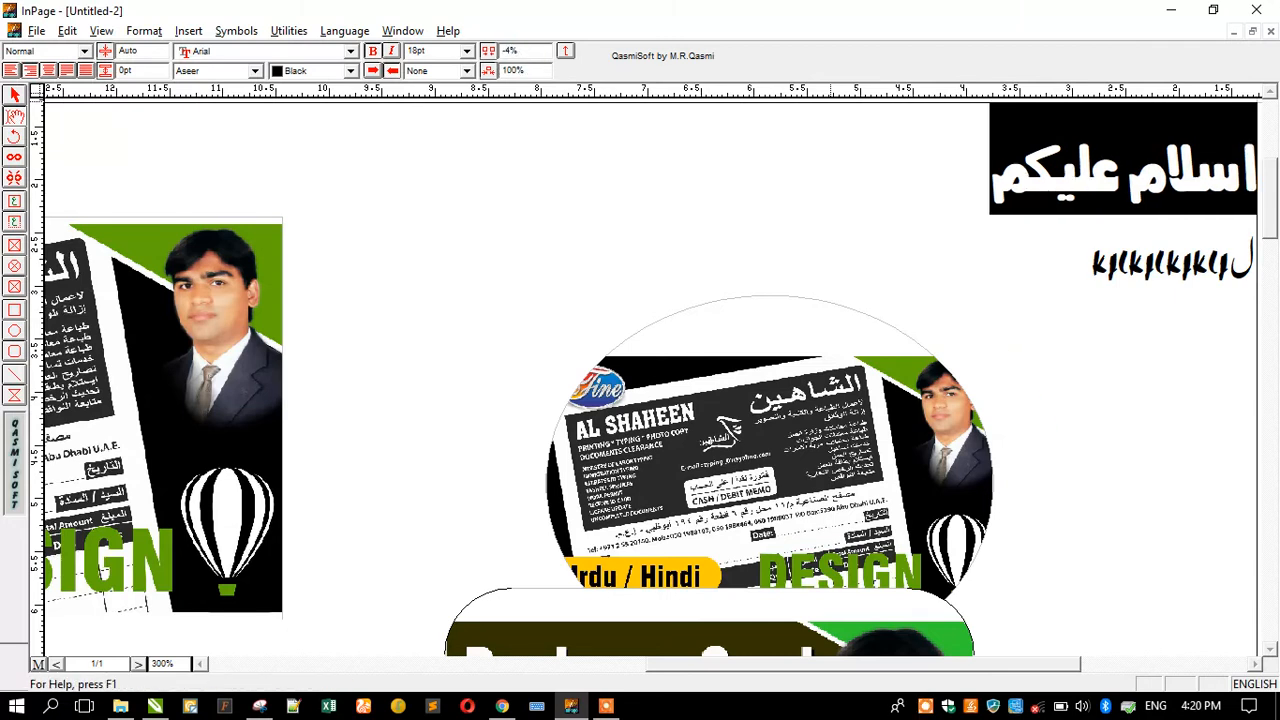
click(508, 50)
text(-8)
key(Return)
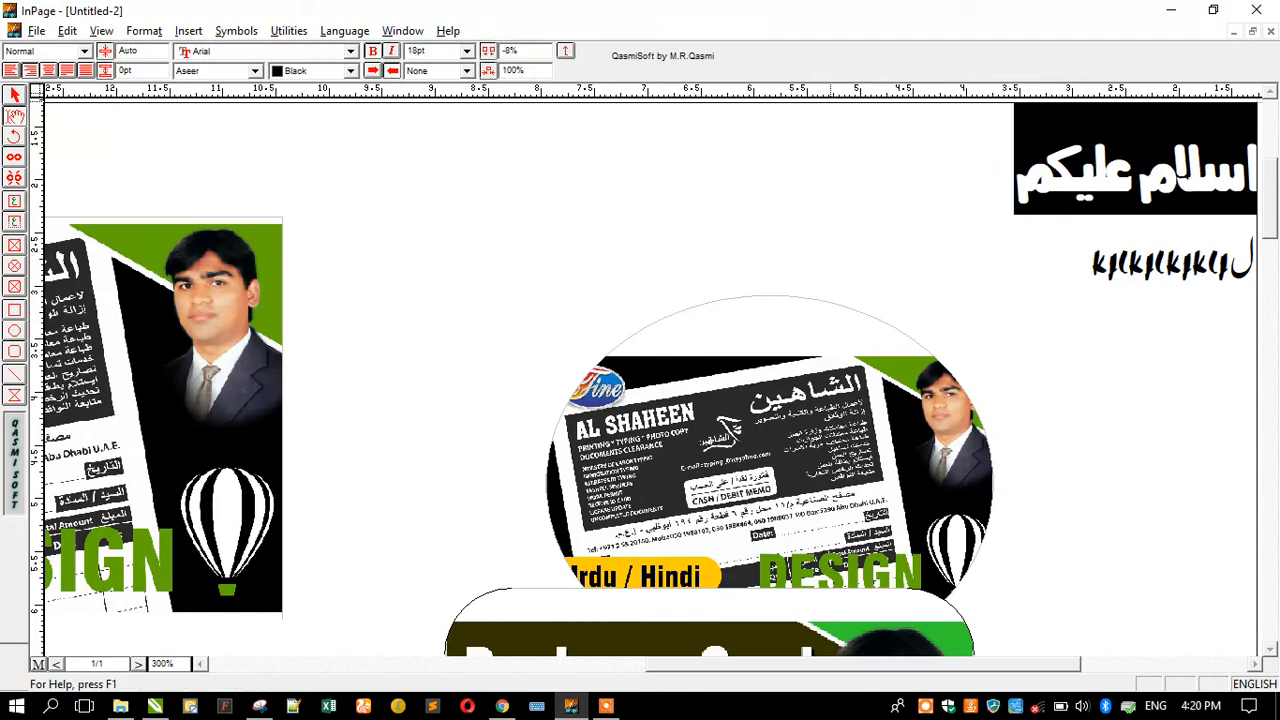
click(513, 50)
text(0)
key(Return)
Show the tab and indent settings and place two tab stops on the greeting line, the second at about 8.2 cm.
click(565, 51)
click(821, 159)
click(382, 149)
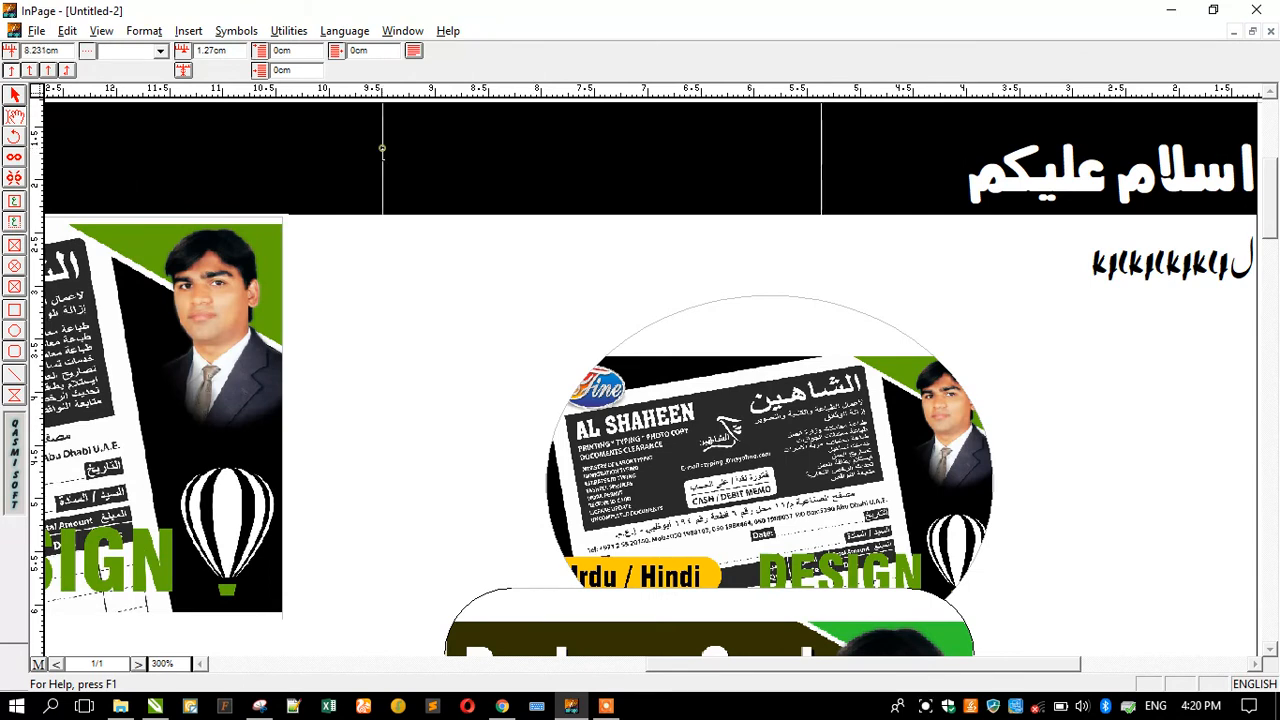
Leave the tab settings and enter "lkjlkj lkjlkj" at the tab stop after the greeting, followed by a new line.
click(115, 149)
click(15, 95)
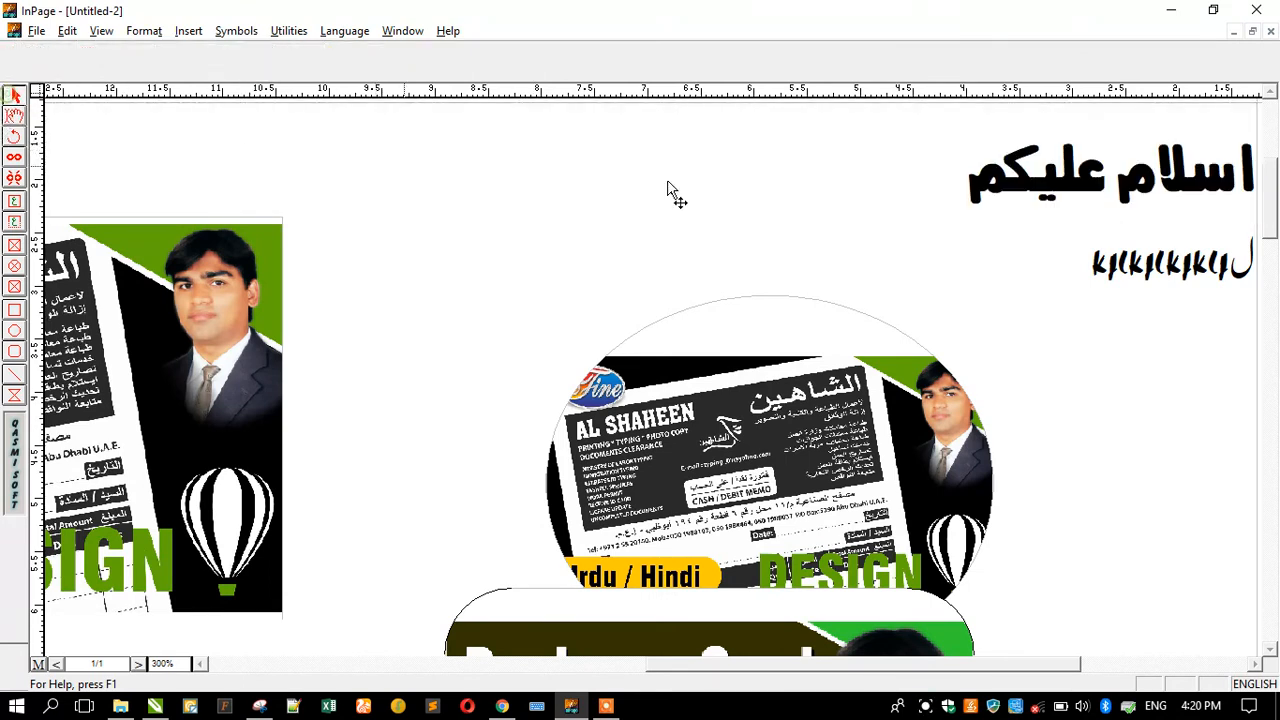
click(15, 115)
click(912, 172)
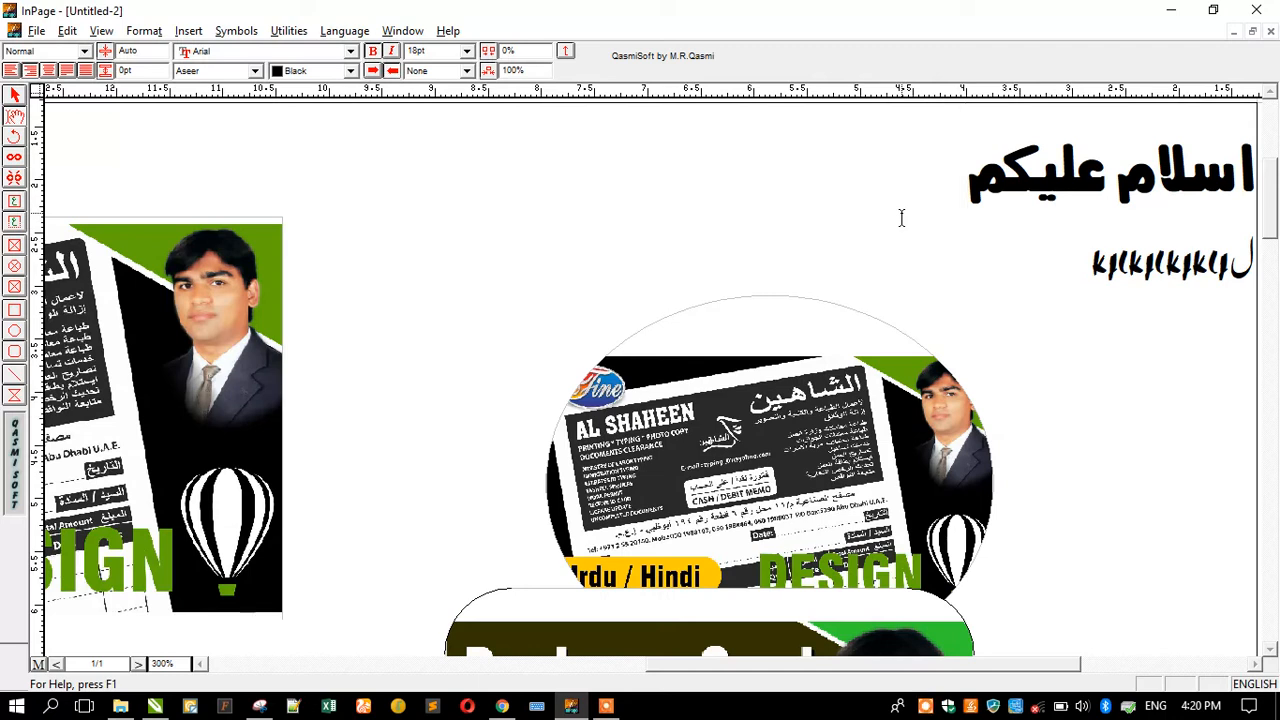
key(Tab)
text(lkj)
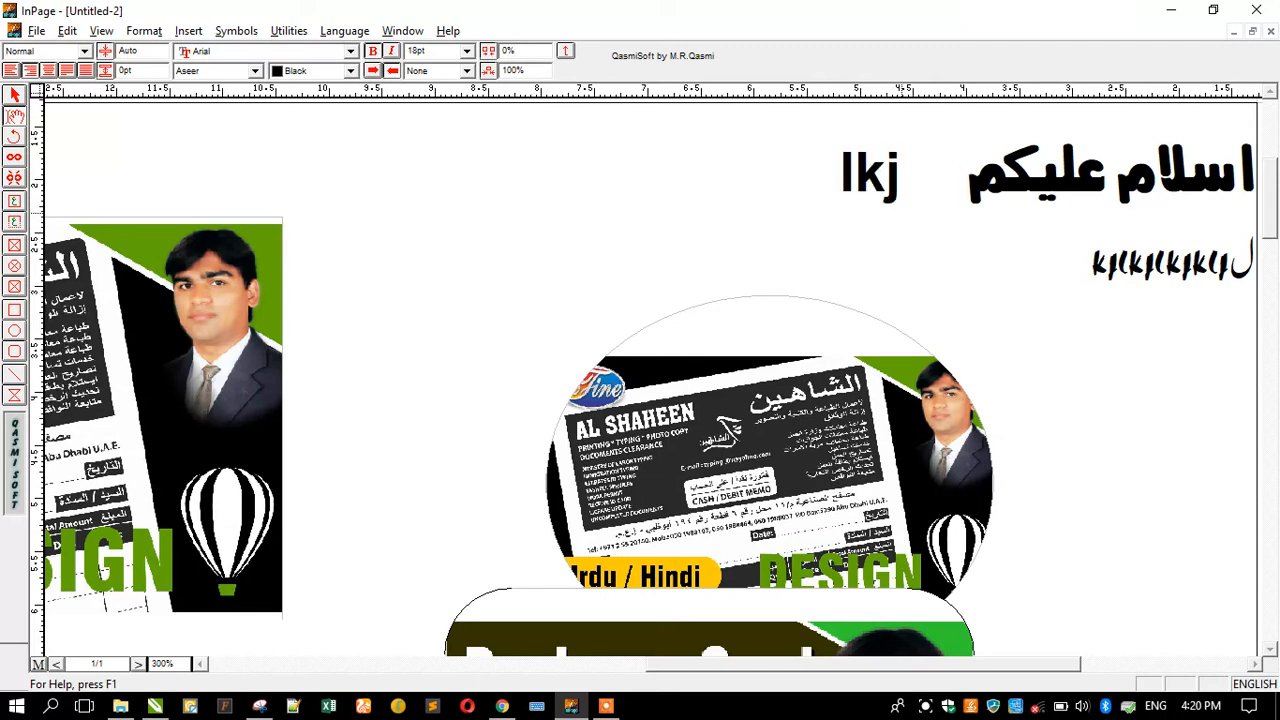
text(lkj lkjlkj)
key(Tab)
key(Tab)
key(Tab)
key(Return)
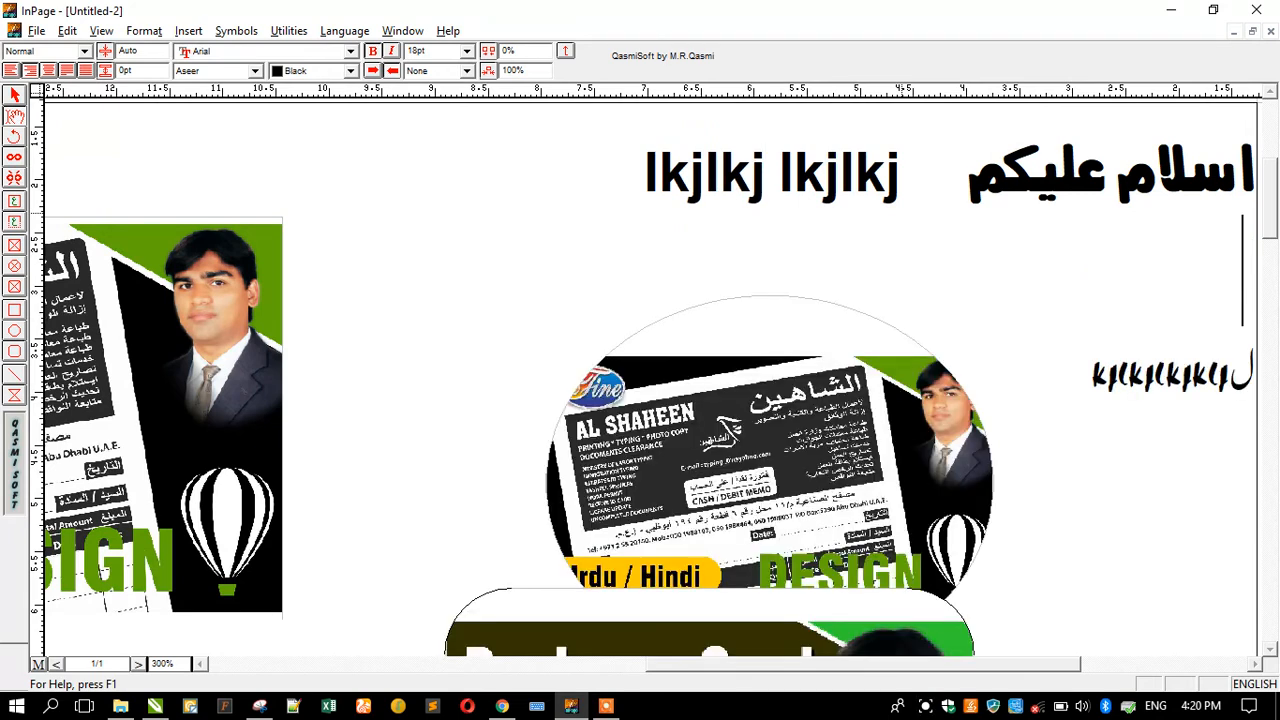
Select only the Urdu greeting and try underline styles on it, including Double and Overline.
key(ctrl+a)
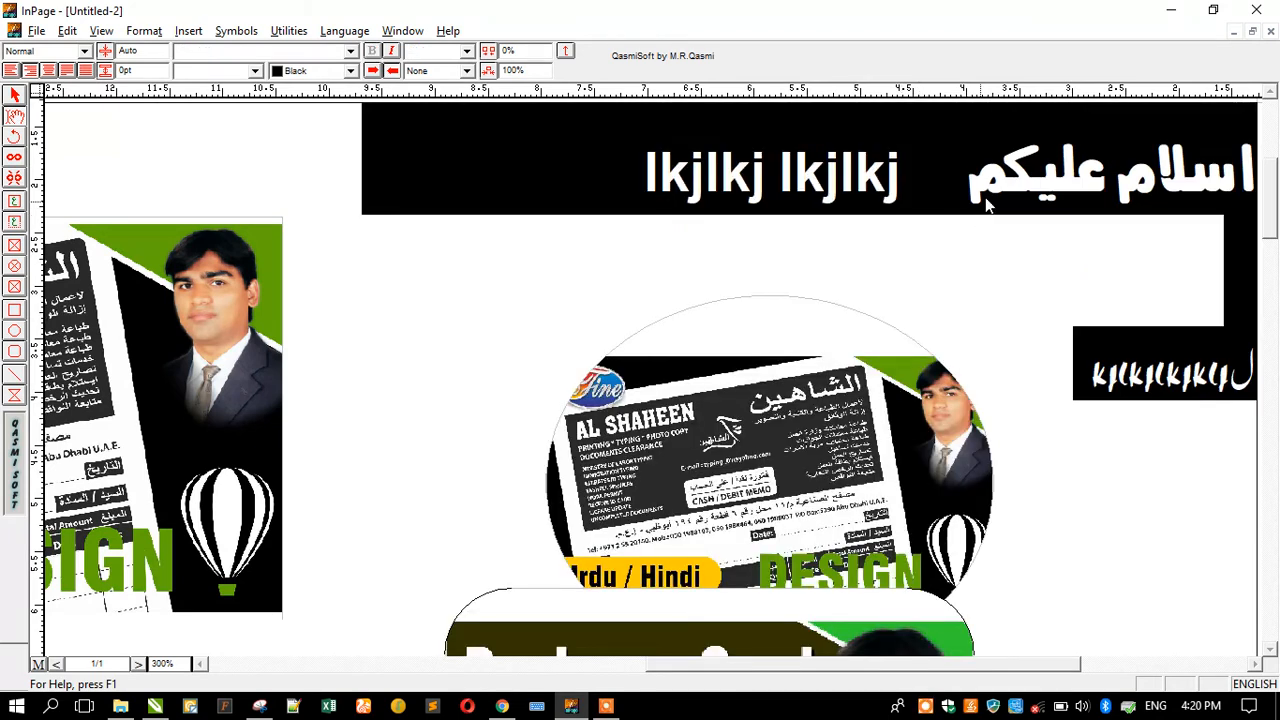
click(630, 272)
double_click(1040, 194)
click(923, 194)
drag(946, 172, 1043, 163)
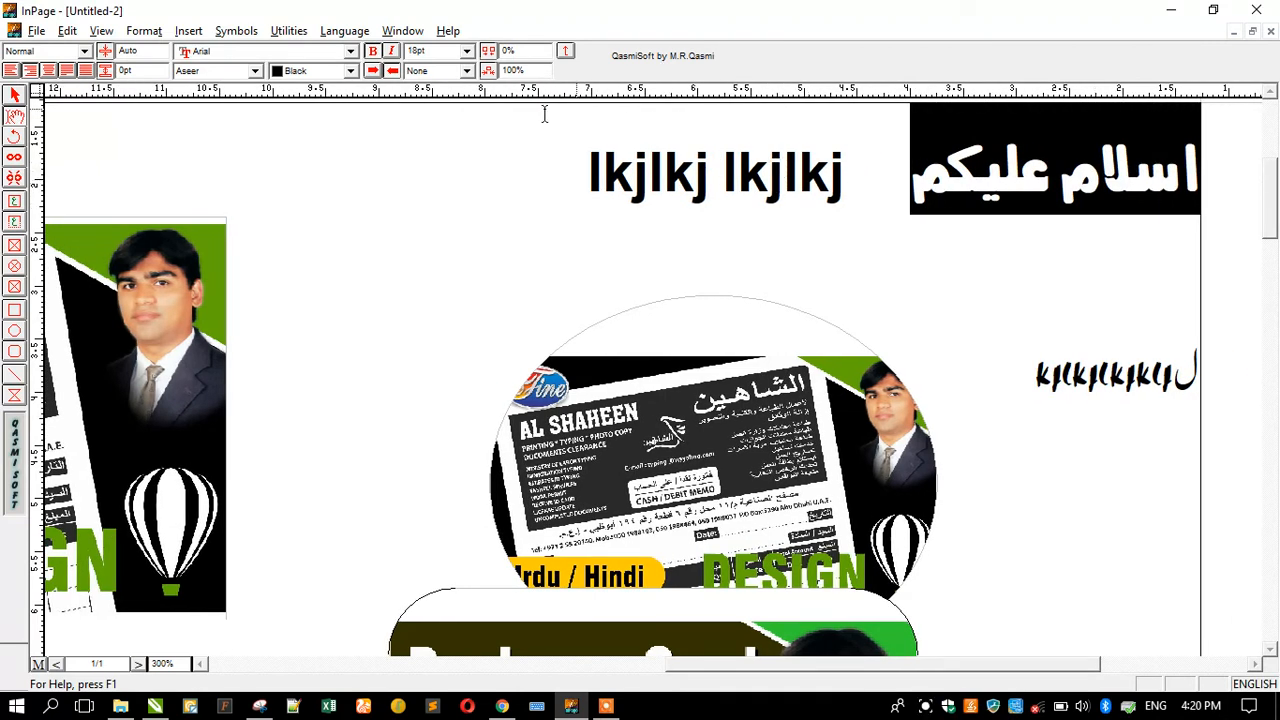
click(466, 70)
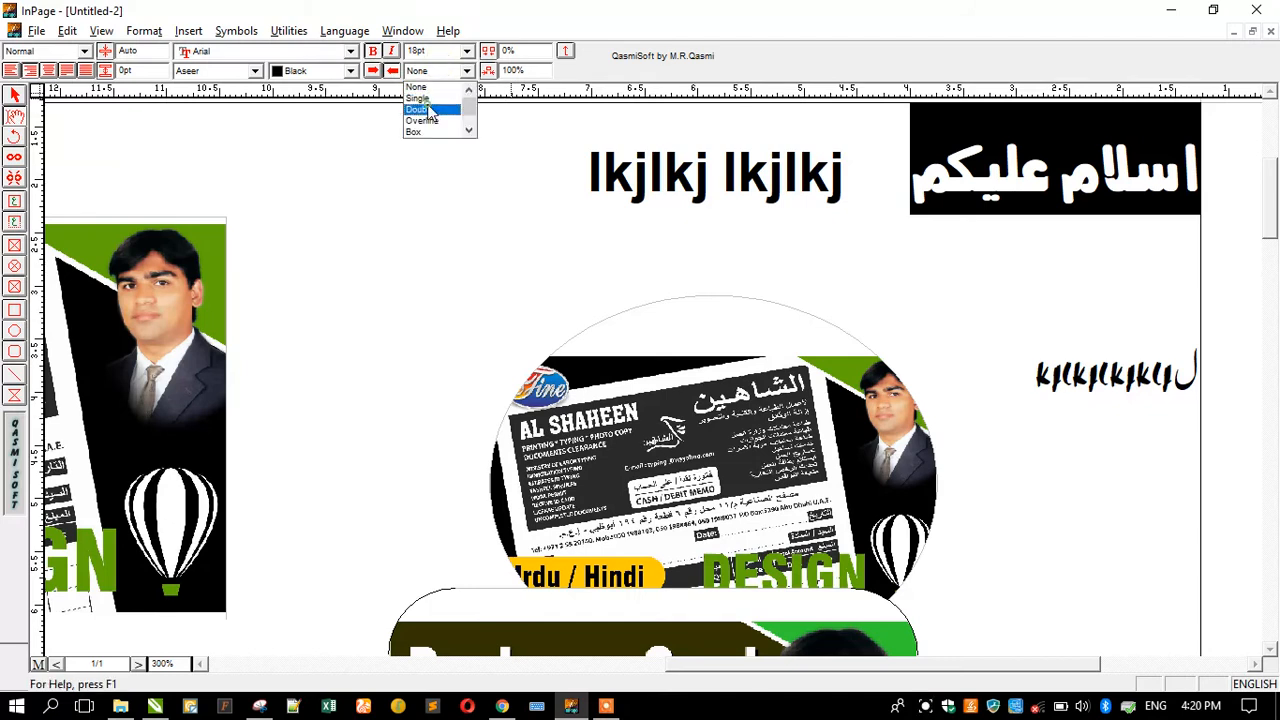
click(430, 110)
click(466, 70)
click(432, 118)
click(466, 70)
click(420, 102)
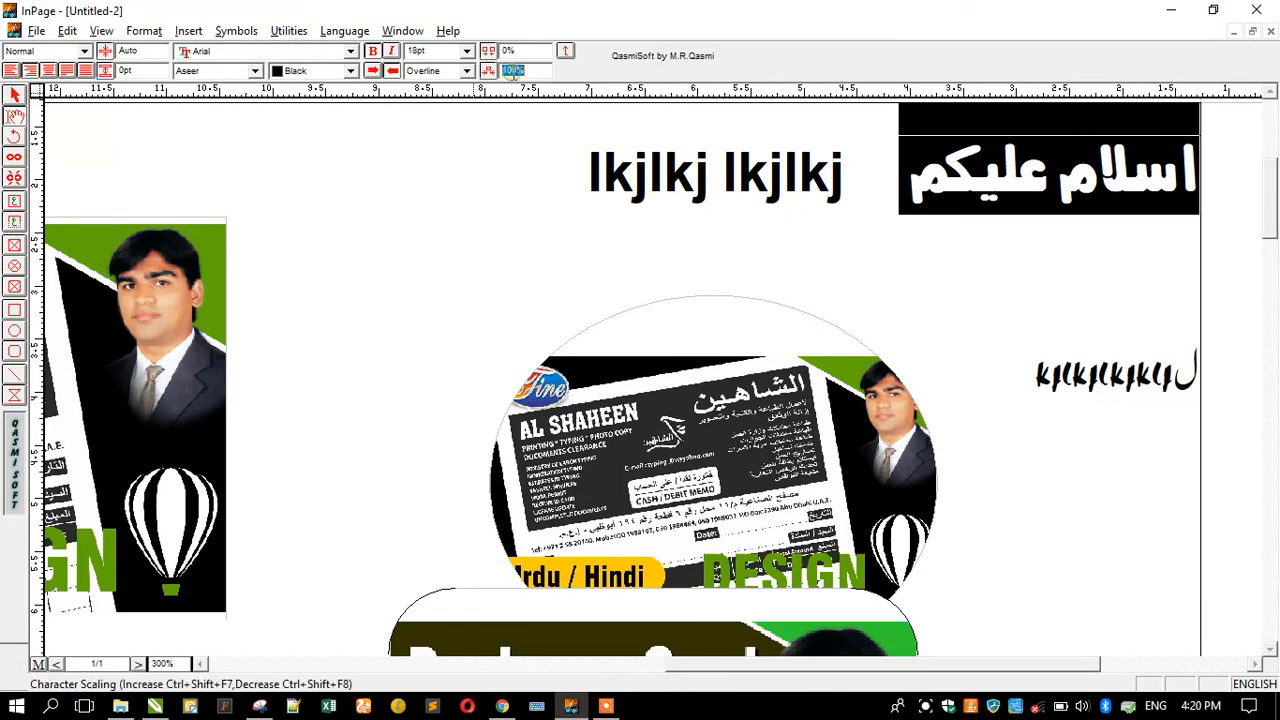
Try character scalings of 60% and 10% on the greeting and reset it to 100%.
text(8)
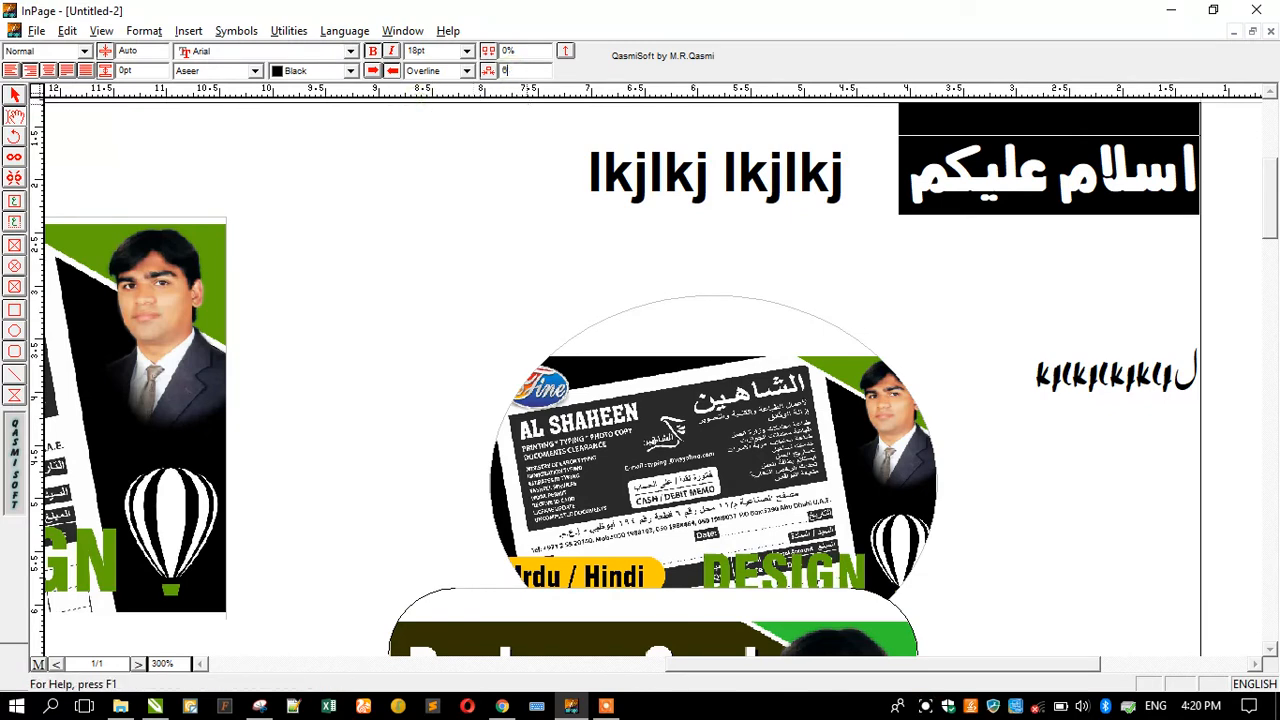
key(Return)
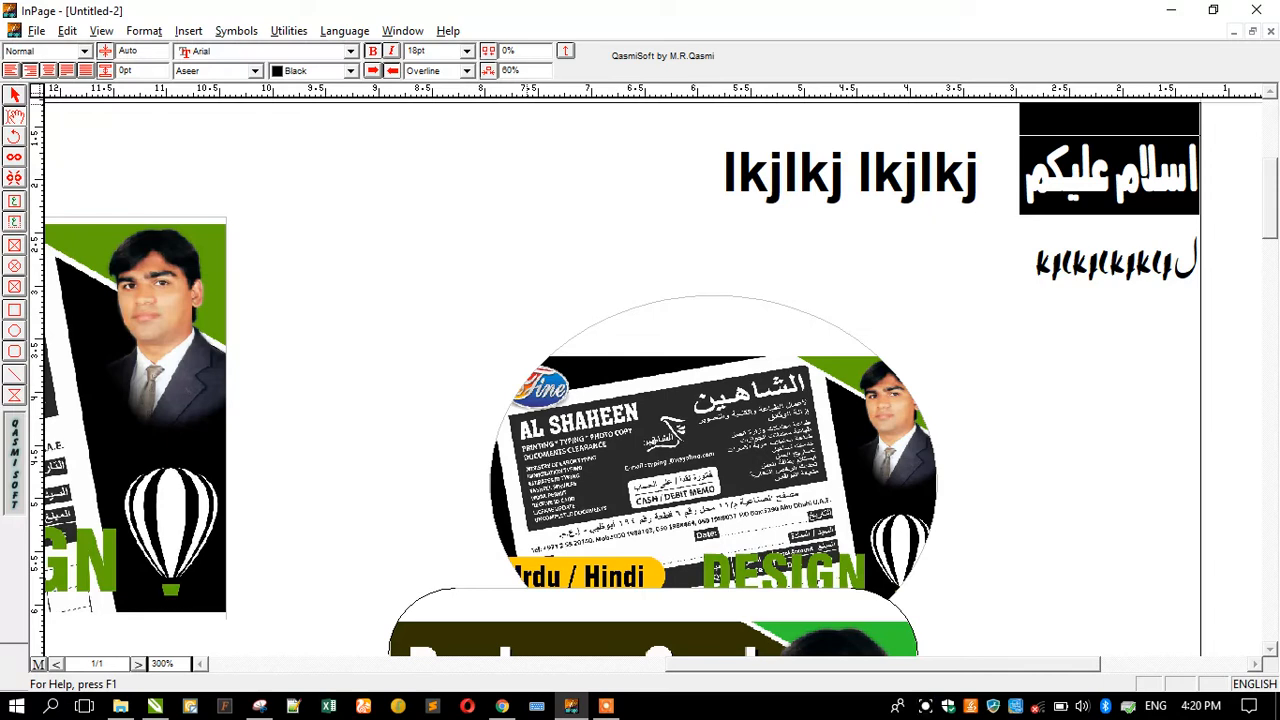
click(531, 72)
key(Return)
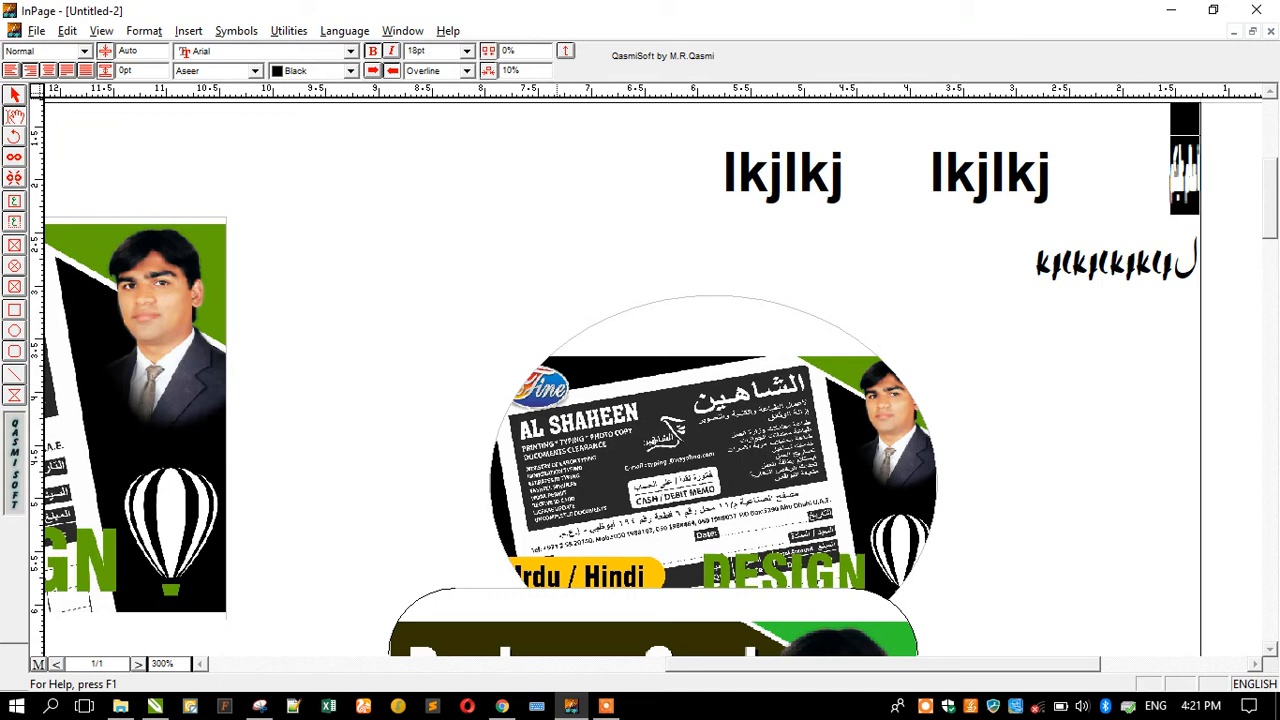
click(540, 69)
text(100)
key(Return)
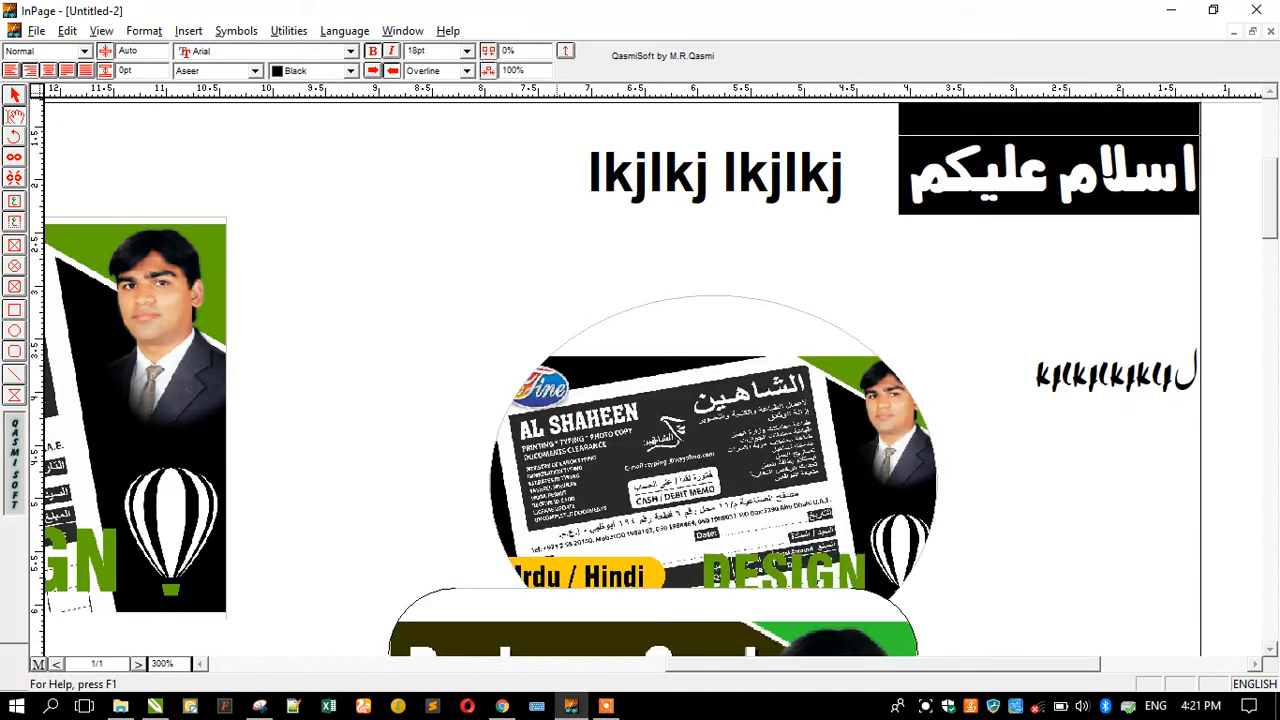
Reselect the Urdu greeting and set its line style to None.
click(649, 220)
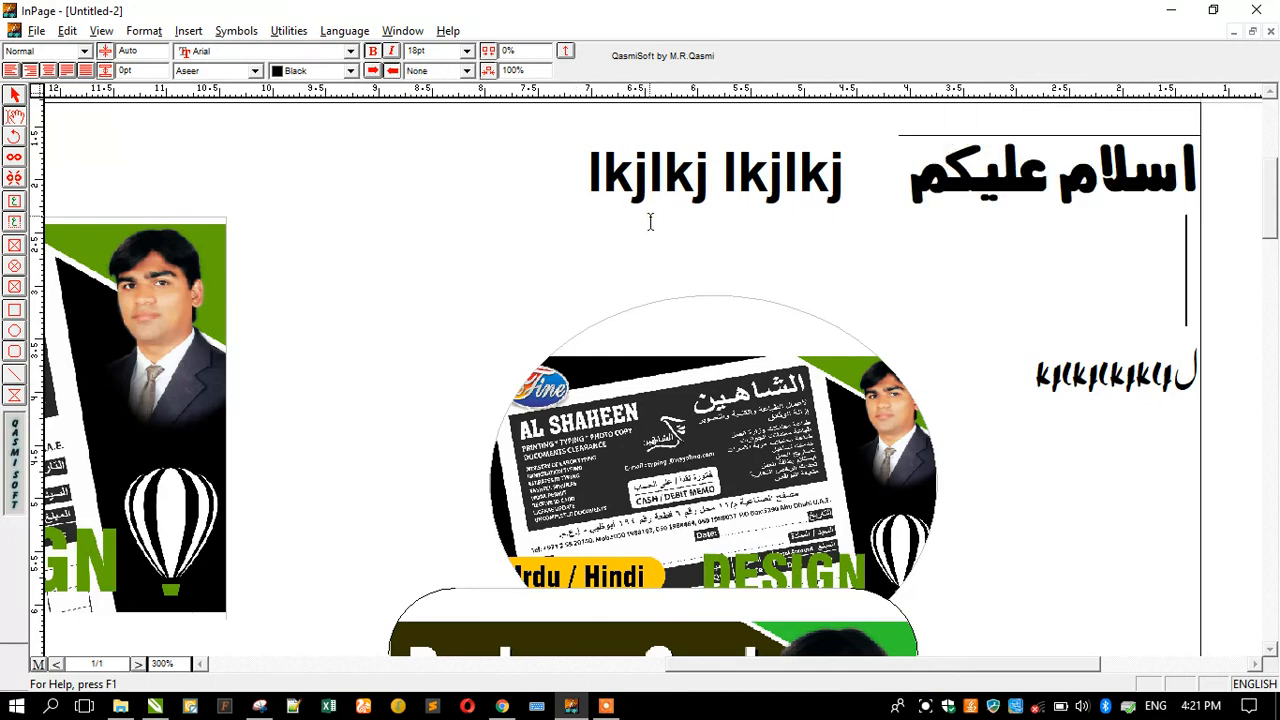
double_click(962, 185)
click(856, 218)
drag(900, 184, 1219, 179)
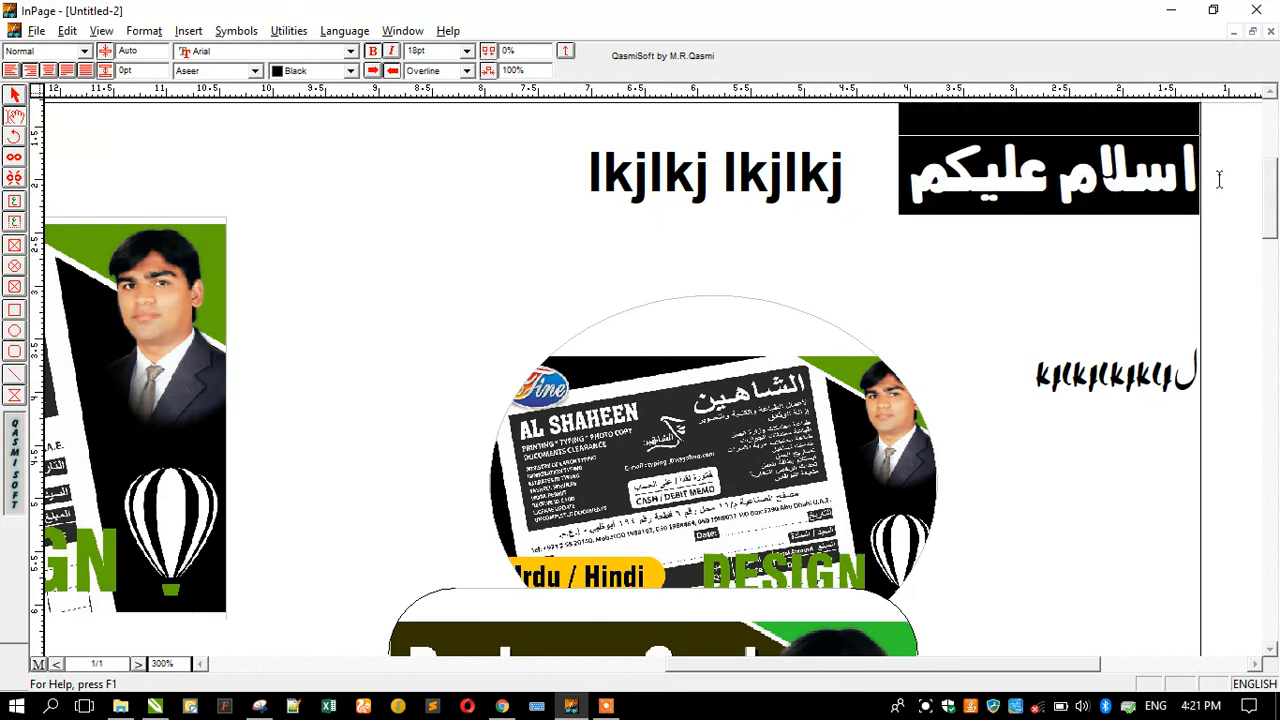
click(466, 70)
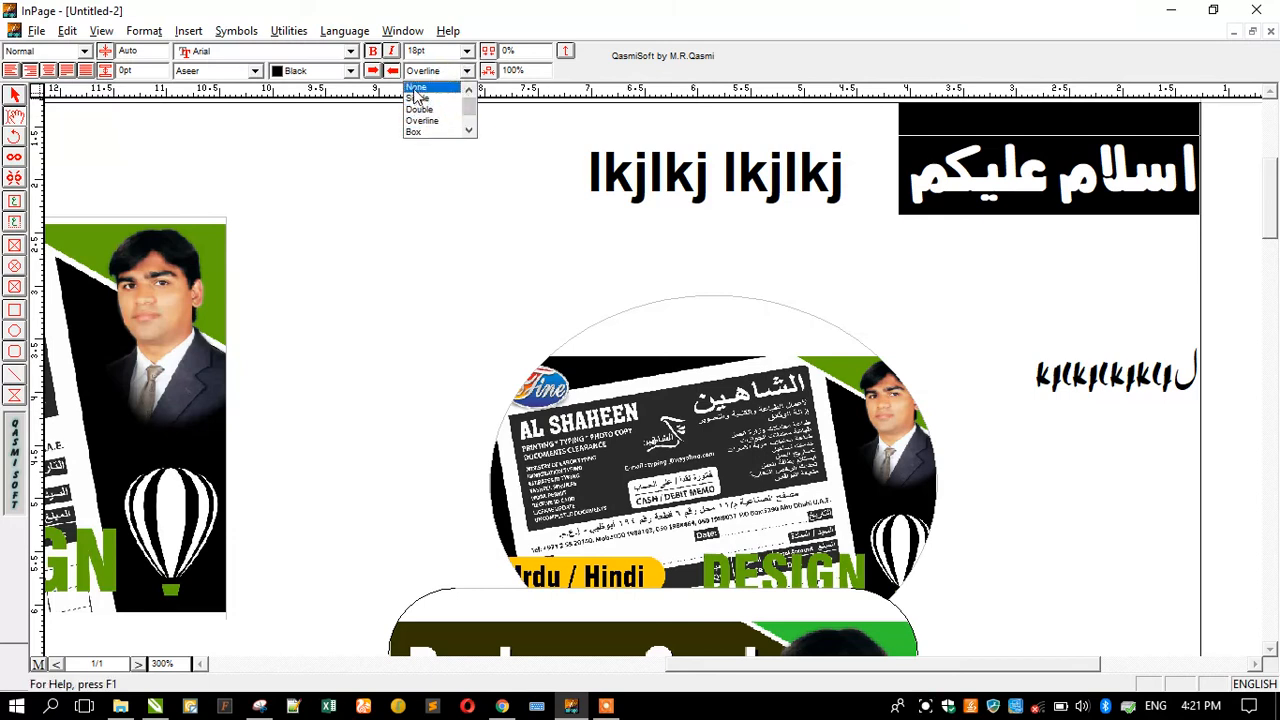
click(416, 87)
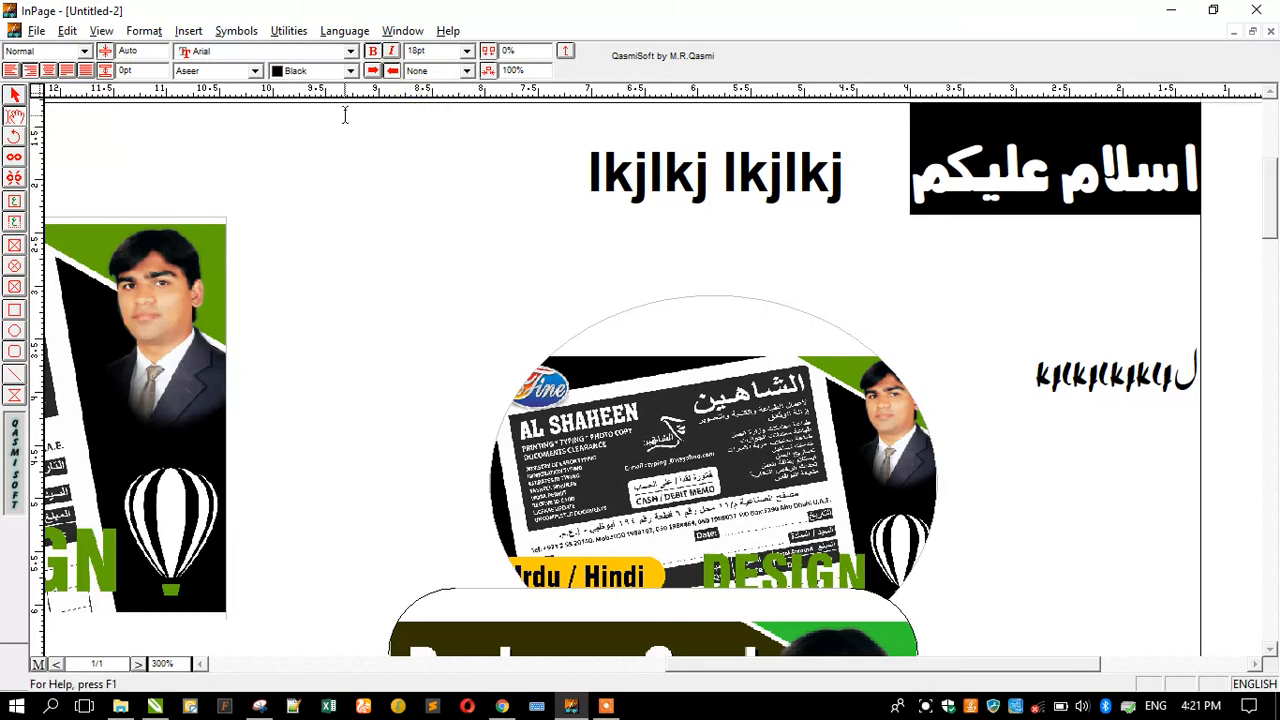
Apply left-to-right and right-to-left text ordering to the greeting, and colour it Red.
click(373, 75)
click(392, 75)
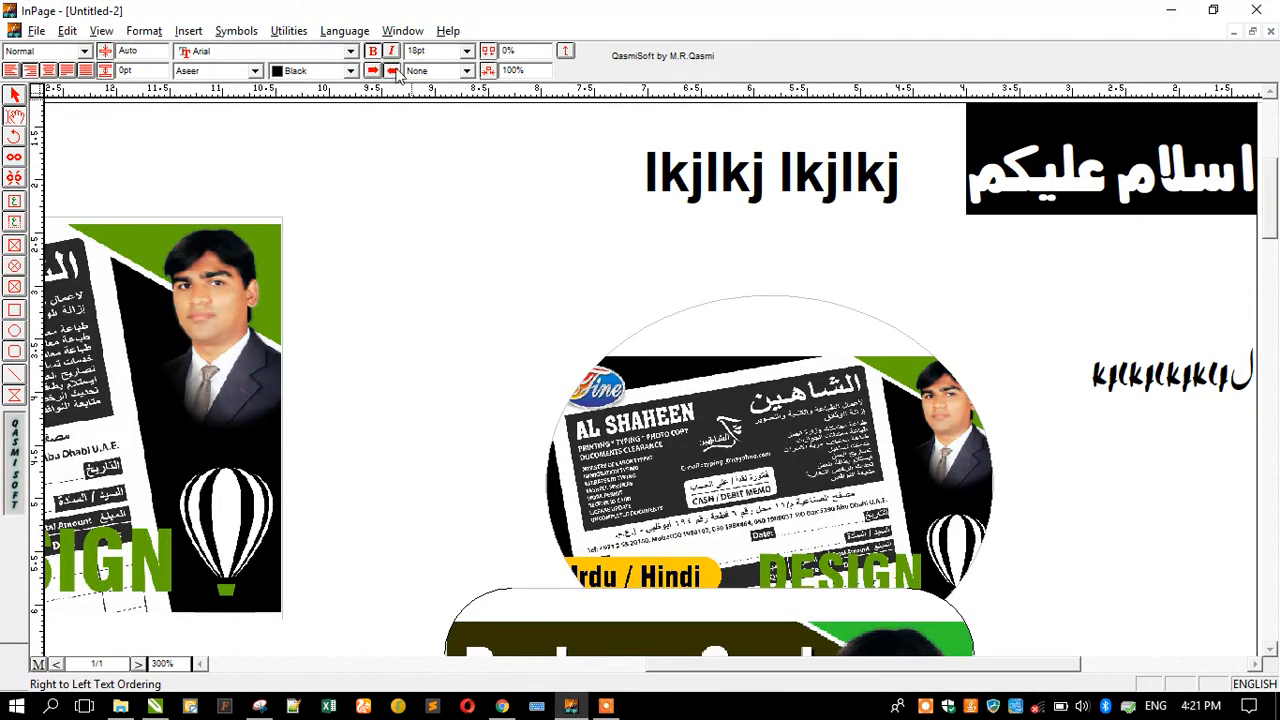
click(349, 74)
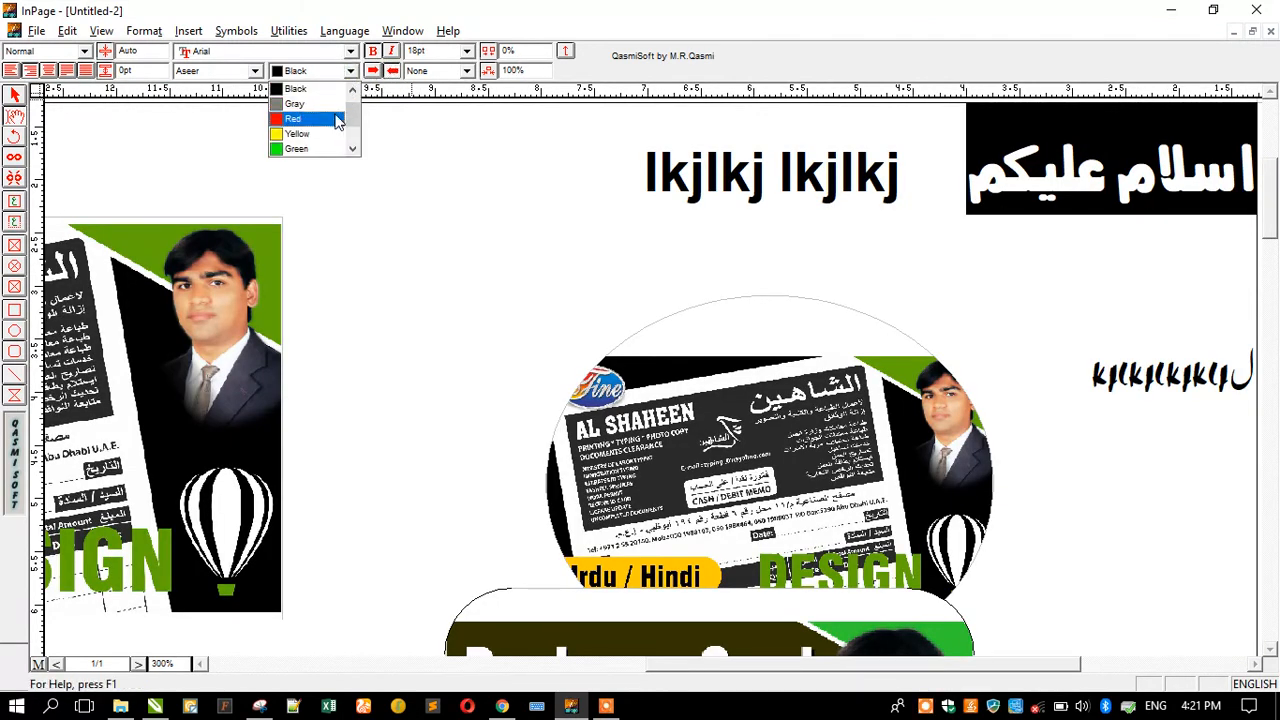
click(336, 118)
drag(988, 160, 1200, 185)
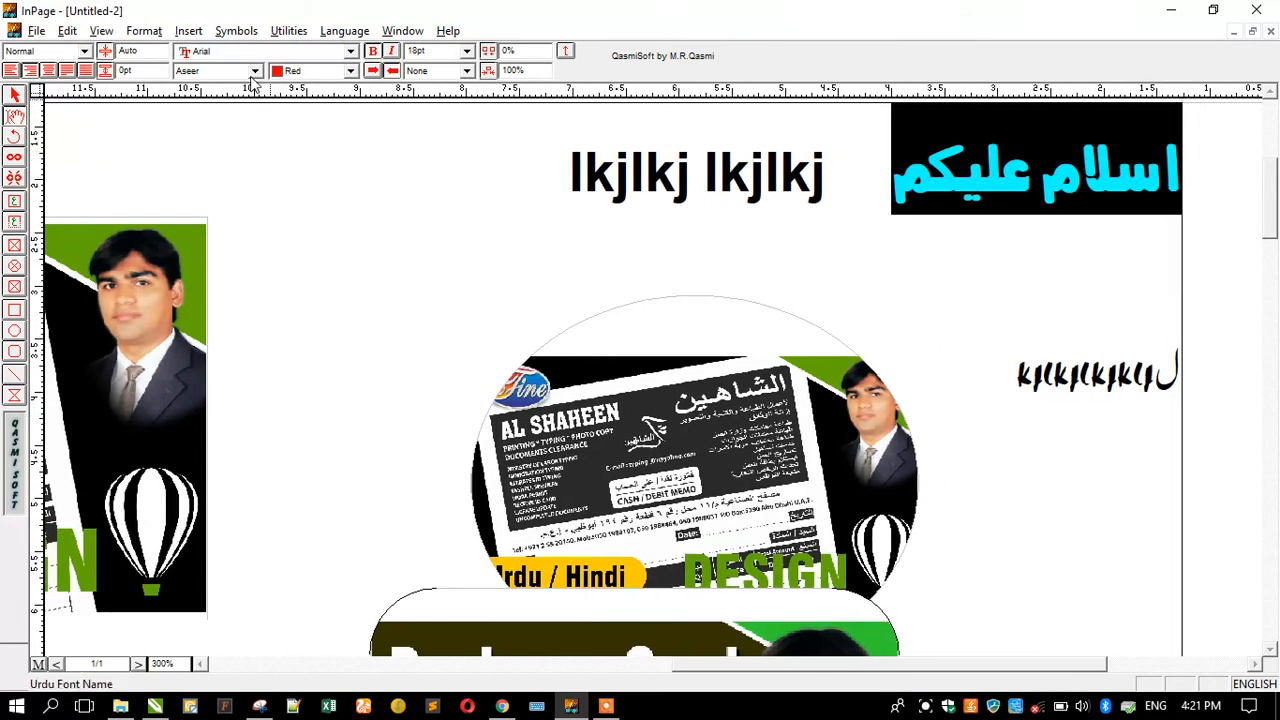
Try spacings of 2pt and 55pt below the greeting's line.
click(143, 71)
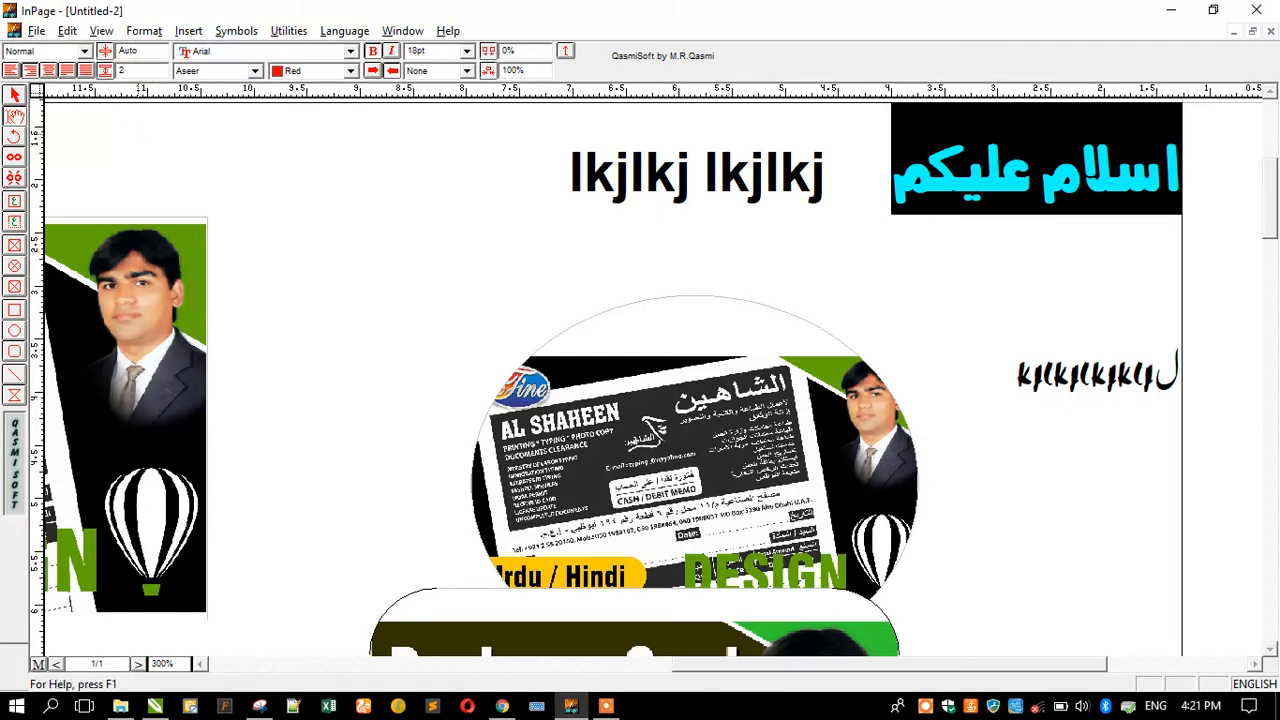
text(2)
key(Return)
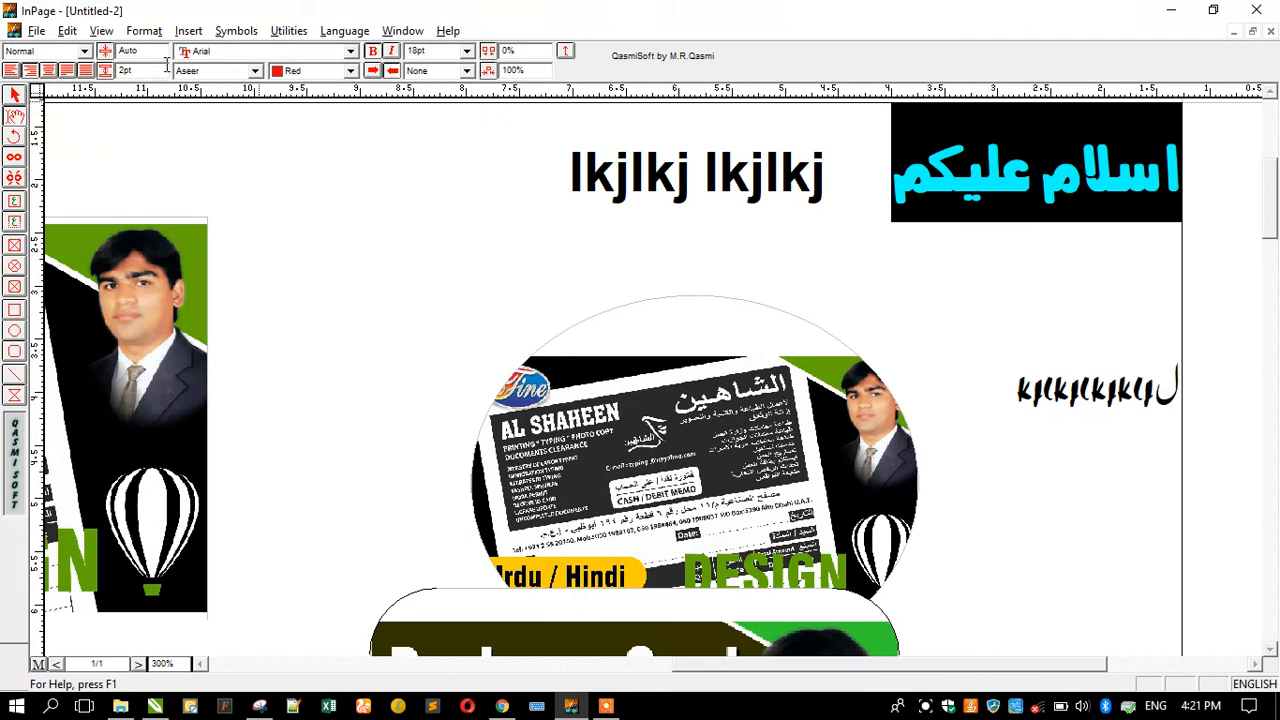
drag(162, 68, 65, 88)
text(55)
key(Return)
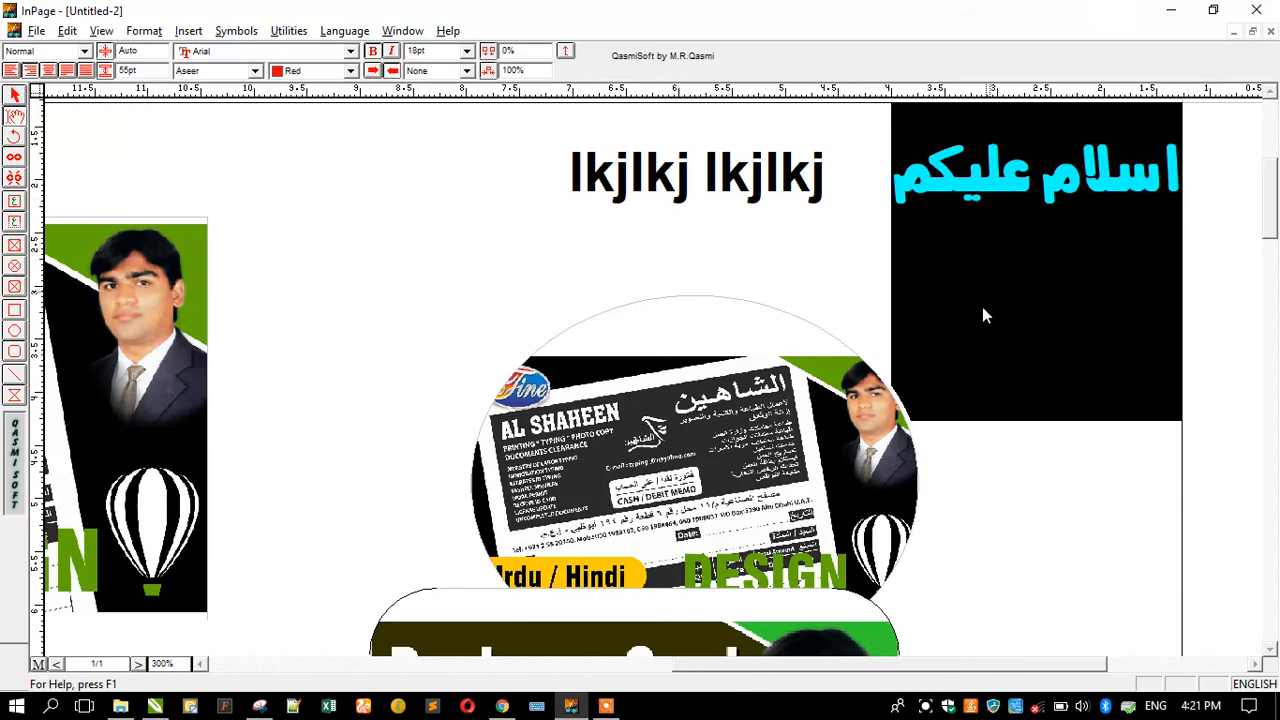
Select the greeting's second word and reset the spacing below its line to 0pt.
click(957, 228)
double_click(951, 209)
double_click(1038, 266)
click(990, 255)
double_click(990, 255)
double_click(826, 265)
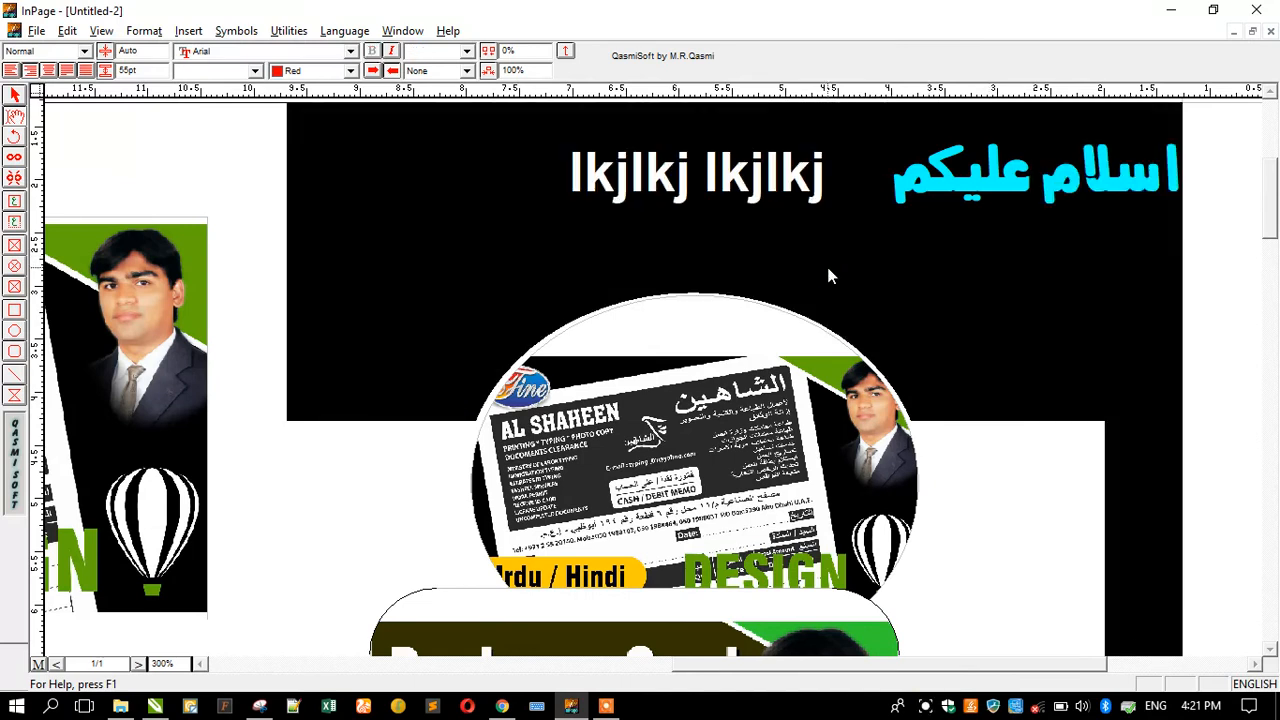
click(826, 265)
double_click(827, 272)
drag(843, 251, 943, 252)
triple_click(1018, 256)
double_click(1018, 254)
double_click(145, 70)
text(0)
key(Return)
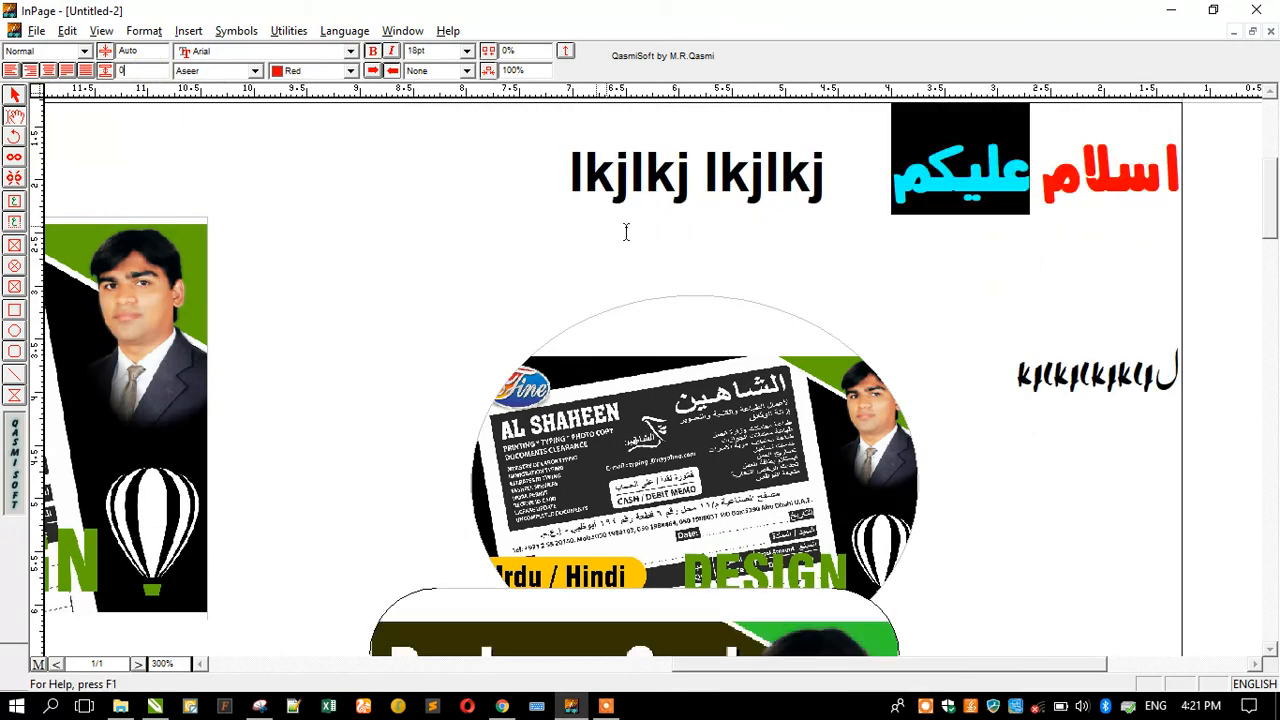
click(1021, 223)
click(1119, 200)
click(1067, 189)
click(1028, 178)
click(762, 180)
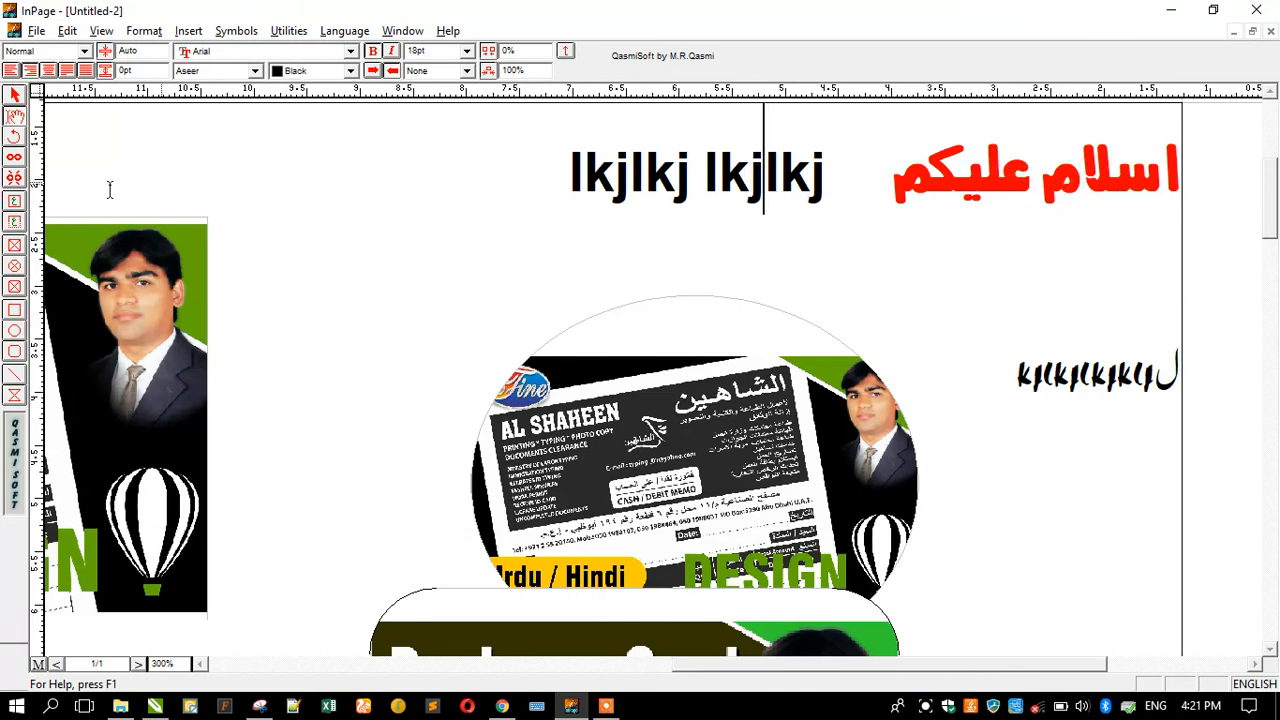
Move the oval picture to about 4.01 cm, 2.55 cm and try rectangle and rounded frame shapes before restoring the oval.
click(14, 136)
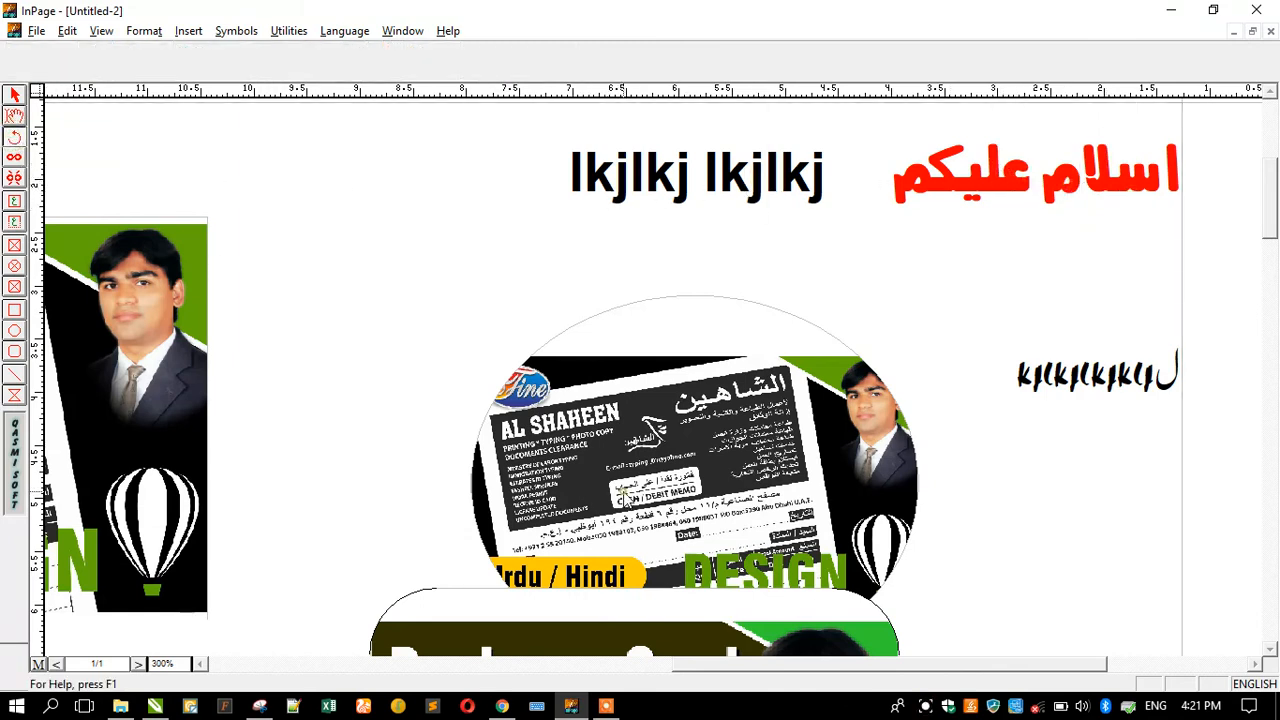
click(15, 94)
drag(672, 430, 637, 370)
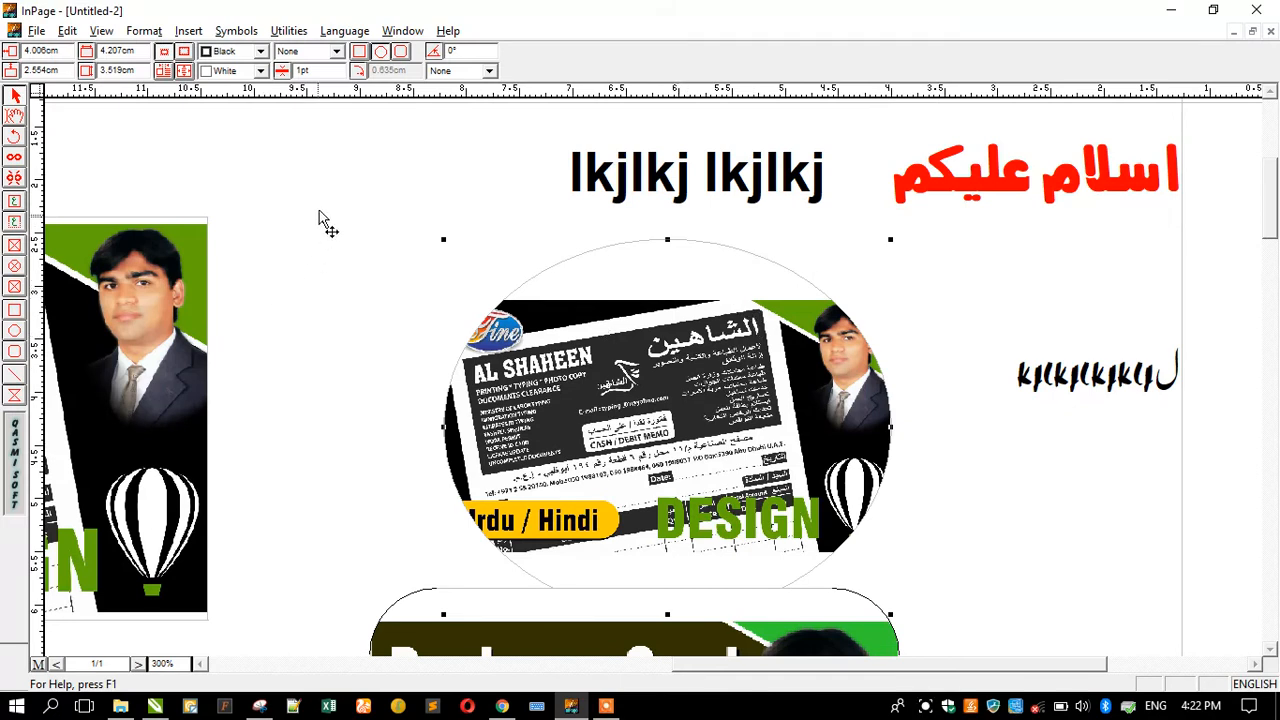
click(360, 52)
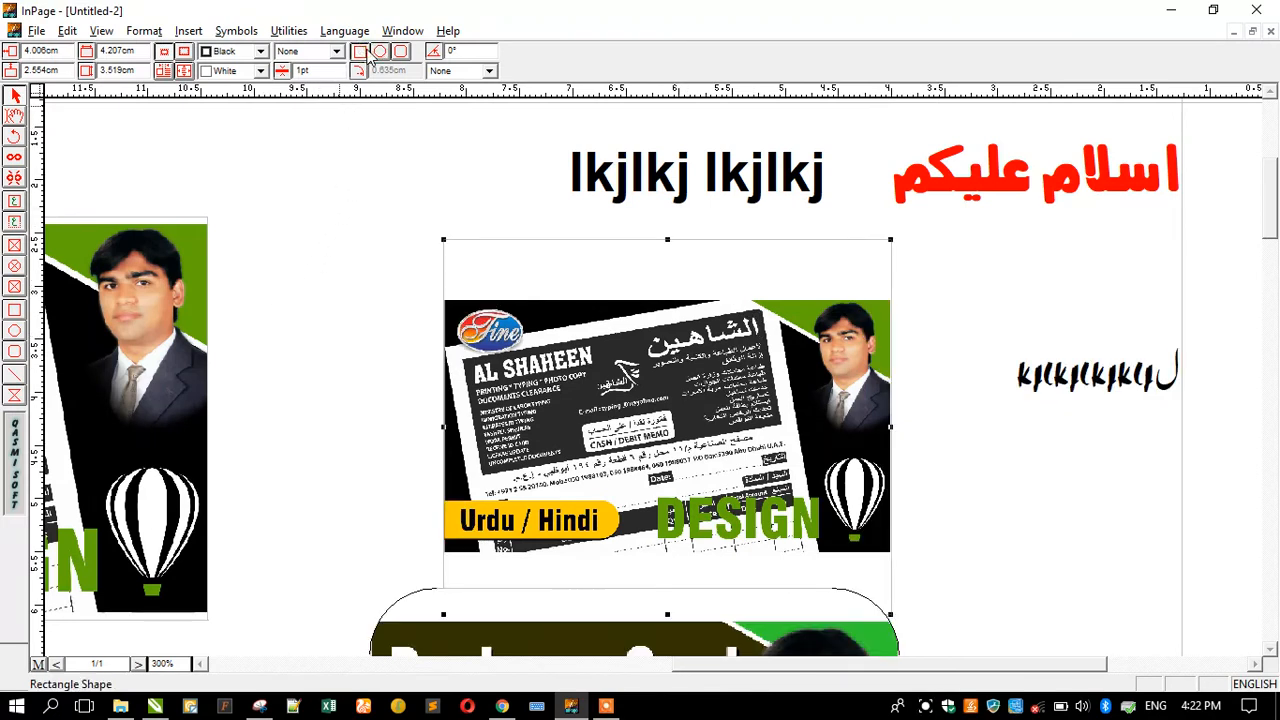
click(400, 51)
click(381, 52)
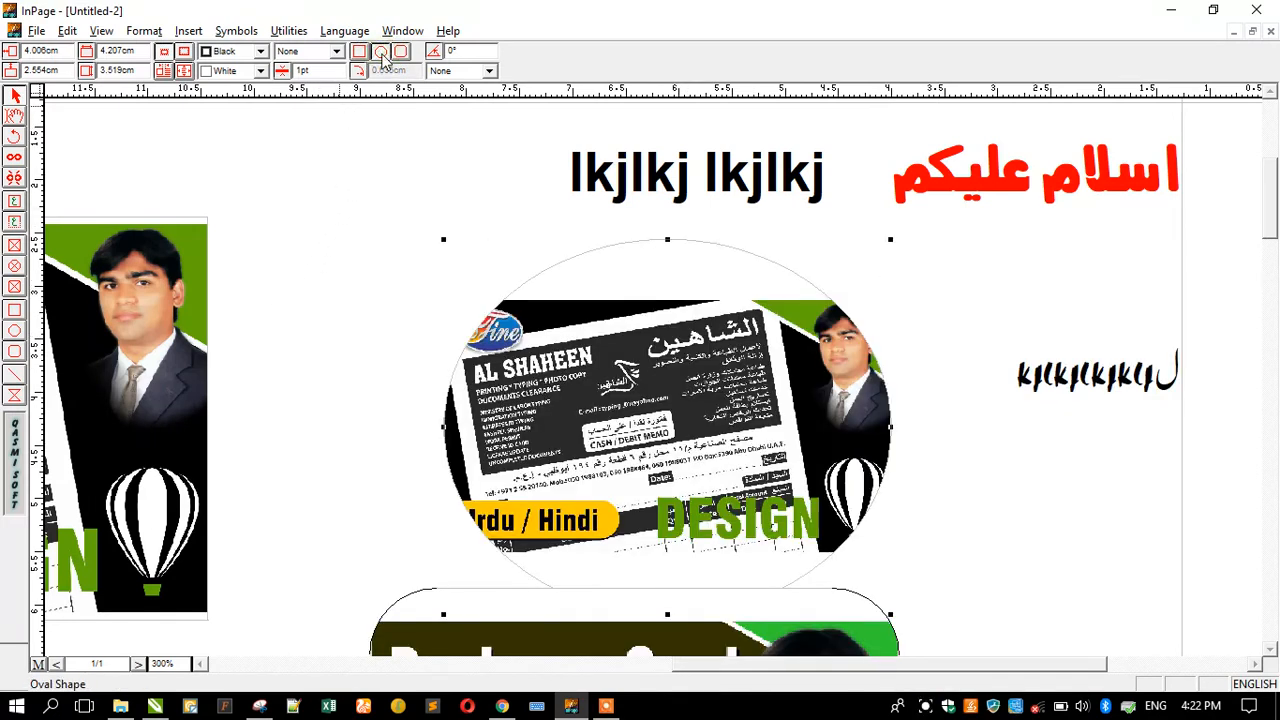
Move the oval picture to about 4.99 cm, 2.45 cm and view its text run around offsets without changing them.
drag(570, 340, 497, 325)
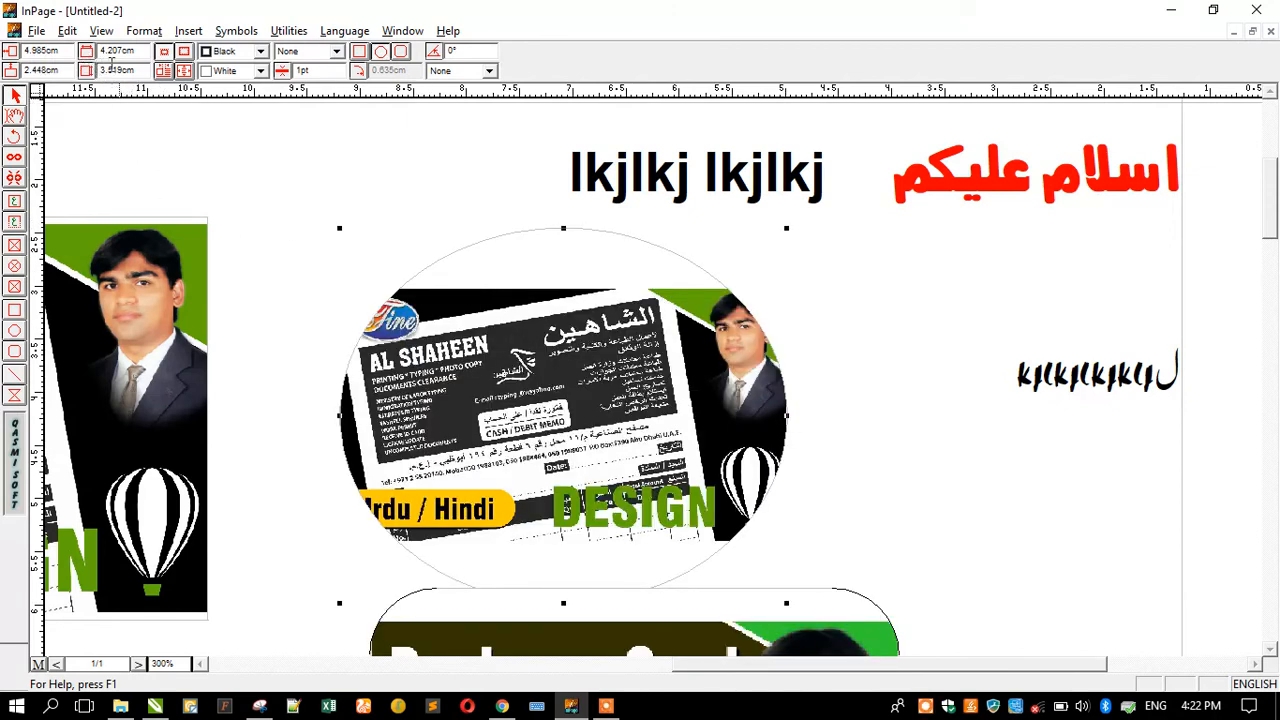
click(170, 55)
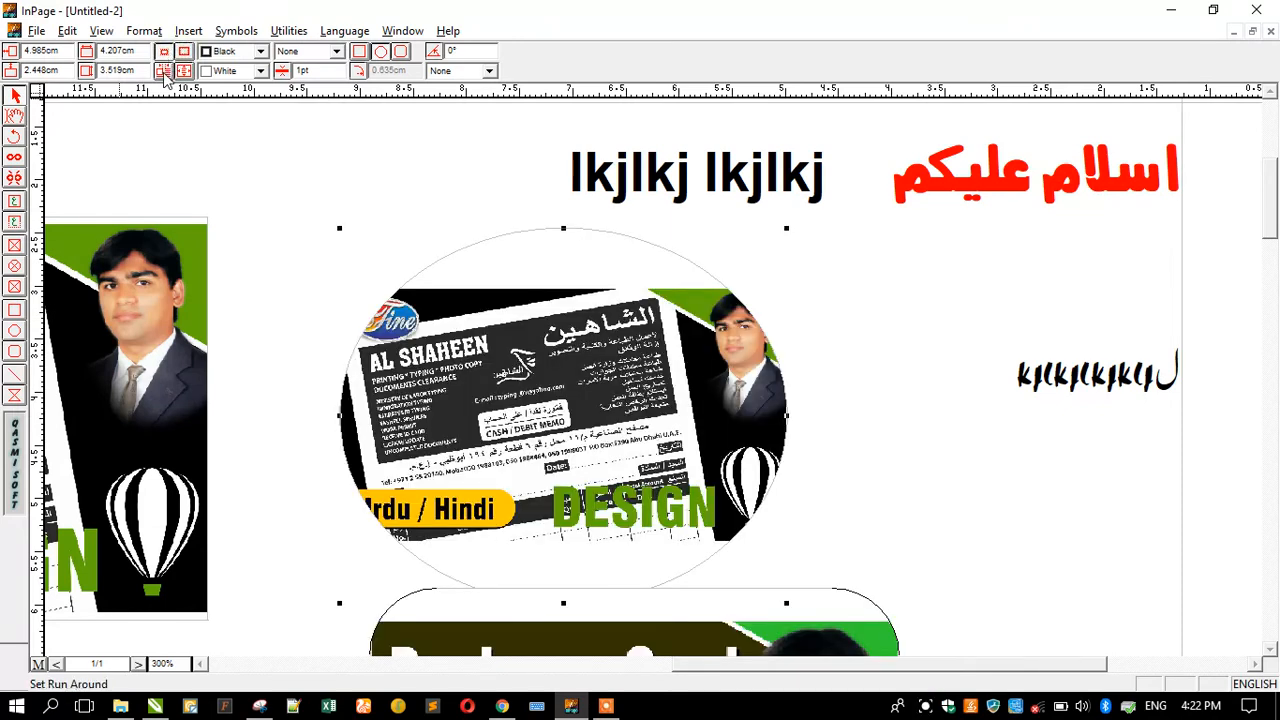
click(163, 71)
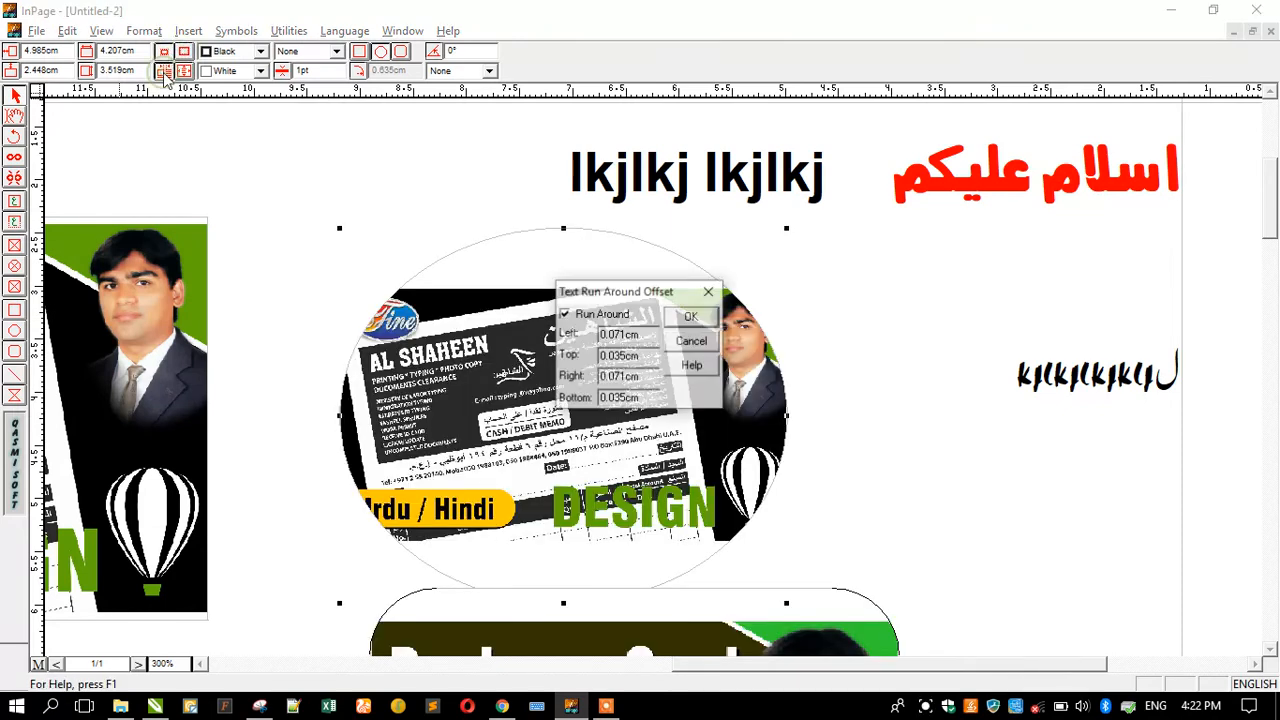
click(692, 342)
Move the oval picture up to about 4.32 cm, 1.56 cm beside the greeting and view its inset settings.
drag(484, 356, 659, 293)
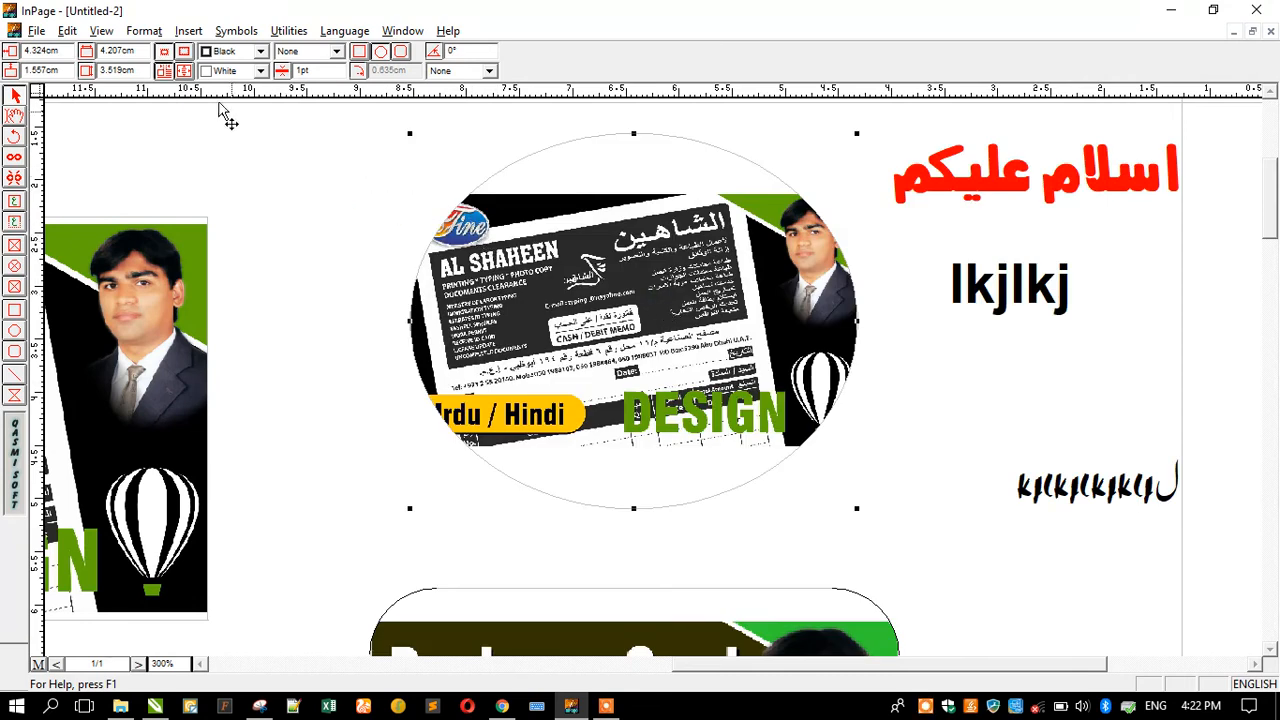
click(184, 70)
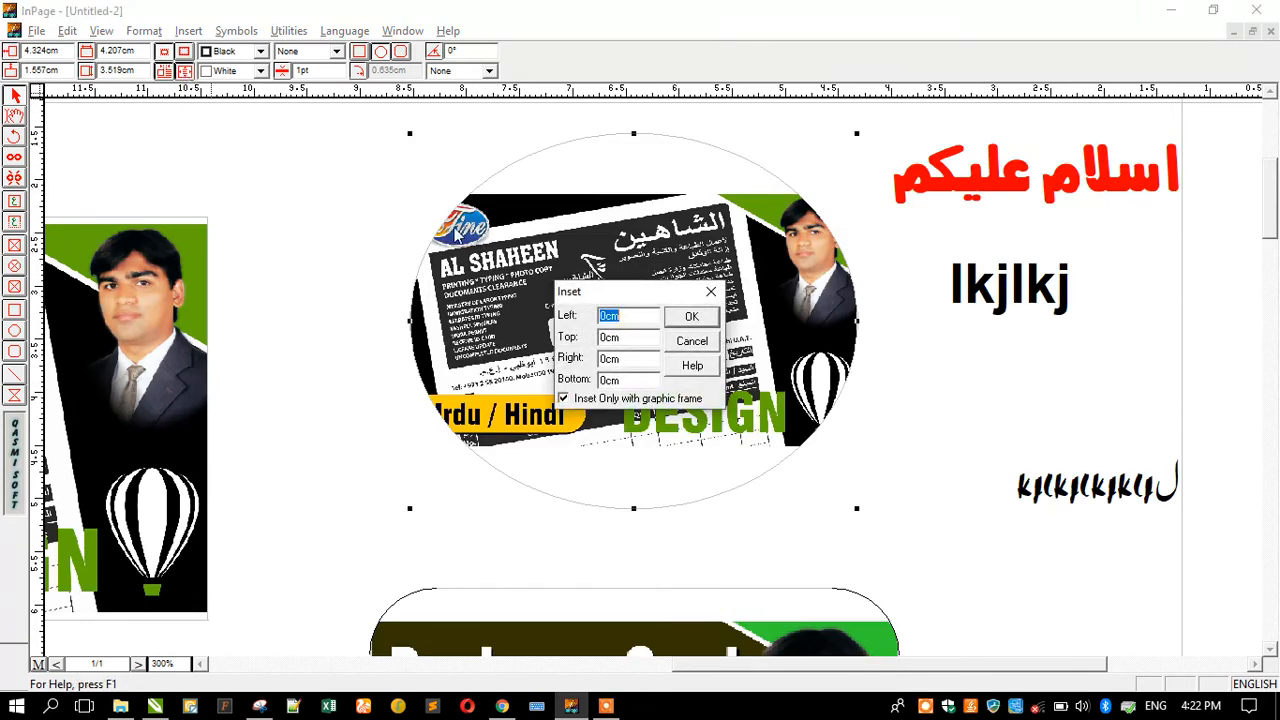
click(680, 343)
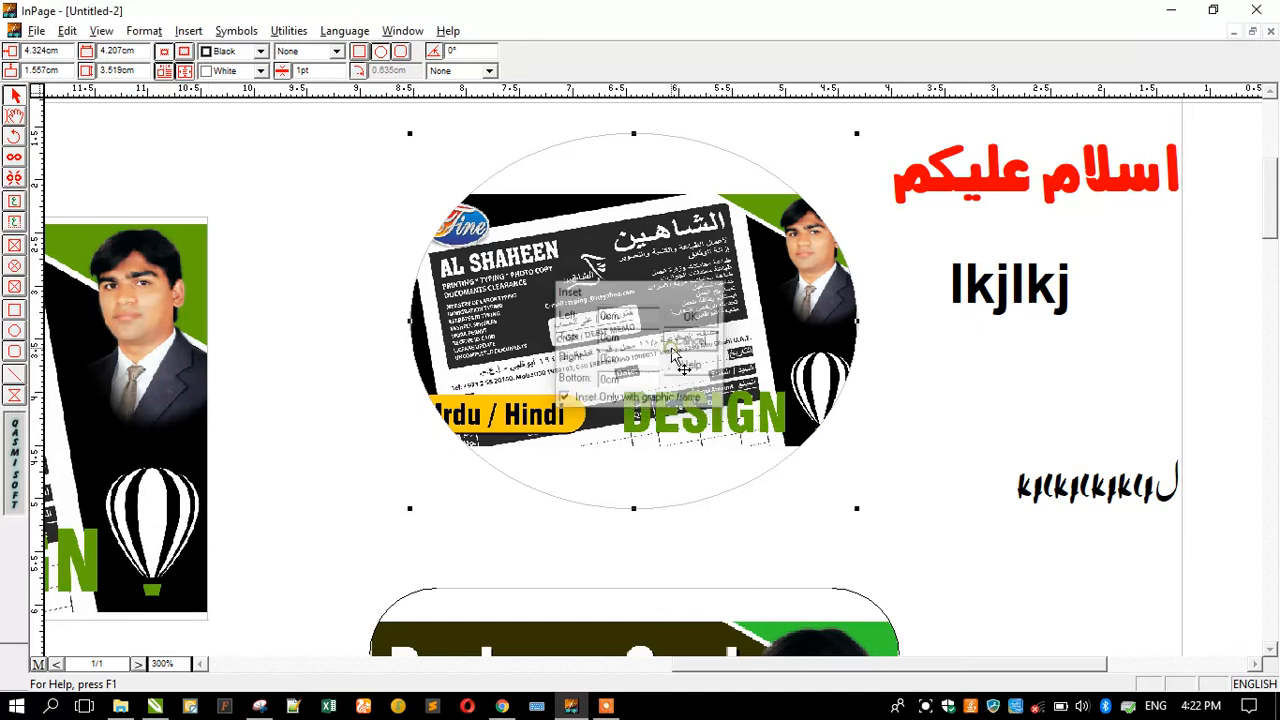
View the oval picture's inset settings without changing them and fill its frame background with Gray.
click(163, 71)
click(692, 342)
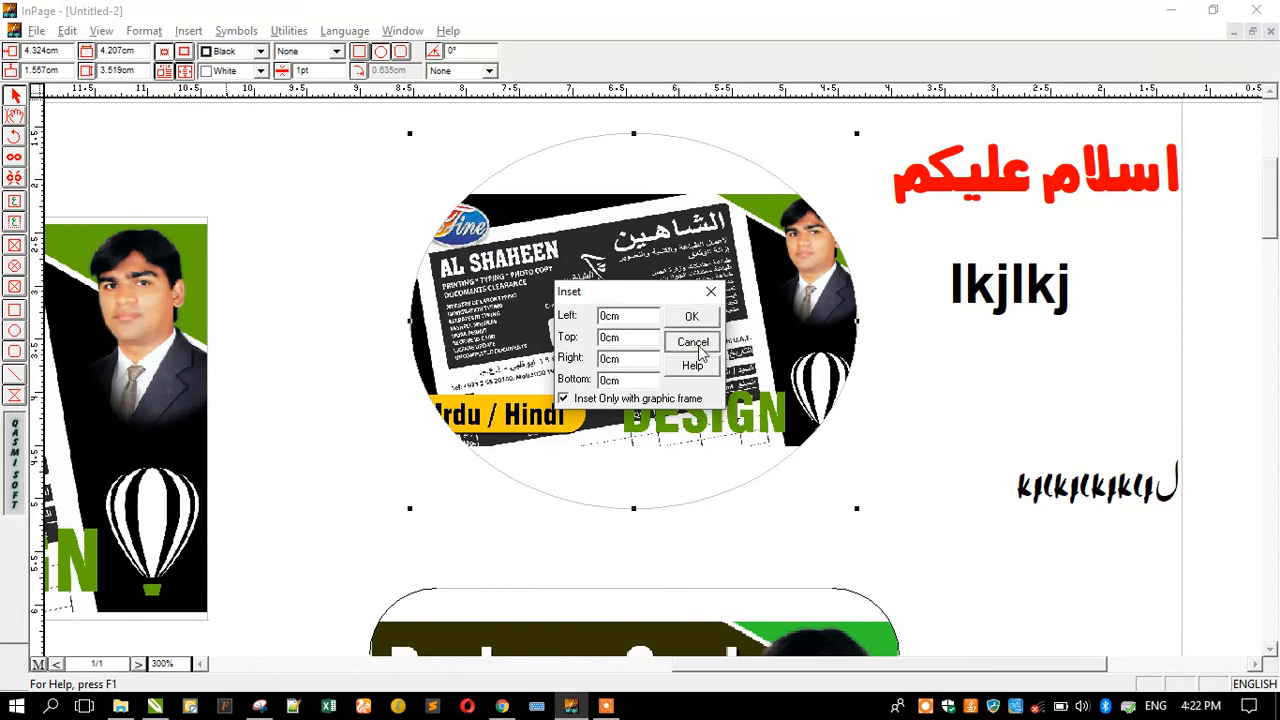
click(245, 71)
click(230, 120)
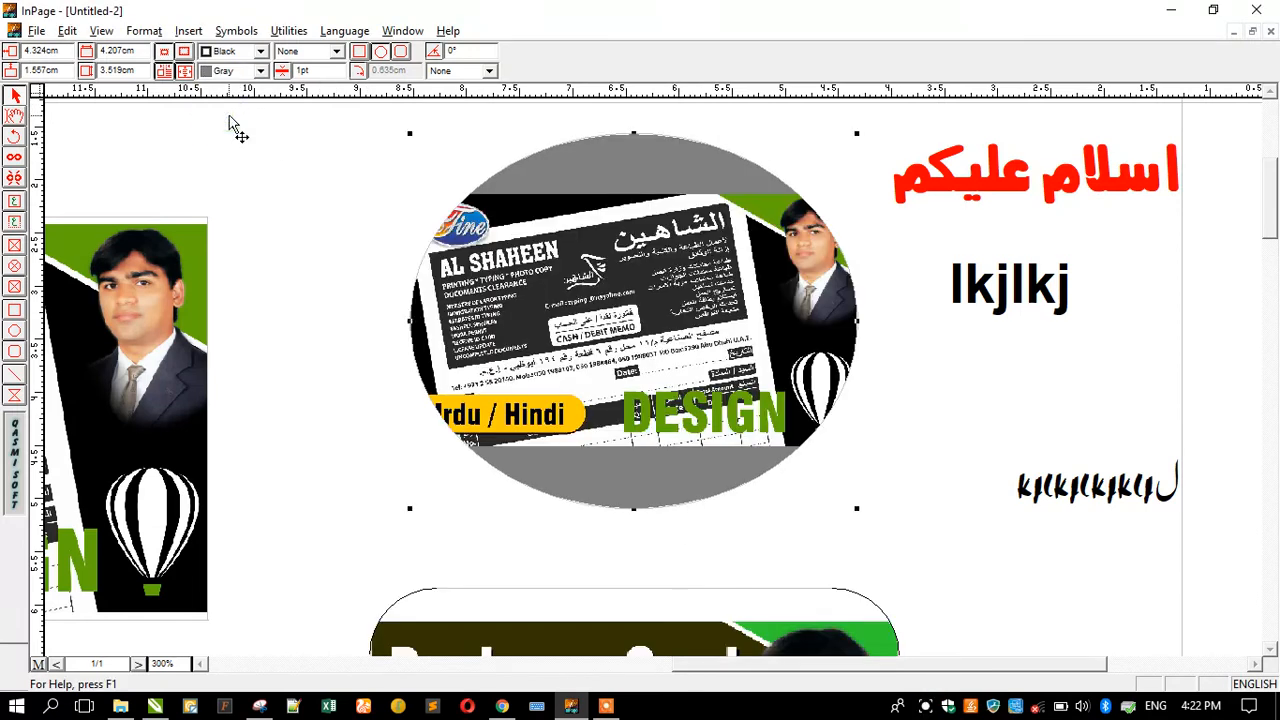
Give the oval picture frame a solid border line coloured Yellow.
click(260, 51)
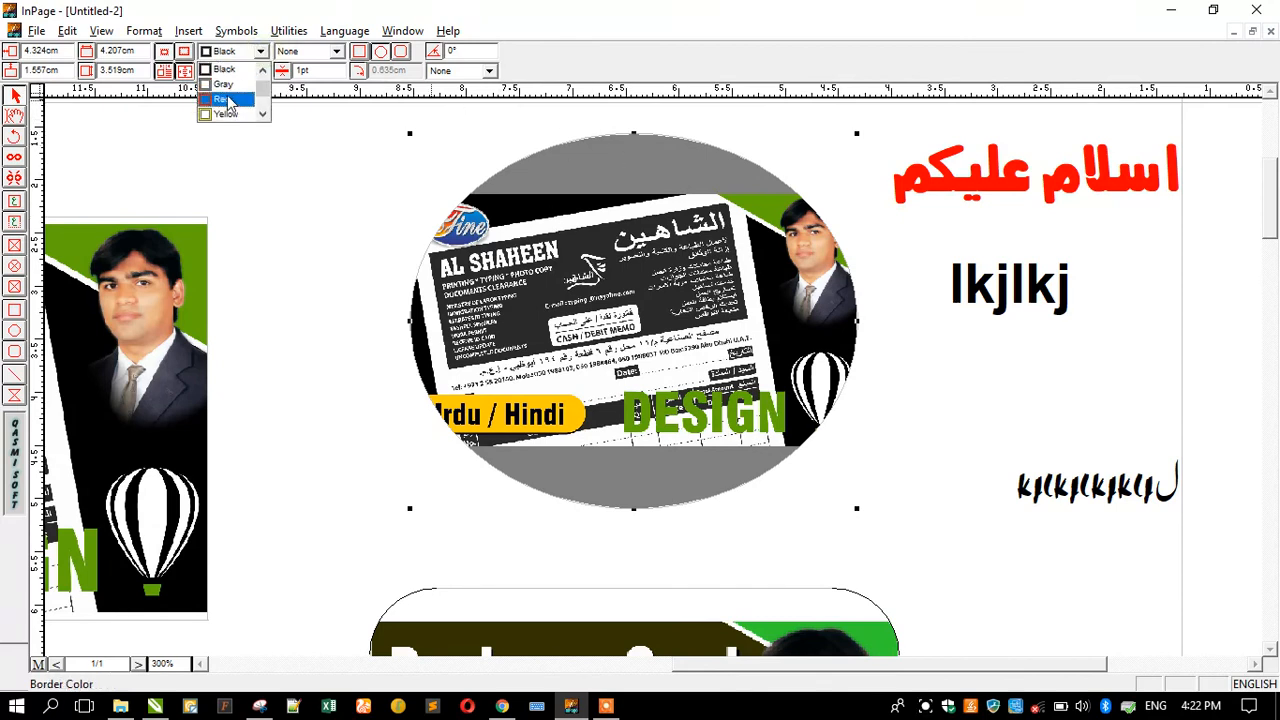
click(224, 100)
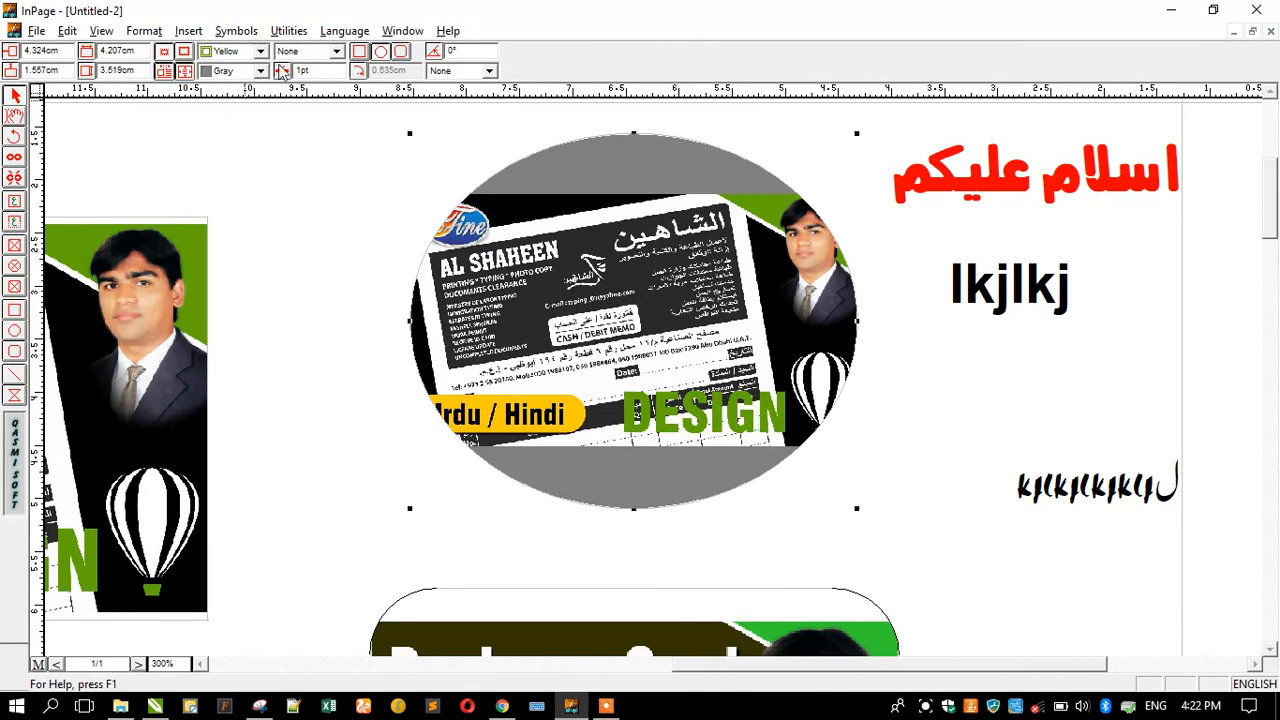
click(330, 70)
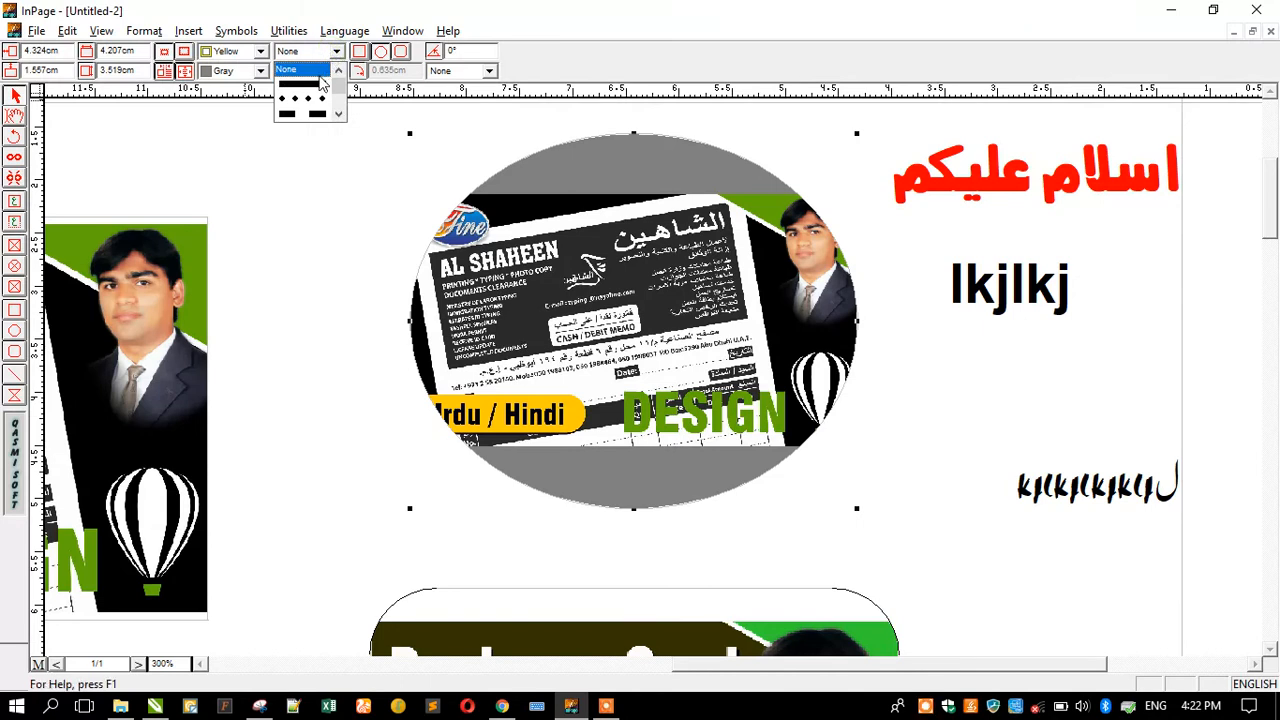
click(313, 90)
click(336, 51)
click(318, 93)
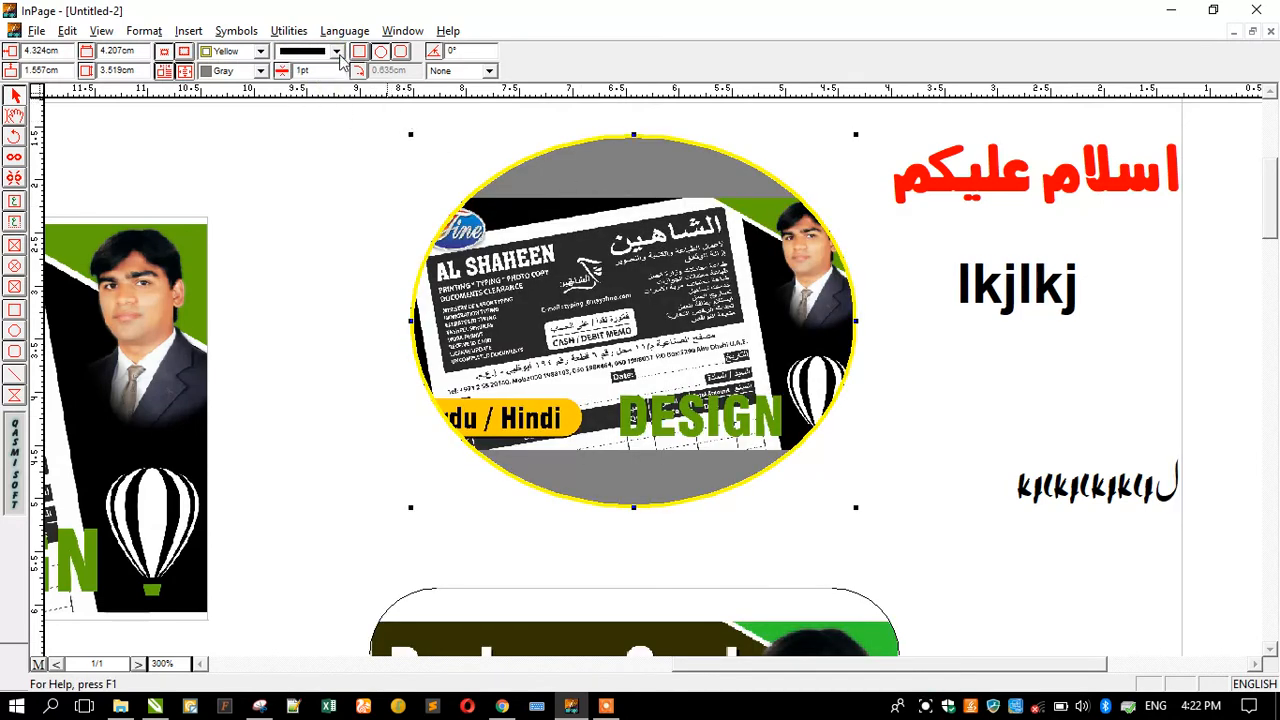
Change the oval picture's border to the dotted line style and colour it Blue.
click(337, 52)
click(298, 88)
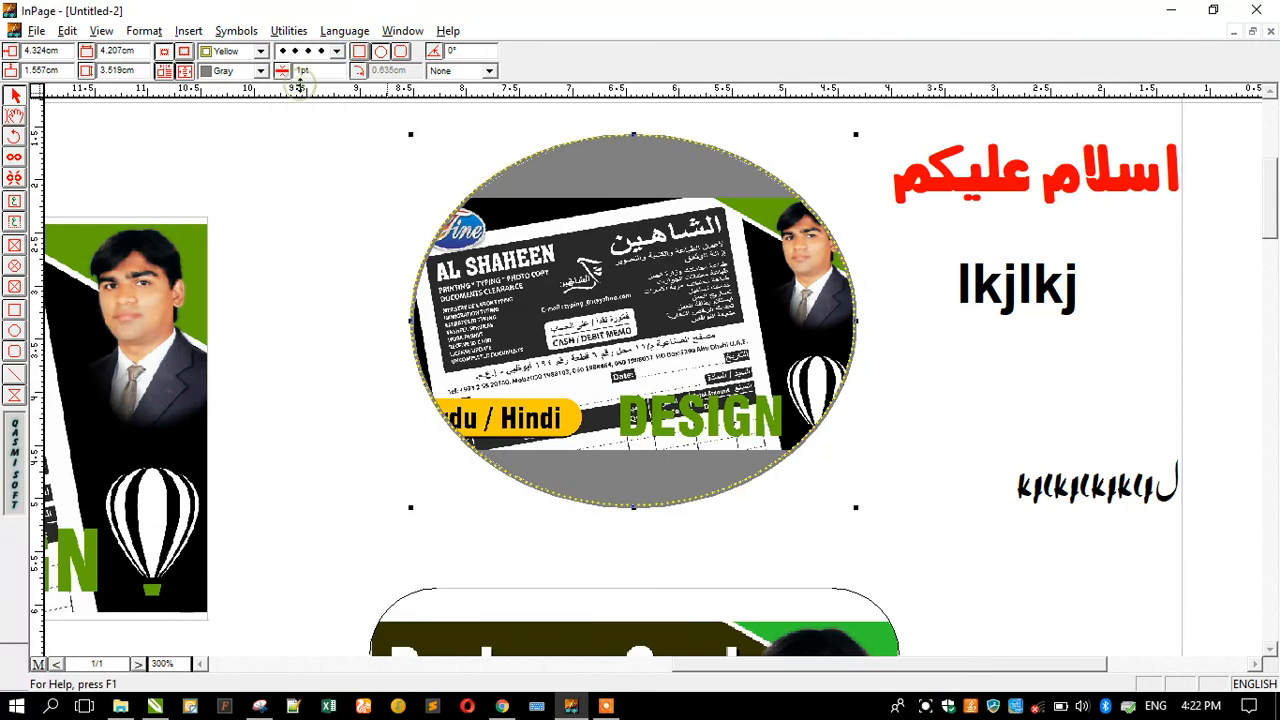
click(228, 52)
click(212, 120)
Try the rectangle and oval frame shapes on the picture and settle on the rounded rectangle.
click(358, 51)
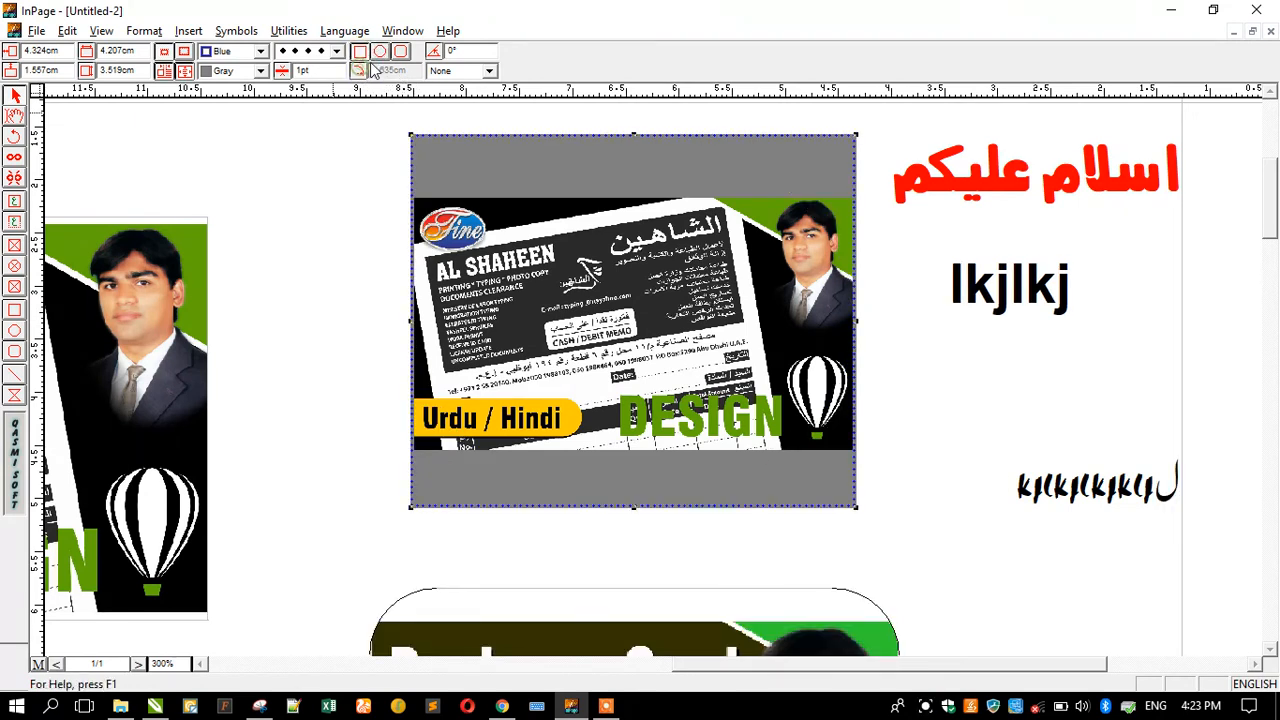
click(380, 51)
click(401, 51)
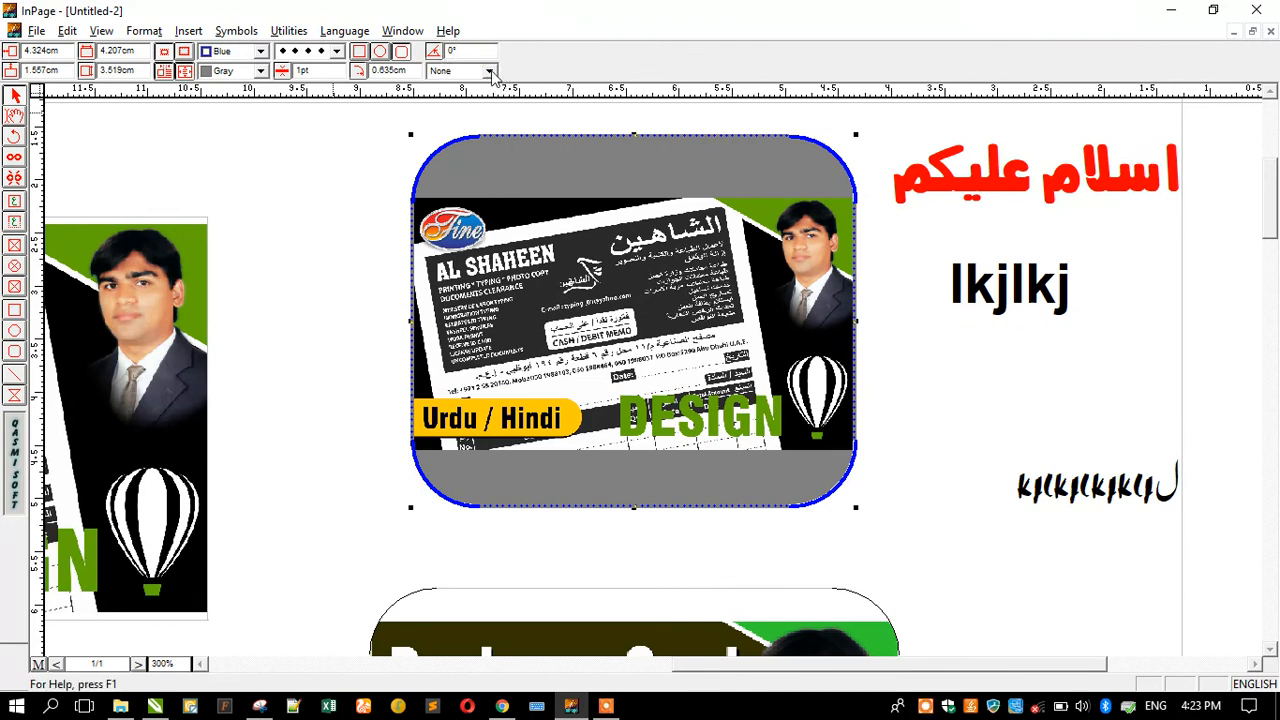
Apply a diagonal hatch pattern to the rounded picture frame and move it to about 4.08 cm, 1.65 cm beside the greeting.
click(489, 71)
click(455, 140)
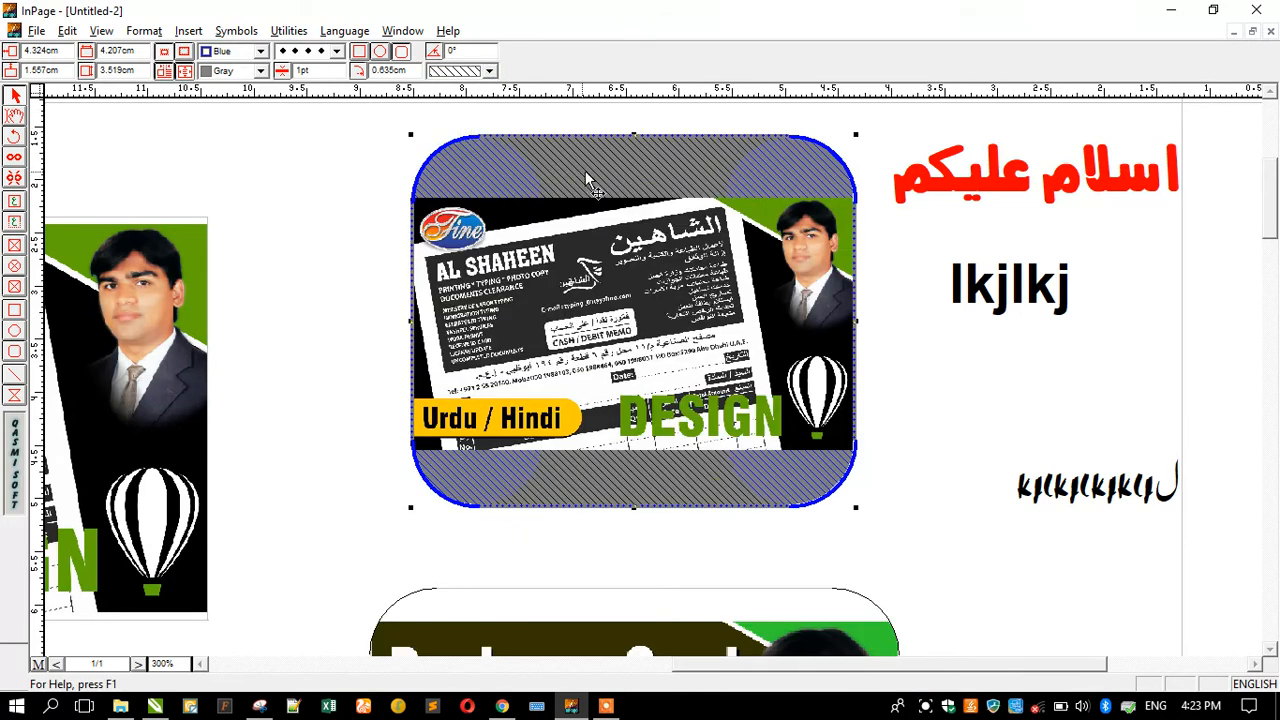
mouse_move(521, 199)
mouse_down()
mouse_move(509, 208)
mouse_move(501, 186)
mouse_move(614, 195)
mouse_up()
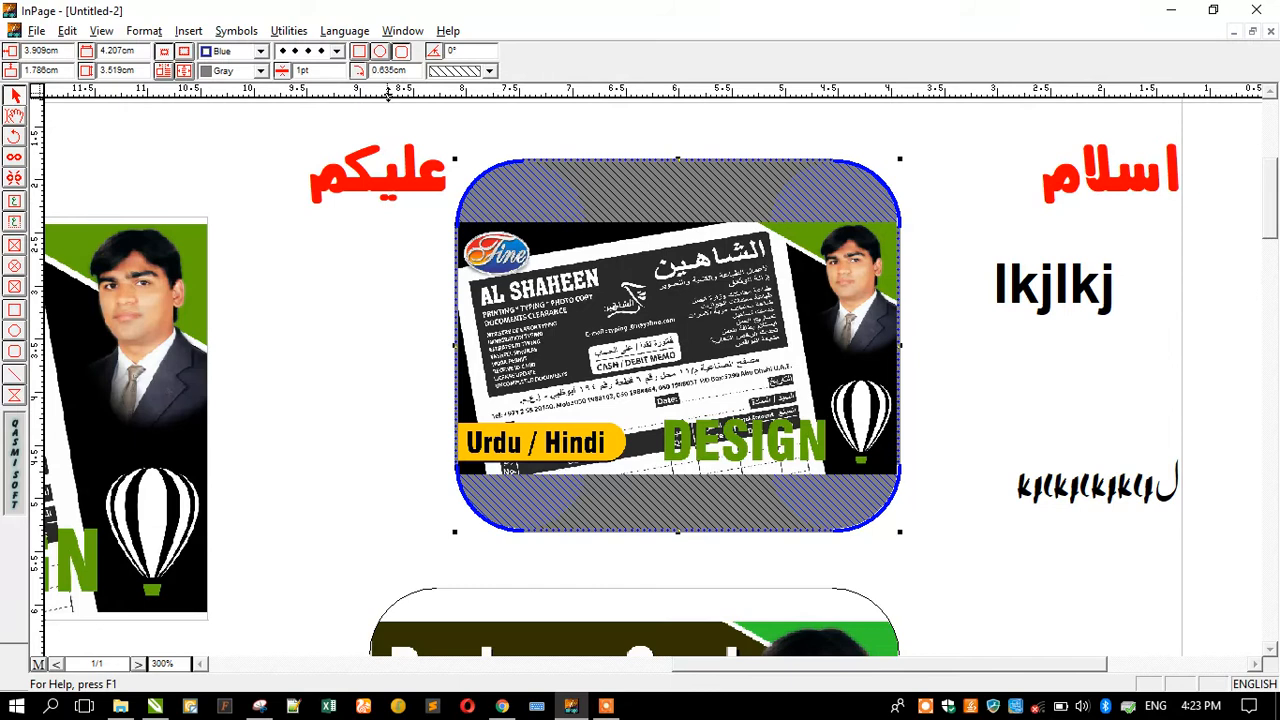
drag(503, 302, 485, 288)
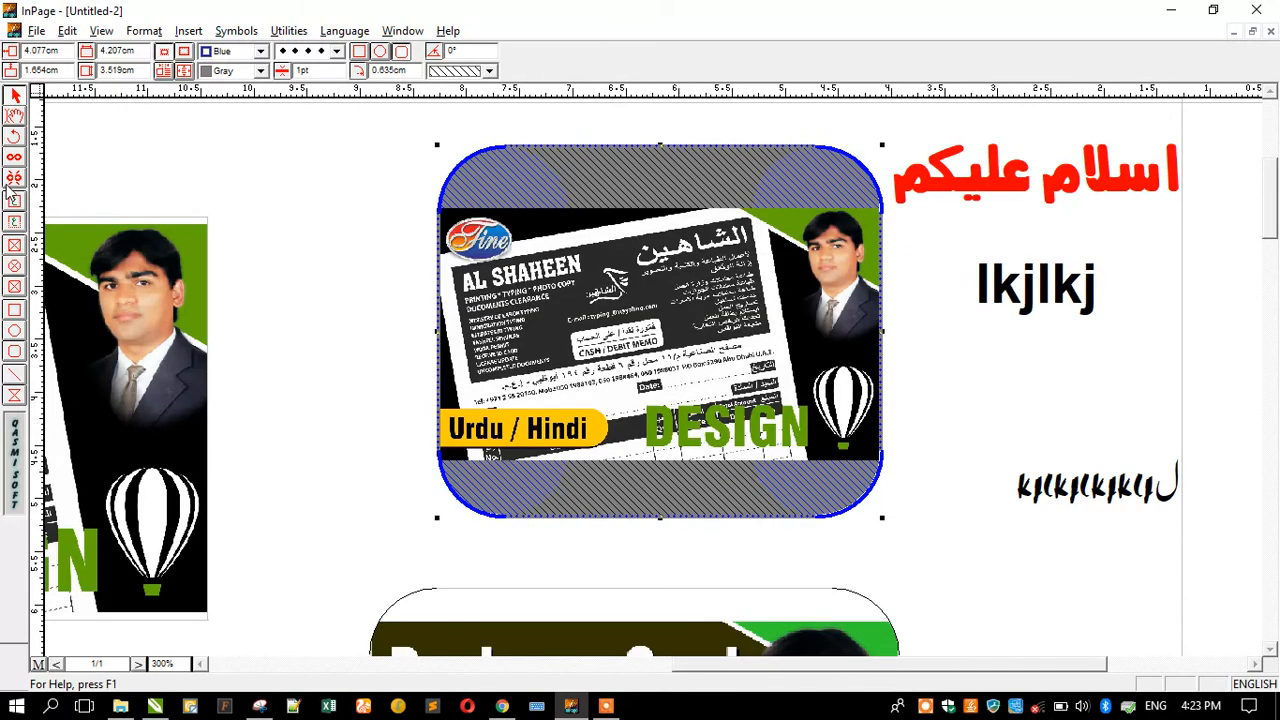
Move the other two pictures up beside the hatched picture and delete all three from the page.
click(240, 334)
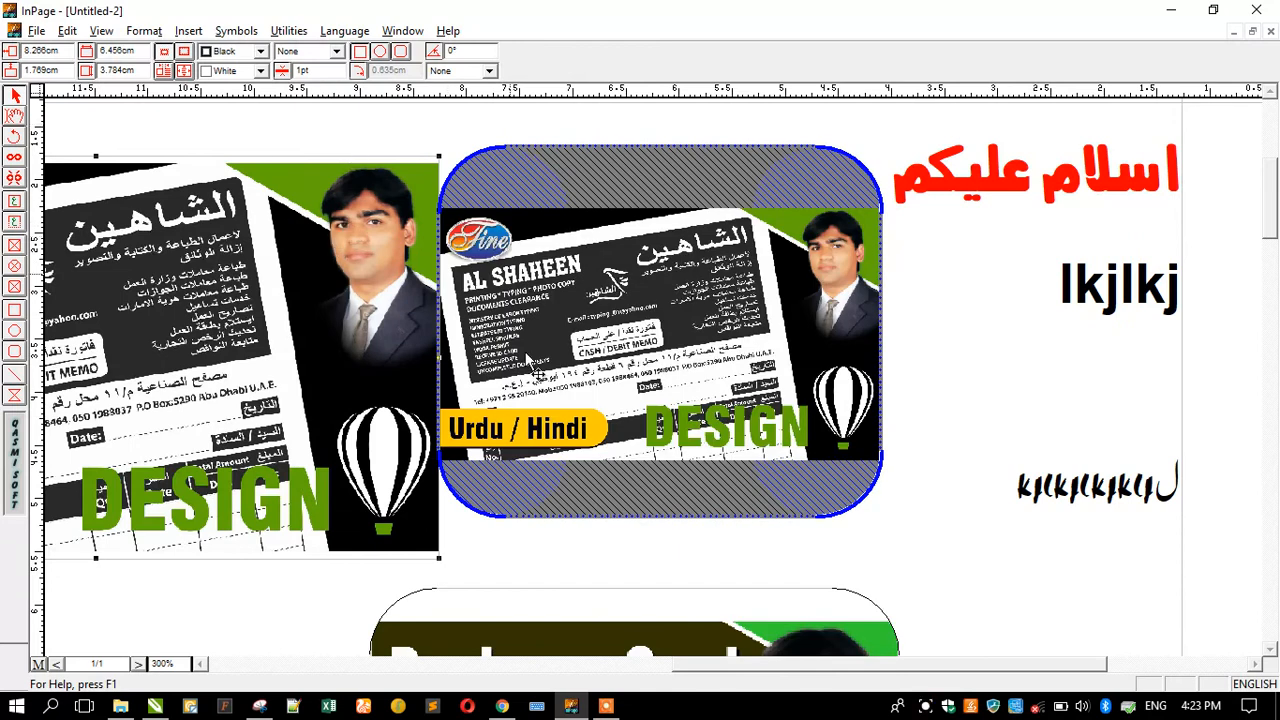
drag(480, 616, 314, 204)
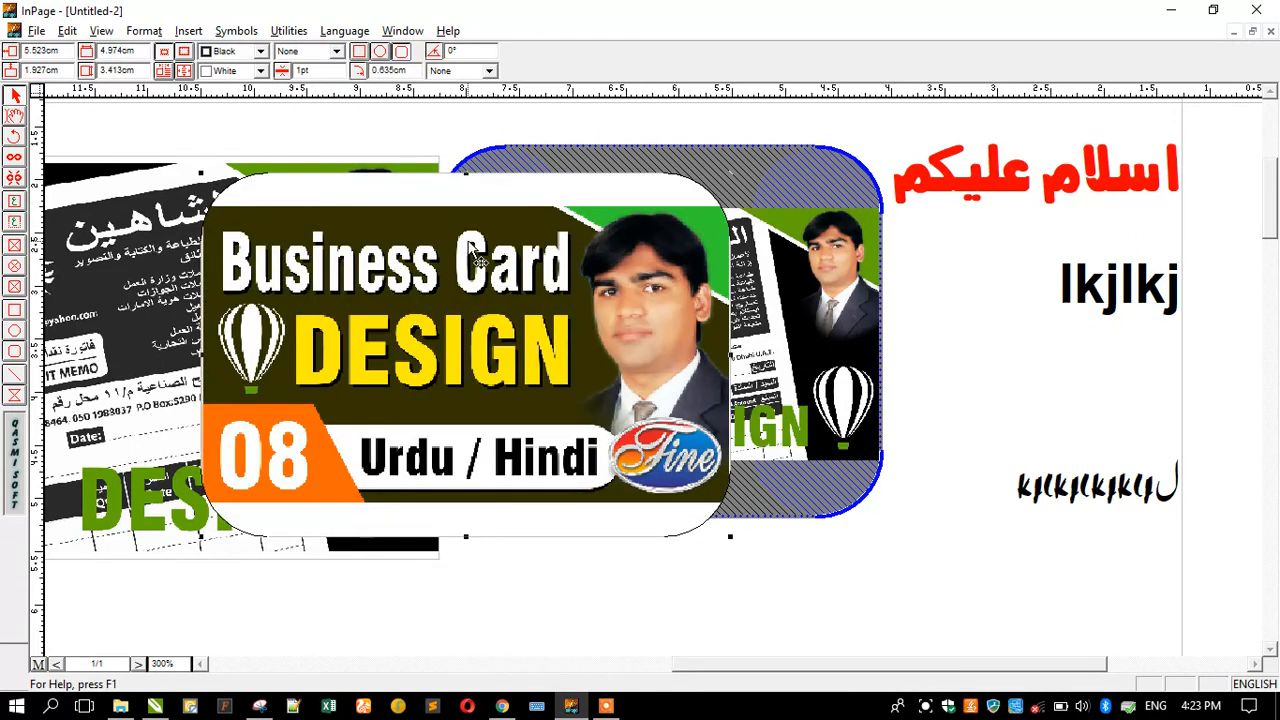
key(Delete)
click(473, 250)
key(Delete)
click(314, 294)
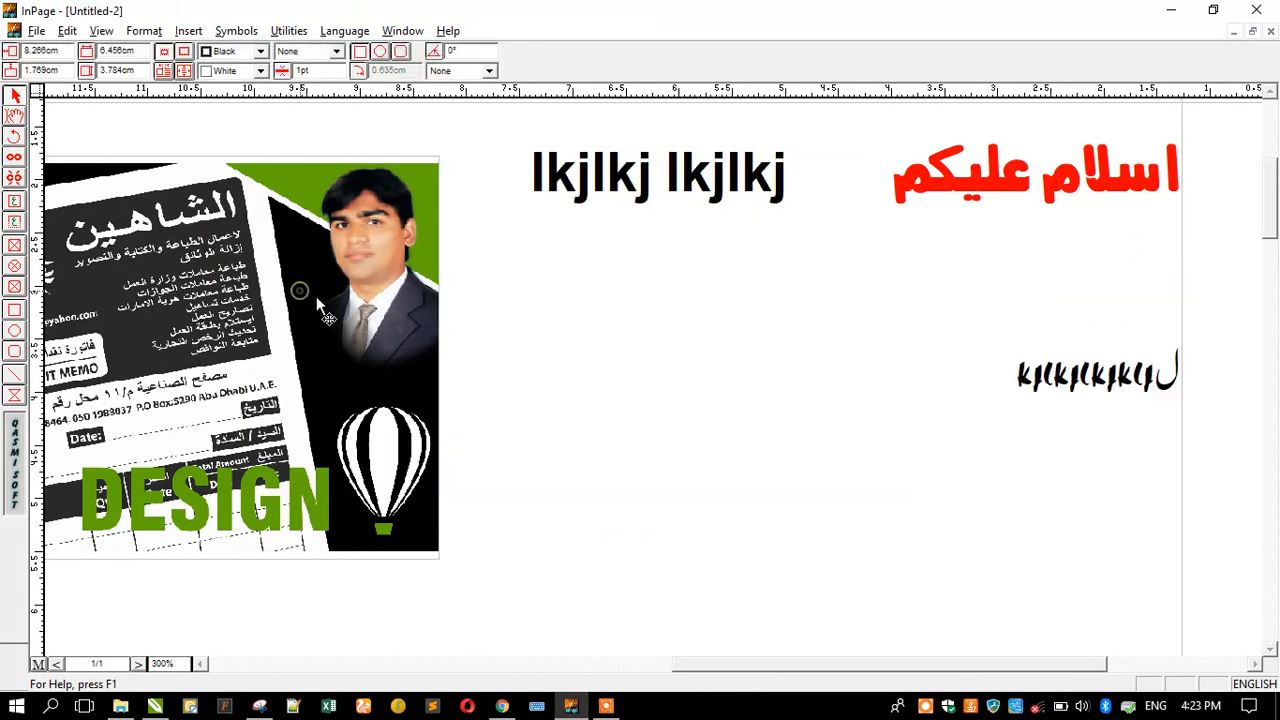
key(Delete)
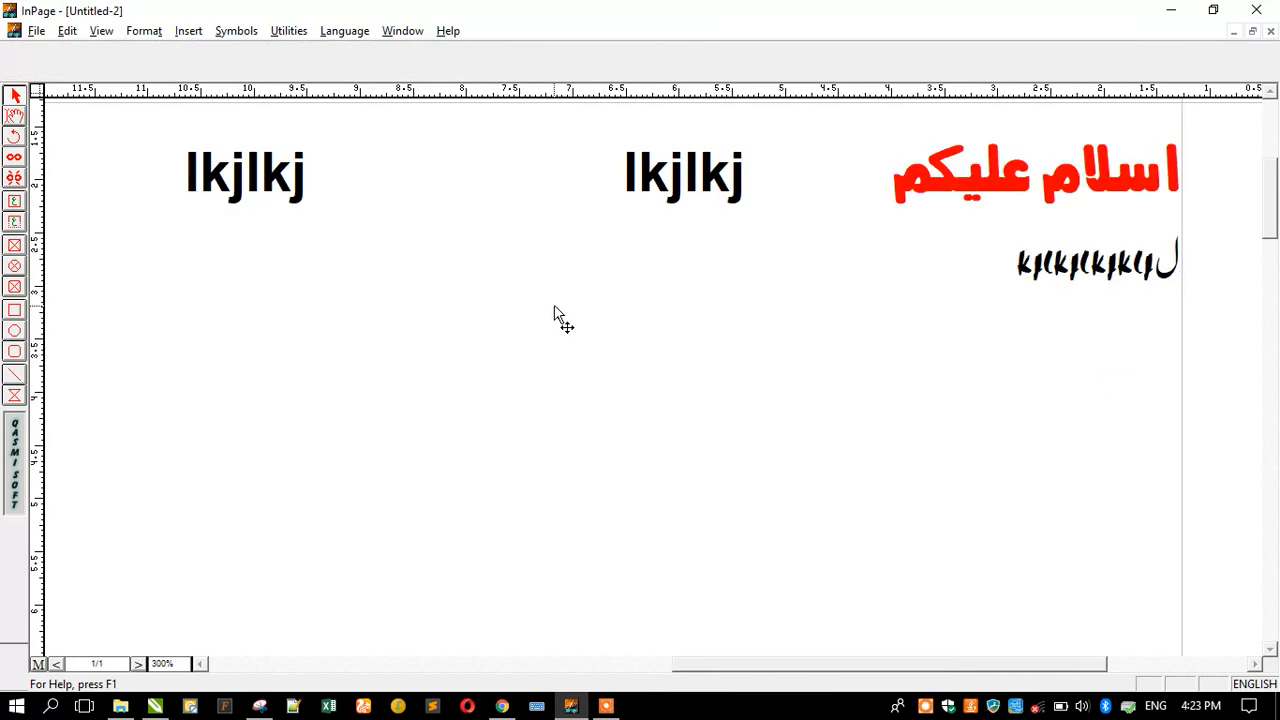
Draw a rectangle about 3.34 cm by 1.63 cm below the text and delete it.
click(14, 309)
drag(472, 287, 828, 458)
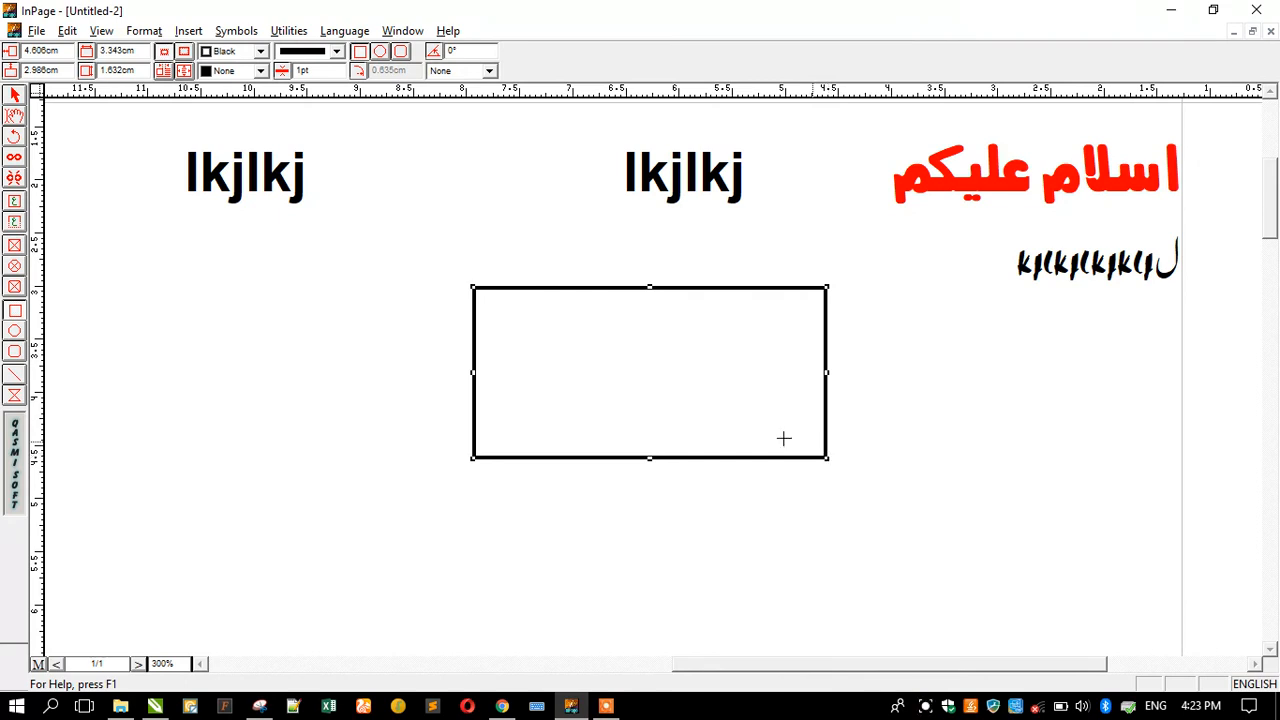
key(Delete)
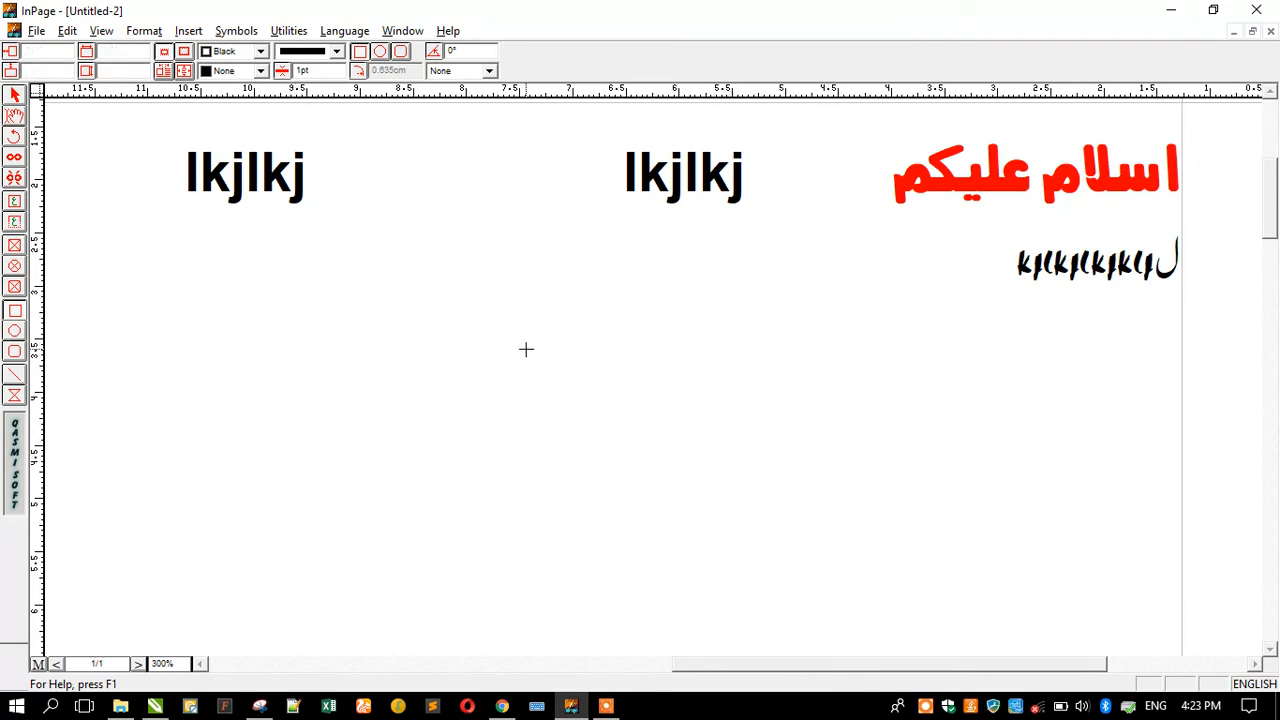
Draw a rectangle about 3.74 cm by 1.62 cm below the text and set its border width to 6pt.
click(14, 309)
drag(375, 307, 771, 477)
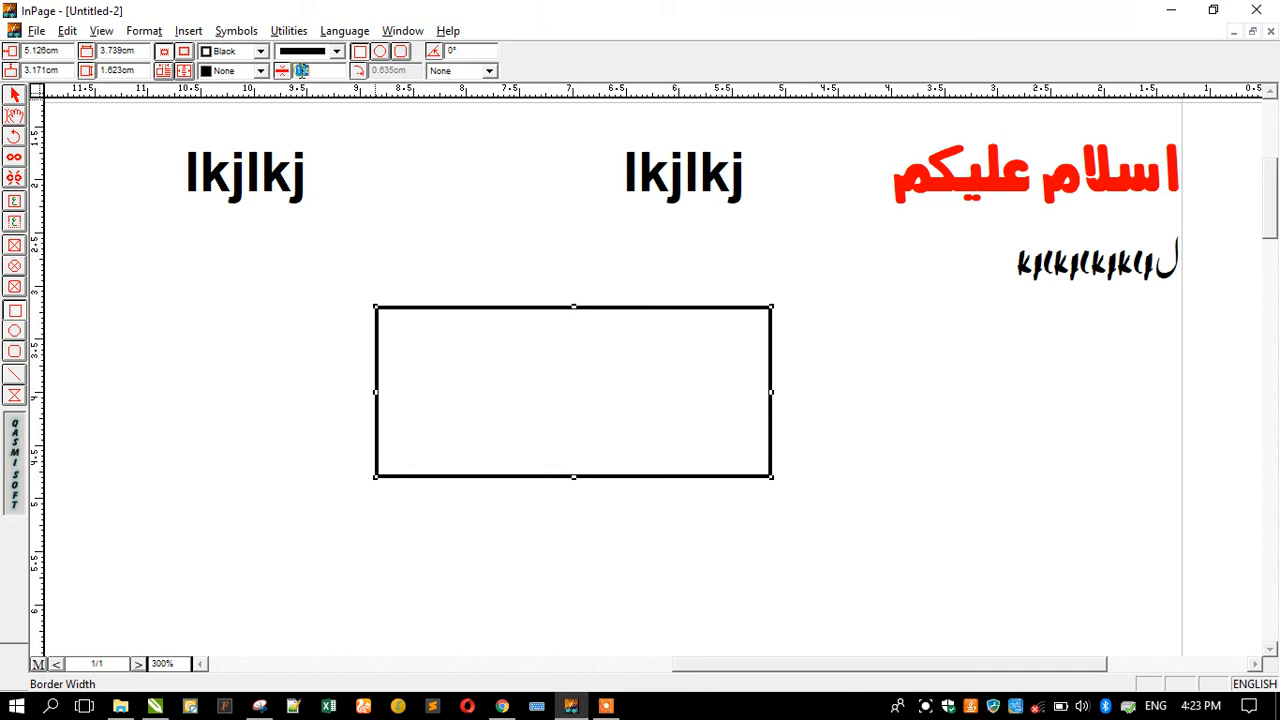
text(6)
key(Return)
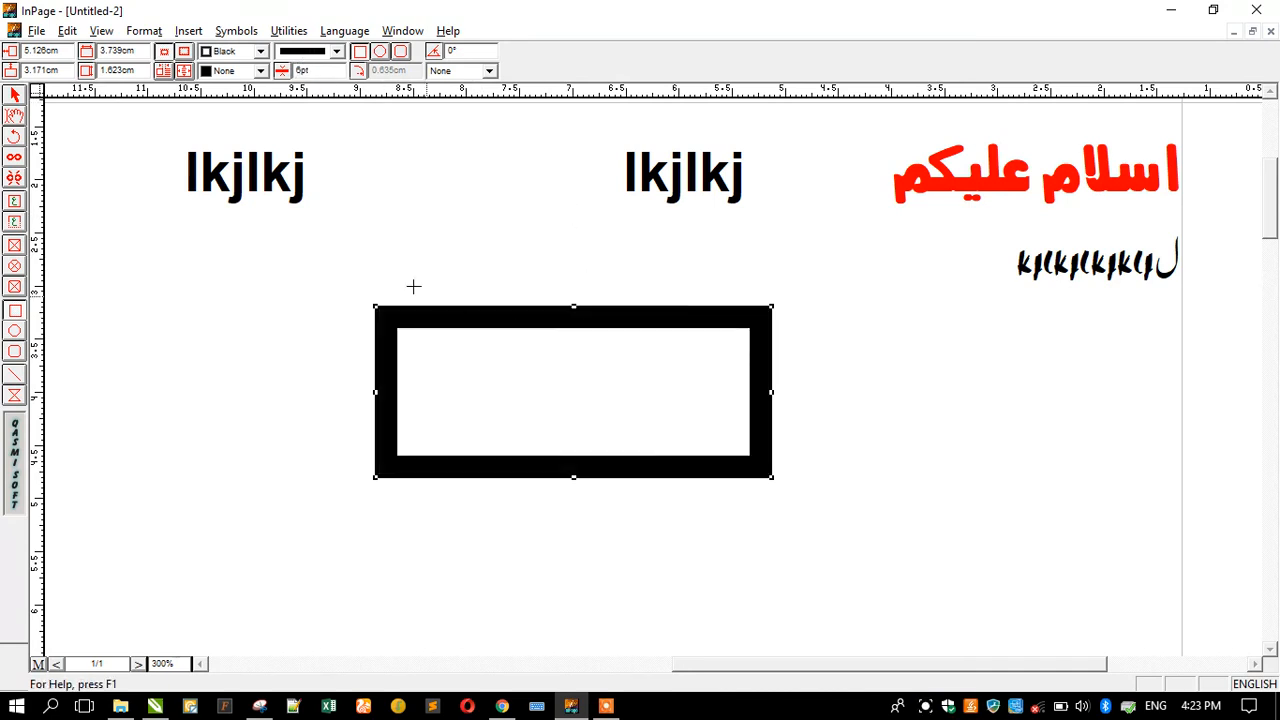
View the thick rectangle's inset settings, and reshape it through an oval to a rounded rectangle with 0.2 cm roundness.
click(184, 71)
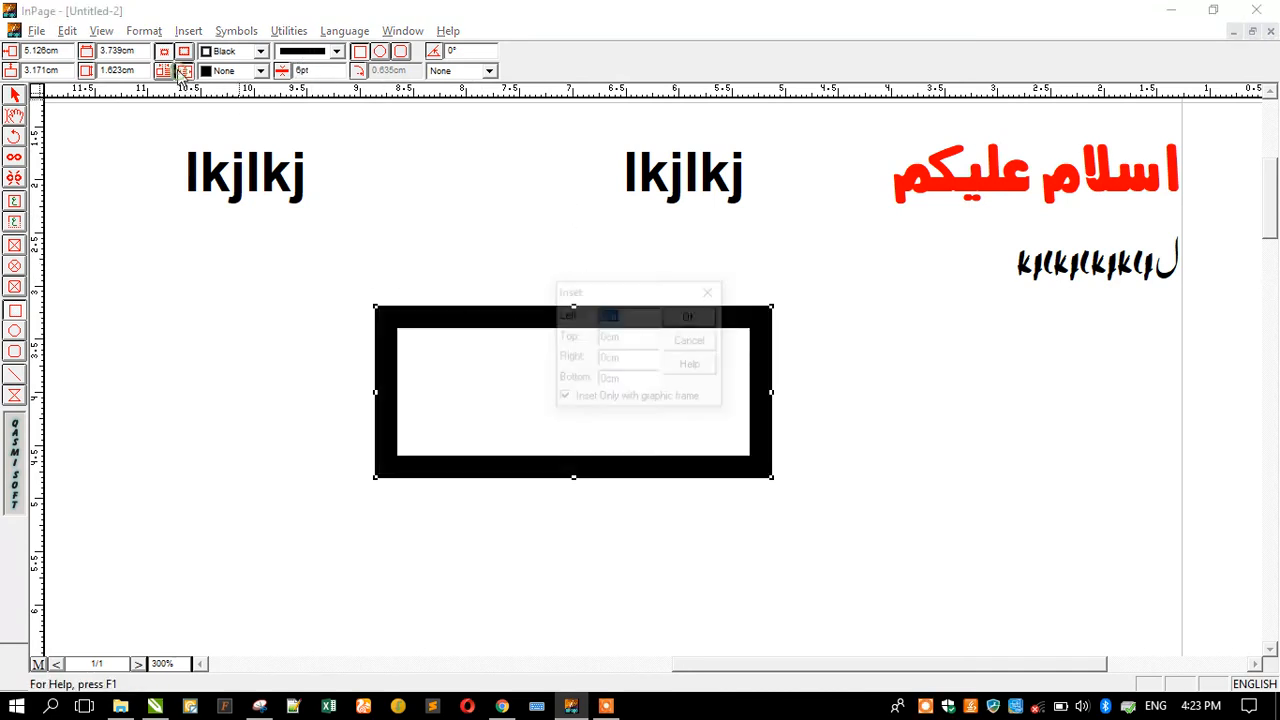
click(693, 342)
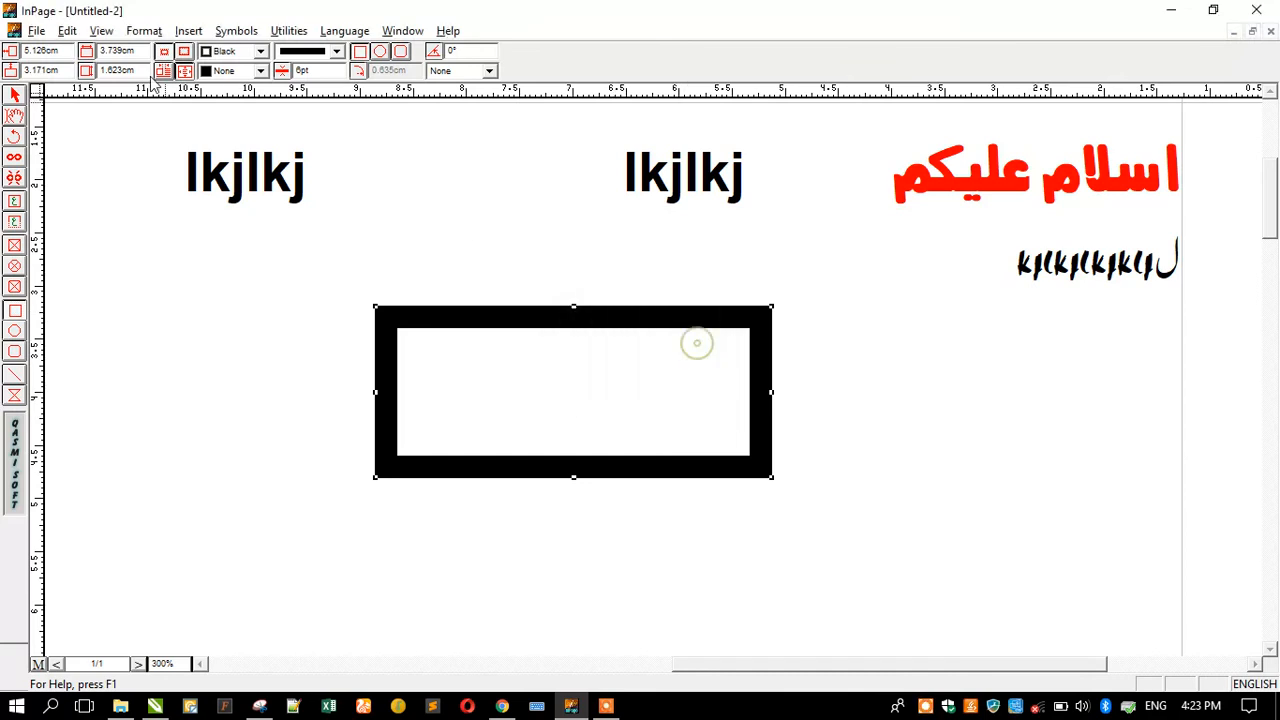
click(381, 51)
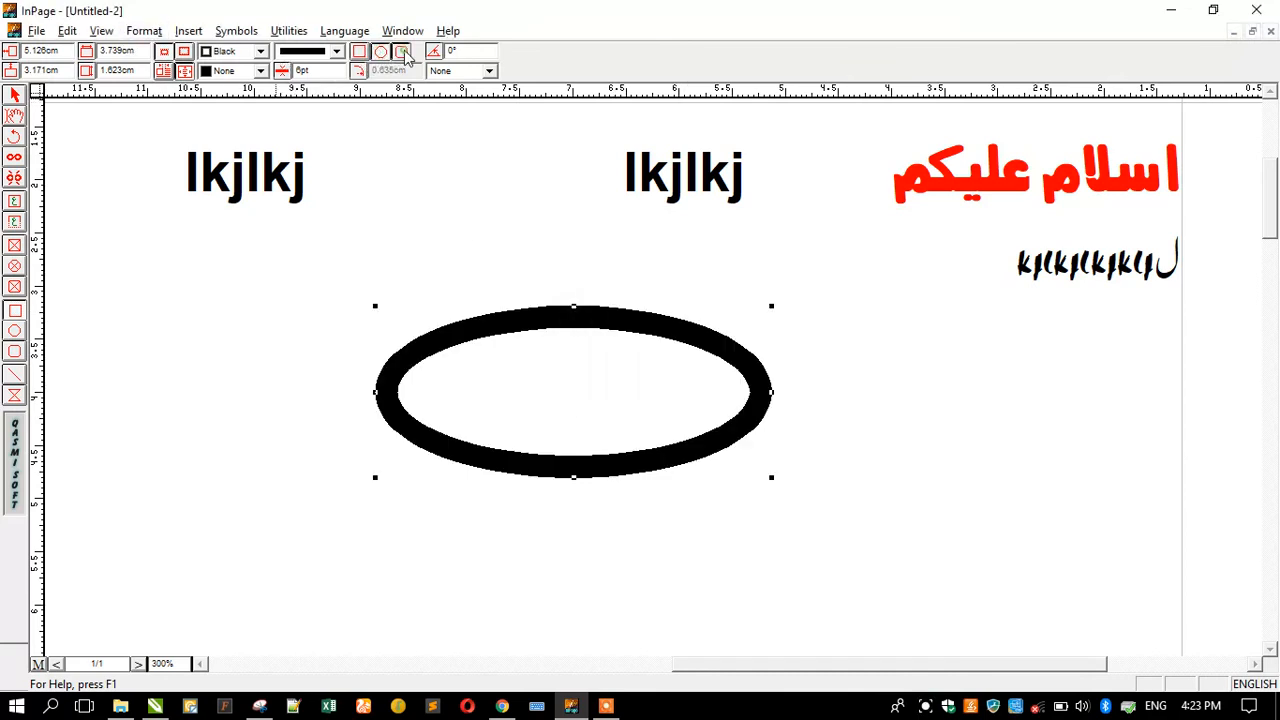
click(401, 51)
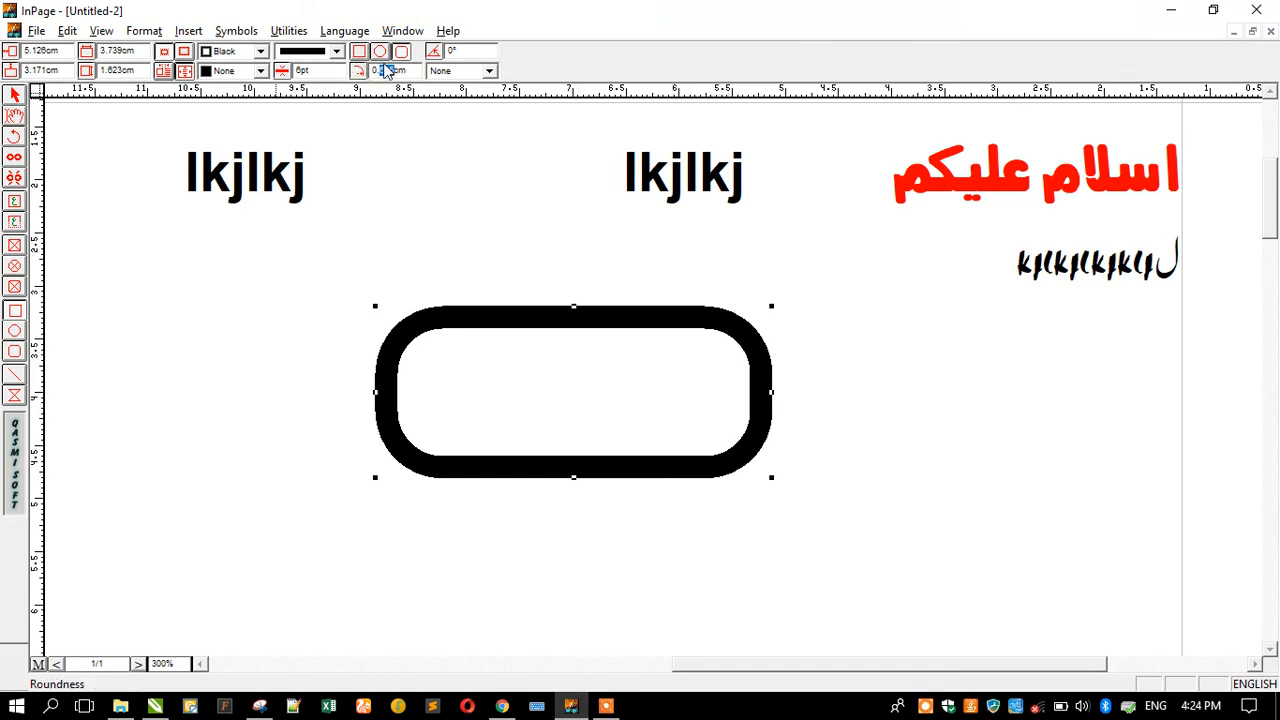
text(2)
key(Return)
Draw an oval about 2.51 cm by 1.6 cm overlapping the thick frame and a rounded rectangle about 2.03 cm by 1.64 cm beside it.
click(14, 331)
drag(268, 325, 533, 494)
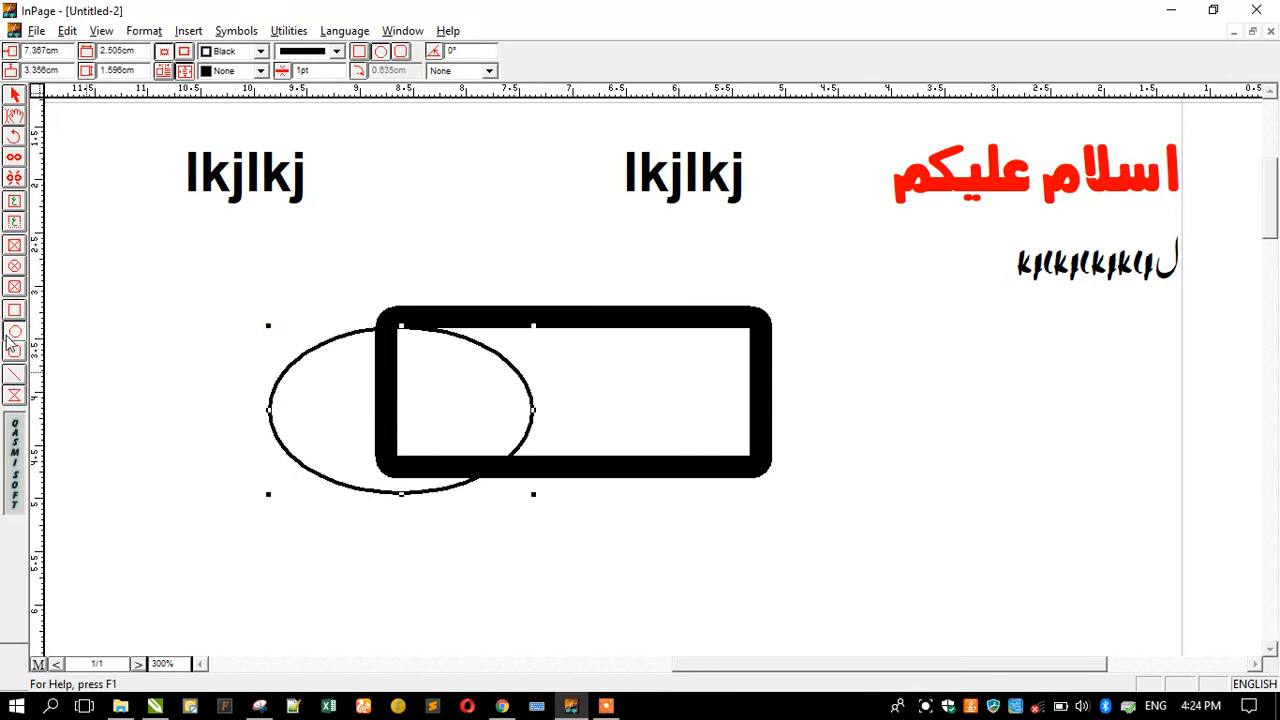
click(14, 350)
drag(881, 420, 1097, 592)
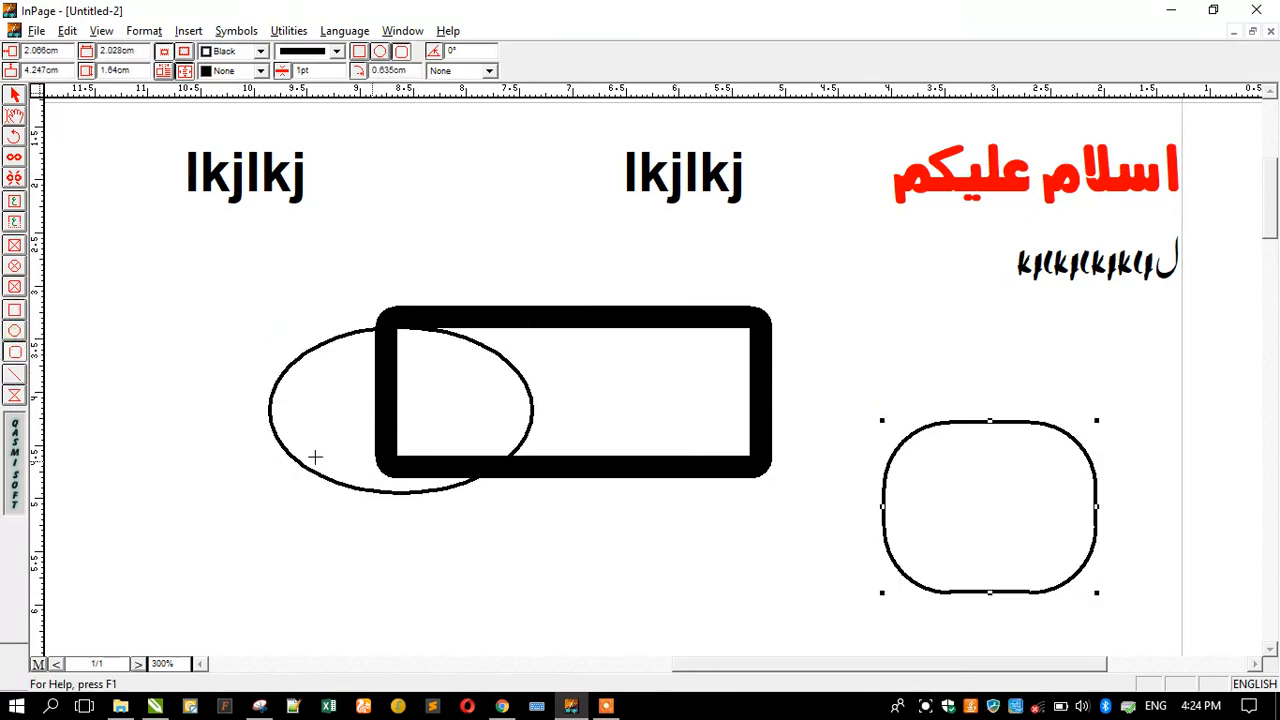
Draw a vertical line about 1.05 cm long above the oval, a diagonal line across it, and another diagonal right of the thick frame.
click(14, 374)
mouse_move(282, 266)
mouse_down()
mouse_move(846, 251)
mouse_move(963, 272)
mouse_move(926, 326)
mouse_move(781, 416)
mouse_move(517, 486)
mouse_move(337, 378)
mouse_up()
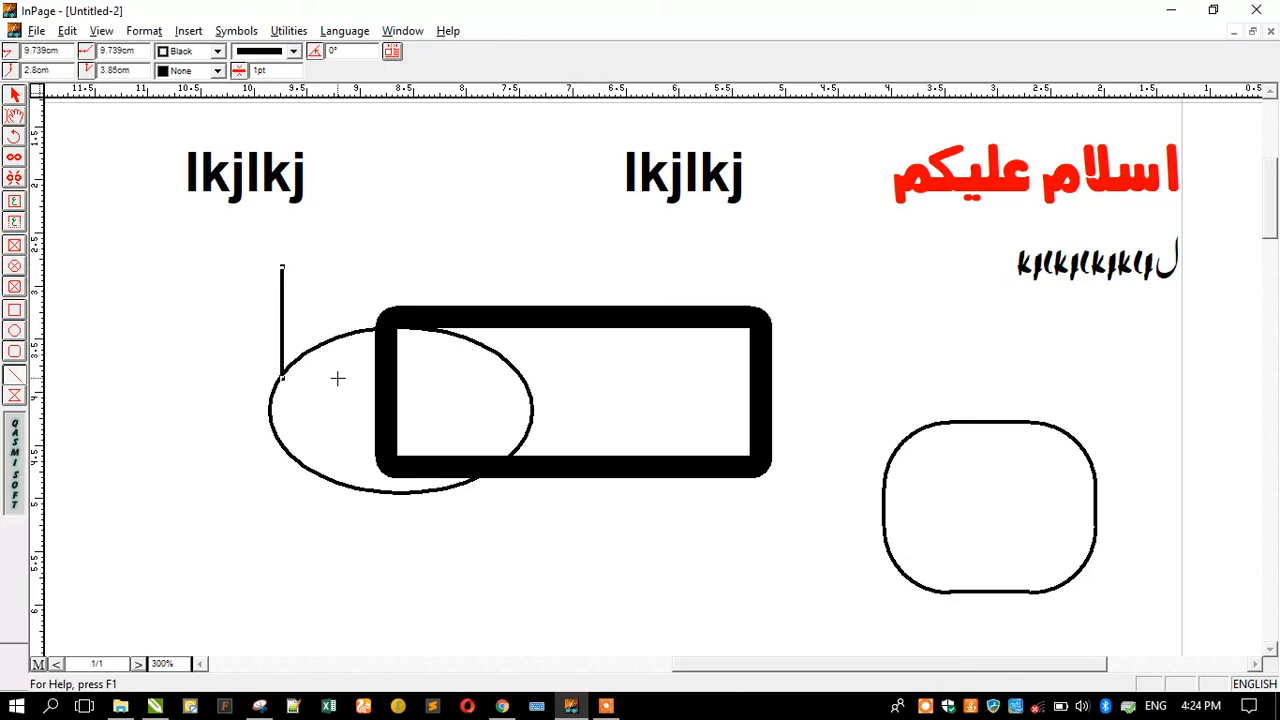
click(323, 296)
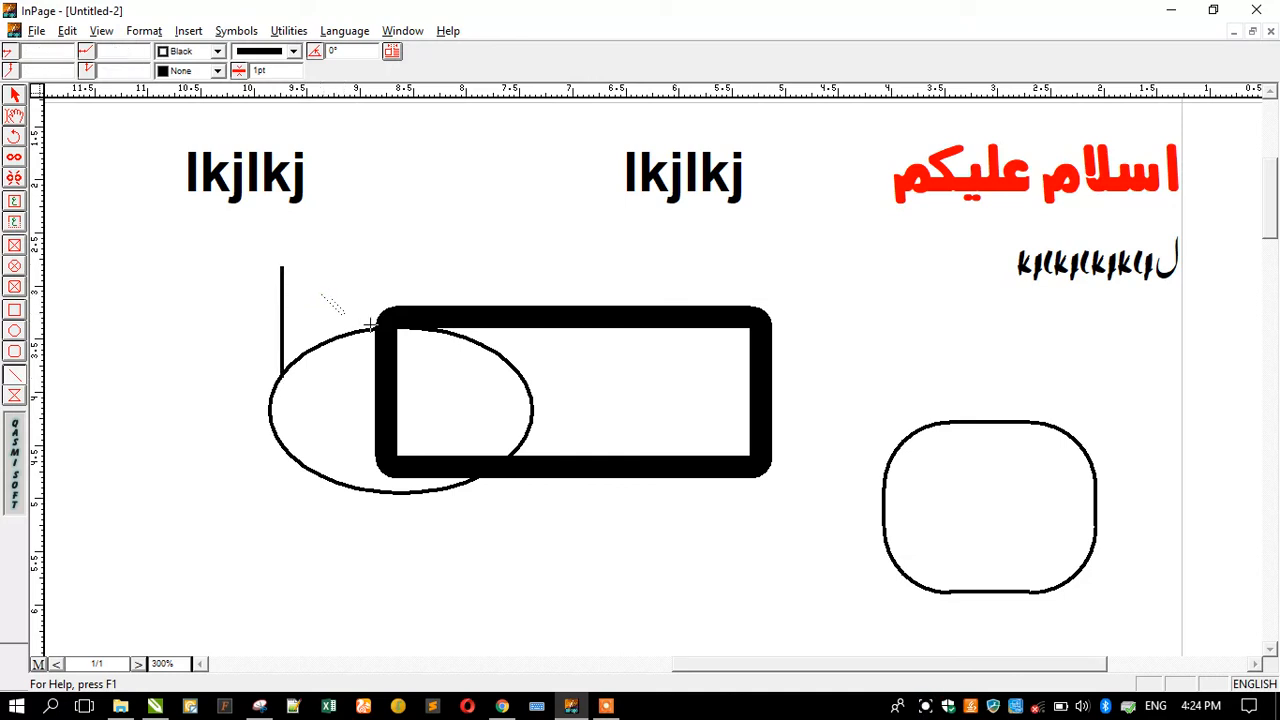
drag(471, 413, 563, 486)
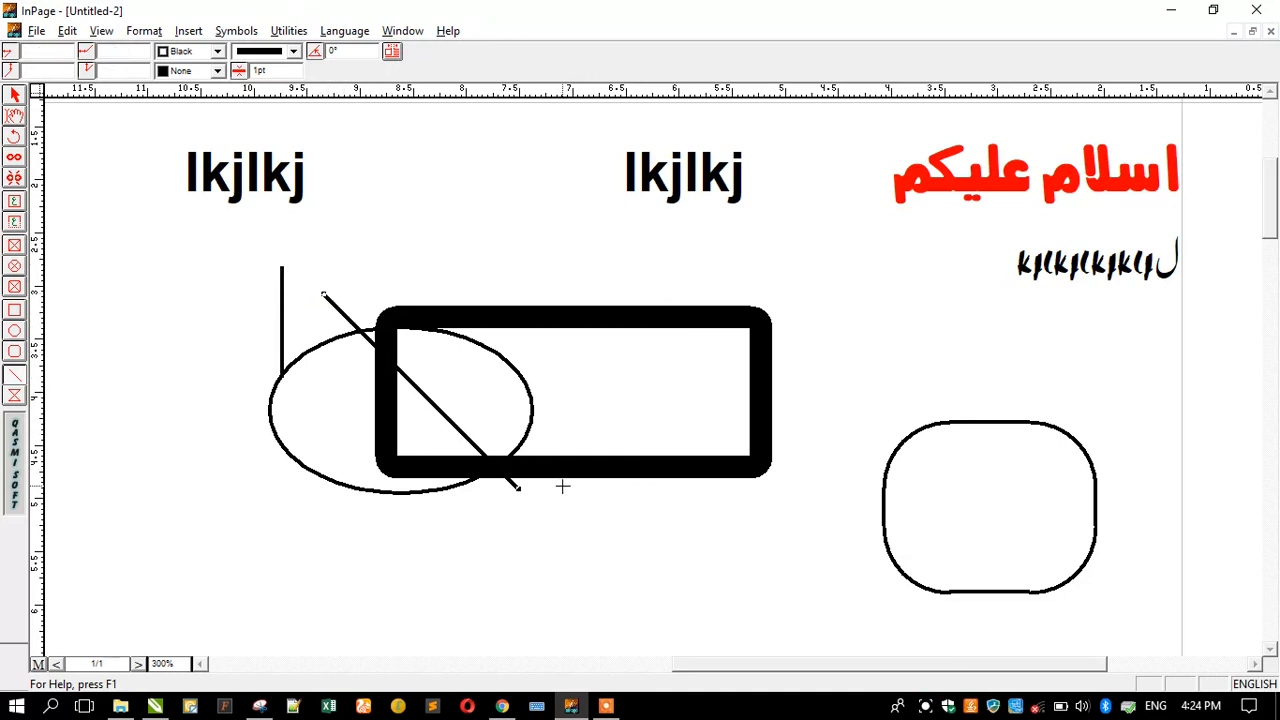
click(579, 276)
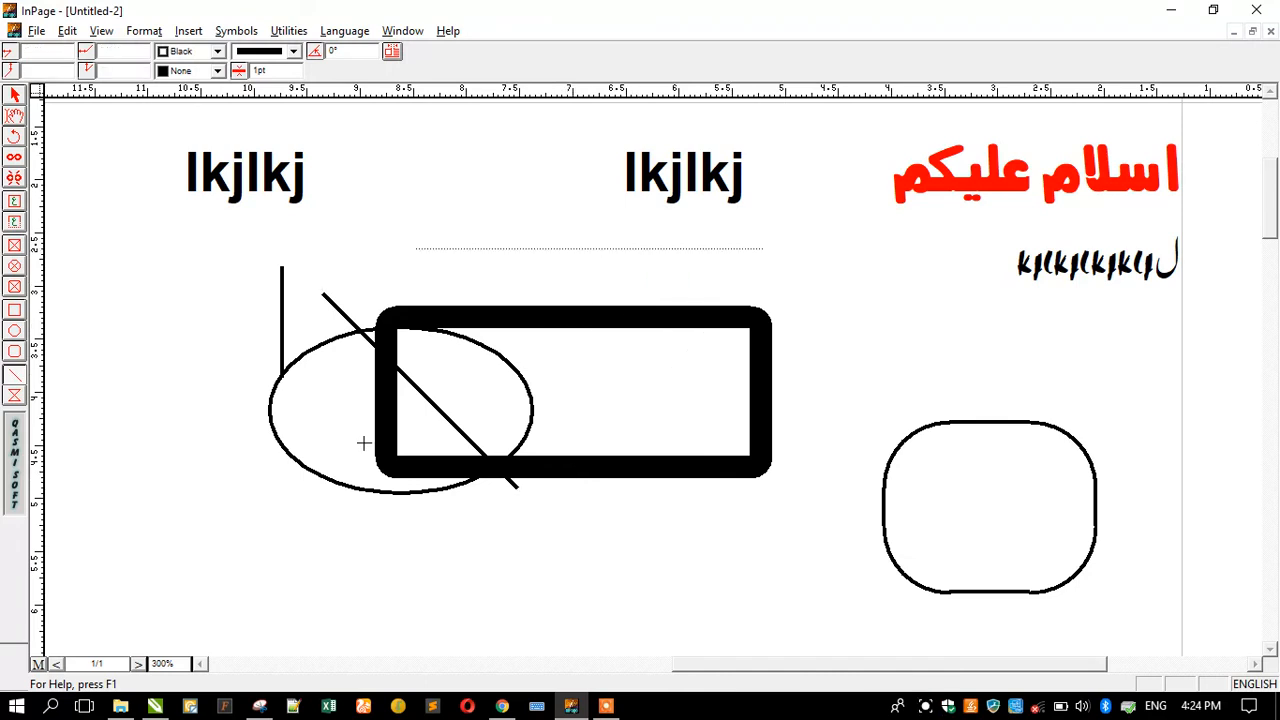
drag(844, 412, 876, 364)
mouse_move(890, 311)
mouse_down()
mouse_move(891, 326)
mouse_move(1013, 411)
mouse_up()
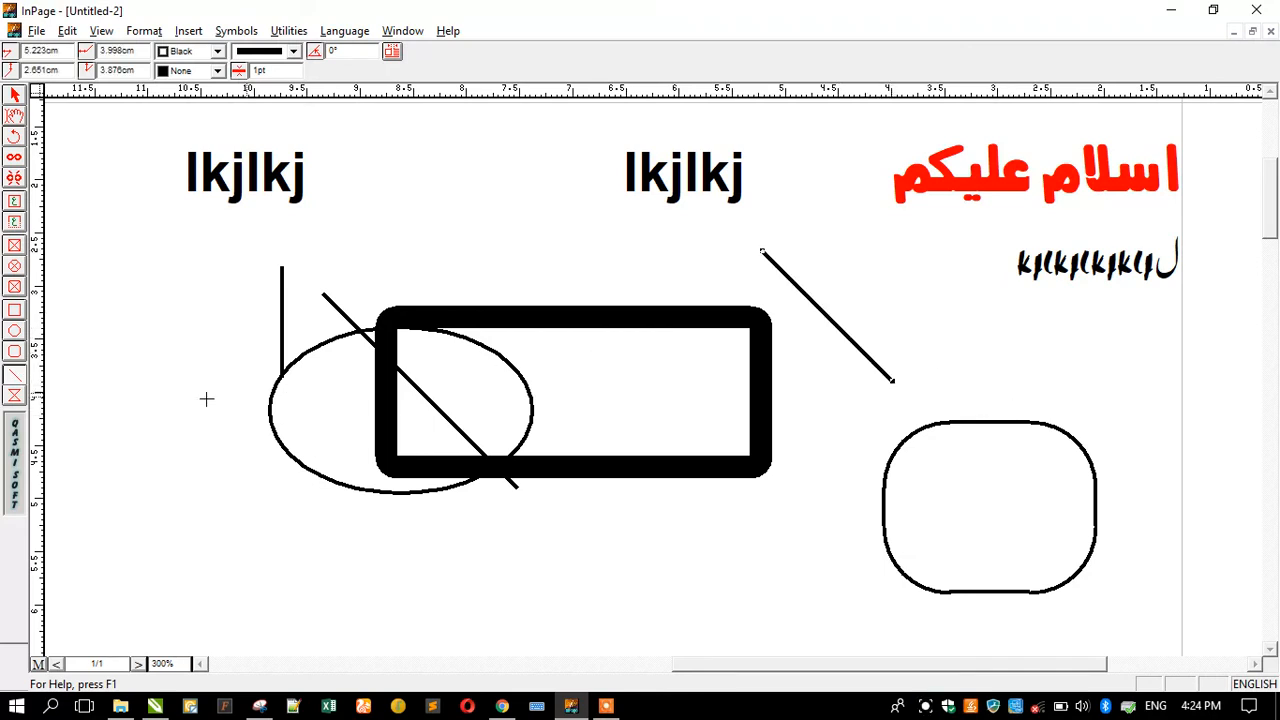
Draw four thin-outlined boxes above and over the shapes, the last about 2.81 cm by 1.07 cm across the thick frame's lower right corner.
click(15, 398)
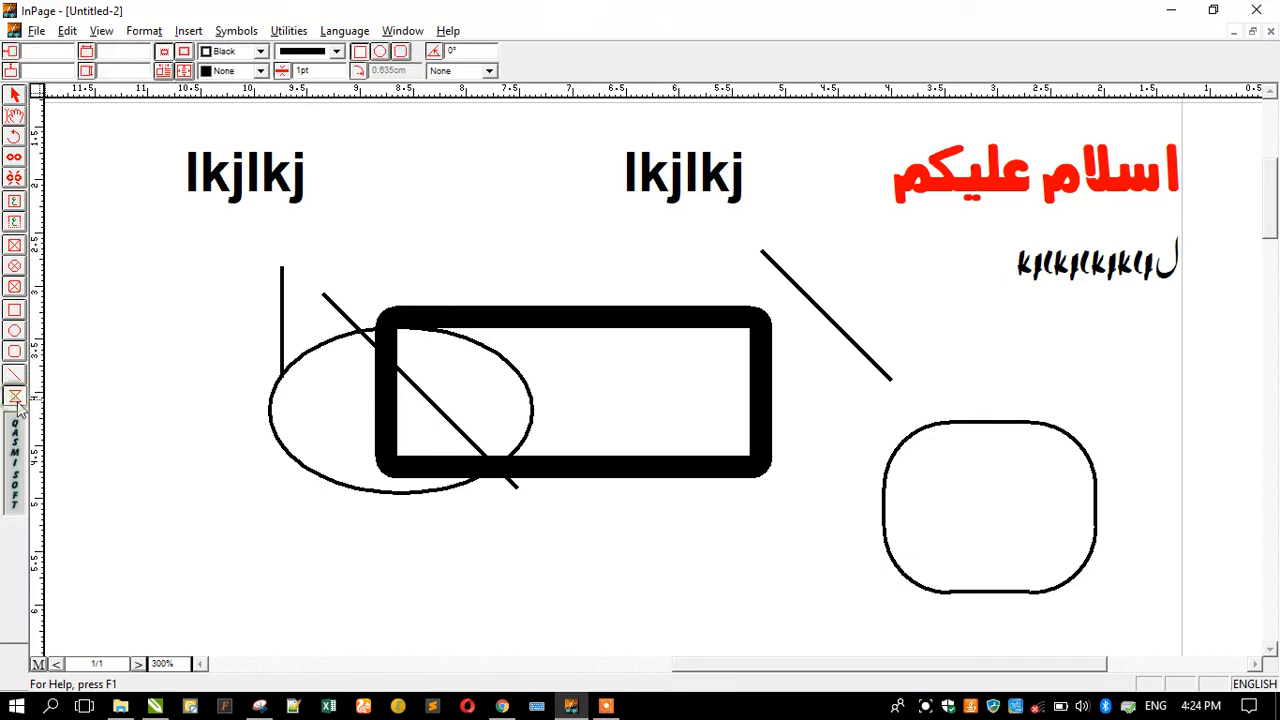
drag(530, 246, 376, 216)
drag(347, 263, 157, 347)
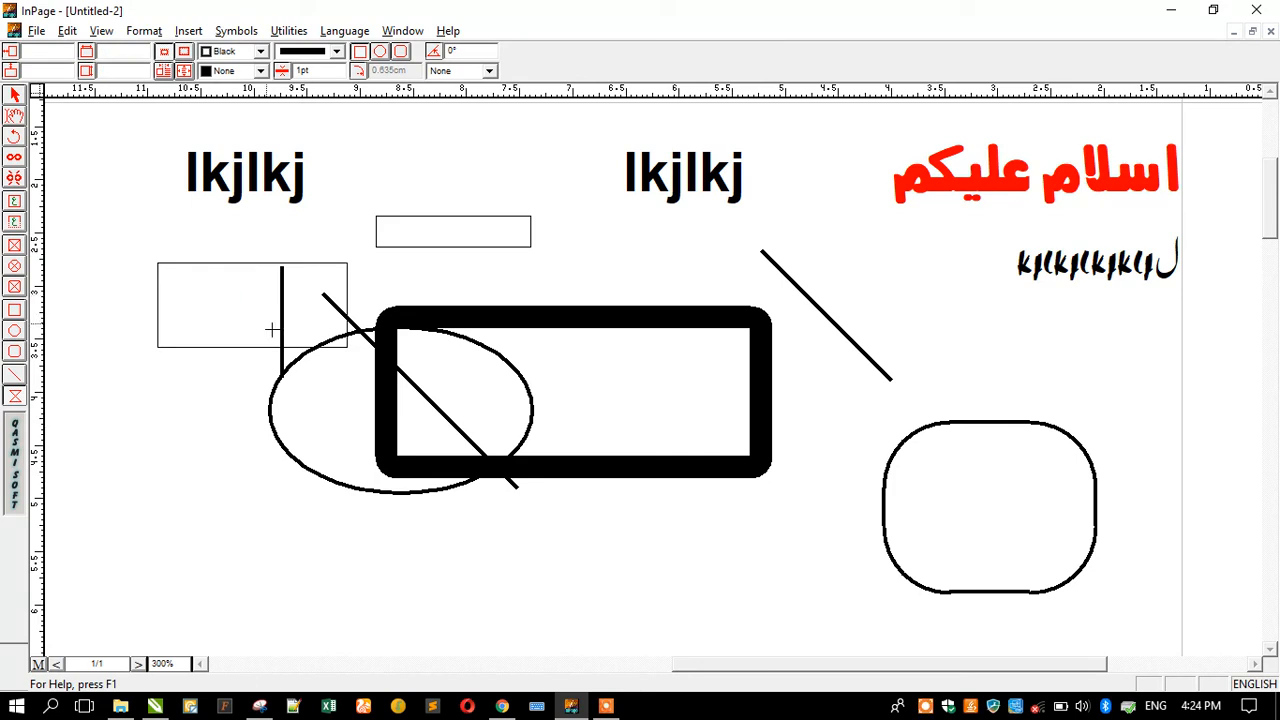
drag(203, 366, 541, 505)
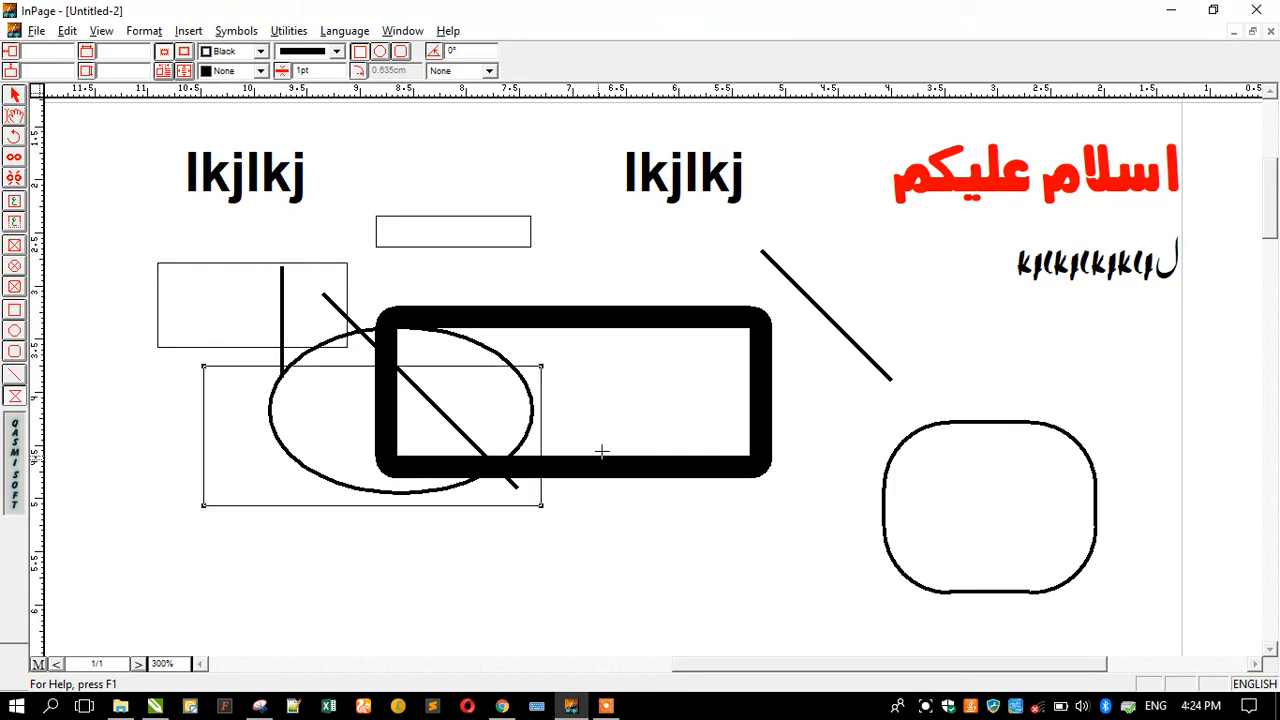
click(593, 398)
drag(849, 499, 892, 512)
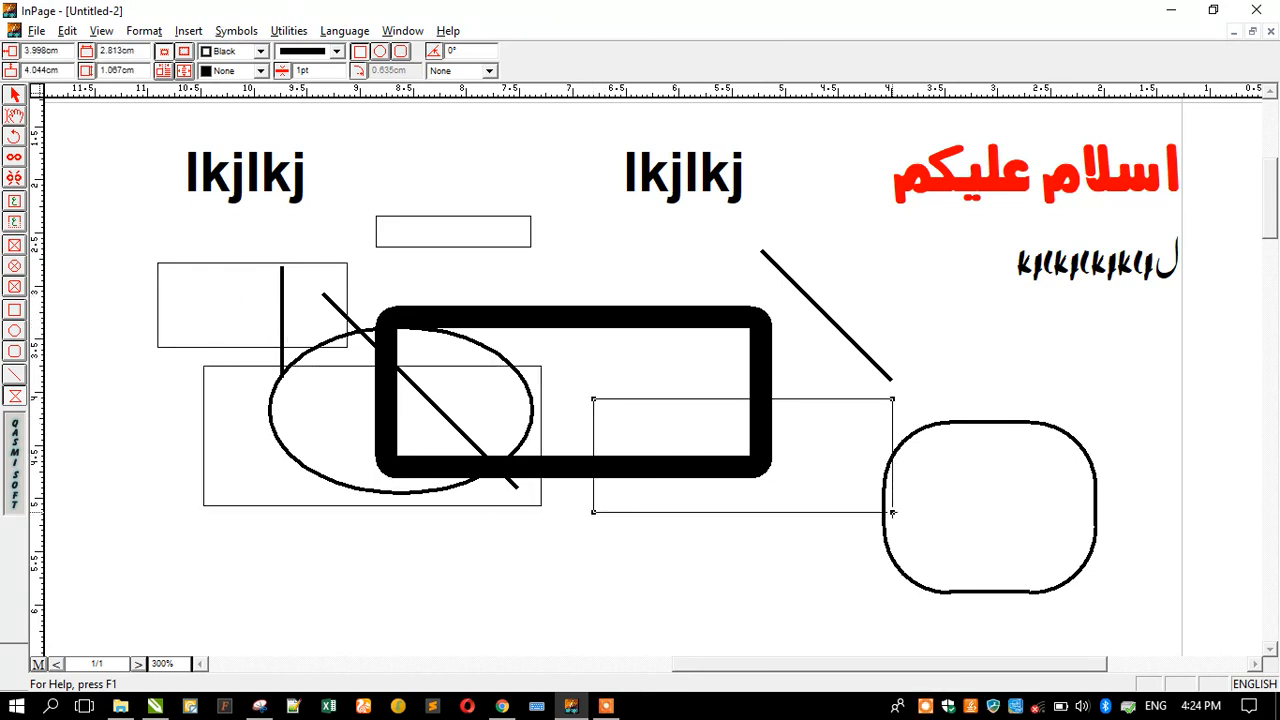
Move the thin-outlined box at the thick frame's lower right corner down and left, beside the box over the oval.
click(906, 428)
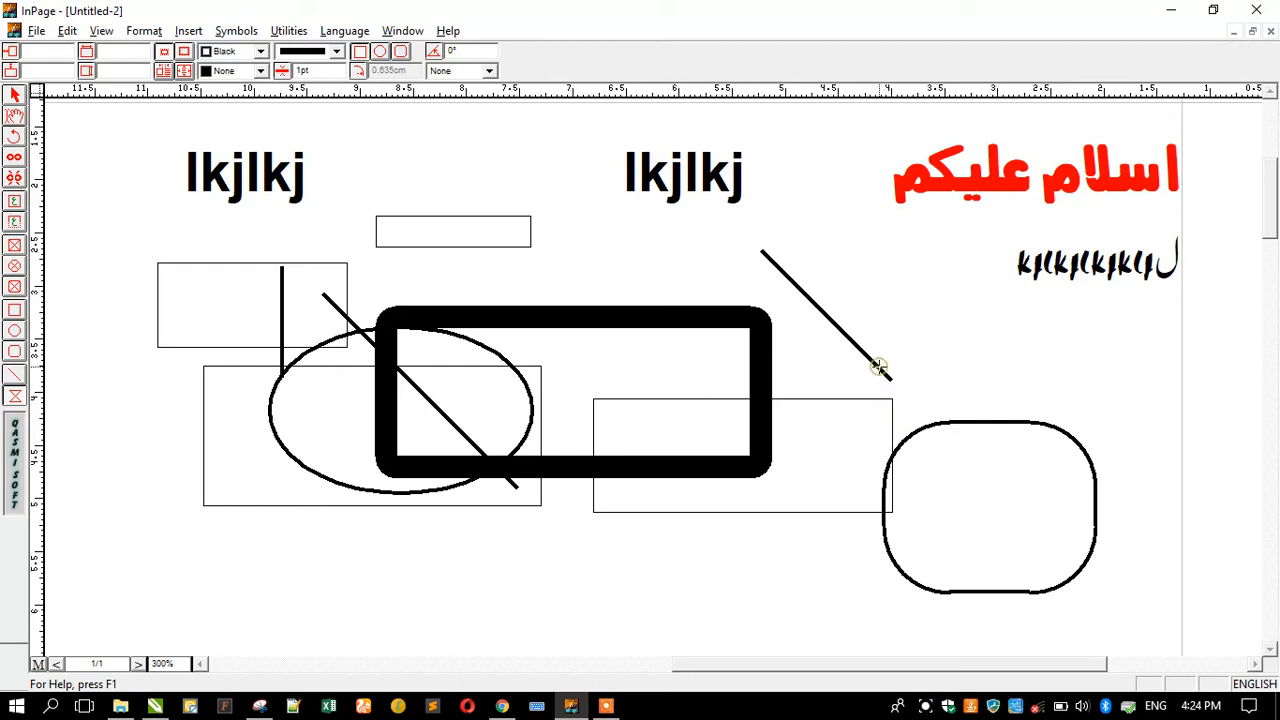
click(15, 94)
drag(709, 500, 652, 533)
click(828, 322)
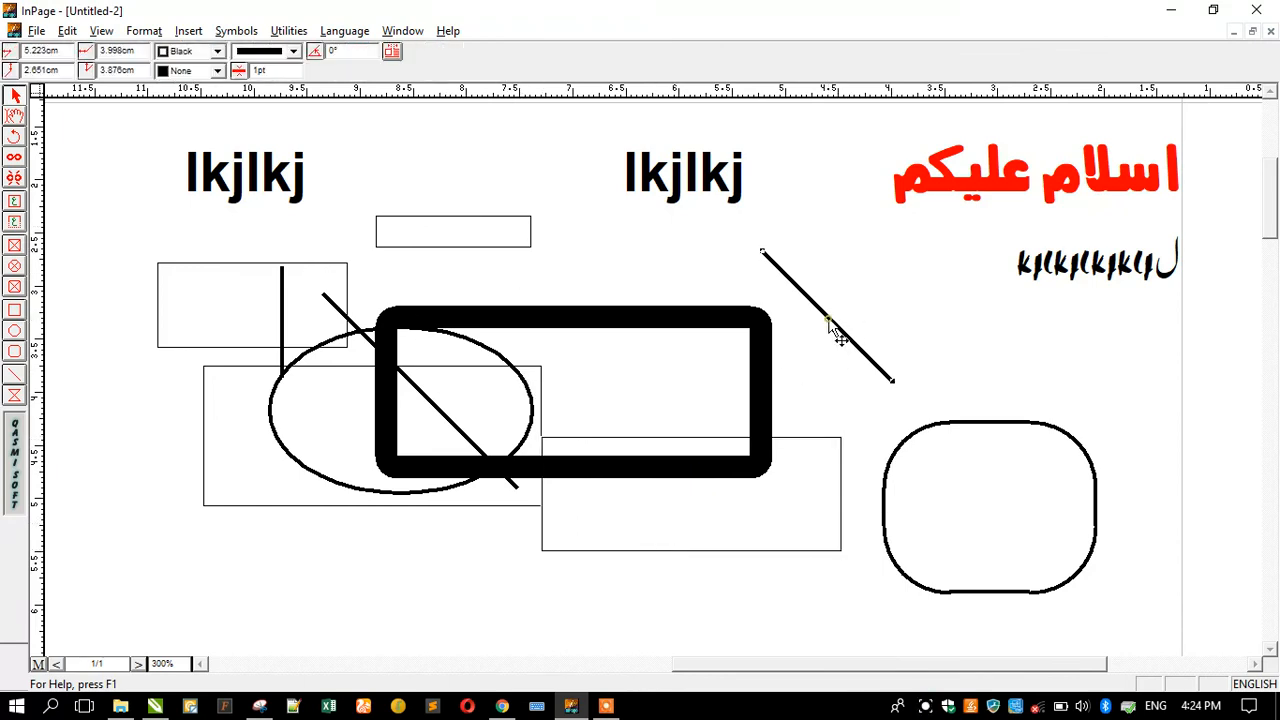
double_click(828, 322)
click(748, 316)
Draw a small box above the thick frame's upper right corner and two larger ones, about 3.72 by 1.42 cm and 3.44 by 1.16 cm.
click(14, 396)
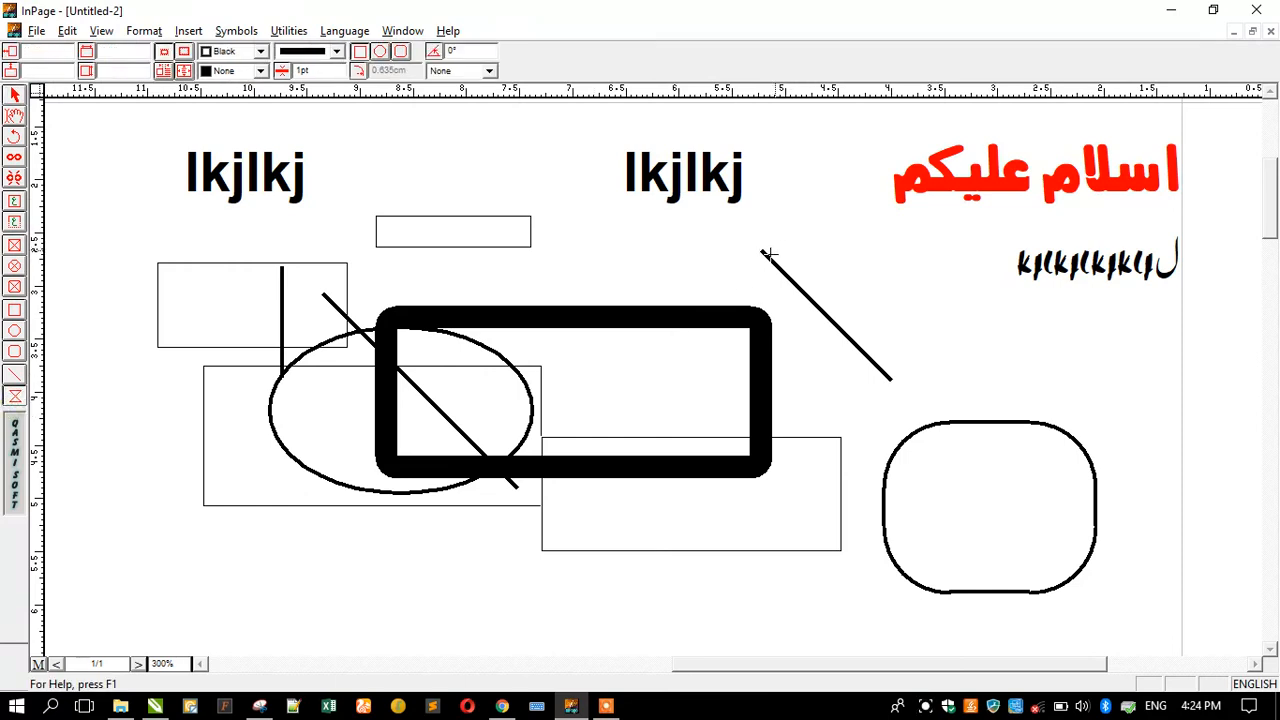
drag(771, 262, 737, 316)
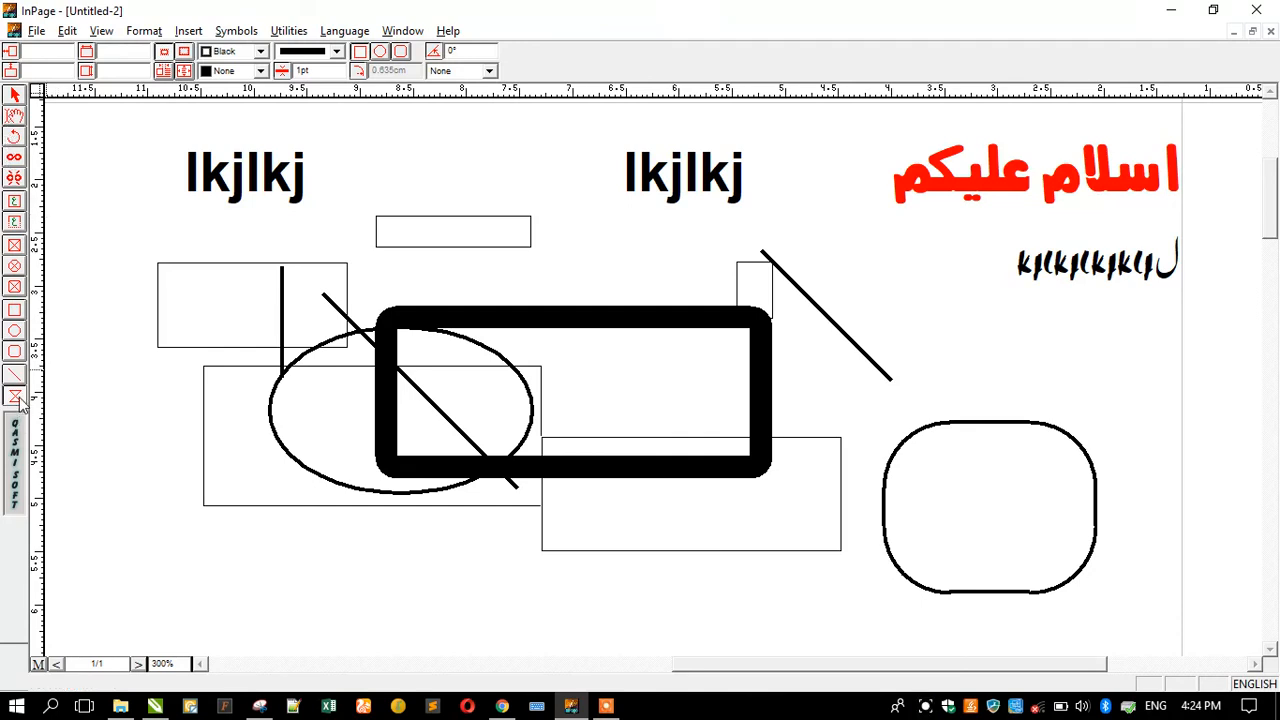
drag(674, 331, 1066, 486)
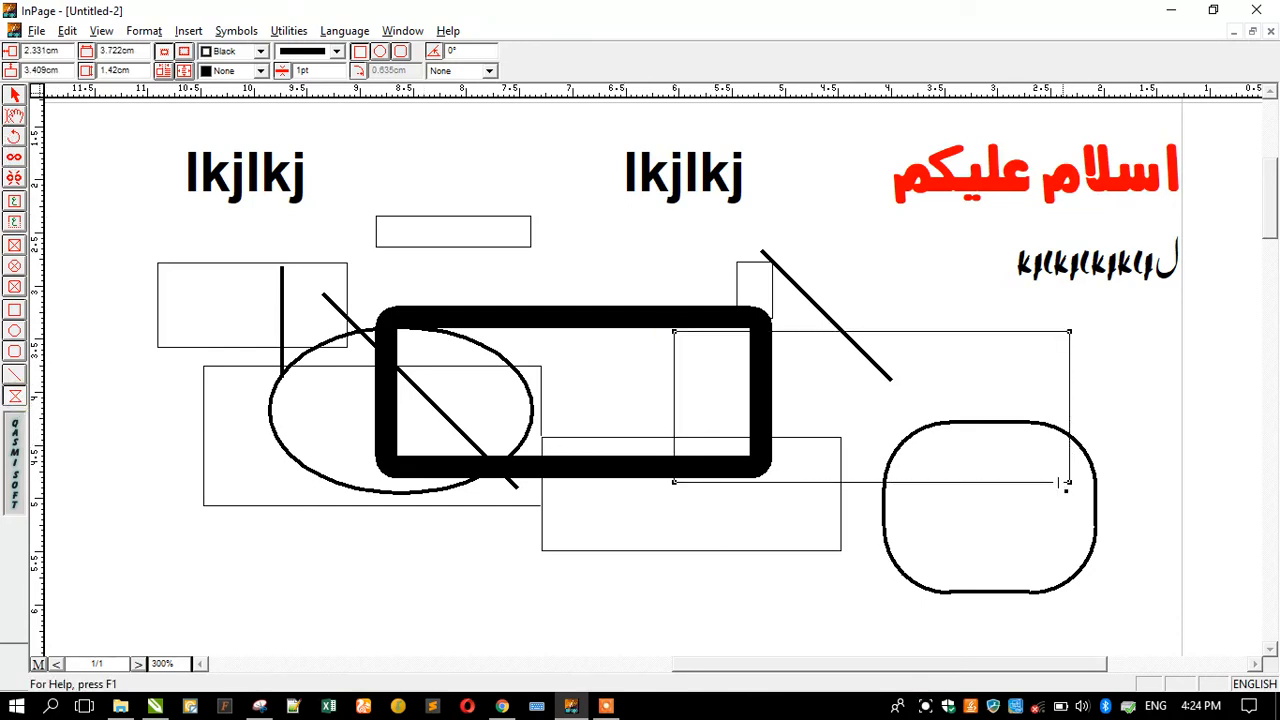
drag(1068, 332, 703, 209)
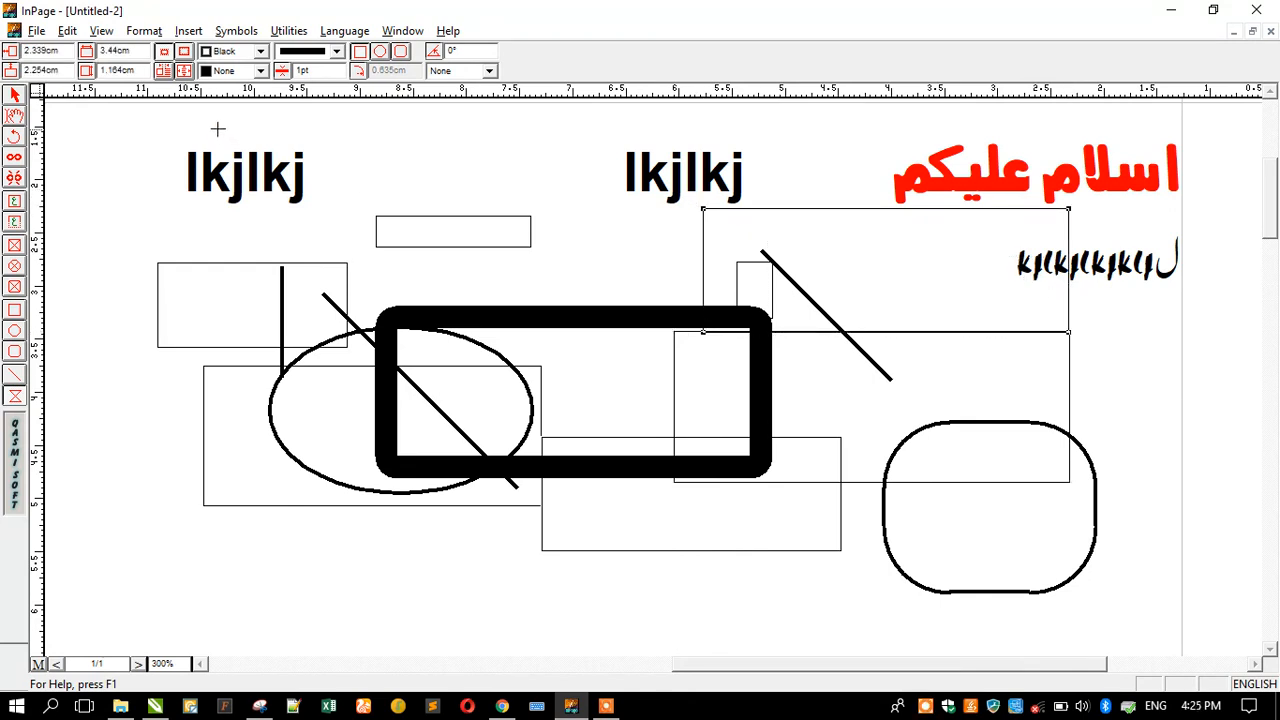
Delete the three newest boxes and the diagonal line beside the thick frame's upper right corner.
click(16, 96)
drag(771, 255, 635, 258)
key(Delete)
click(808, 396)
key(Delete)
click(768, 304)
key(Delete)
click(794, 286)
key(Delete)
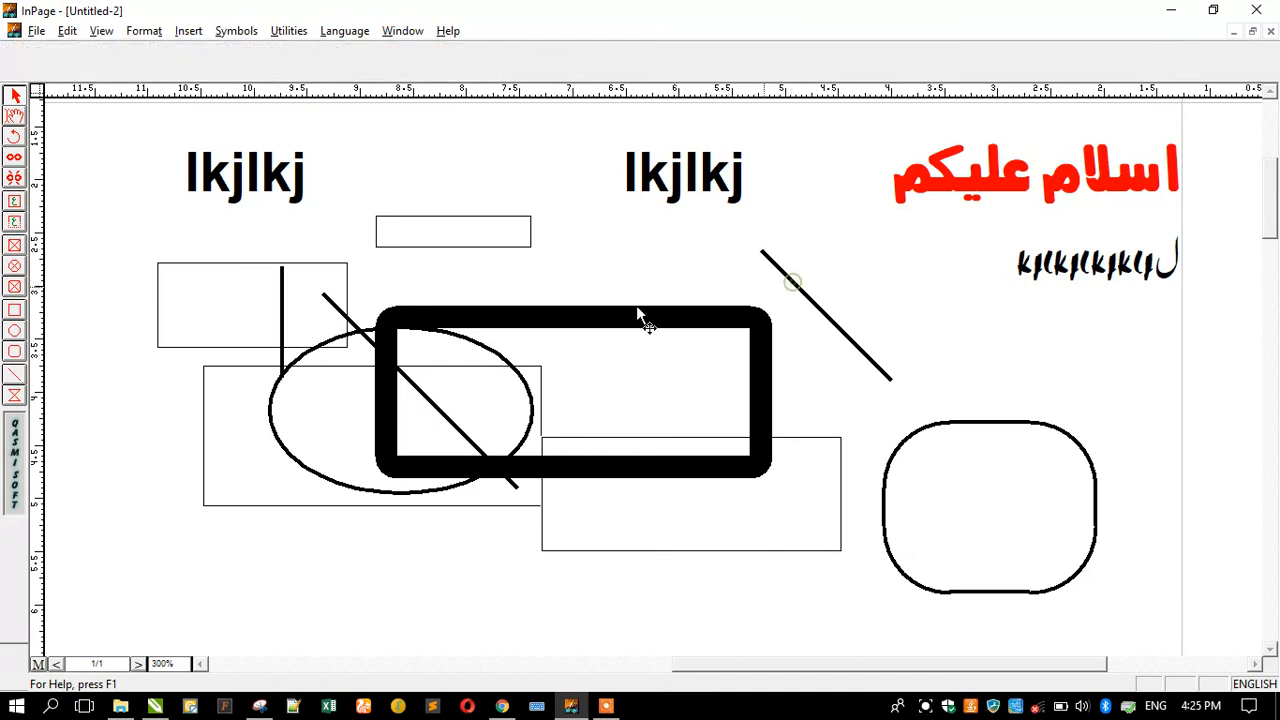
Delete the box around the vertical line, the thick frame, the diagonal line crossing it and the oval.
click(347, 338)
key(Delete)
click(283, 320)
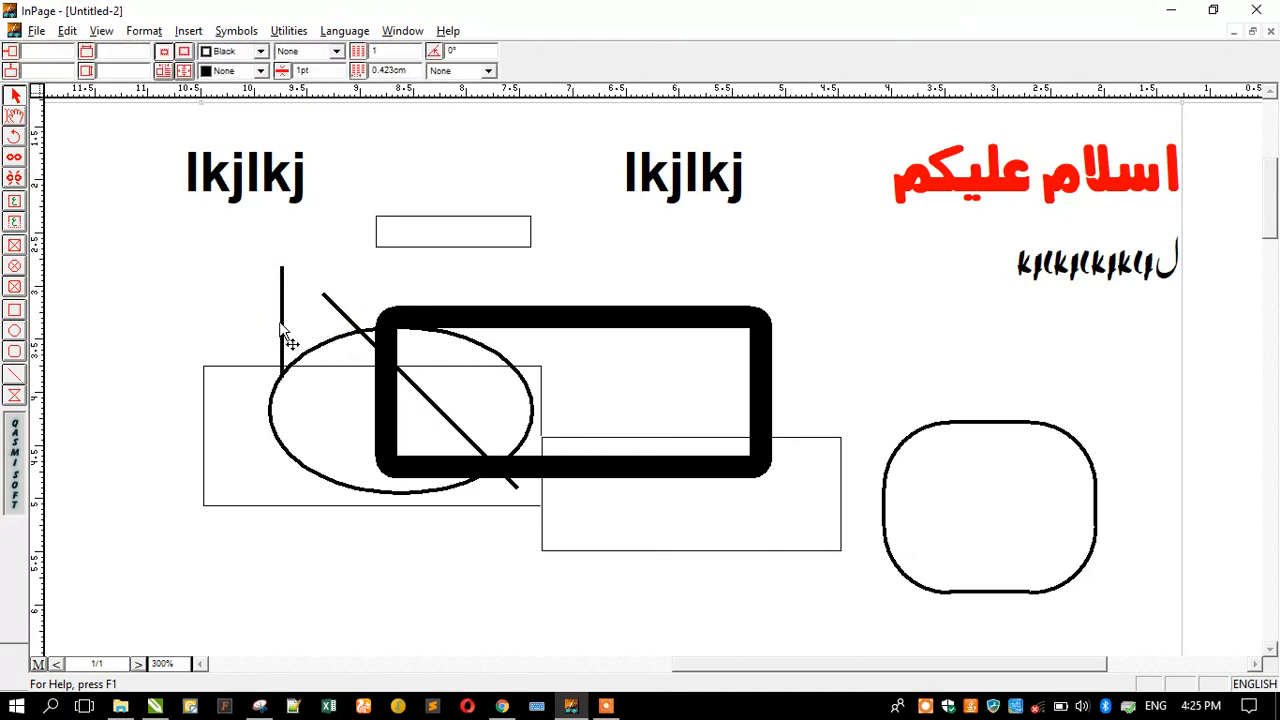
click(380, 363)
key(Delete)
click(366, 339)
key(Delete)
click(362, 338)
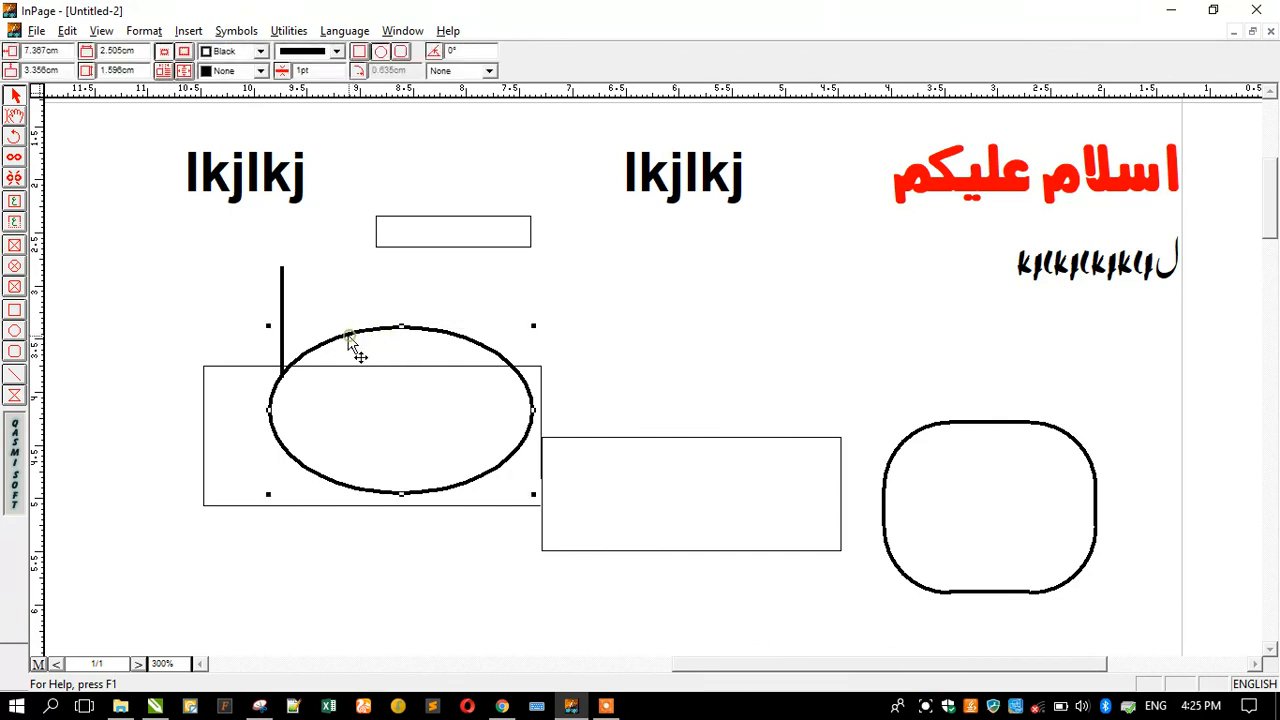
key(Delete)
Delete the remaining shapes: the vertical line, the two large thin boxes, the rounded rectangle and the small box under the text.
click(284, 332)
key(Delete)
click(566, 440)
key(Delete)
click(949, 485)
click(500, 248)
click(686, 167)
click(482, 237)
key(Delete)
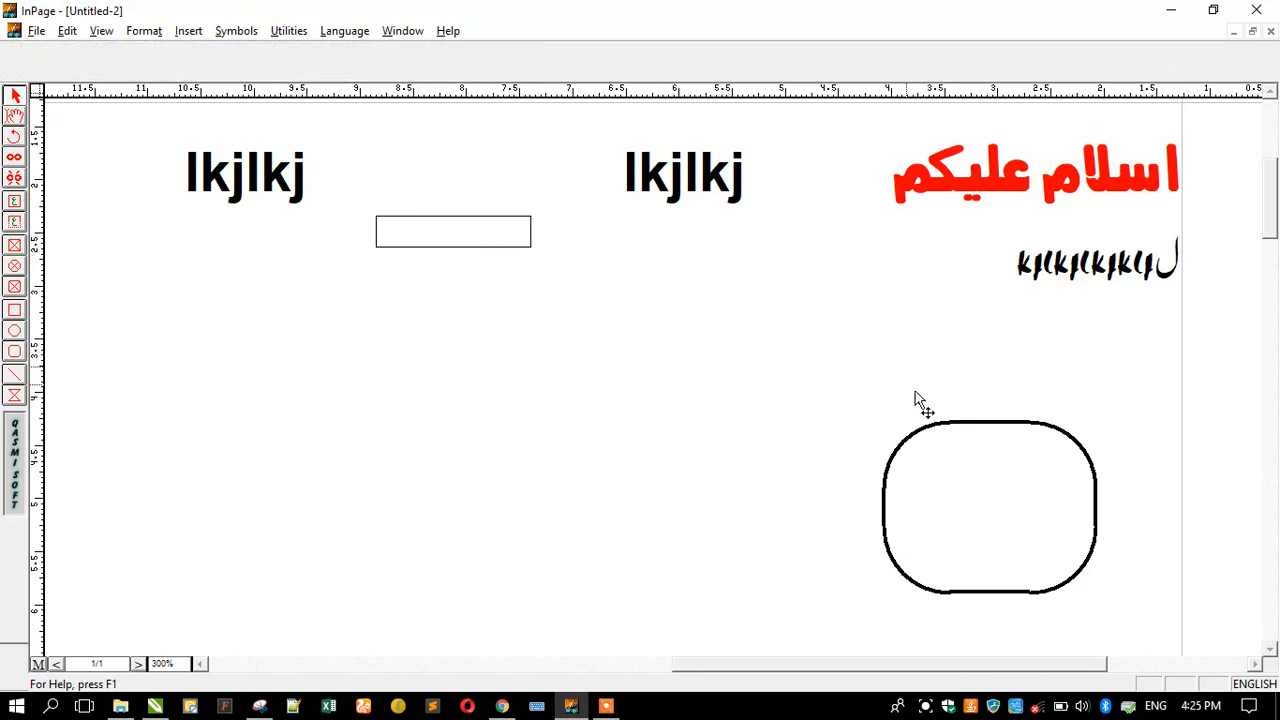
click(929, 443)
key(Delete)
click(304, 194)
key(Delete)
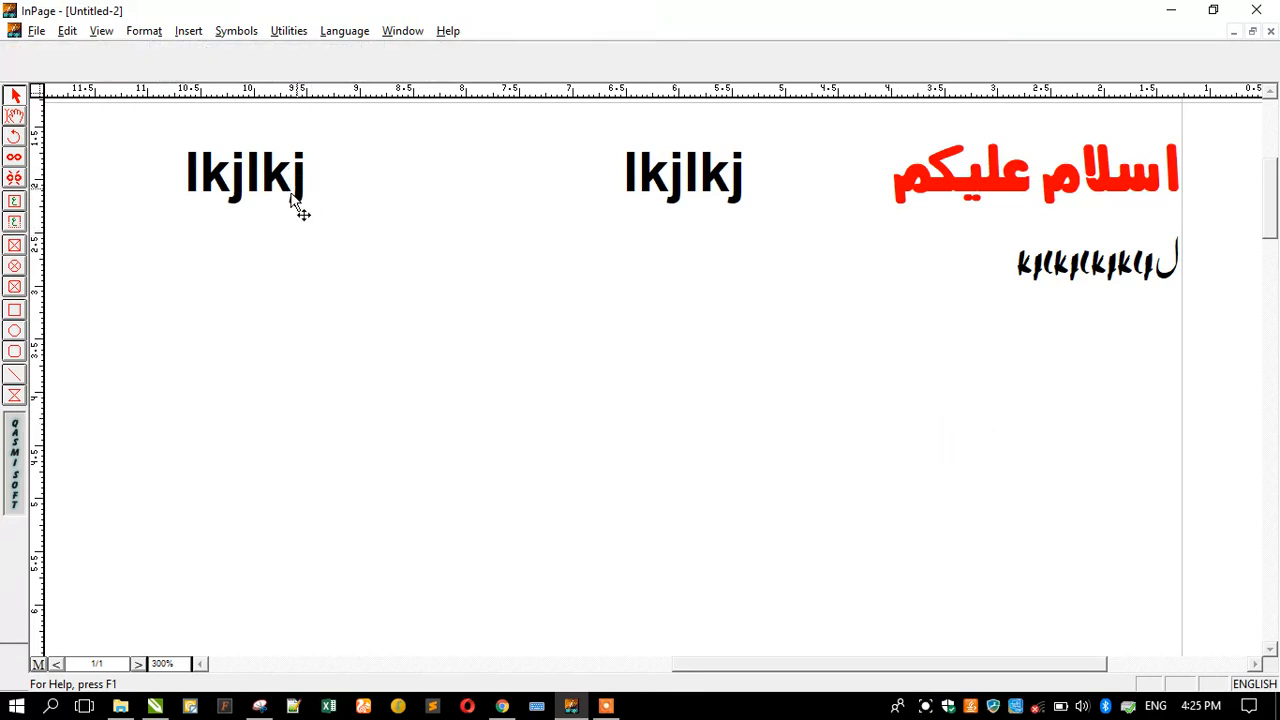
Delete all the sample text in the page's main text frame.
click(14, 201)
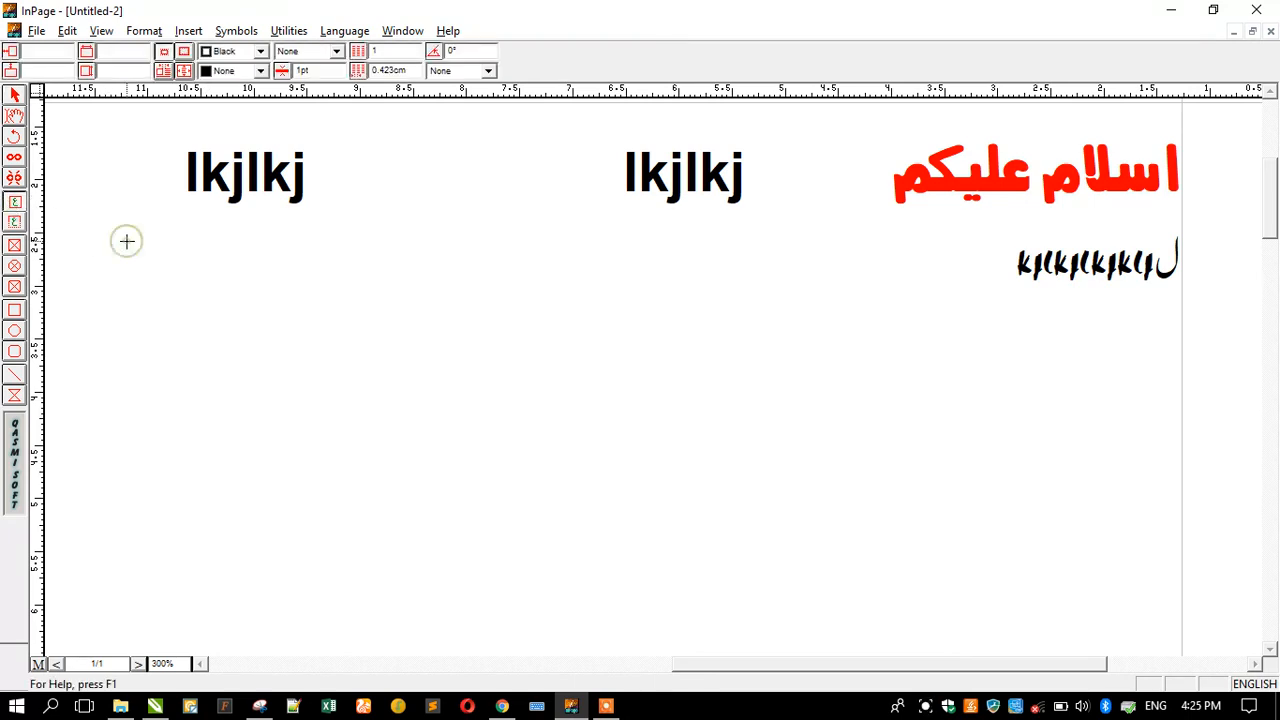
click(127, 241)
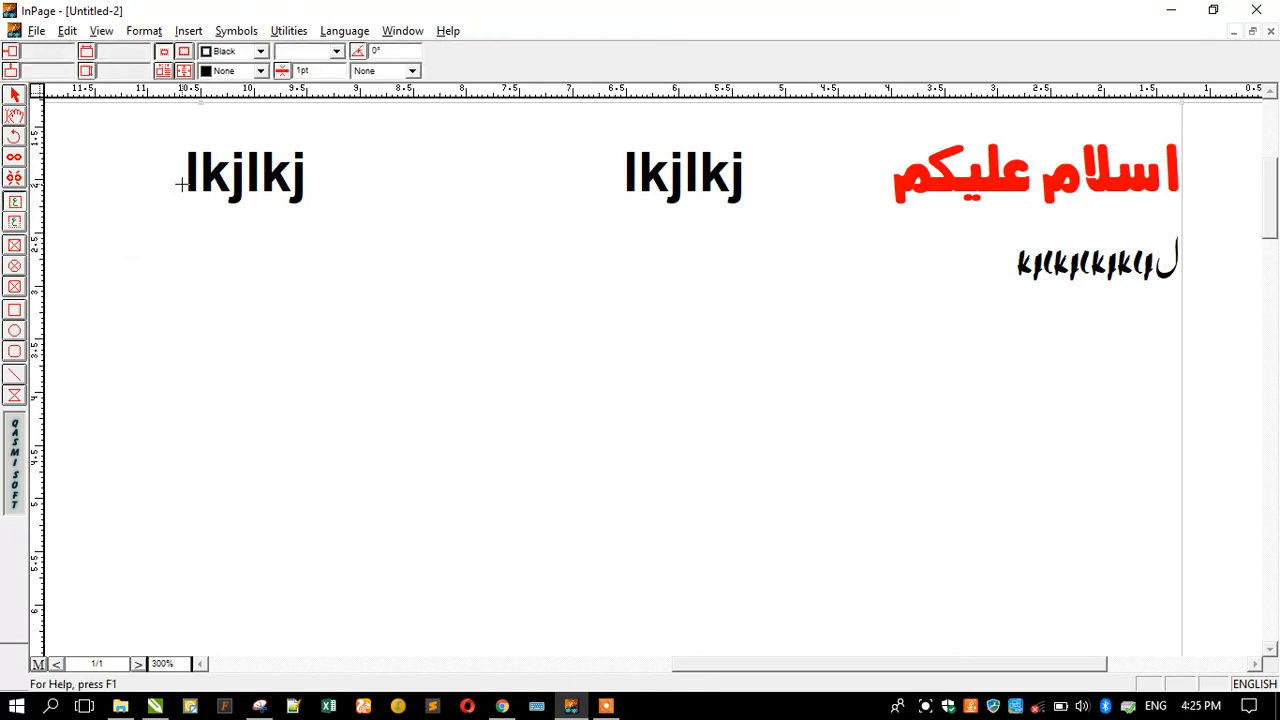
click(14, 116)
key(ctrl+a)
key(Delete)
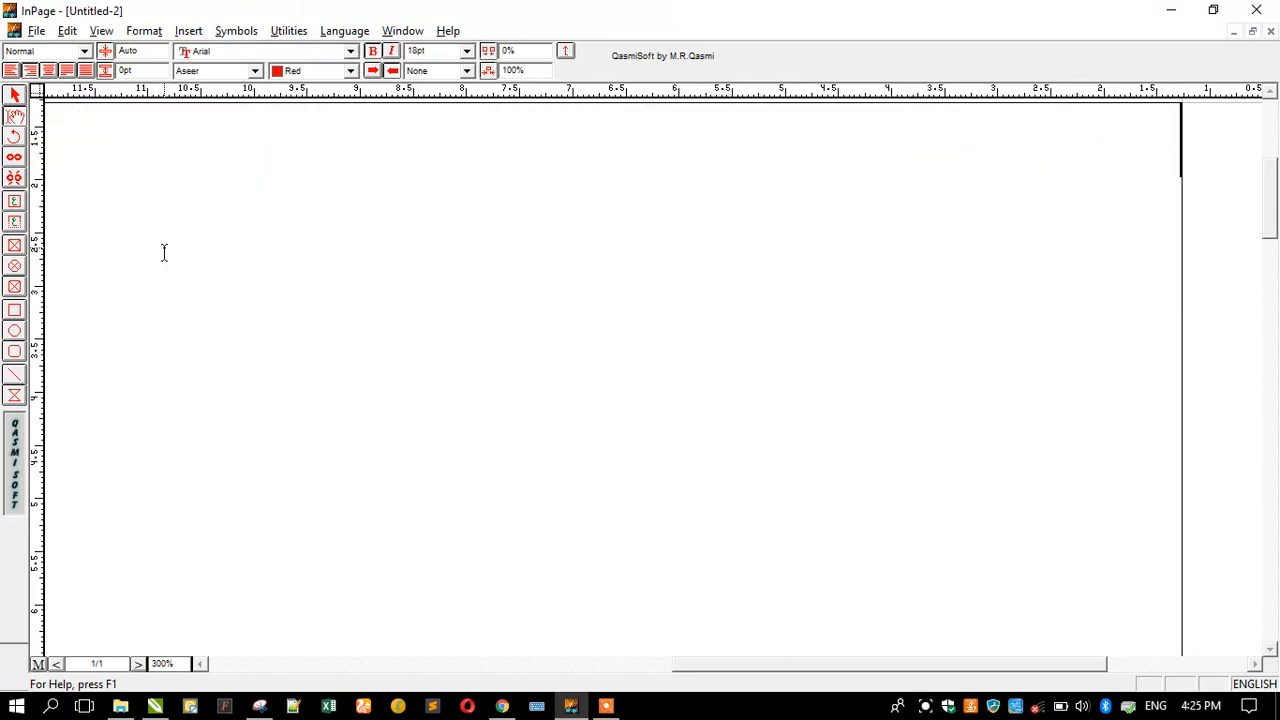
Draw a rectangle about 5.95 by 3.32 cm on the empty page and set its width to 9 cm.
click(14, 310)
drag(340, 224, 971, 575)
double_click(140, 50)
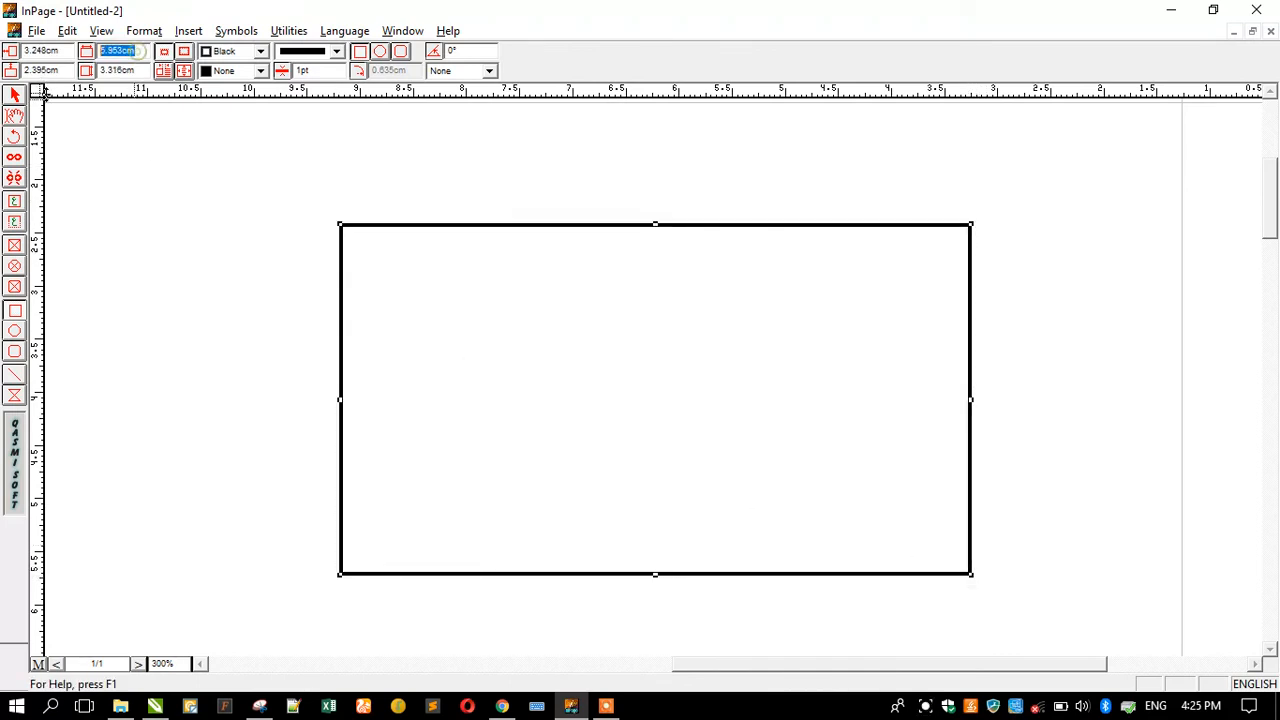
text(9cm)
key(Return)
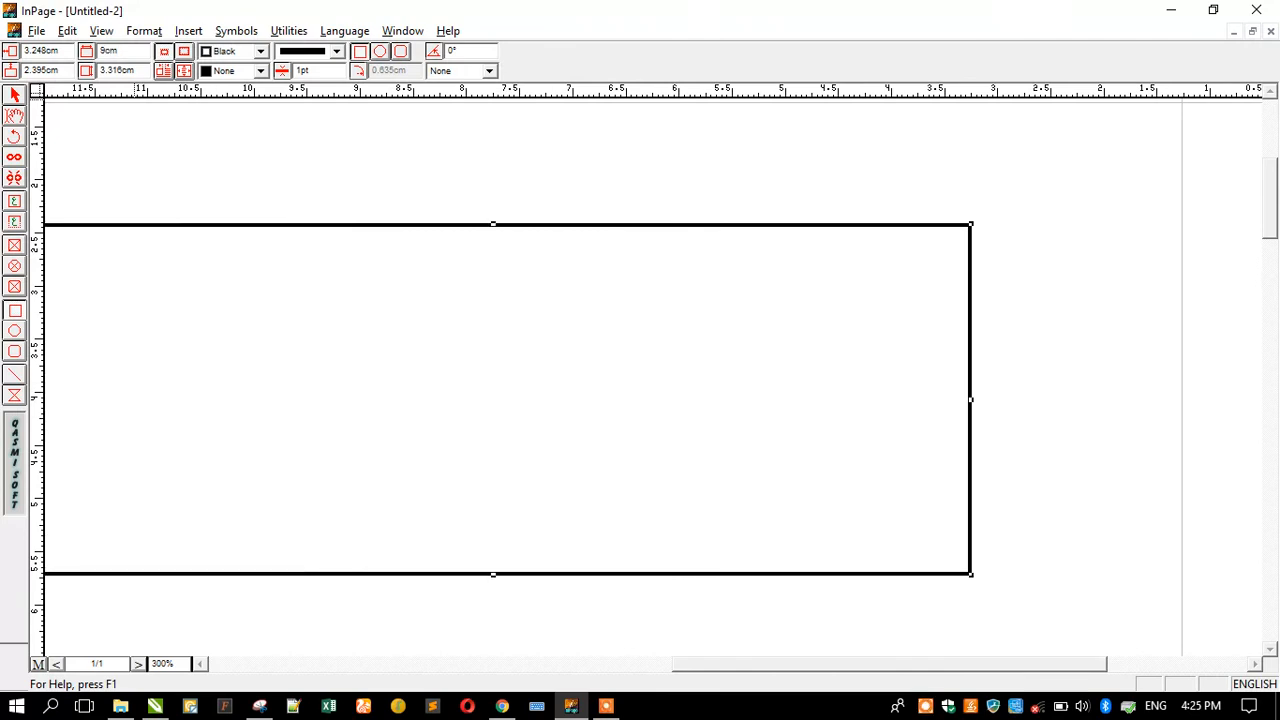
Delete the extra rectangle below and left of the 9 cm wide one.
right_click(226, 160)
mouse_move(343, 172)
click(400, 206)
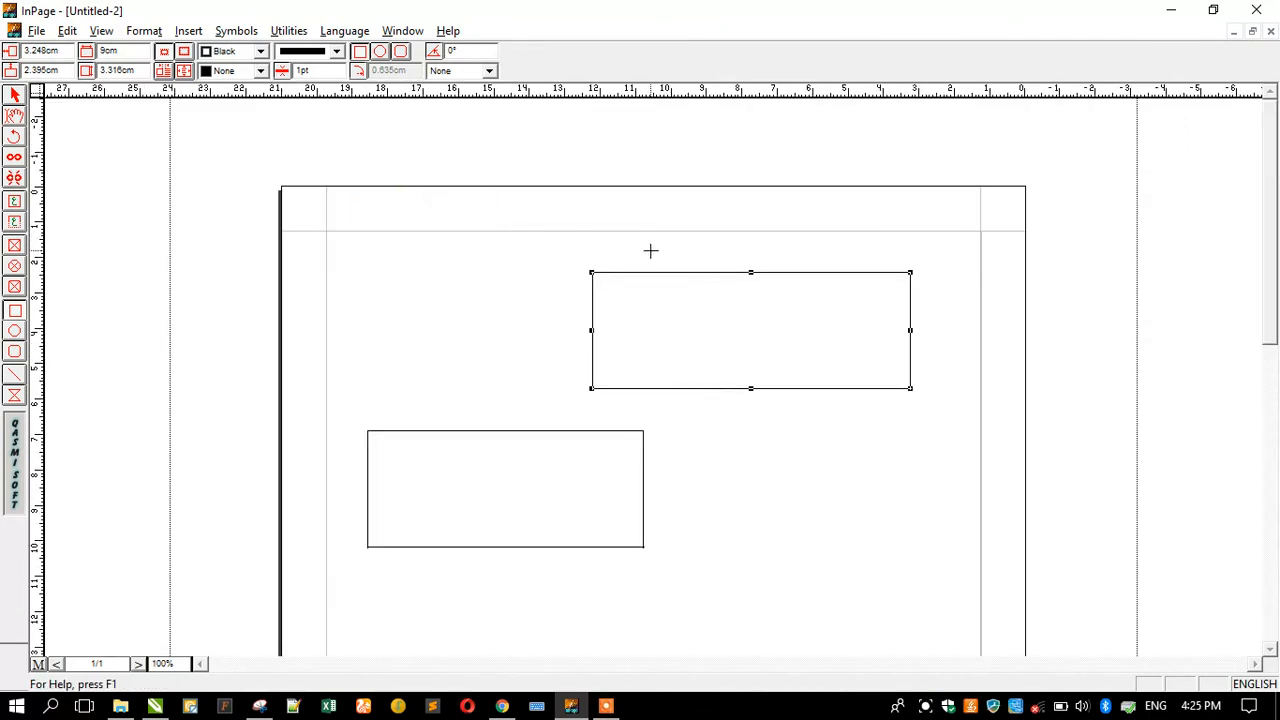
click(469, 455)
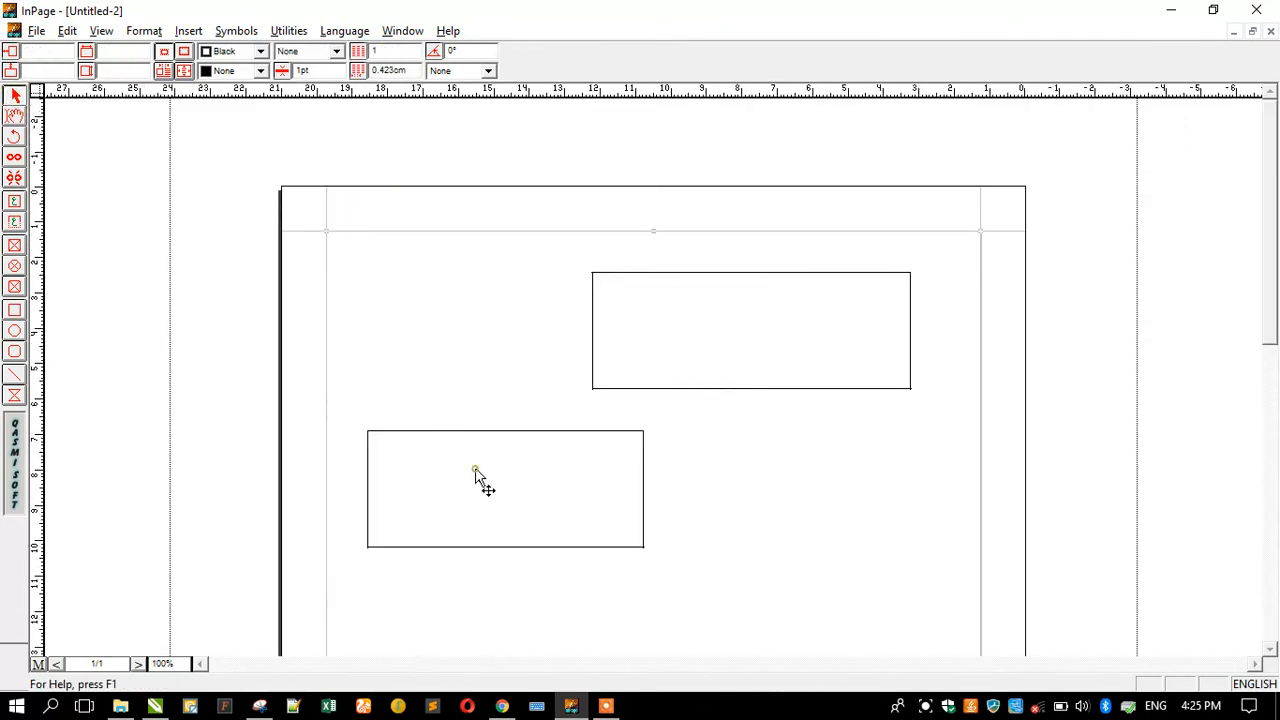
click(440, 432)
key(Delete)
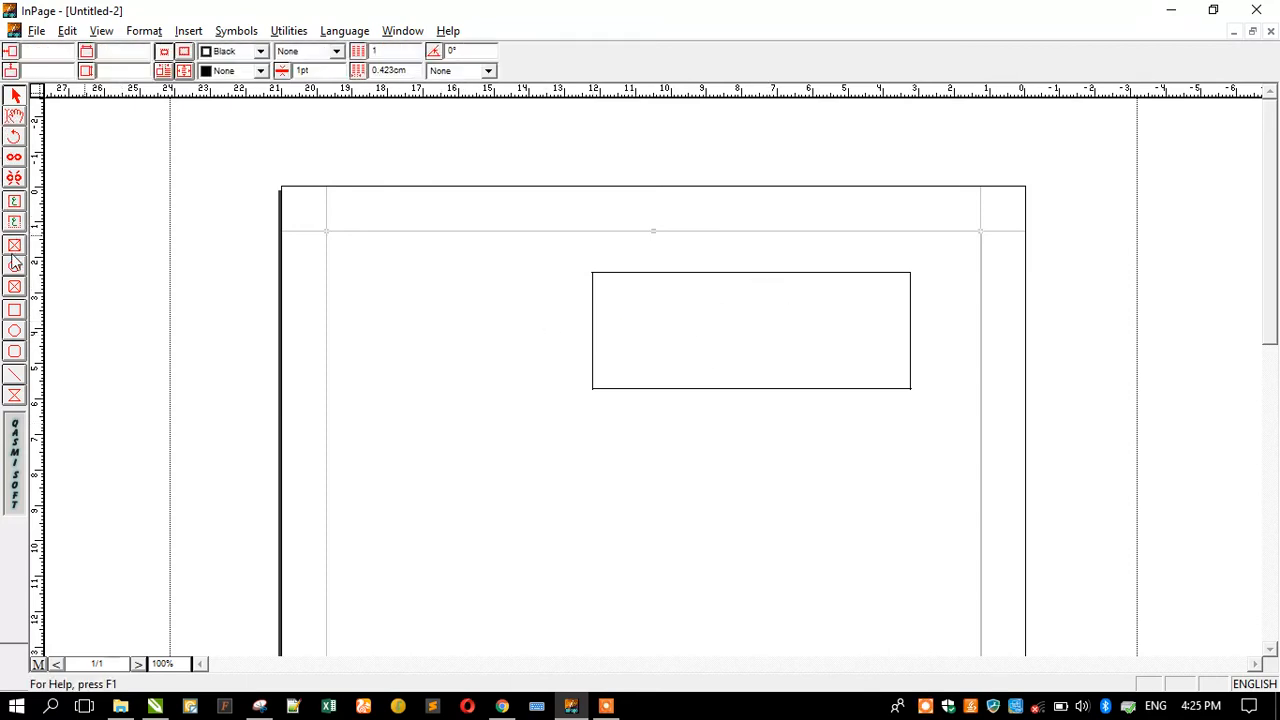
Set the remaining rectangle's height to 5.5 cm.
click(14, 116)
click(715, 298)
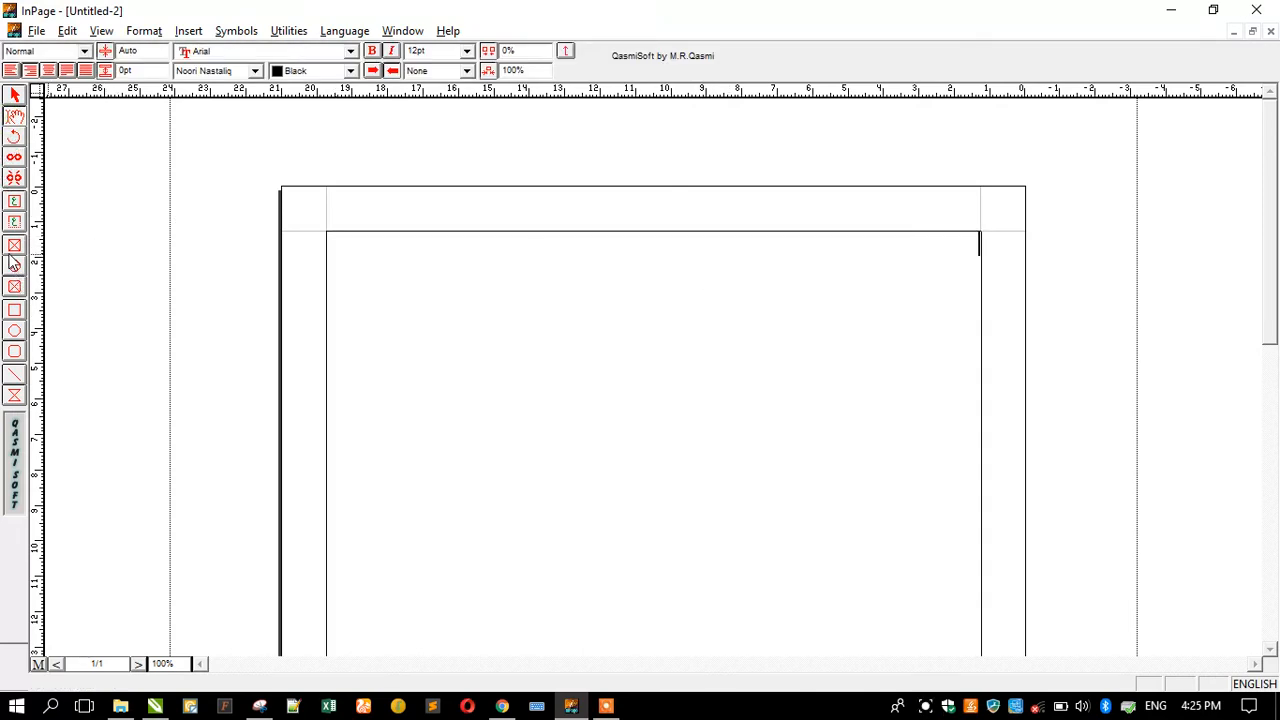
click(14, 309)
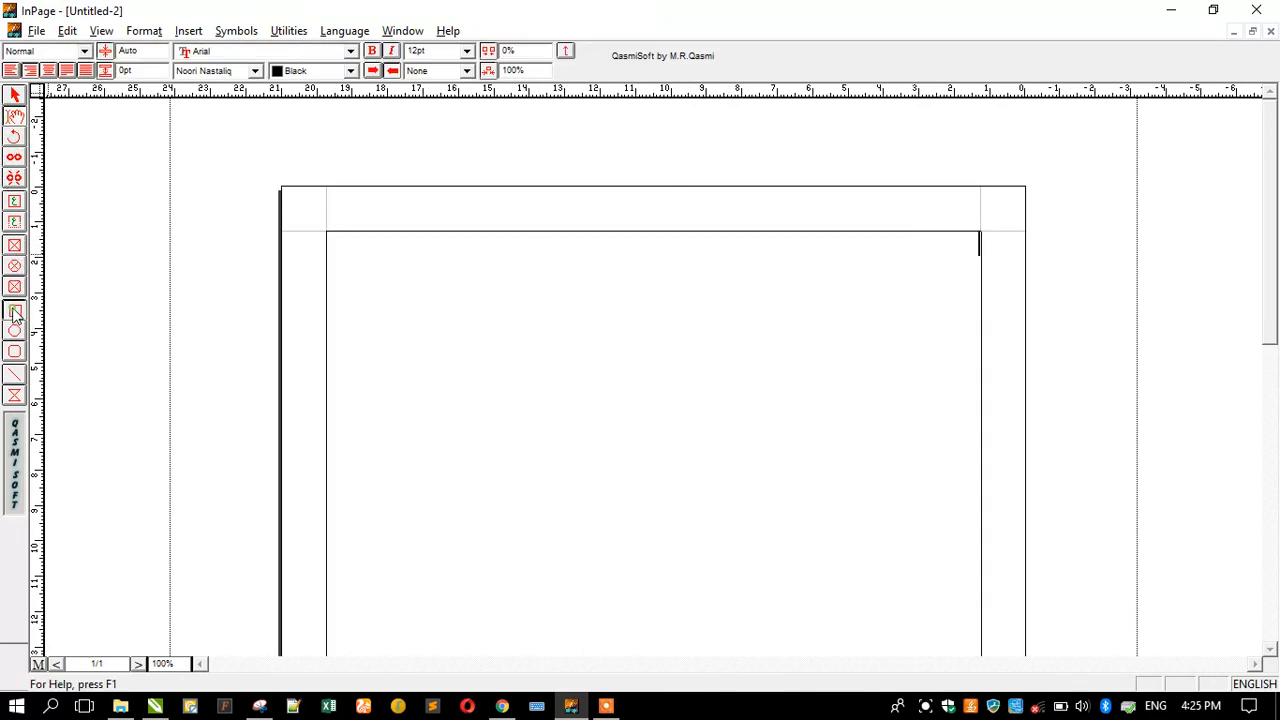
click(14, 95)
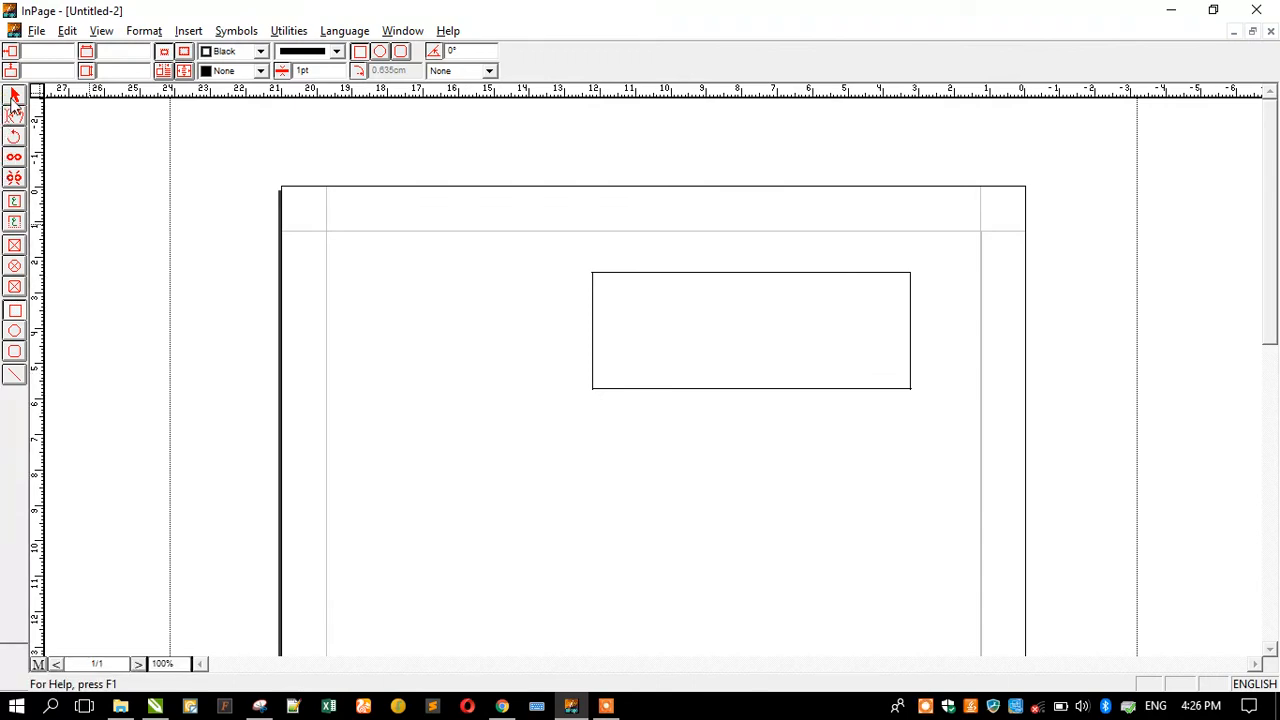
click(664, 282)
click(593, 290)
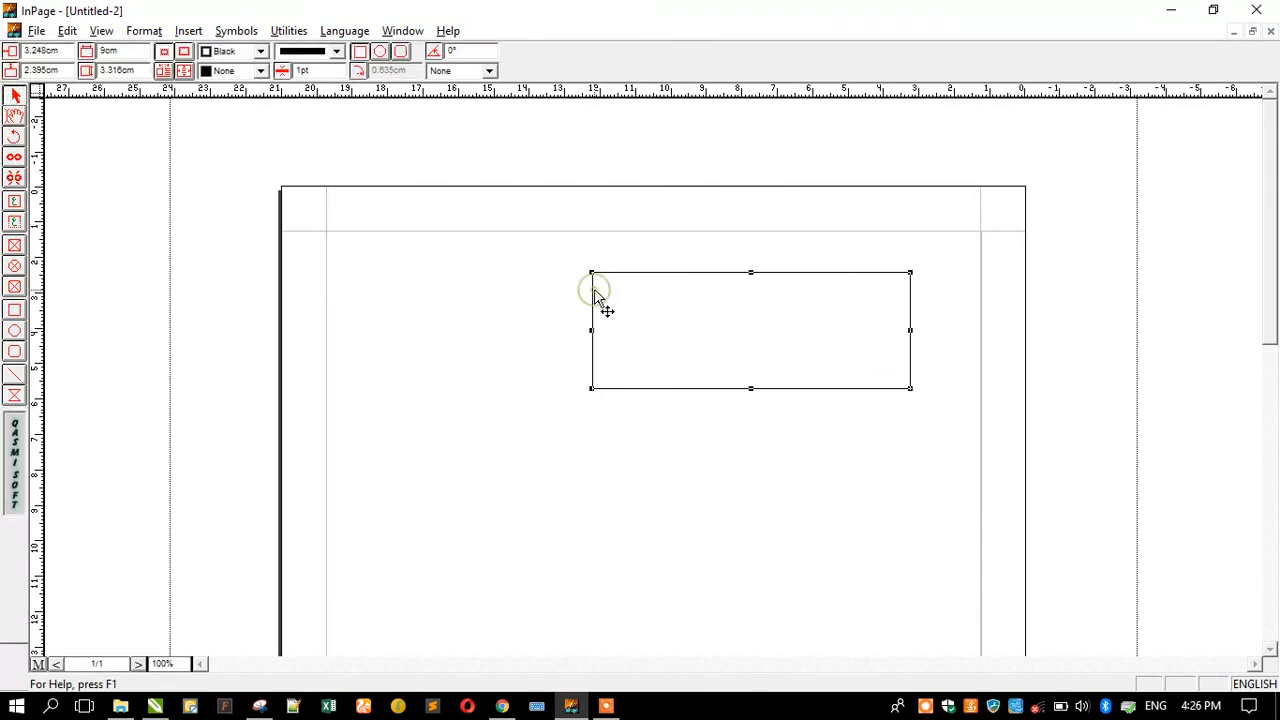
click(131, 70)
text(5.5cm)
key(Return)
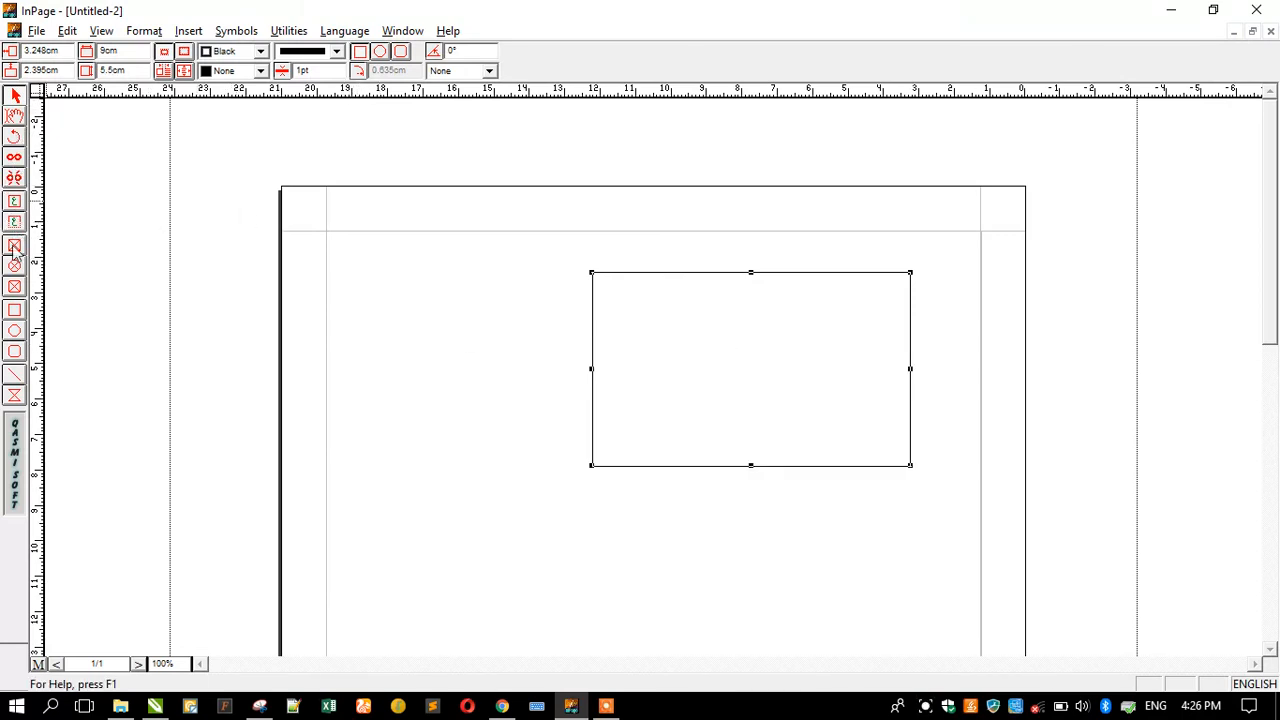
Move the 9 by 5.5 cm rectangle left to a horizontal position of about 6.65 cm.
right_click(651, 349)
mouse_move(688, 366)
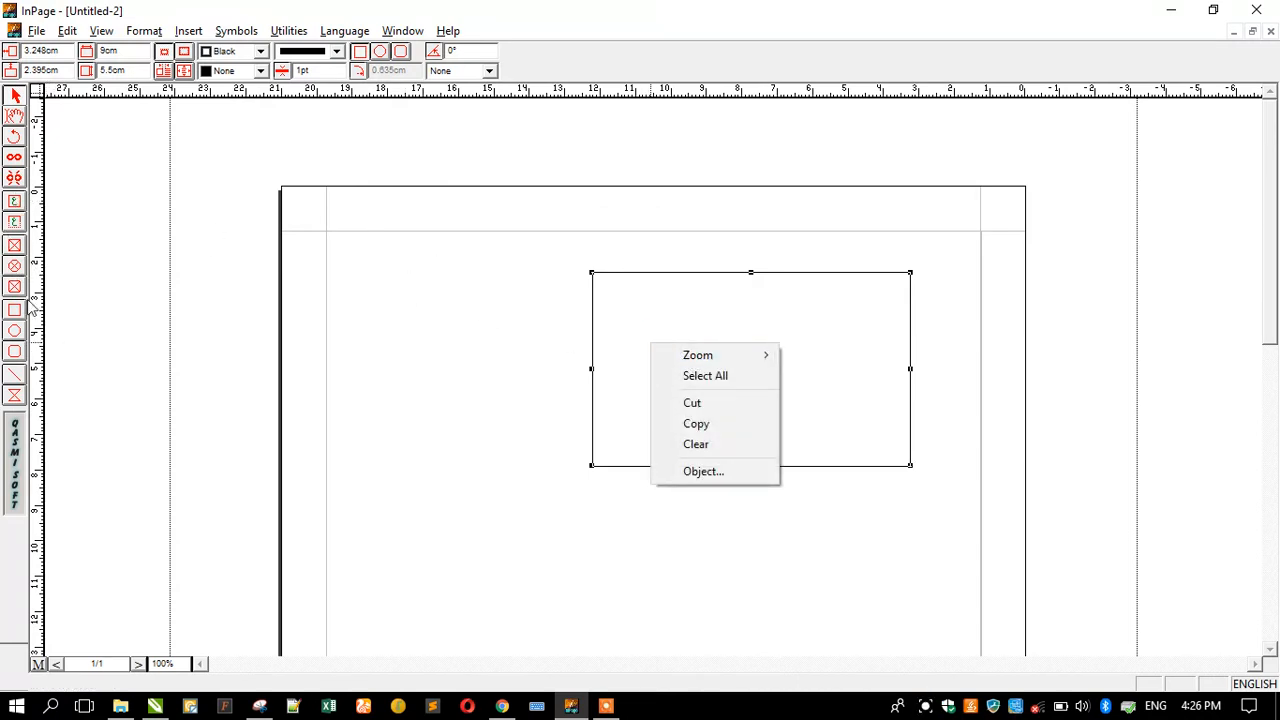
click(640, 306)
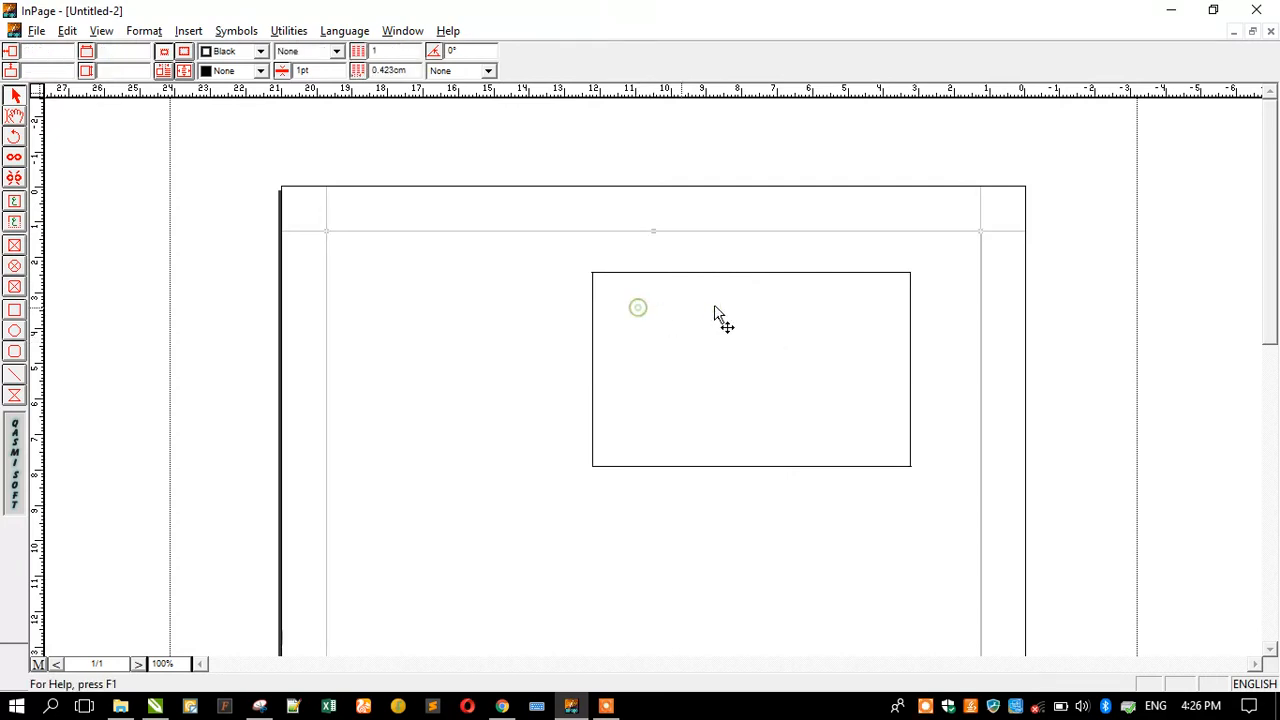
right_click(743, 304)
mouse_move(785, 320)
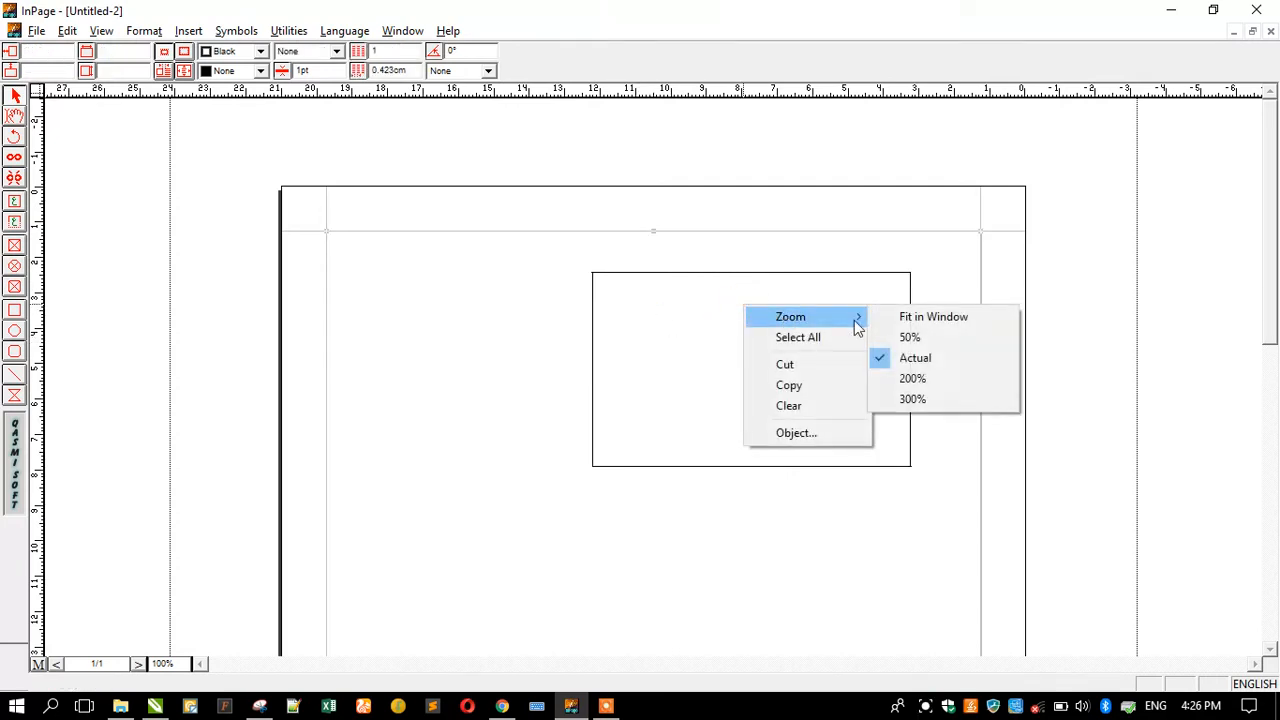
click(950, 378)
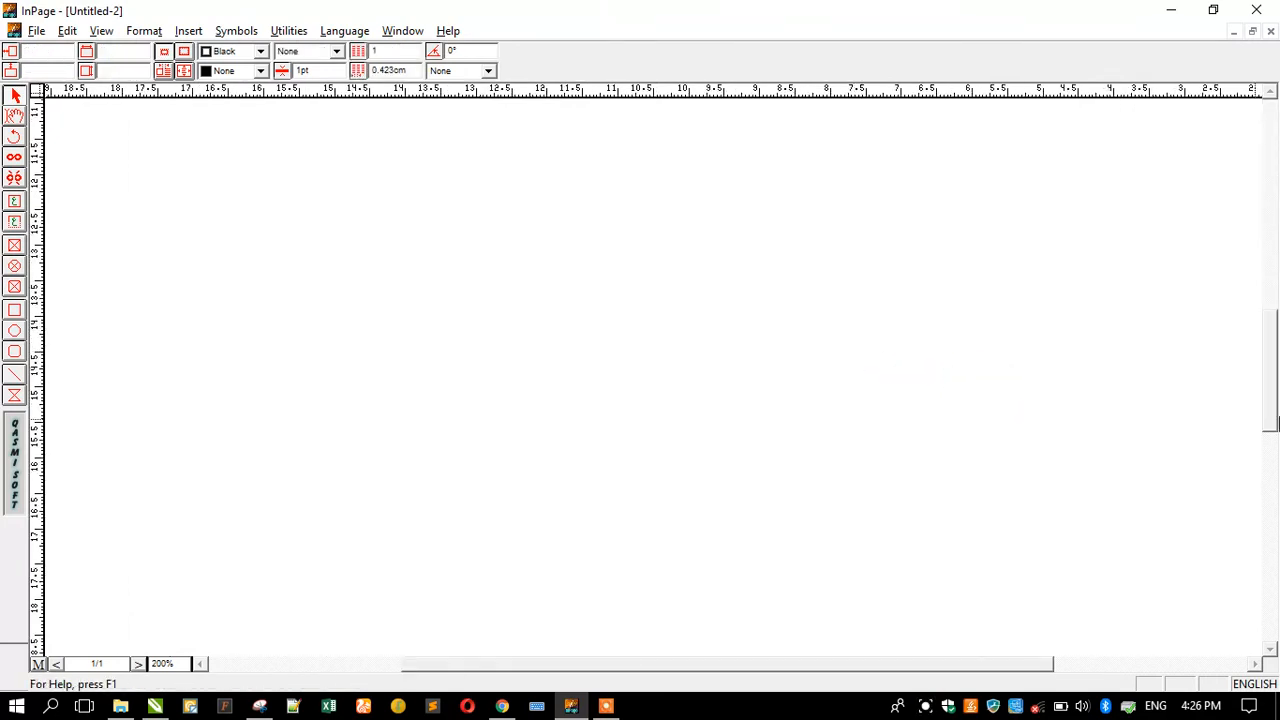
drag(1275, 402, 1270, 252)
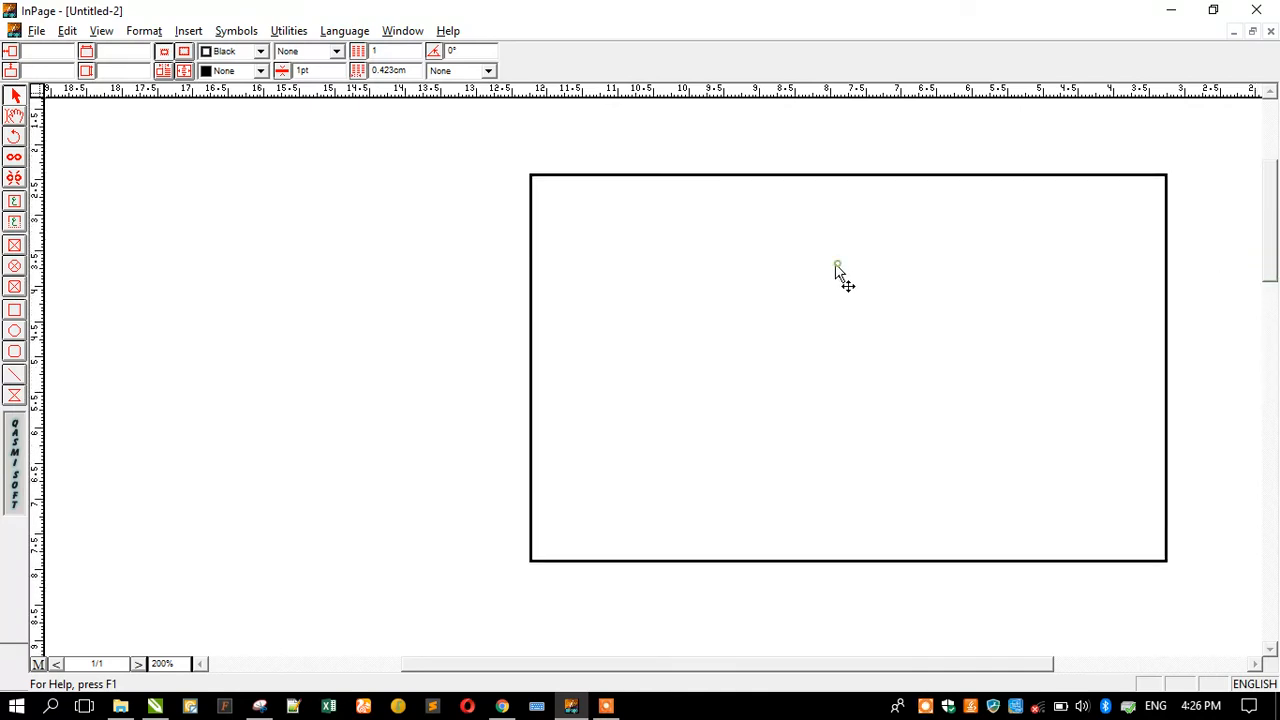
click(531, 272)
drag(478, 270, 228, 270)
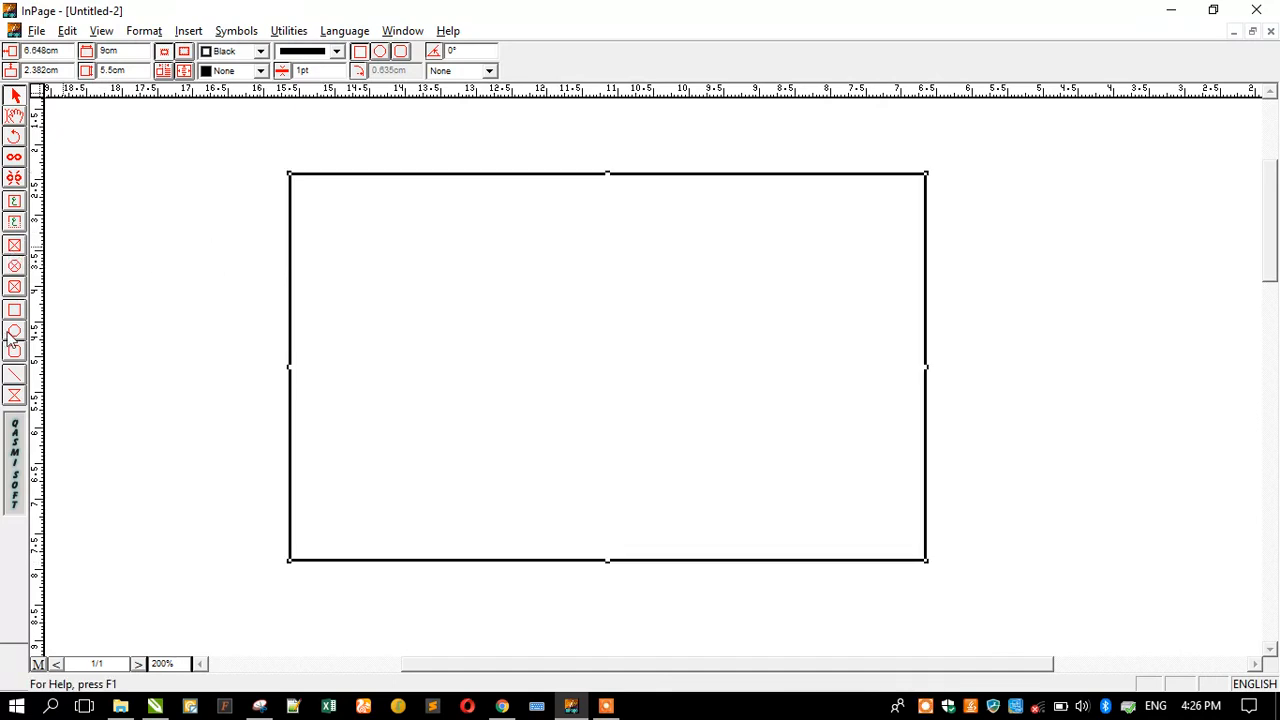
Draw a title text box about 4 cm wide inside the rectangle's upper right area.
click(14, 201)
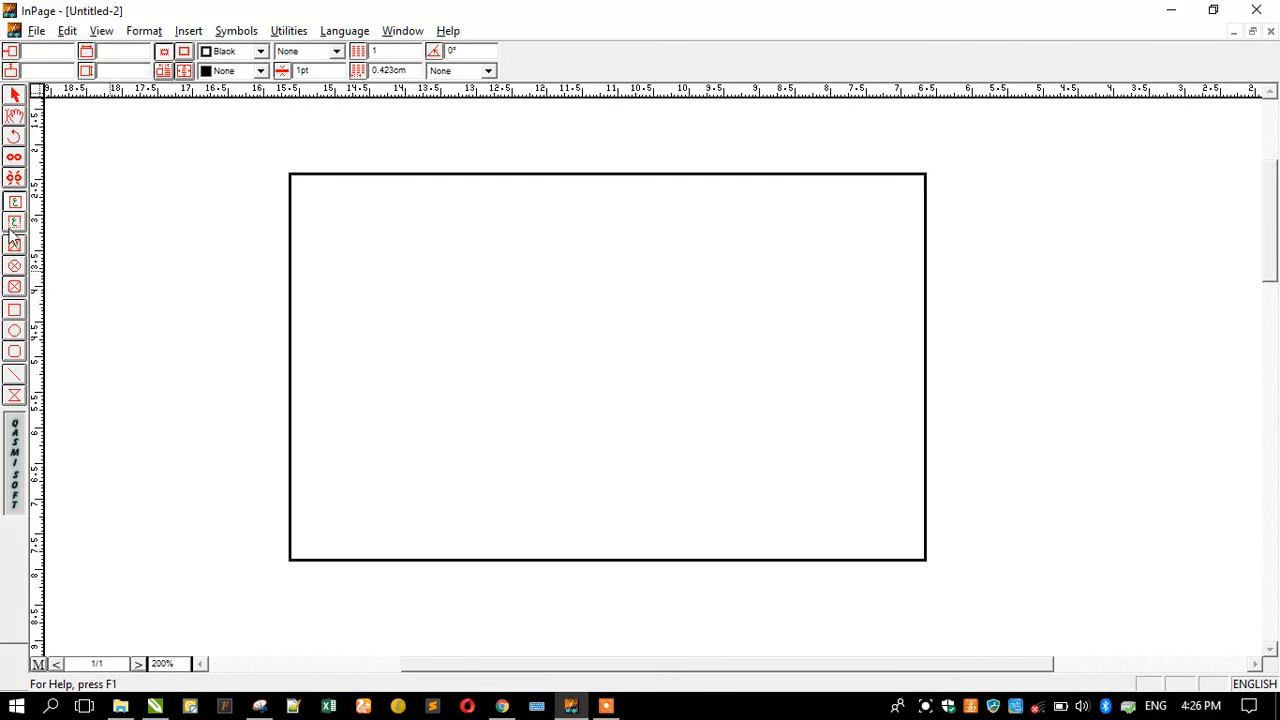
click(14, 222)
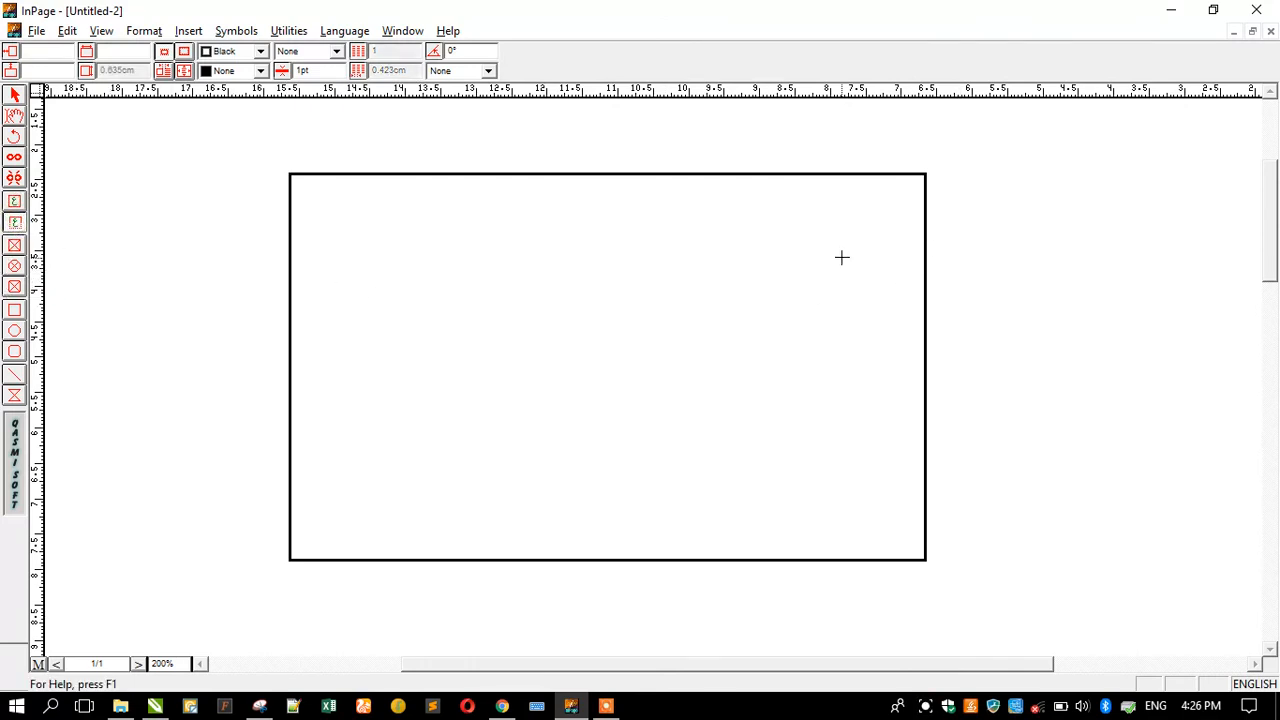
drag(872, 232, 589, 359)
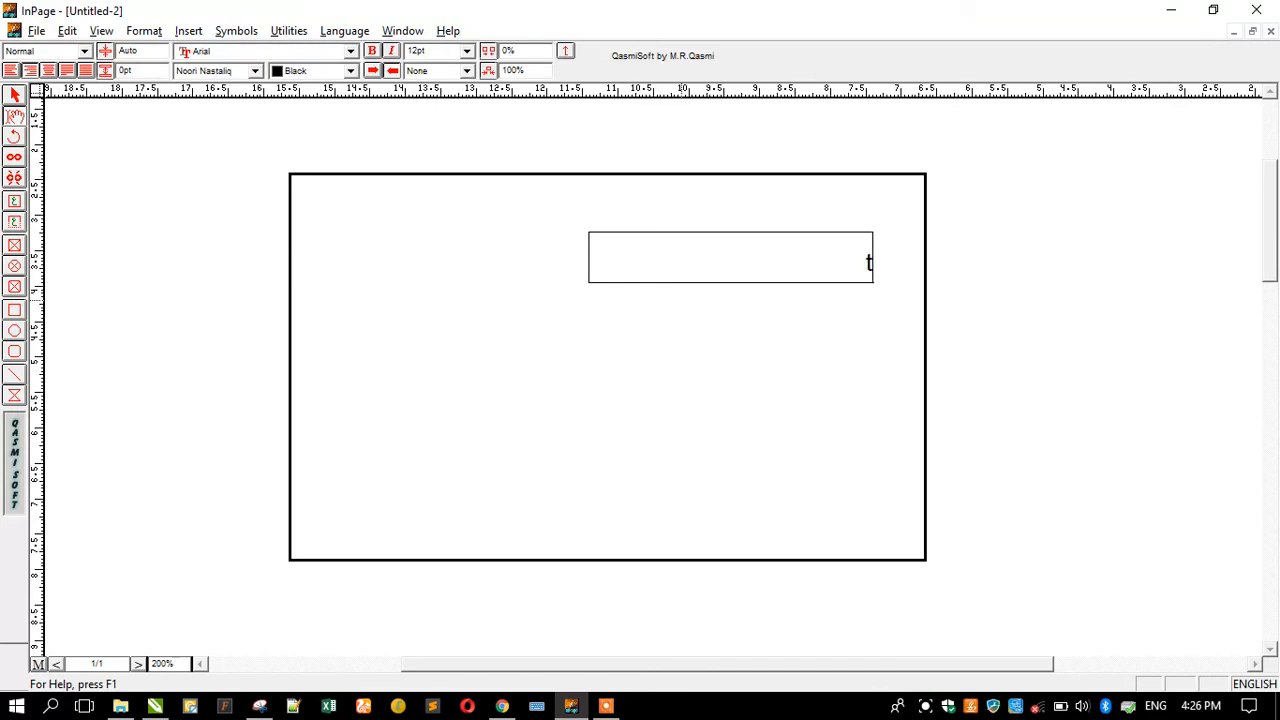
Switch the typing language to Urdu, enter فاین in the title text box and select the word.
key(ctrl+space)
text(ف)
text(ا)
text(ء)
key(BackSpace)
text(ی)
key(BackSpace)
text(ڈ)
key(BackSpace)
text(ش)
key(BackSpace)
text(ذٔ)
key(BackSpace)
text(یک)
key(BackSpace)
text(ن)
drag(838, 263, 878, 264)
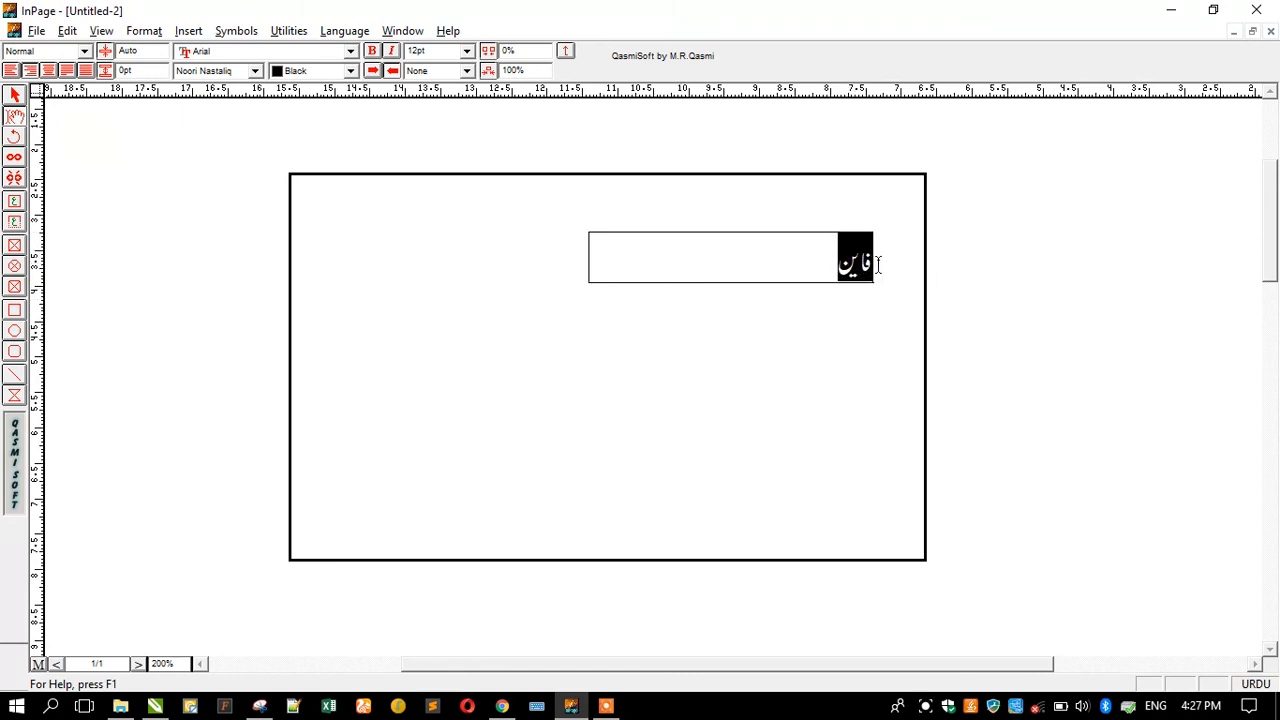
Narrow the title text box to about 2.6 cm wide from its left edge.
click(20, 102)
click(708, 248)
click(588, 258)
click(590, 262)
drag(815, 273, 687, 265)
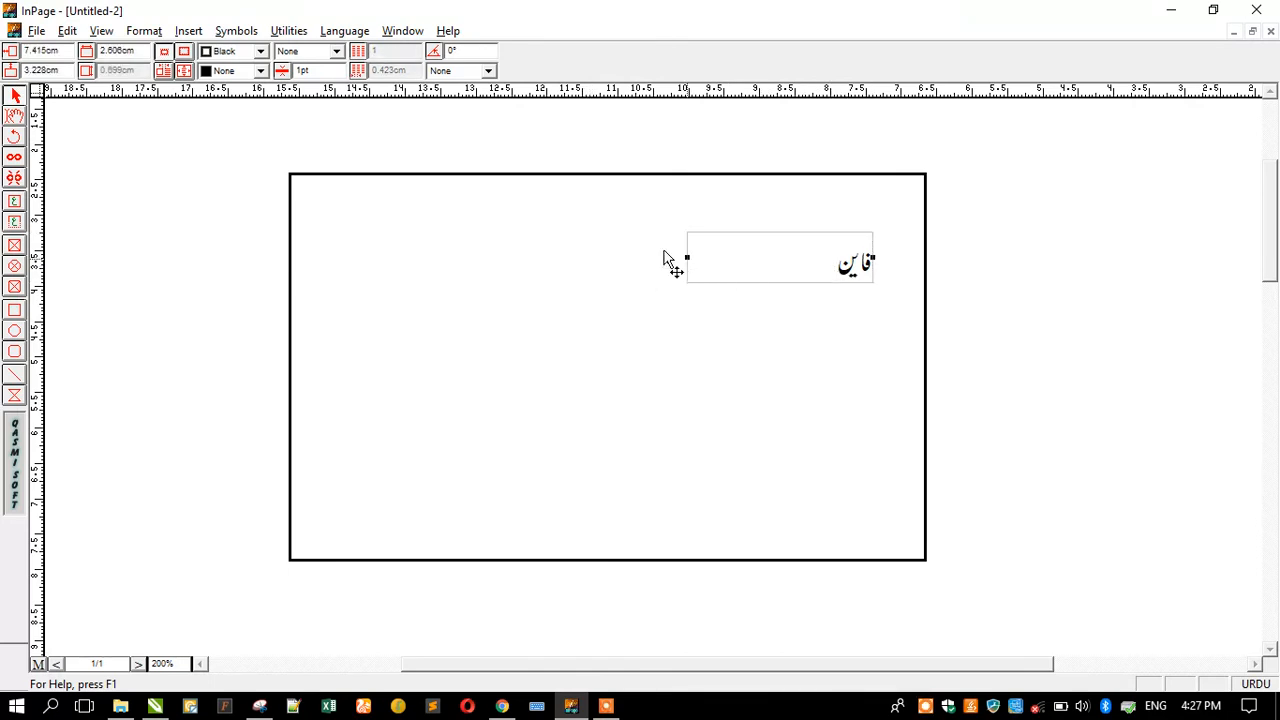
Select all the text in the title text box and set its font size to 48 pt.
click(726, 242)
double_click(726, 242)
click(740, 275)
click(14, 116)
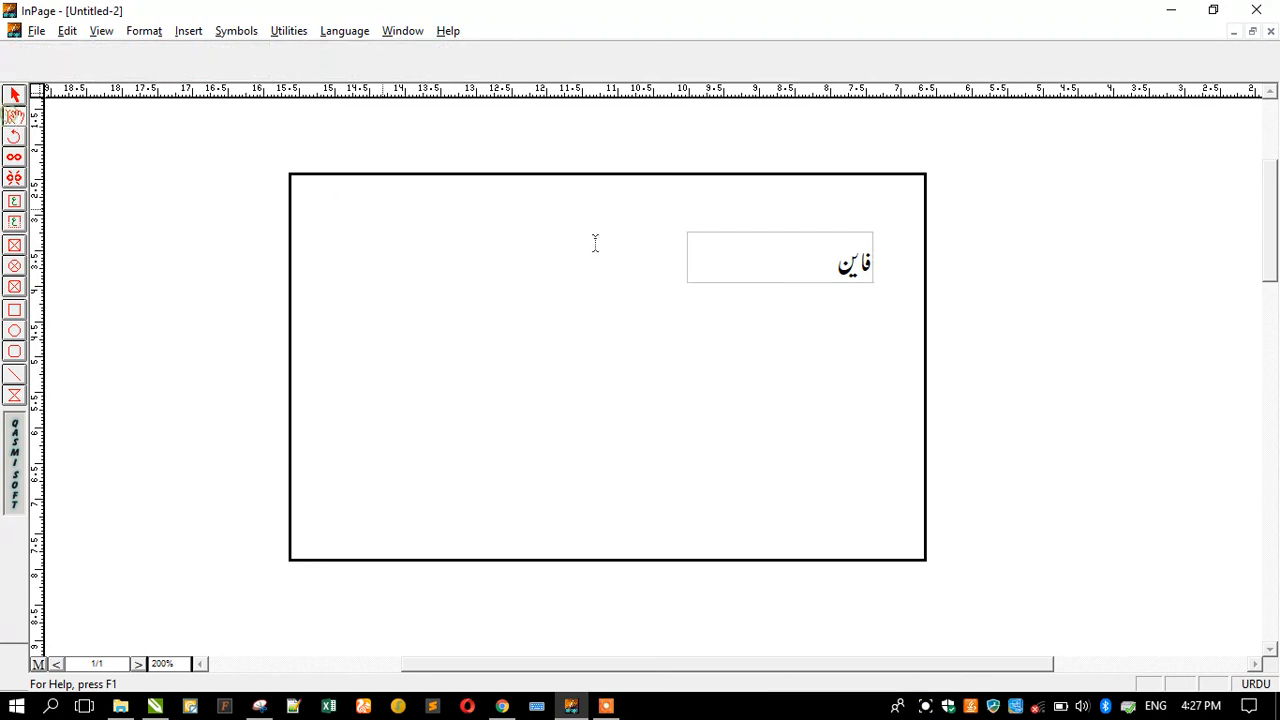
click(824, 259)
key(ctrl+a)
click(464, 50)
click(408, 146)
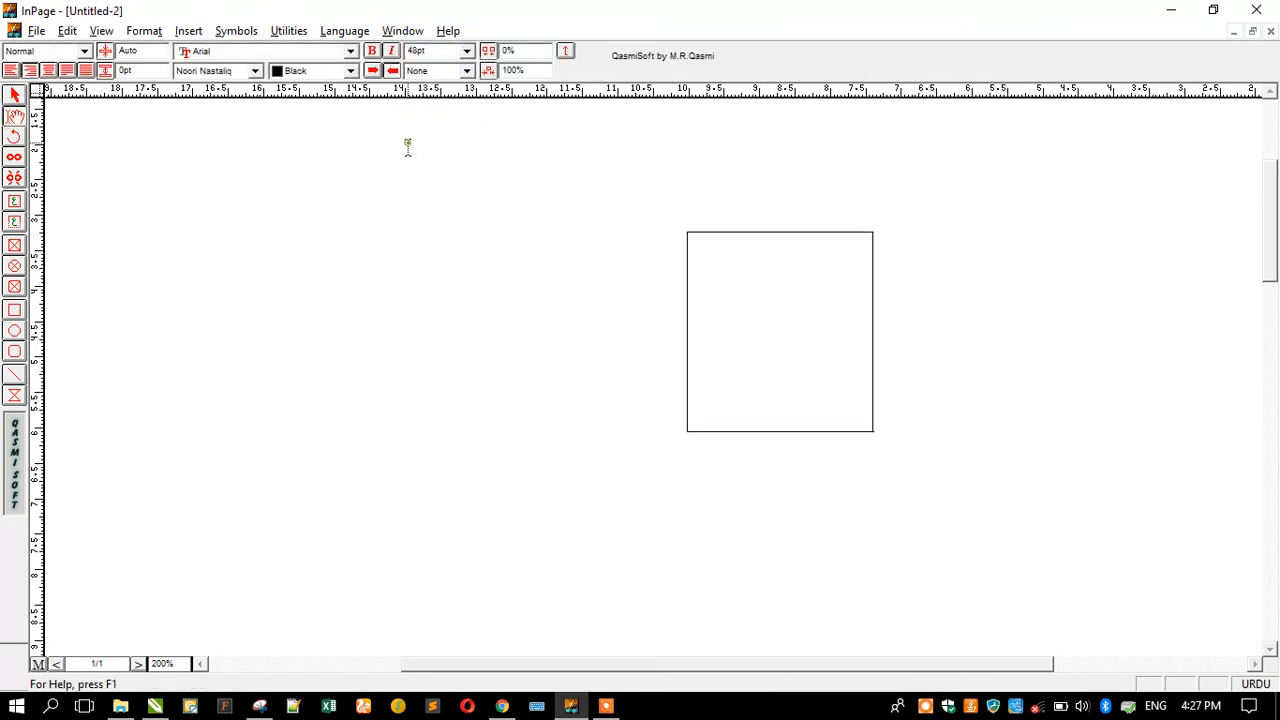
Move the title text box up and right so the word sits in the card rectangle's upper right corner, and deselect it.
click(15, 95)
click(686, 323)
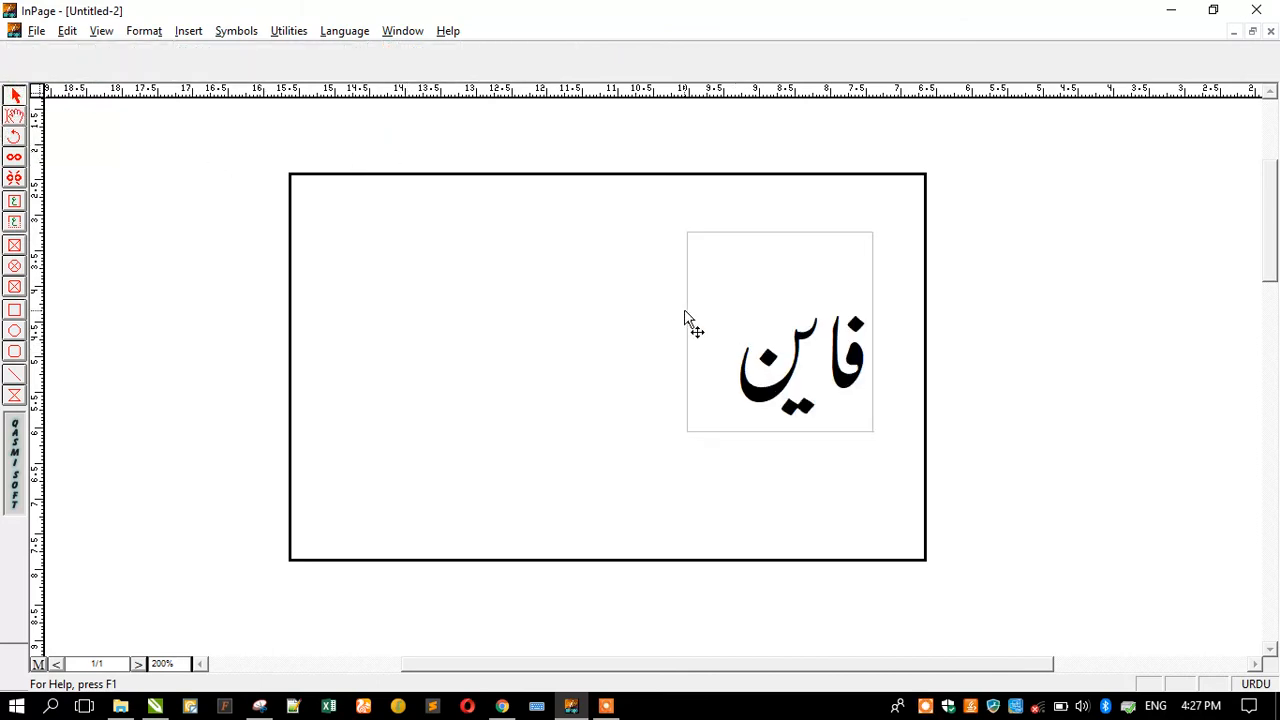
drag(724, 345, 788, 292)
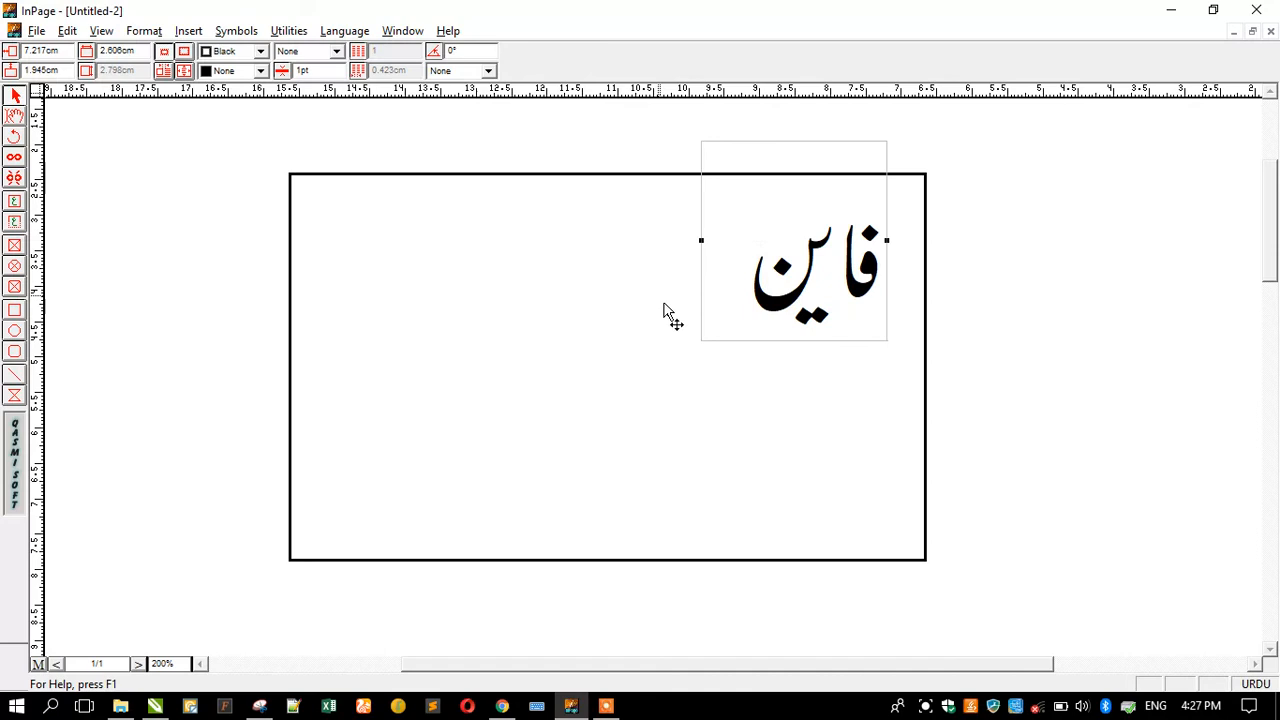
mouse_move(786, 290)
mouse_down()
mouse_move(776, 279)
mouse_move(808, 286)
mouse_up()
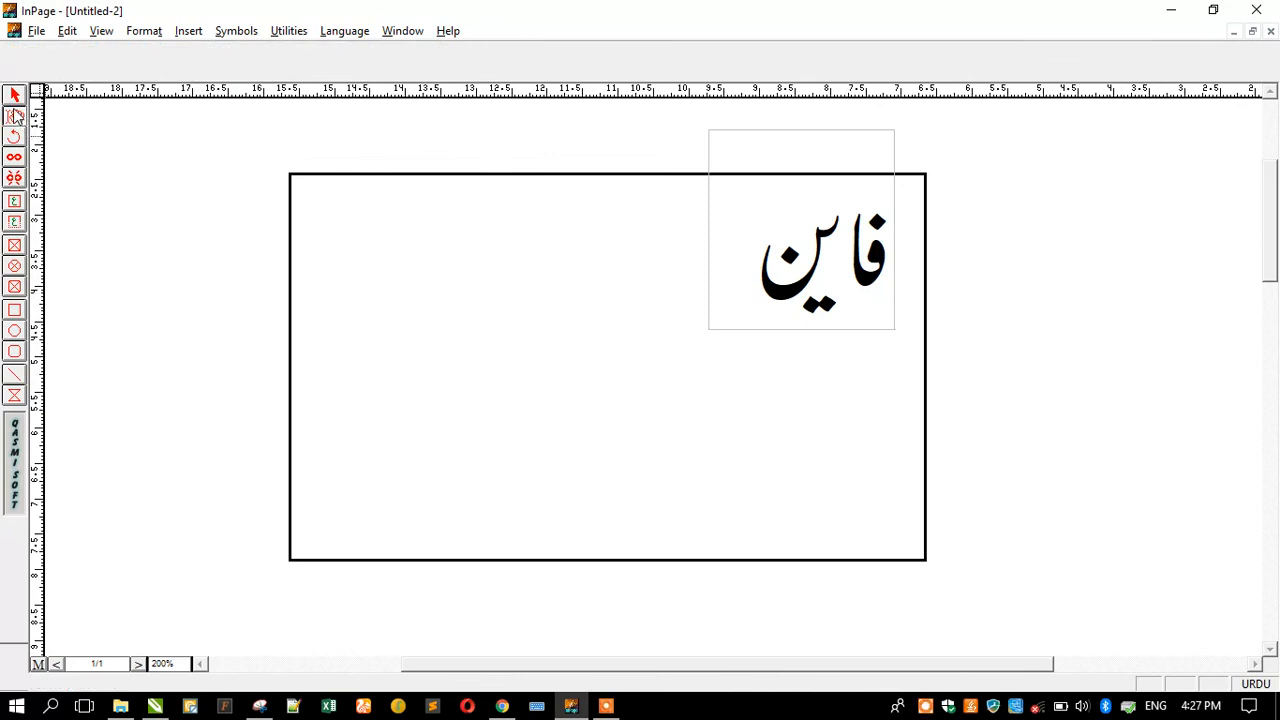
click(165, 213)
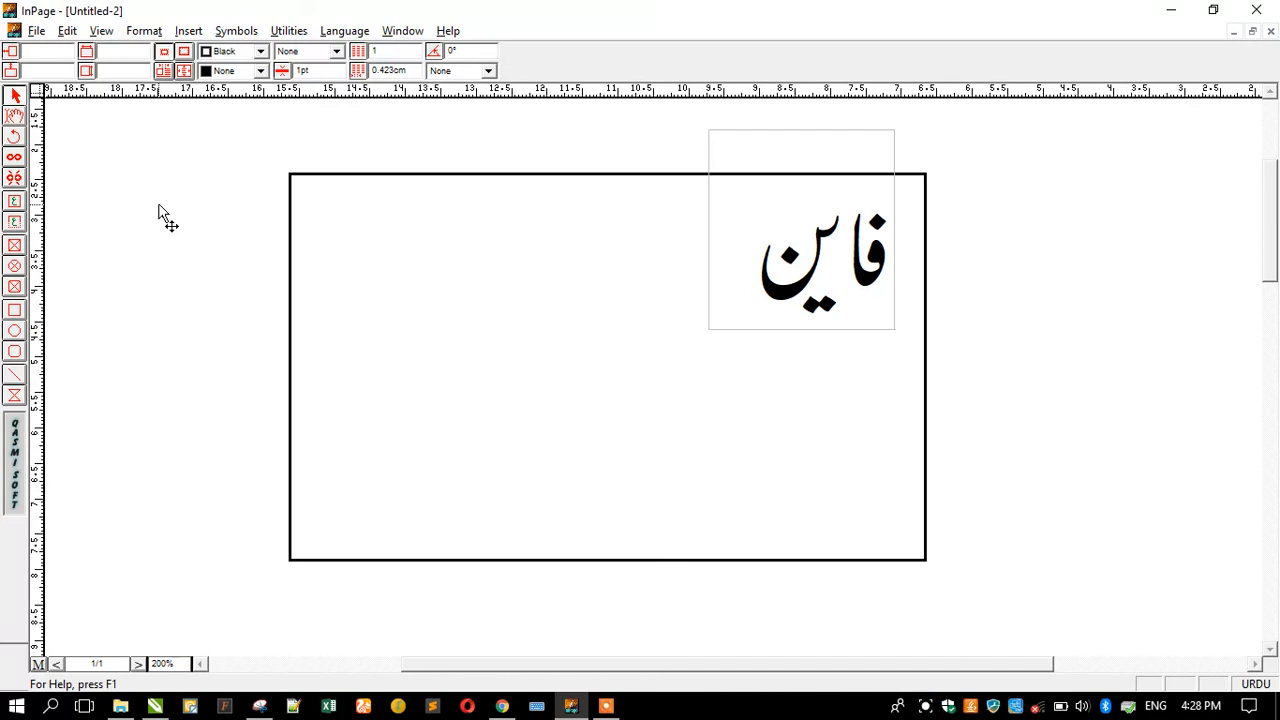
Minimize the InPage window and refresh the Windows desktop three times.
click(1166, 11)
right_click(398, 162)
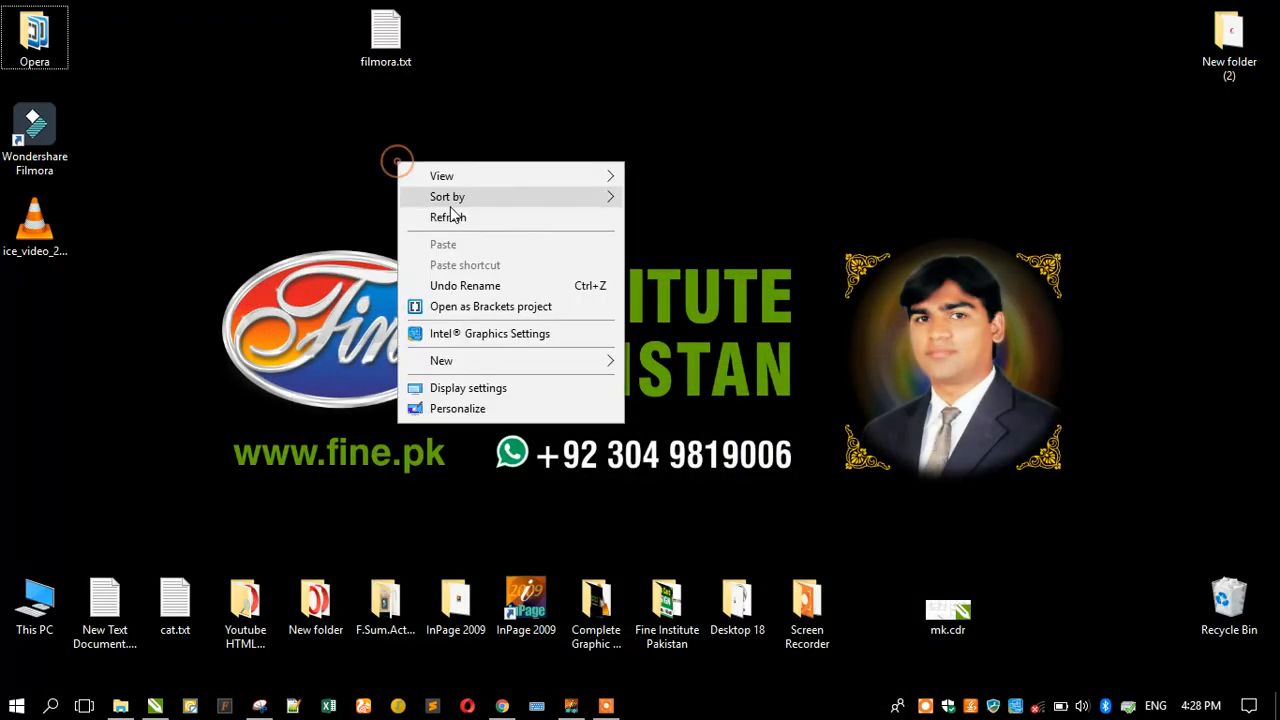
click(455, 219)
right_click(351, 118)
click(391, 174)
right_click(351, 143)
click(400, 196)
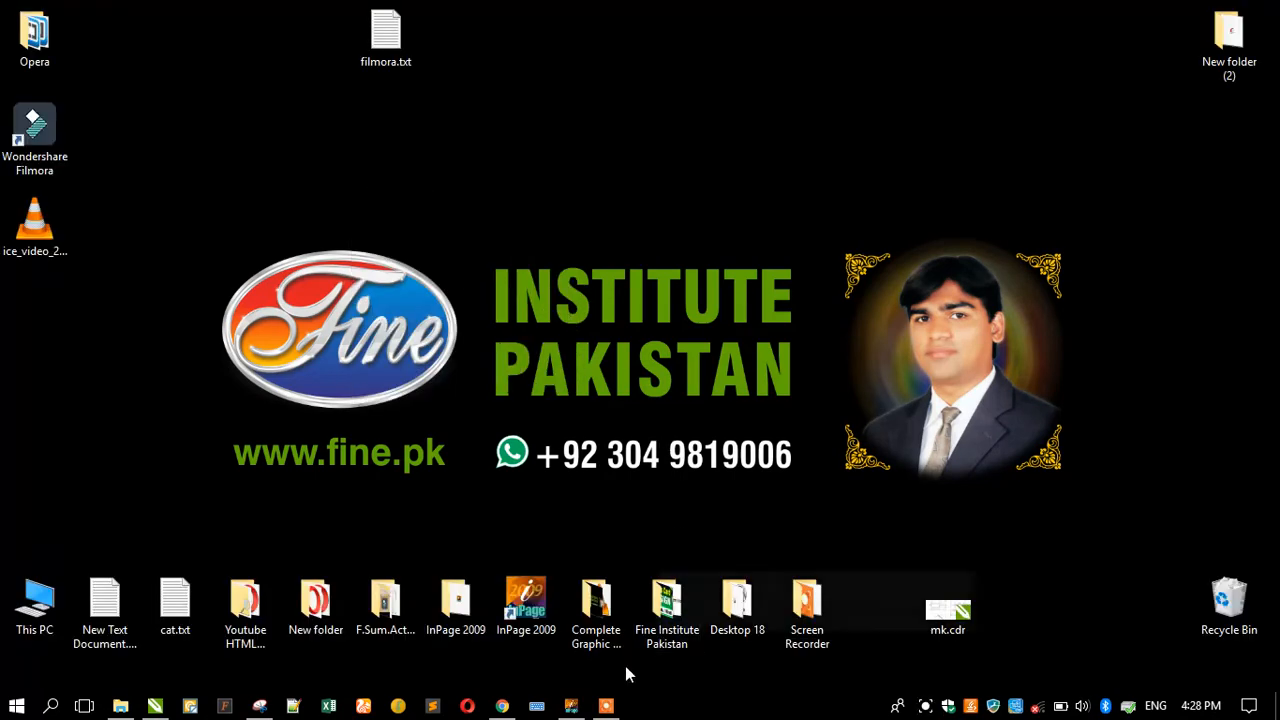
click(609, 708)
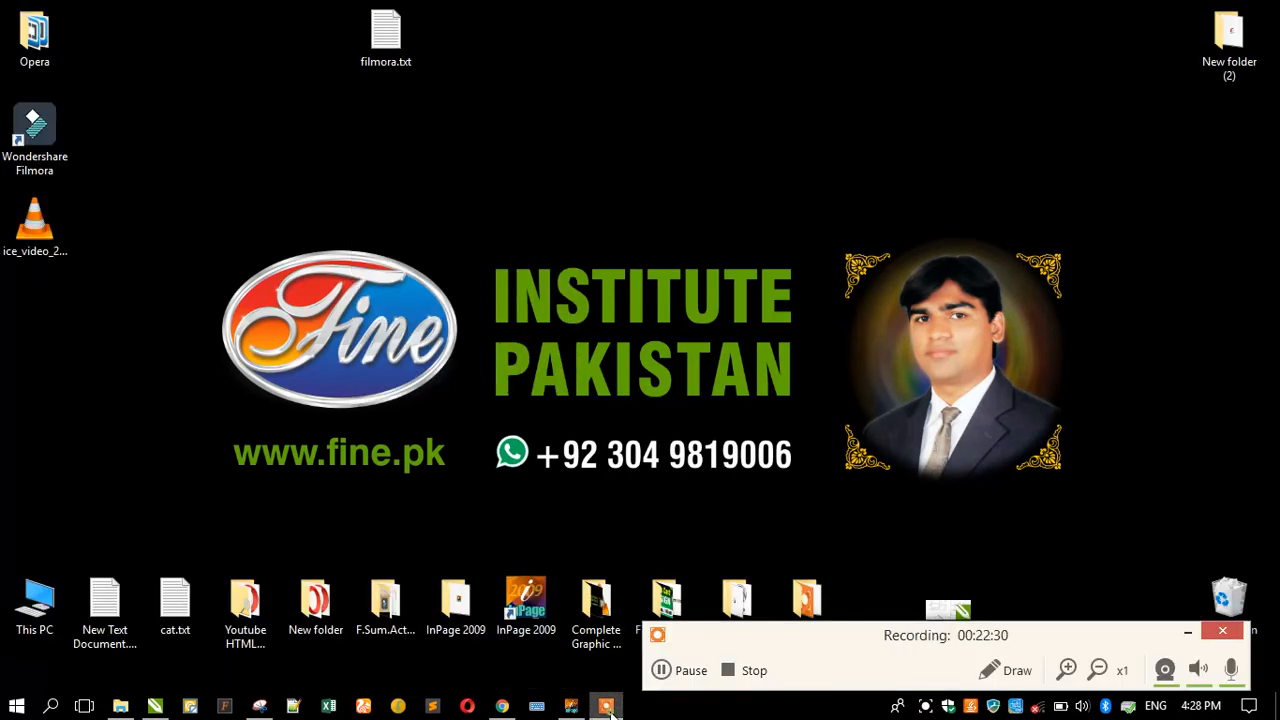